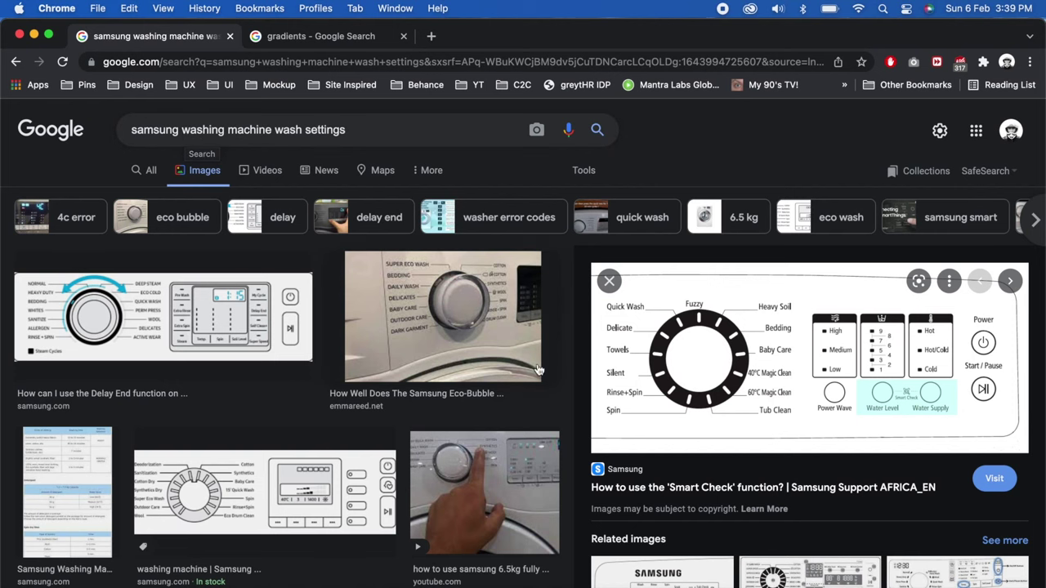
Scroll through the Samsung washing-machine wash-setting image results for reference
scroll(771, 370, down, 5)
scroll(771, 370, down, 5)
scroll(770, 370, down, 3)
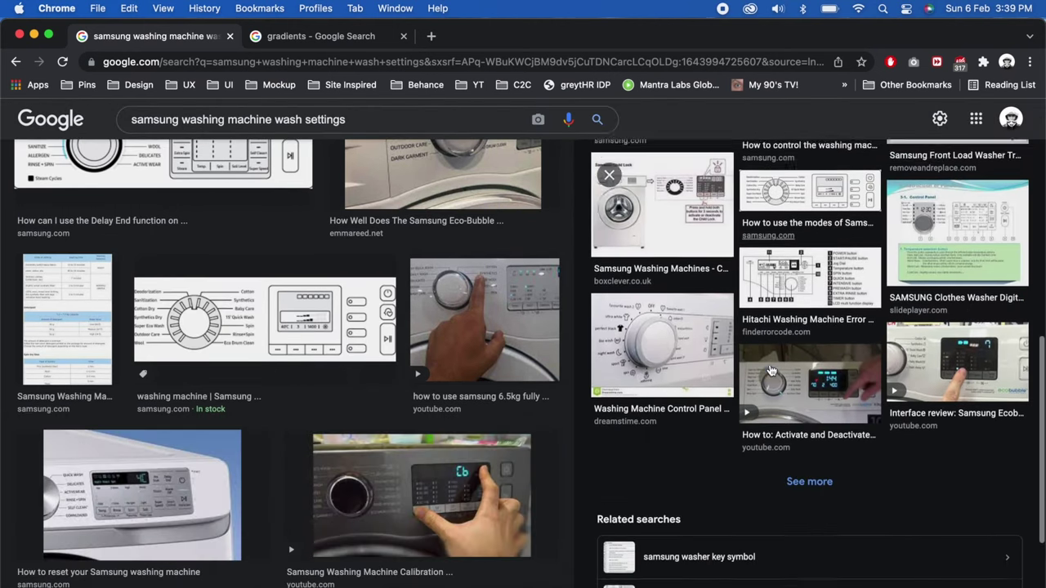
scroll(771, 370, up, 1)
scroll(770, 371, up, 4)
scroll(770, 371, up, 4)
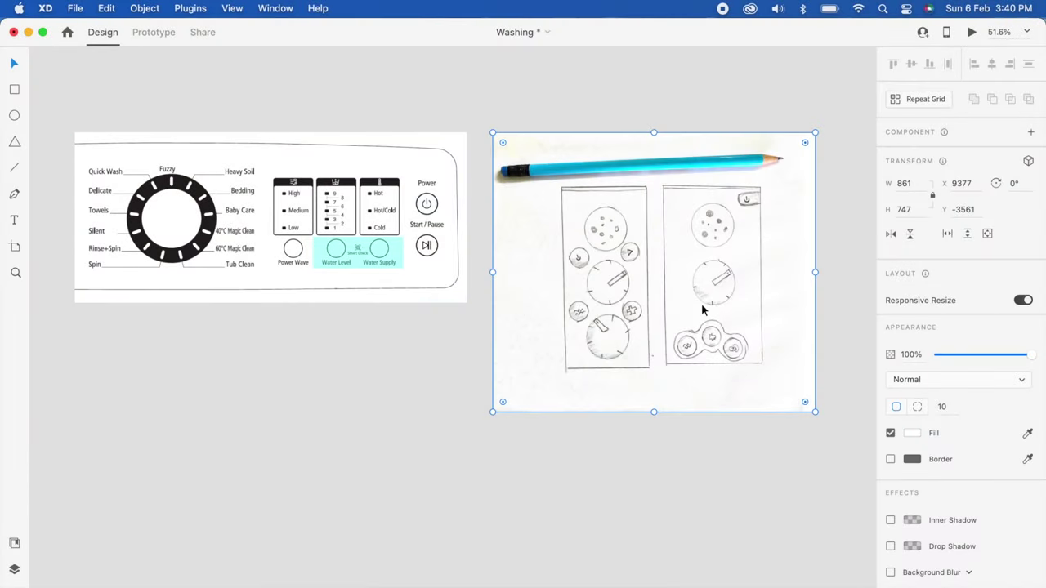
scroll(701, 304, up, 2)
scroll(701, 303, up, 2)
scroll(702, 303, down, 3)
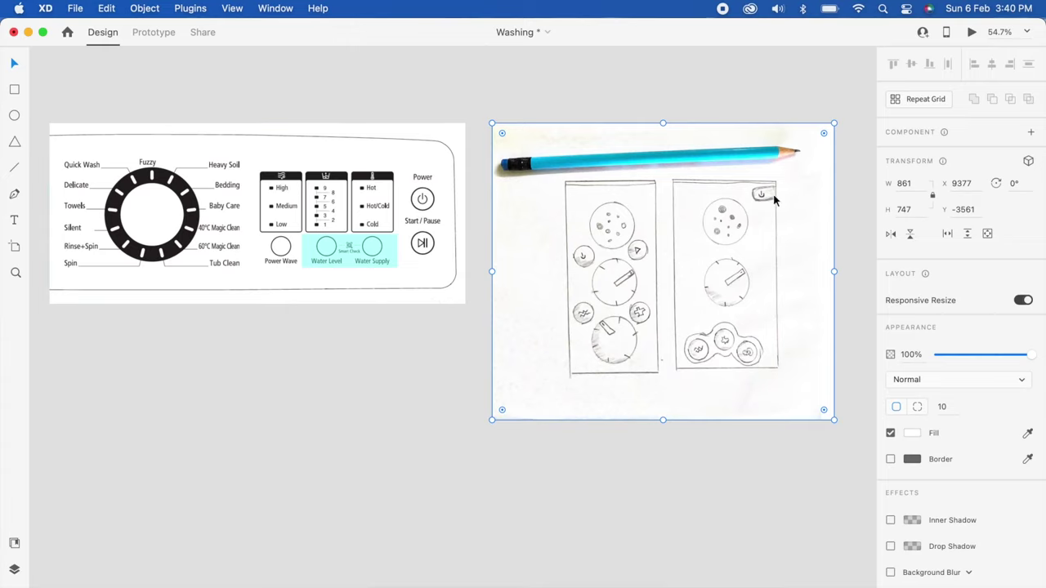
scroll(569, 366, up, 3)
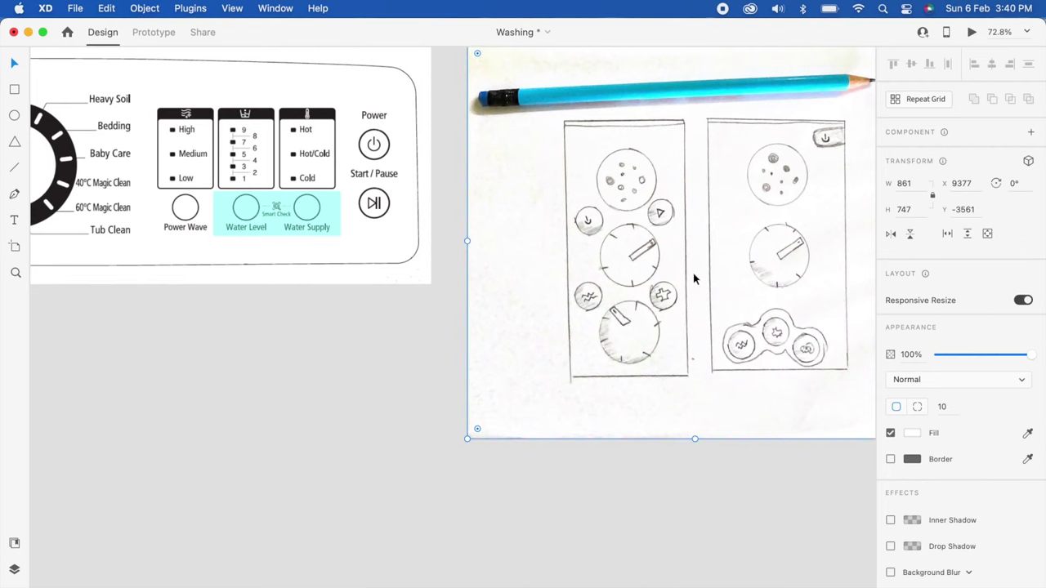
scroll(631, 336, left, 3)
scroll(631, 336, up, 2)
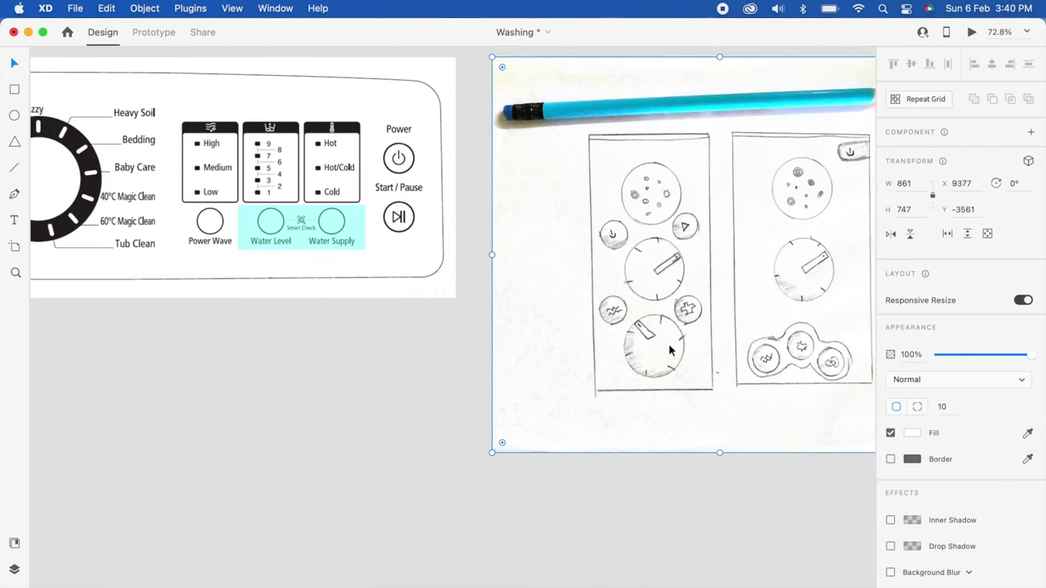
scroll(307, 206, left, 3)
scroll(308, 206, up, 1)
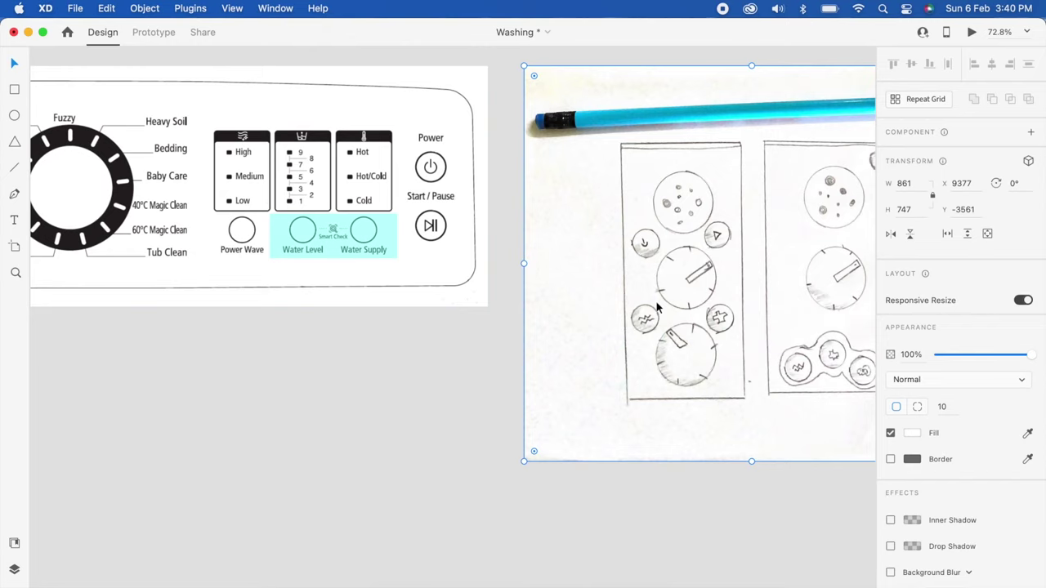
scroll(696, 277, right, 3)
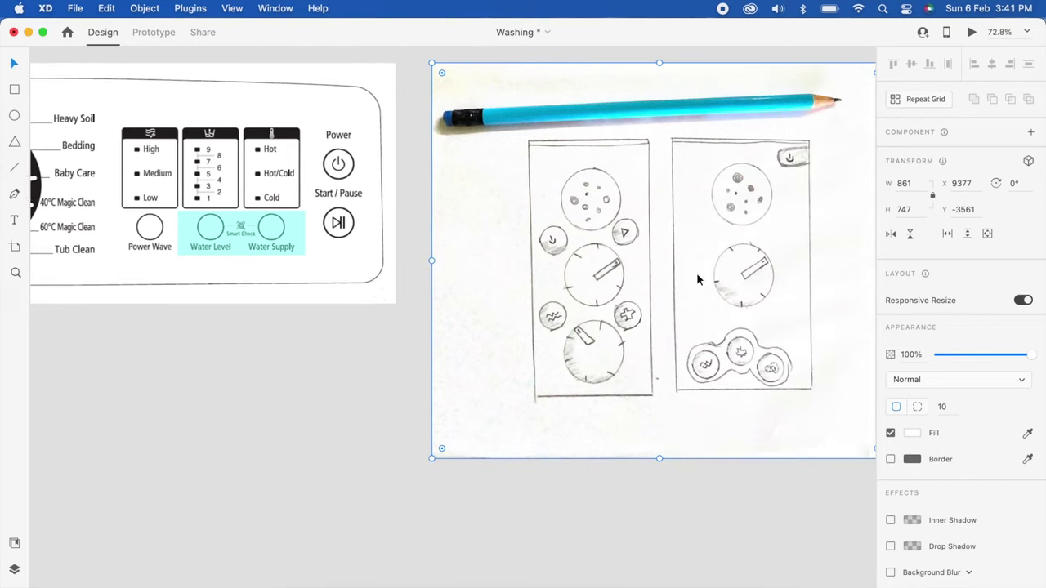
scroll(696, 272, right, 2)
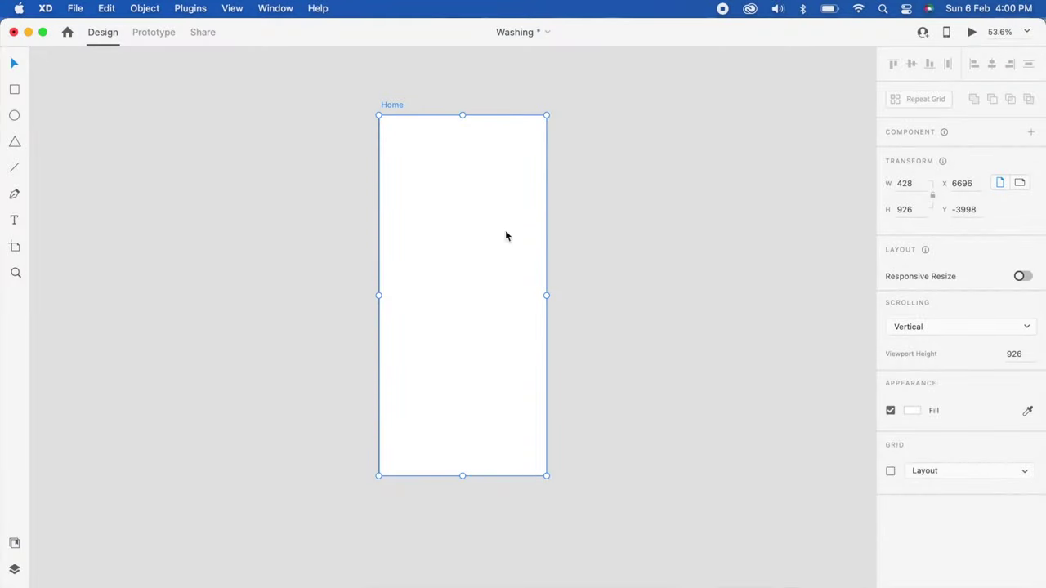
Give the Home artboard the canvas grey fill
click(684, 207)
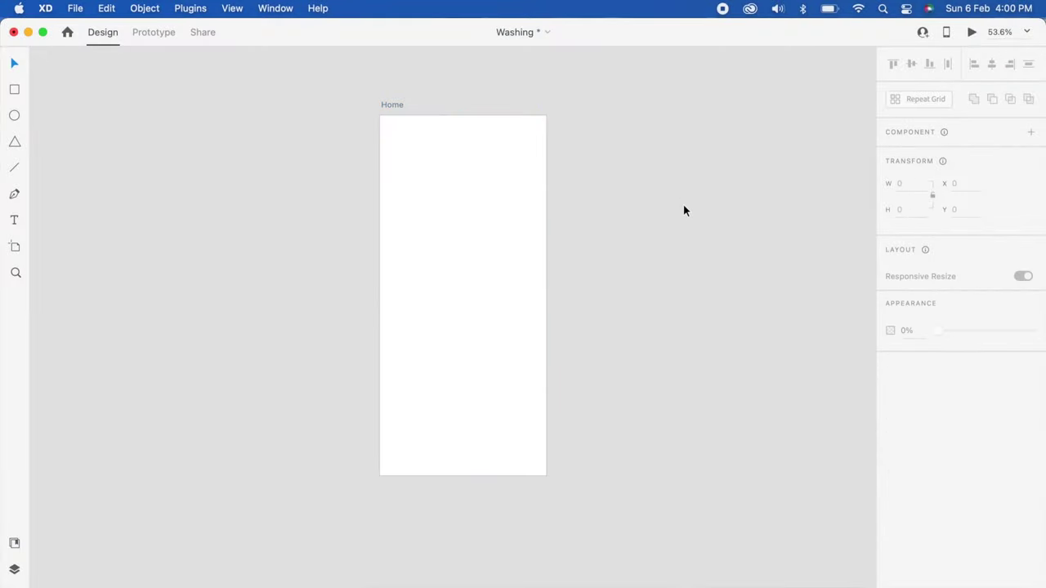
click(475, 241)
scroll(475, 240, up, 2)
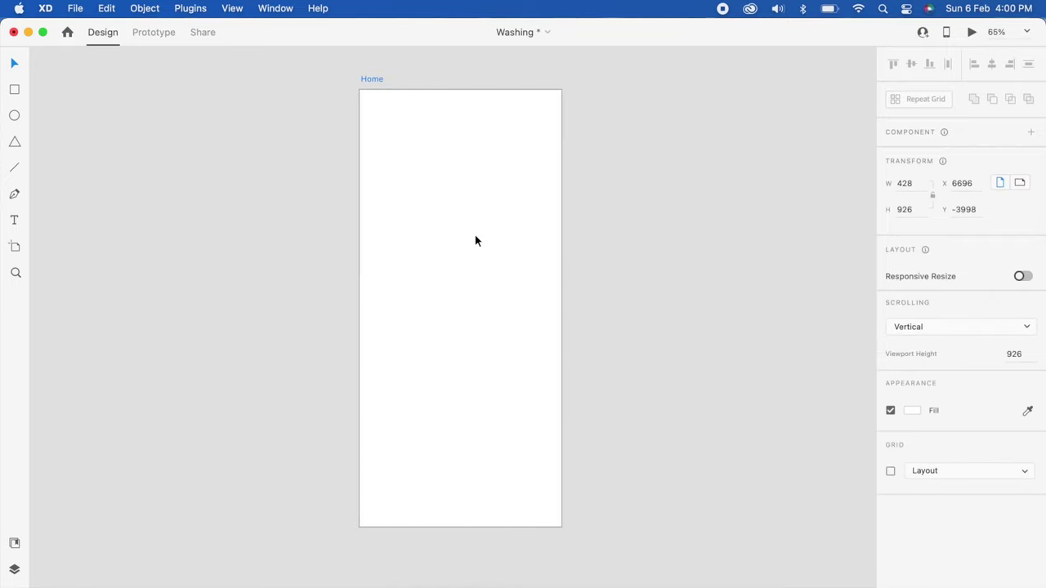
scroll(455, 239, up, 2)
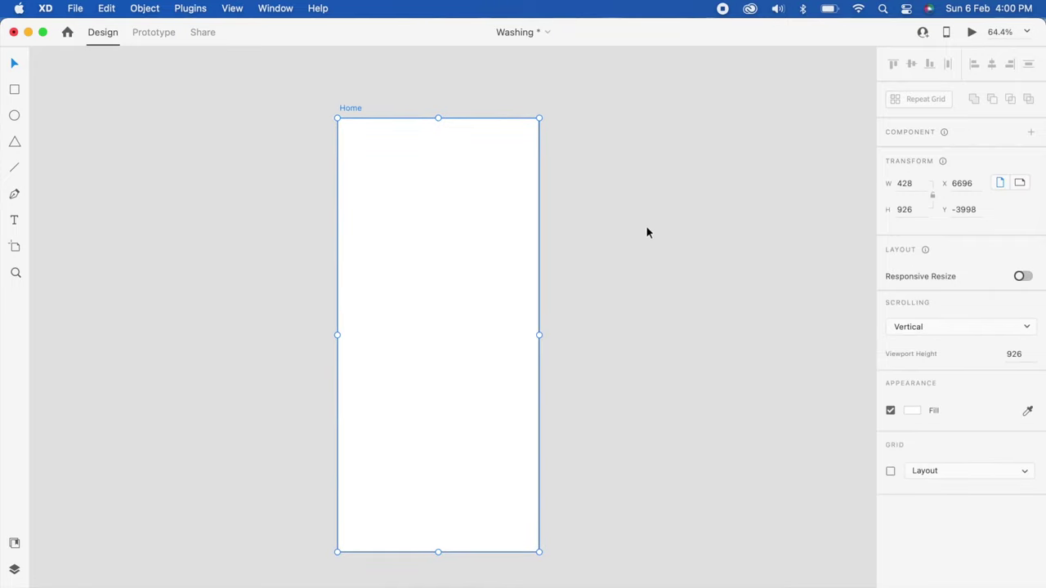
click(646, 229)
click(444, 221)
click(690, 185)
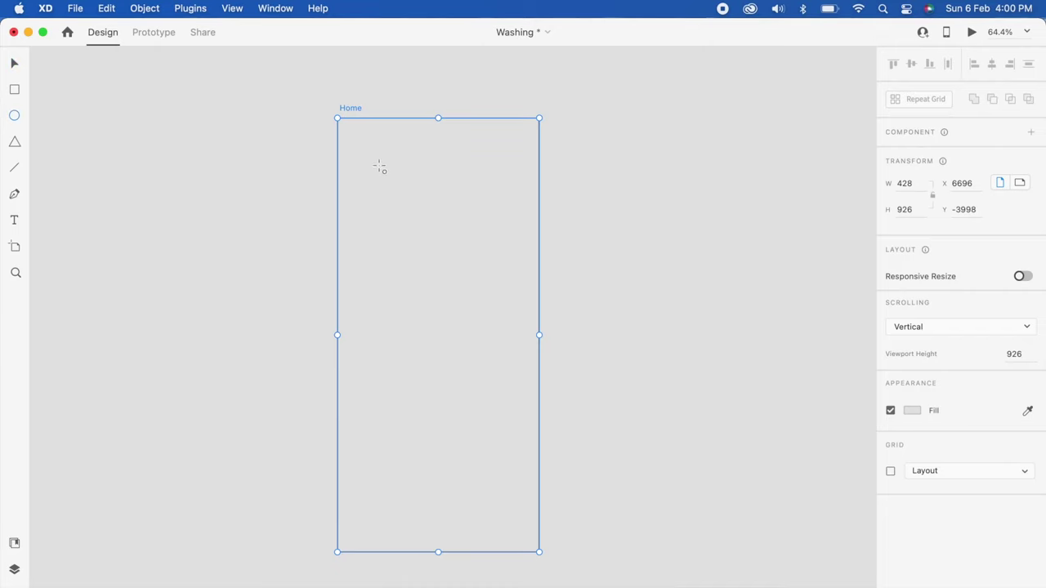
Draw a borderless white circle near the artboard top and duplicate it below
drag(379, 166, 502, 289)
drag(460, 258, 458, 237)
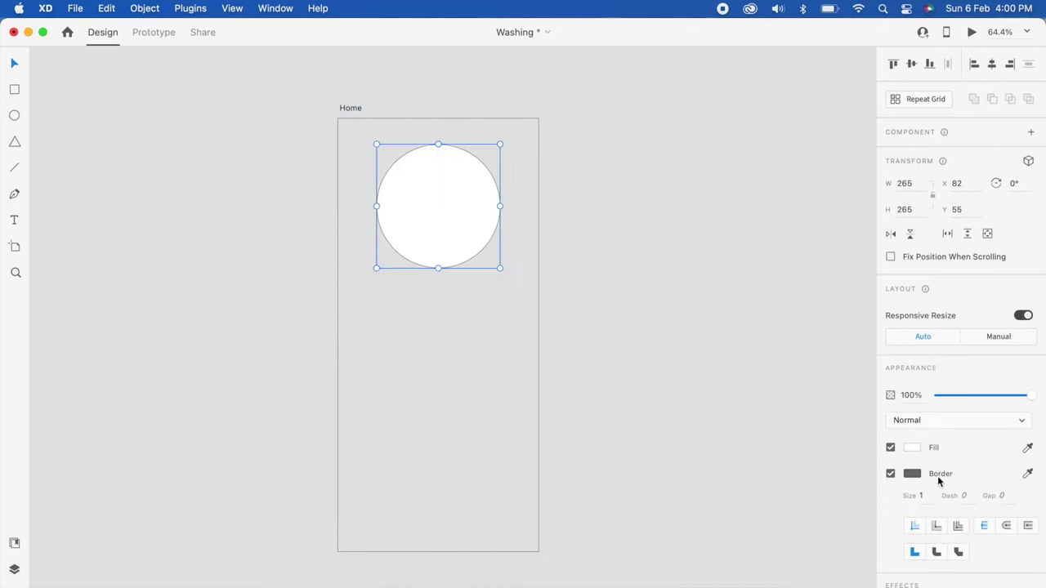
click(890, 474)
click(455, 280)
scroll(453, 280, up, 2)
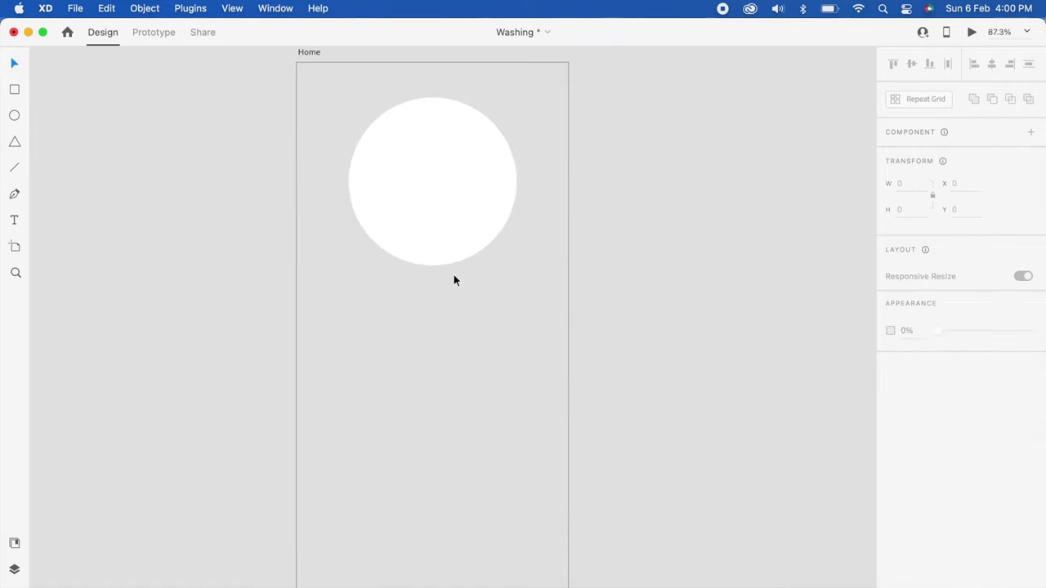
click(441, 229)
scroll(441, 229, down, 2)
drag(441, 229, 438, 479)
Fill the middle circle with background grey and overlap it on the top circle, leaving a white crescent
click(441, 319)
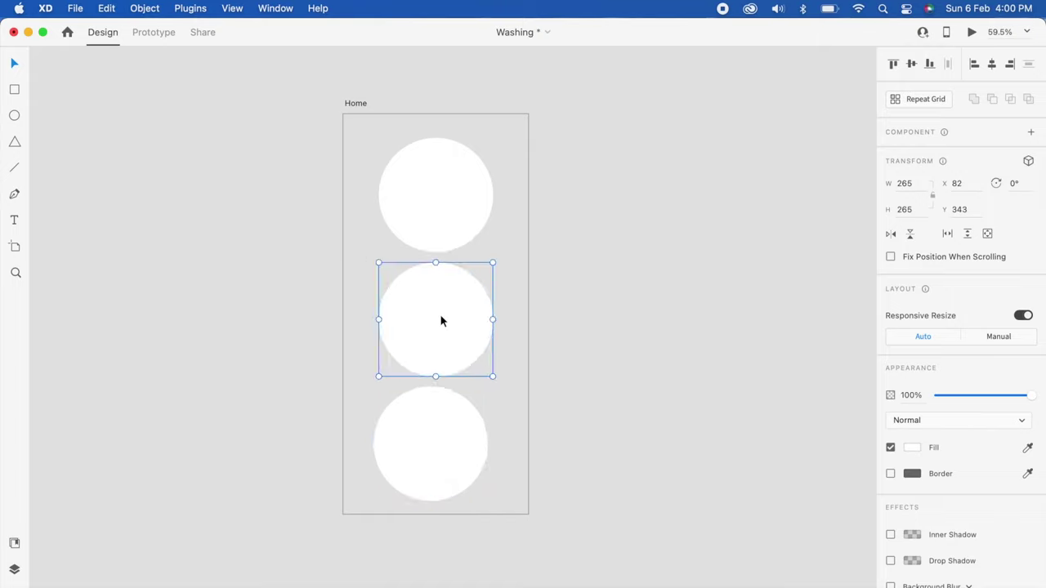
scroll(441, 320, up, 3)
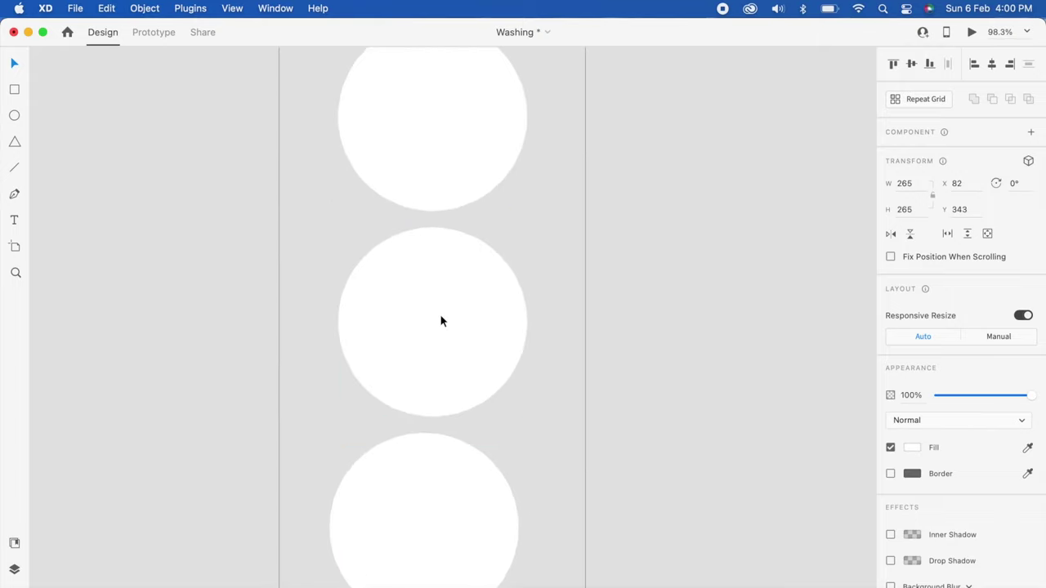
click(1027, 447)
click(672, 286)
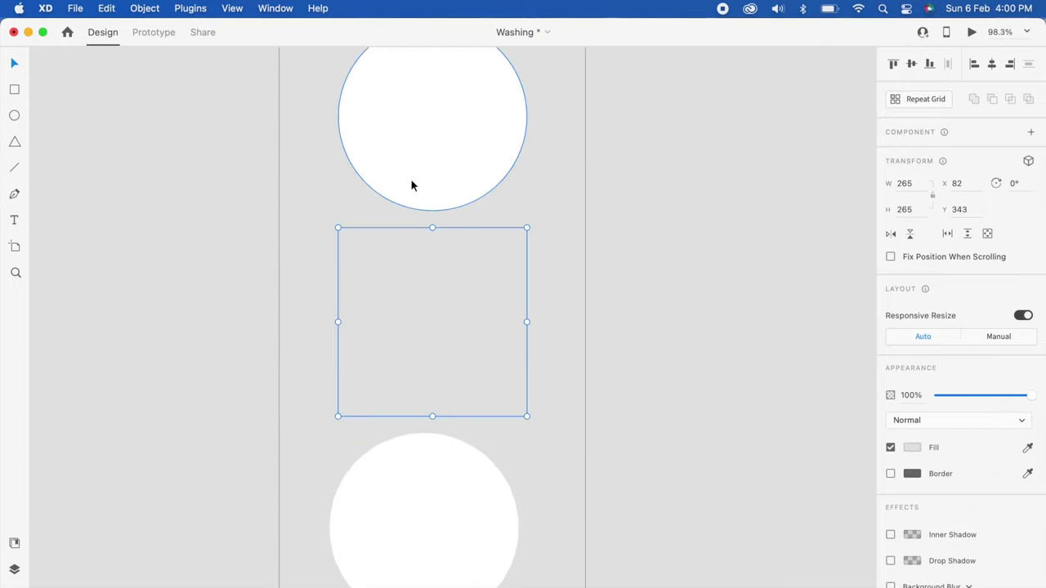
mouse_move(413, 403)
mouse_down()
mouse_move(396, 301)
mouse_move(399, 374)
mouse_up()
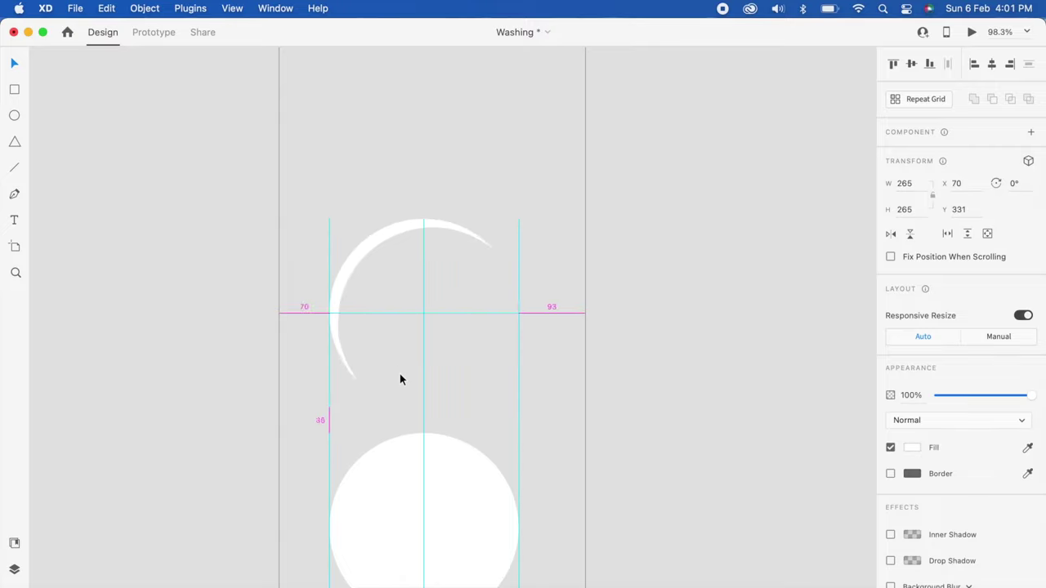
mouse_move(458, 523)
mouse_down()
mouse_move(509, 350)
mouse_move(485, 325)
mouse_up()
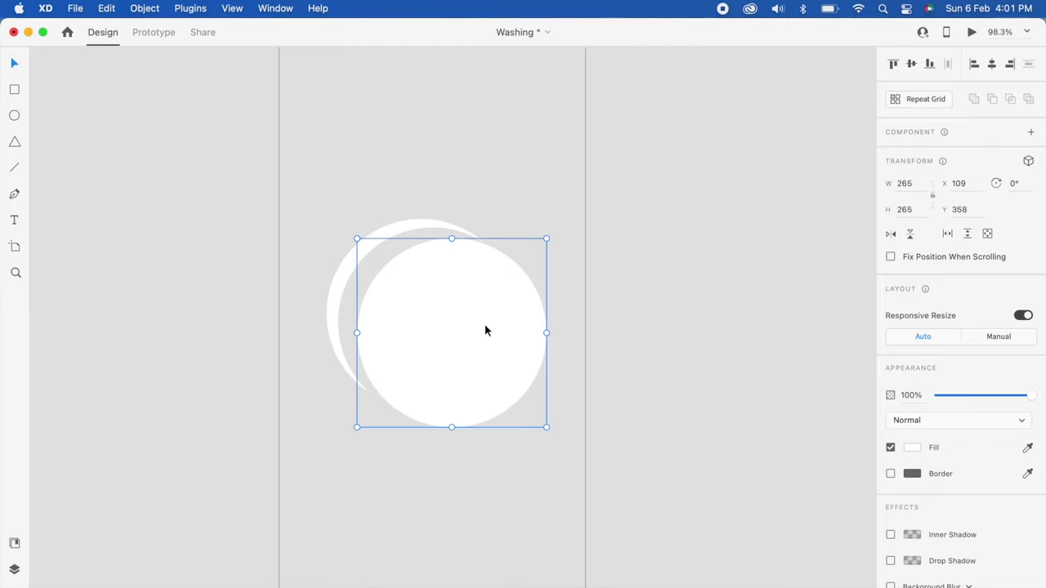
Make the bottom circle grey, offset it as a lower-right shadow, and select all dial circles
click(913, 448)
drag(743, 381, 724, 405)
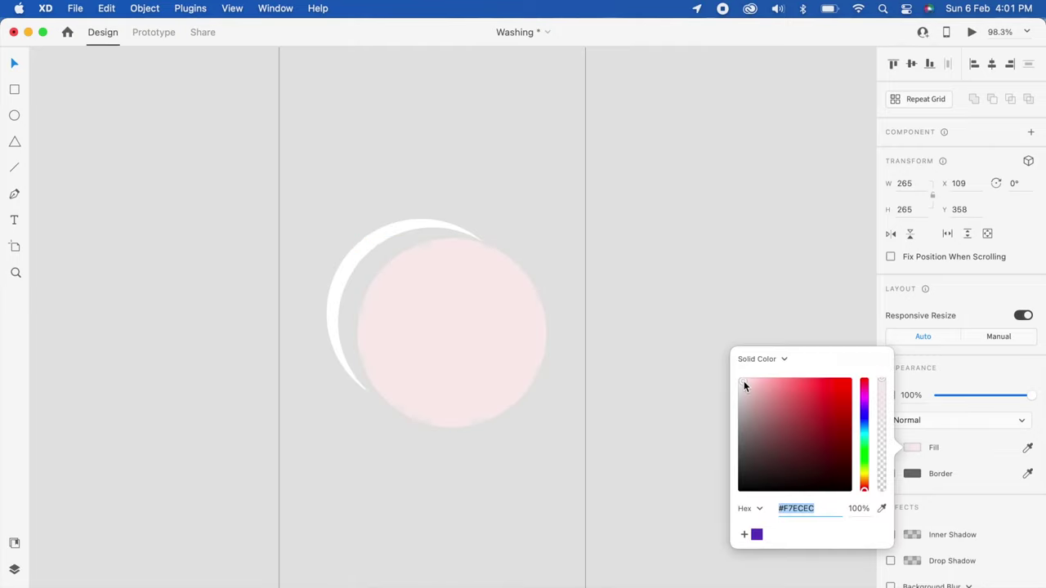
click(415, 335)
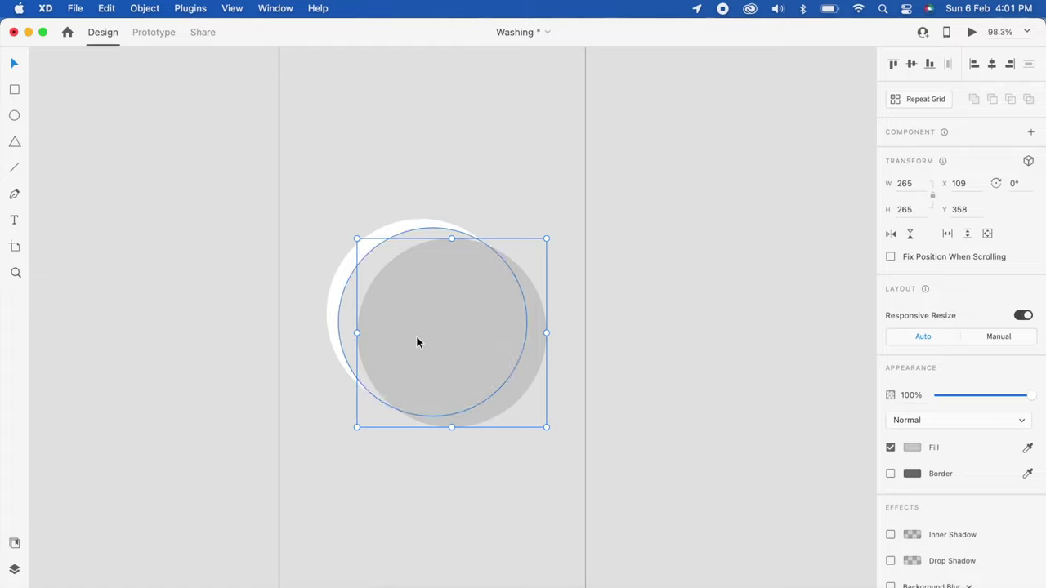
drag(497, 404, 487, 402)
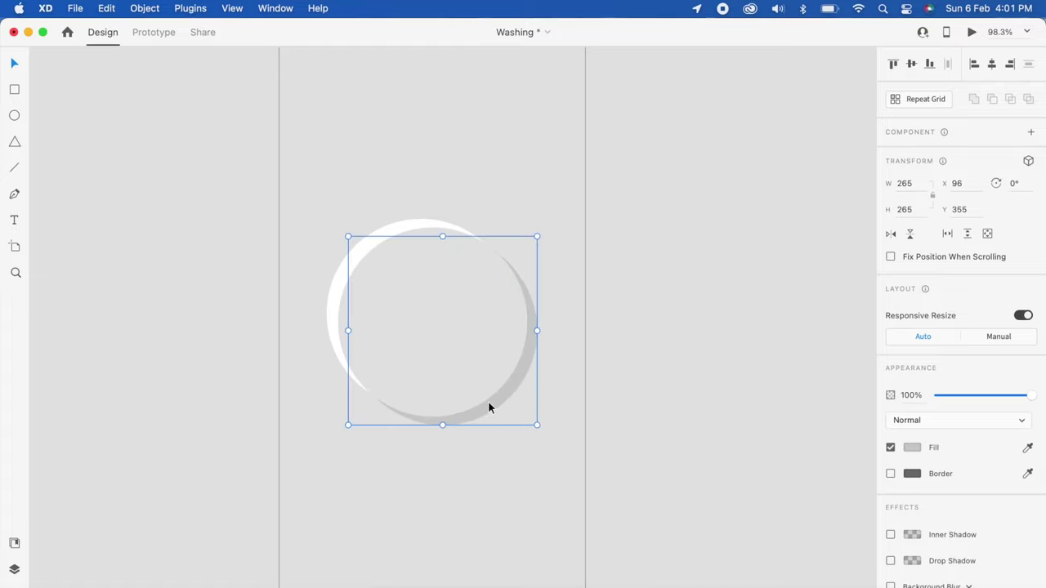
click(913, 449)
click(739, 399)
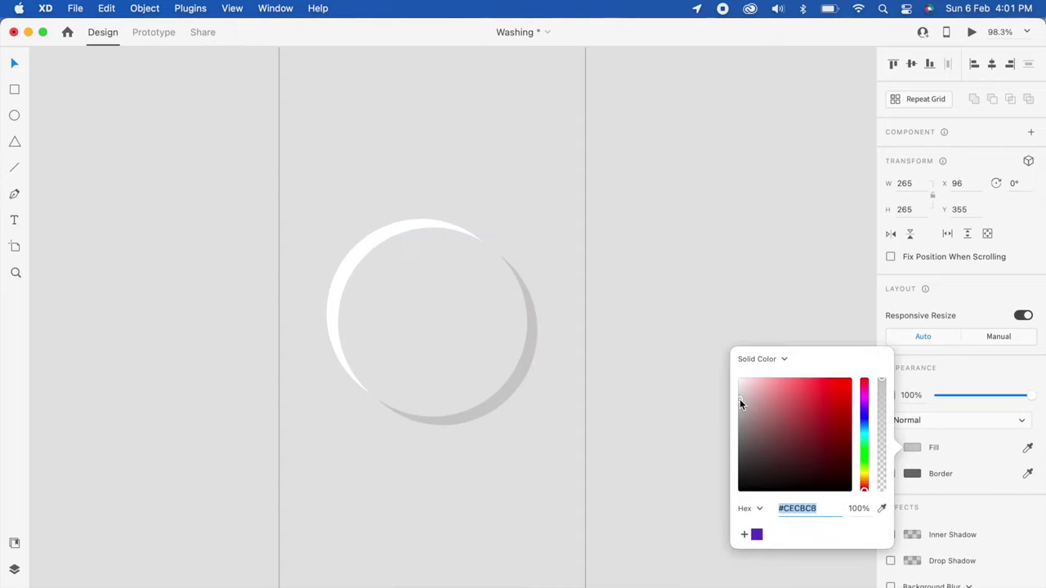
click(641, 324)
click(515, 361)
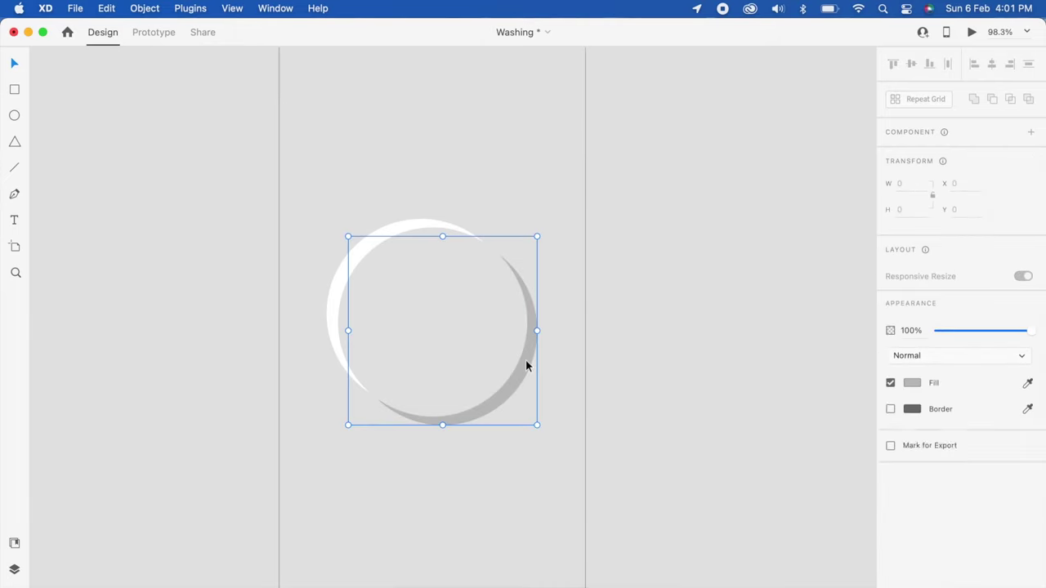
shift+click(398, 229)
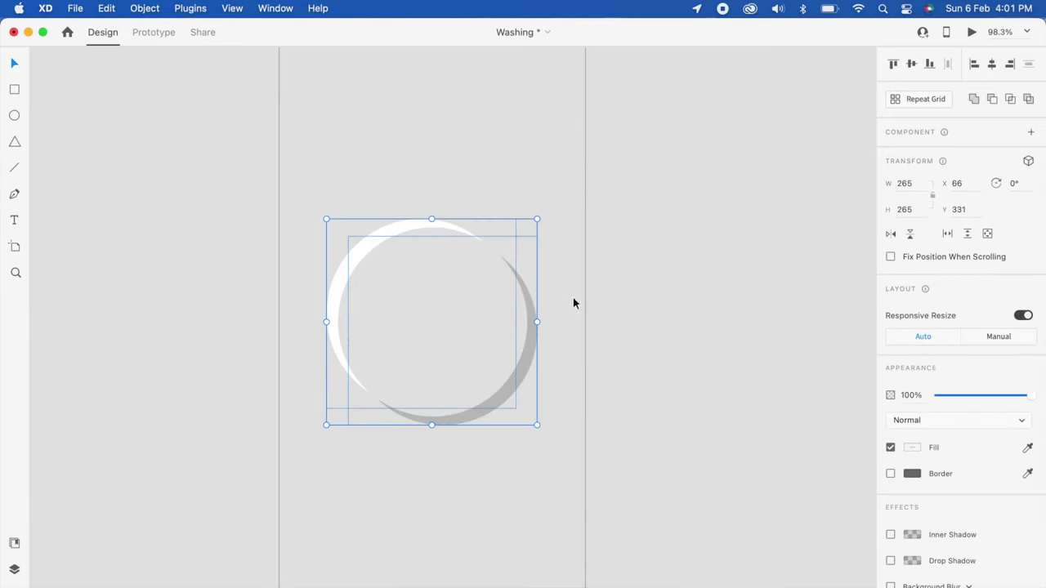
Apply an Object Blur of 16 to the dial's highlight and shadow circles
scroll(964, 495, down, 2)
click(952, 560)
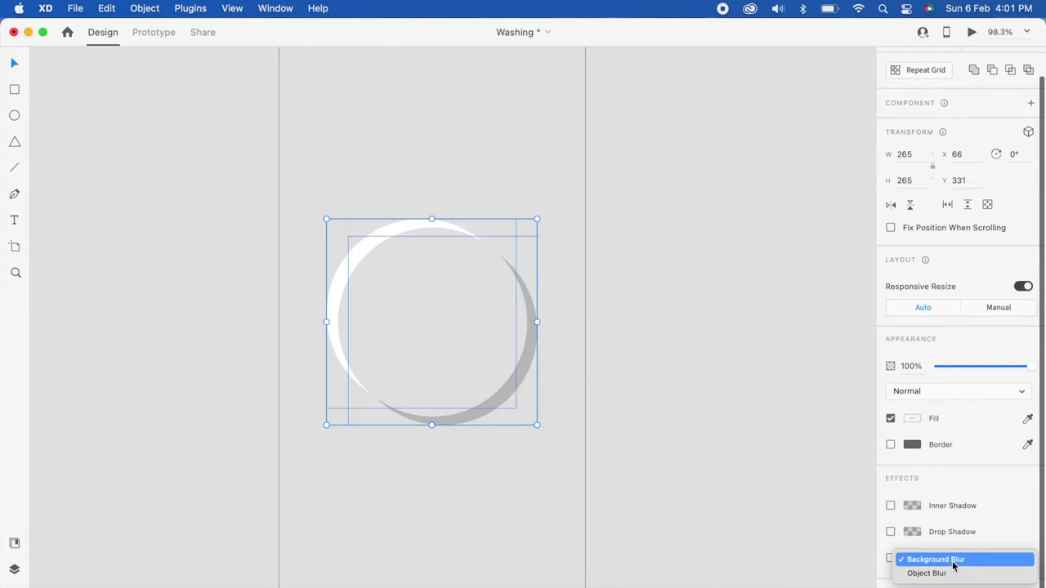
click(948, 573)
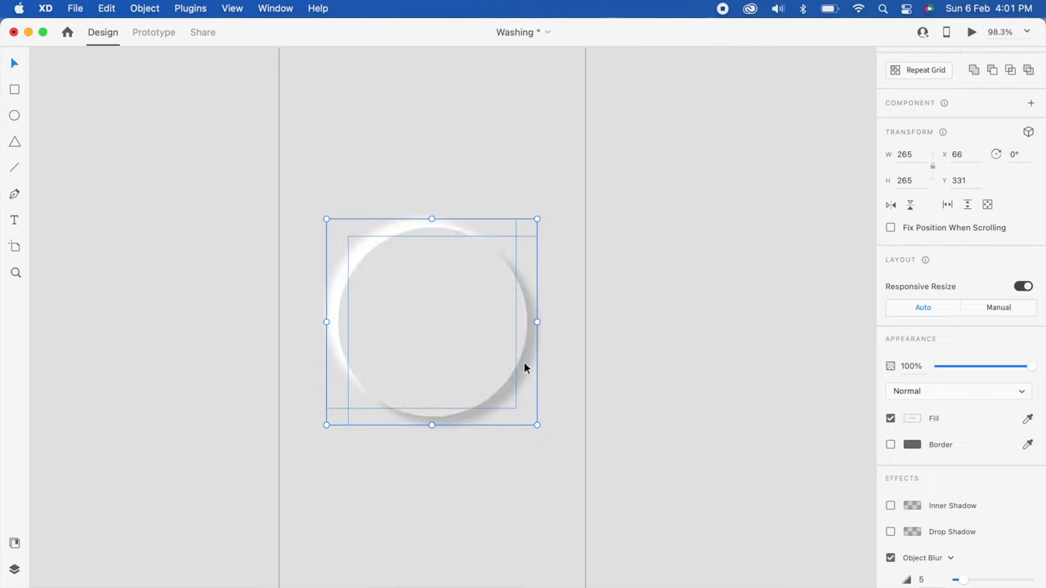
scroll(489, 270, down, 3)
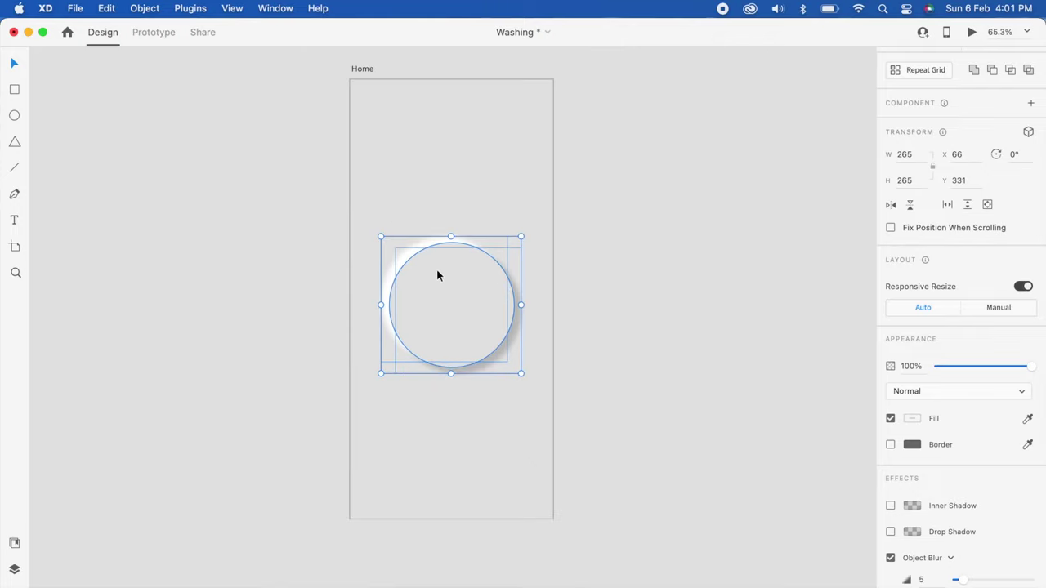
scroll(435, 273, up, 5)
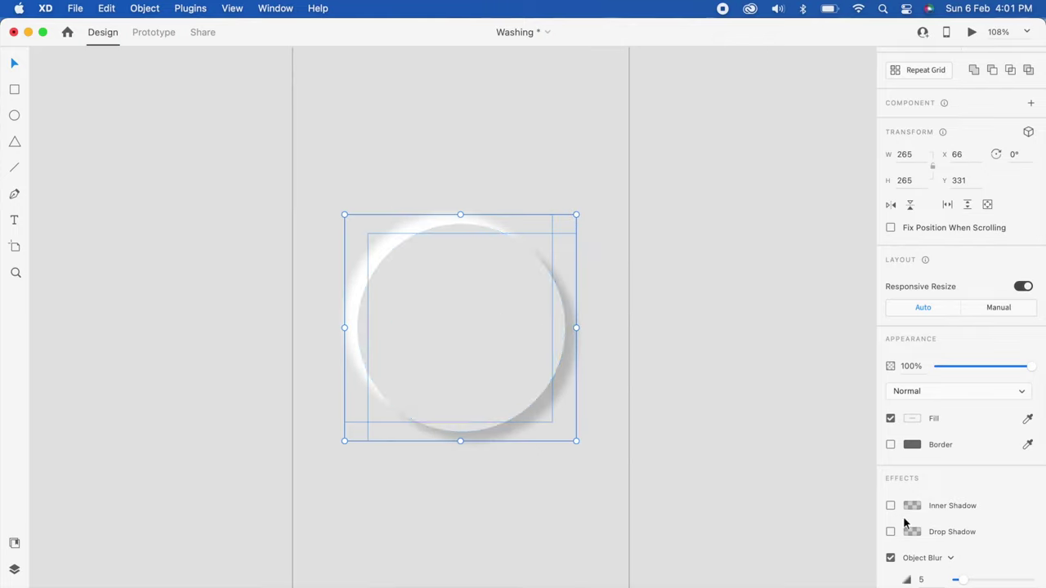
scroll(971, 560, down, 2)
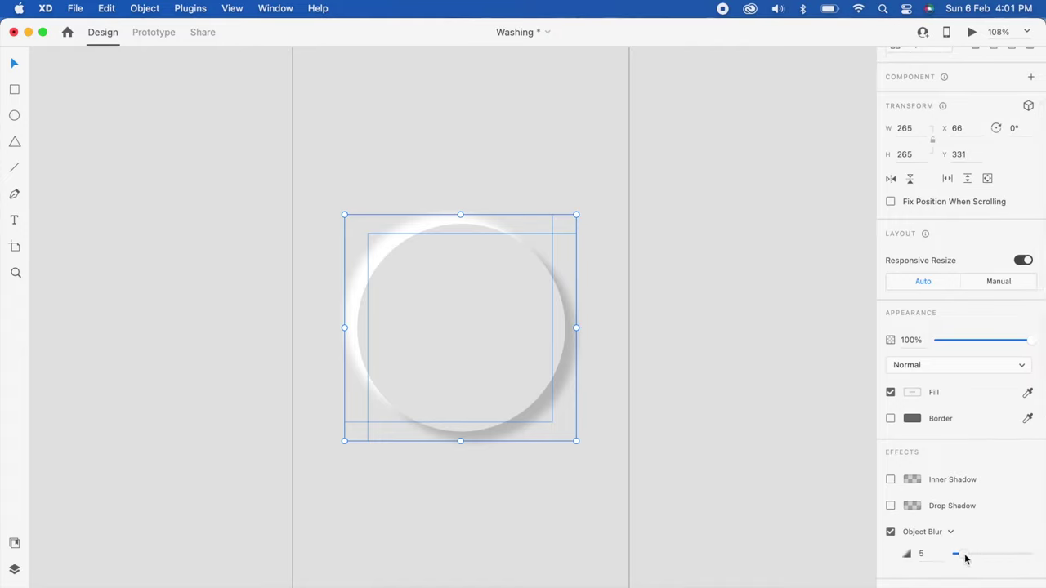
drag(965, 558, 973, 558)
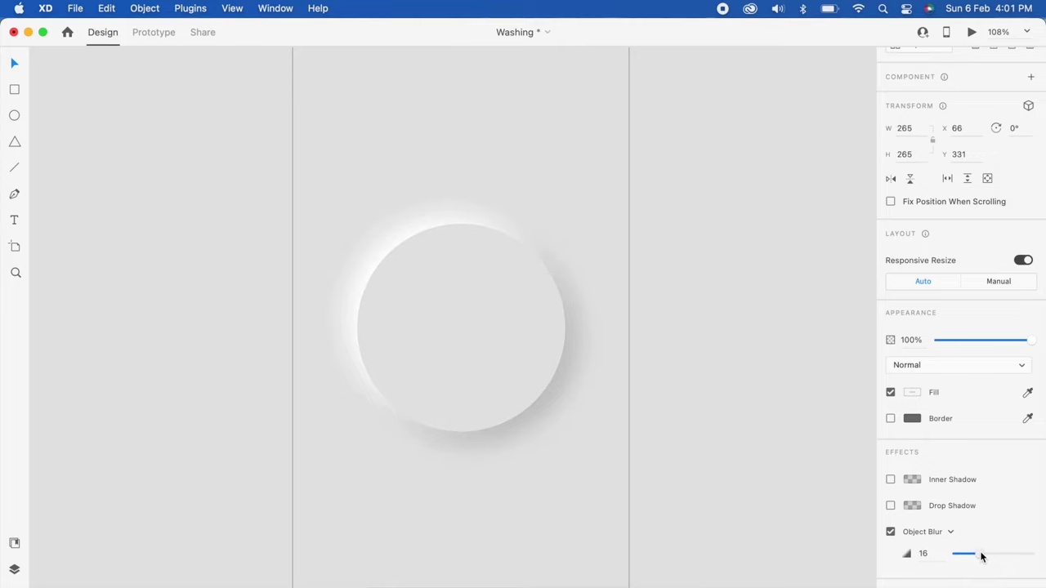
drag(981, 556, 980, 556)
Move all the dial's layers up near the top of the Home artboard
click(734, 430)
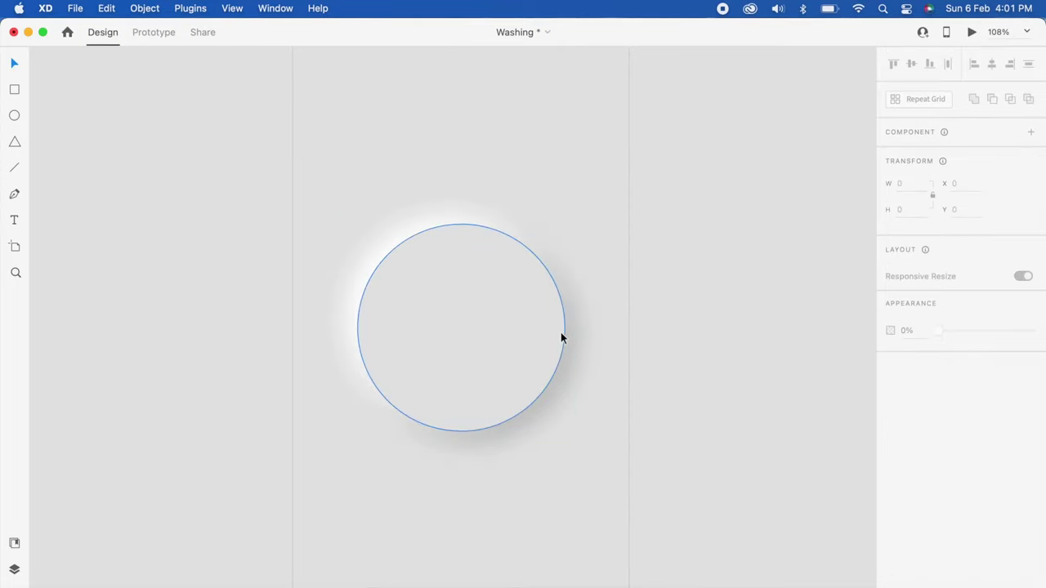
key(super+0)
drag(393, 210, 570, 446)
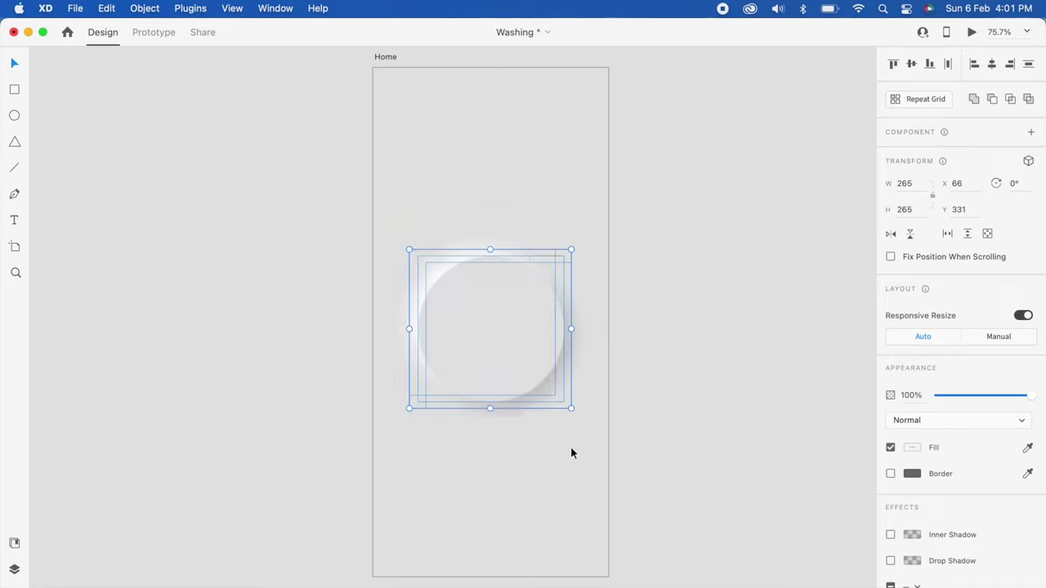
drag(515, 330, 514, 182)
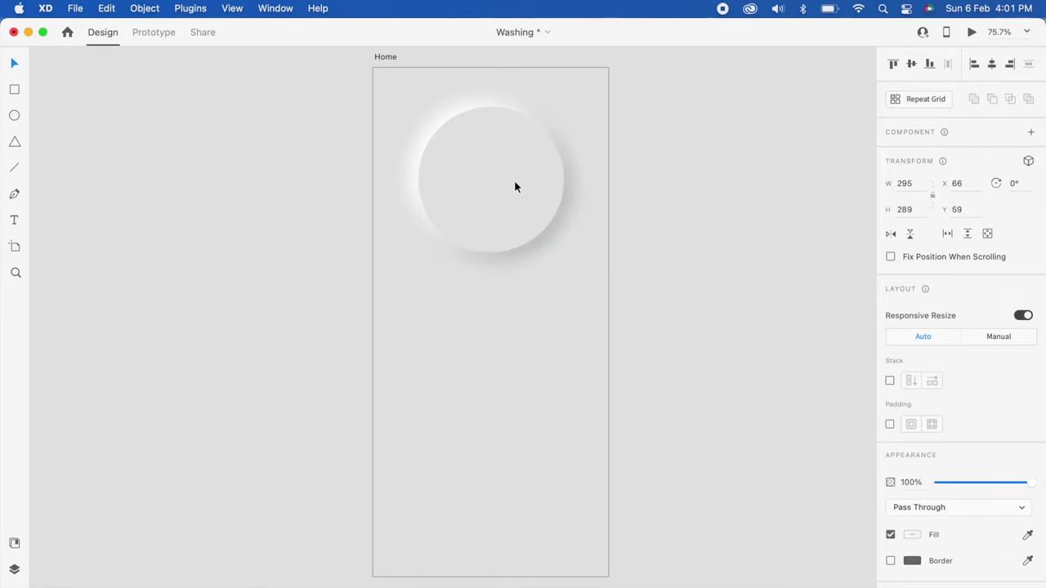
scroll(513, 182, up, 3)
scroll(514, 187, up, 3)
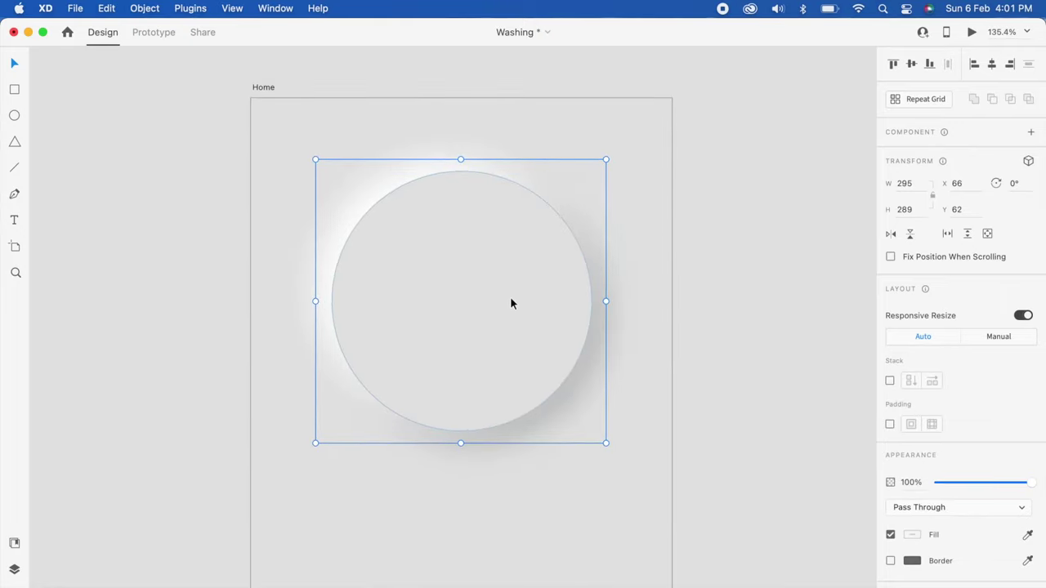
Duplicate the dial's base circle and shrink the copy to 237 px around its centre
double_click(477, 306)
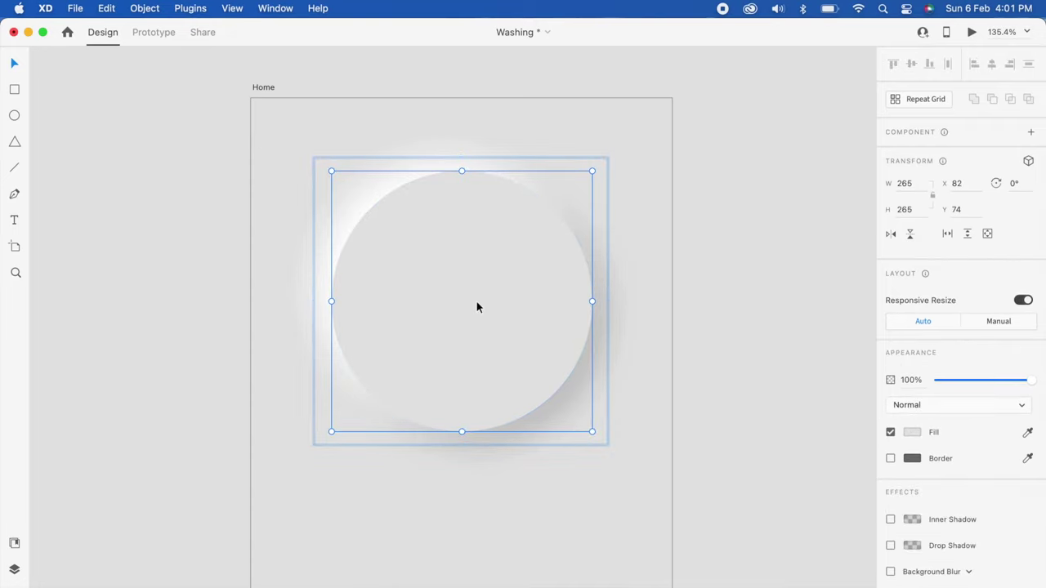
key(super+d)
drag(591, 170, 578, 185)
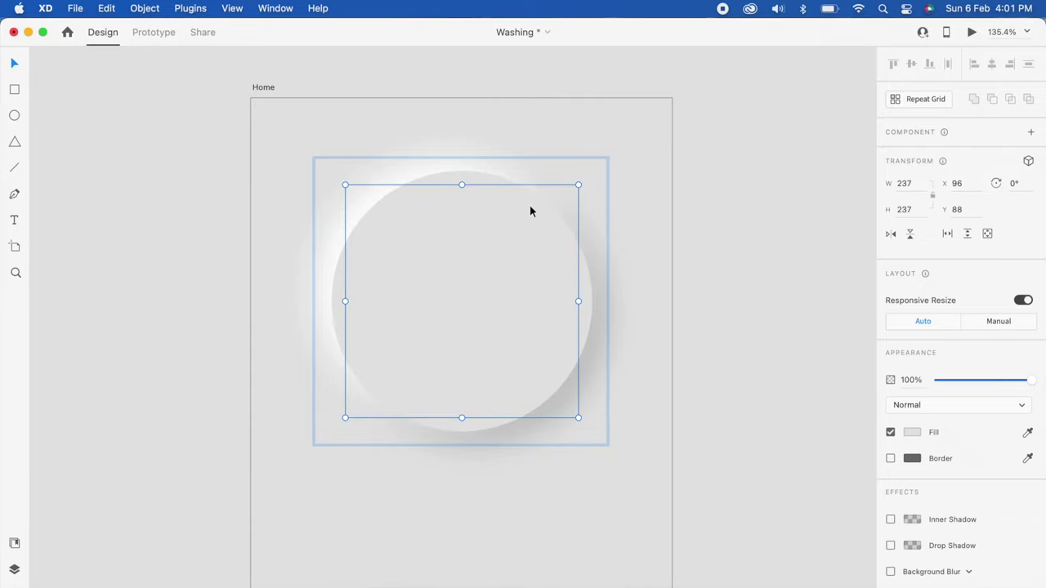
Give the inner circle a faint inner shadow with Y 0 and blur 10
click(891, 520)
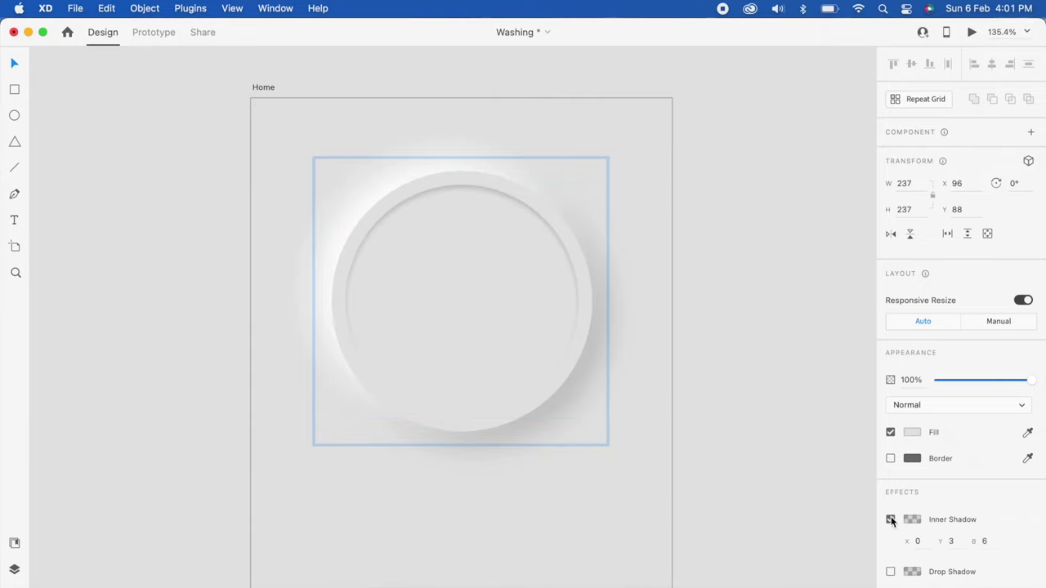
click(949, 543)
text(0)
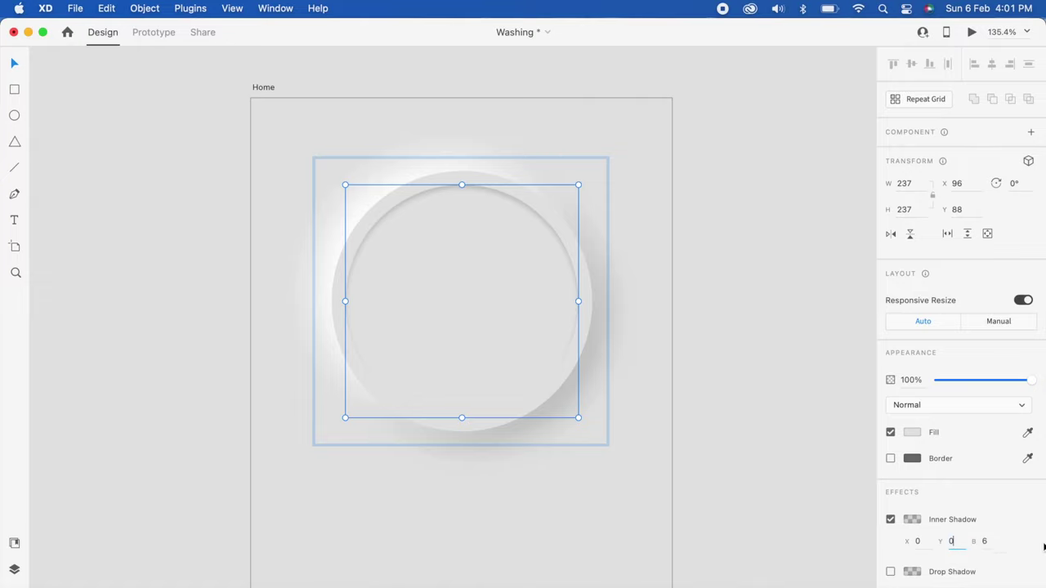
click(997, 546)
text(10)
key(Return)
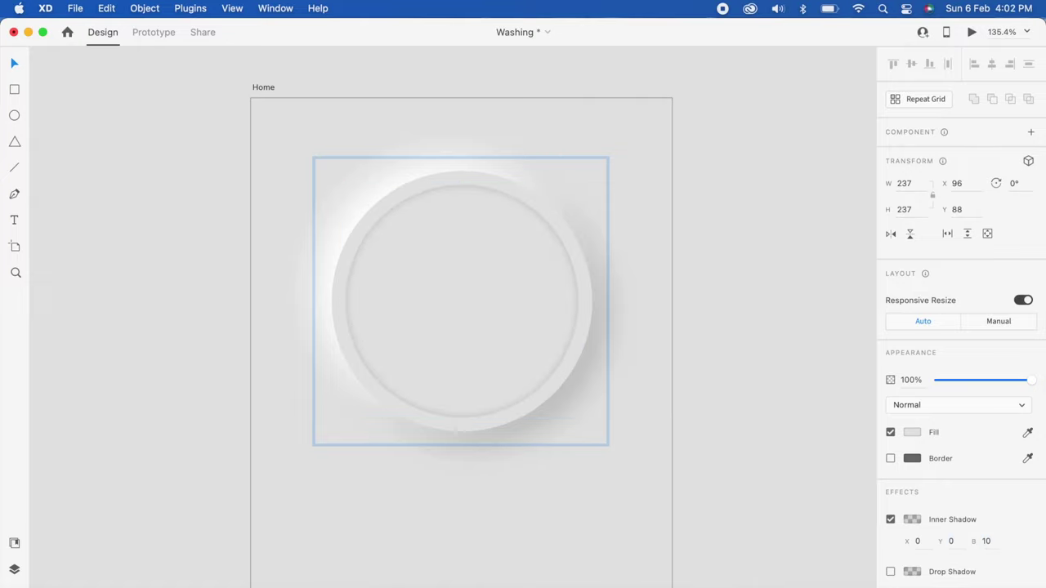
scroll(518, 406, up, 3)
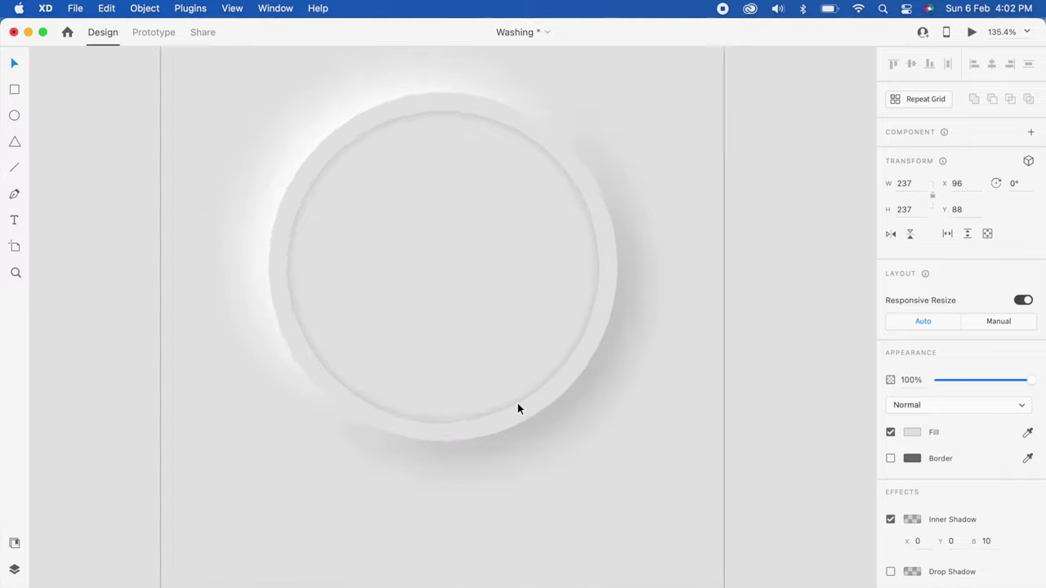
click(912, 520)
drag(885, 532, 882, 531)
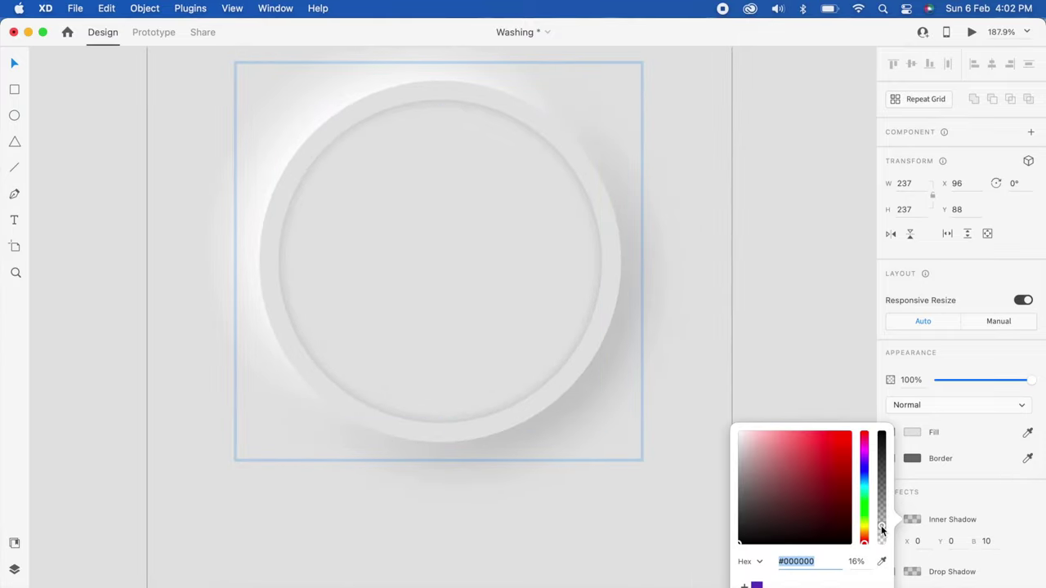
click(745, 353)
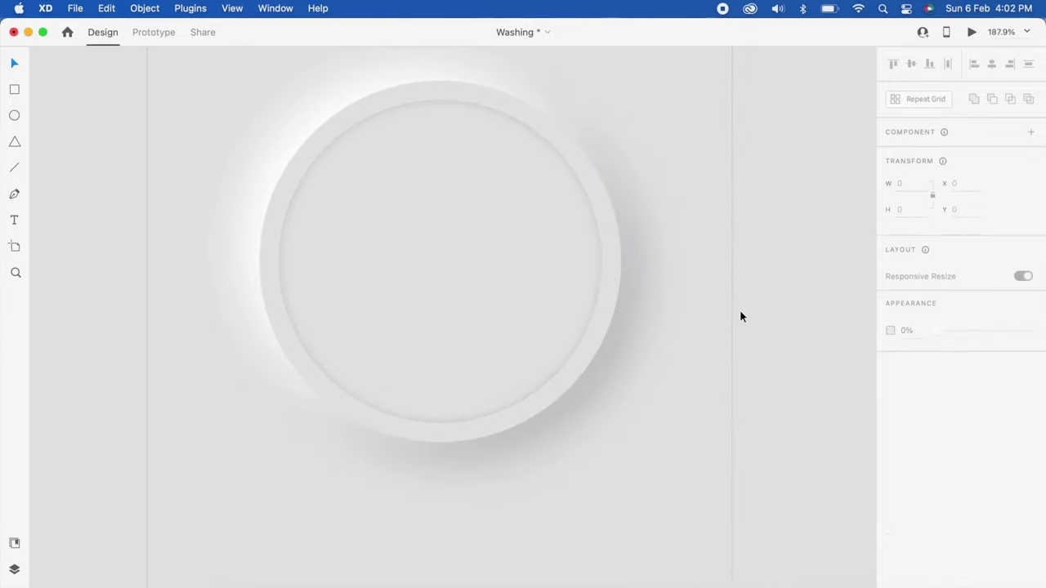
scroll(740, 311, down, 3)
scroll(492, 185, up, 2)
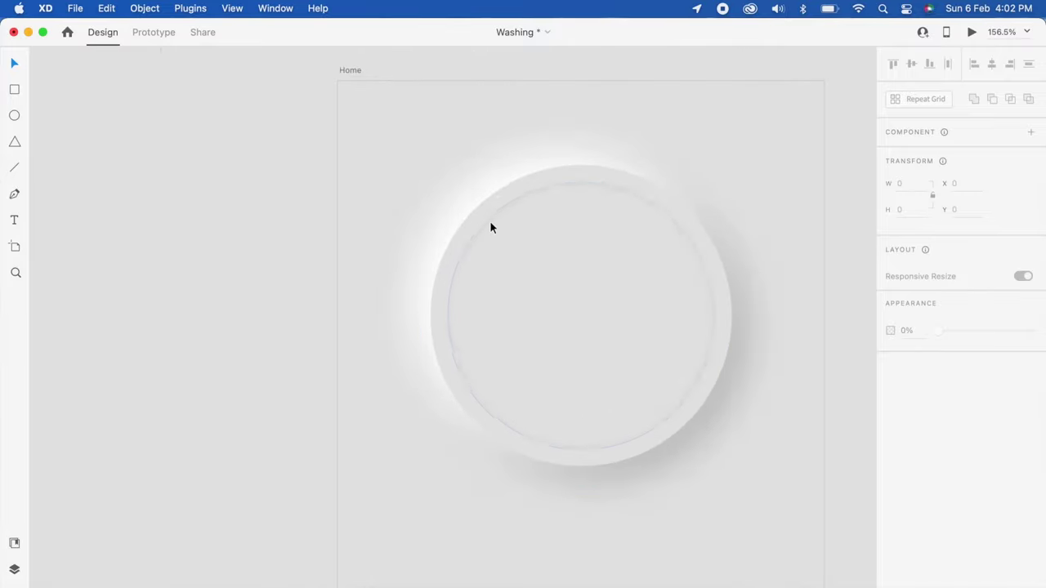
scroll(489, 224, down, 3)
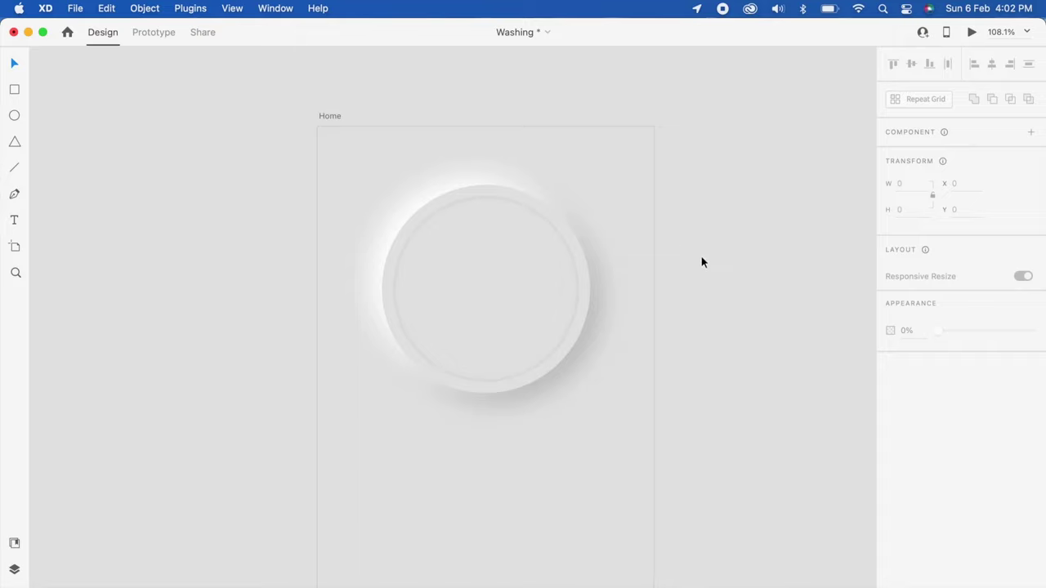
Option-drag a copy of the dial group below the original and shrink it slightly around its centre
scroll(488, 314, down, 1)
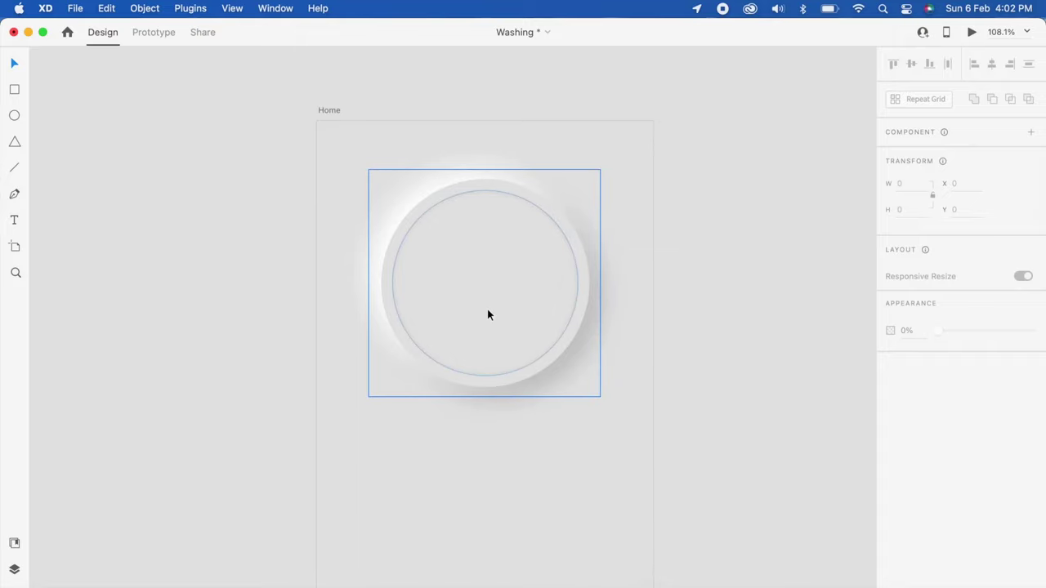
scroll(502, 295, down, 3)
scroll(523, 392, down, 3)
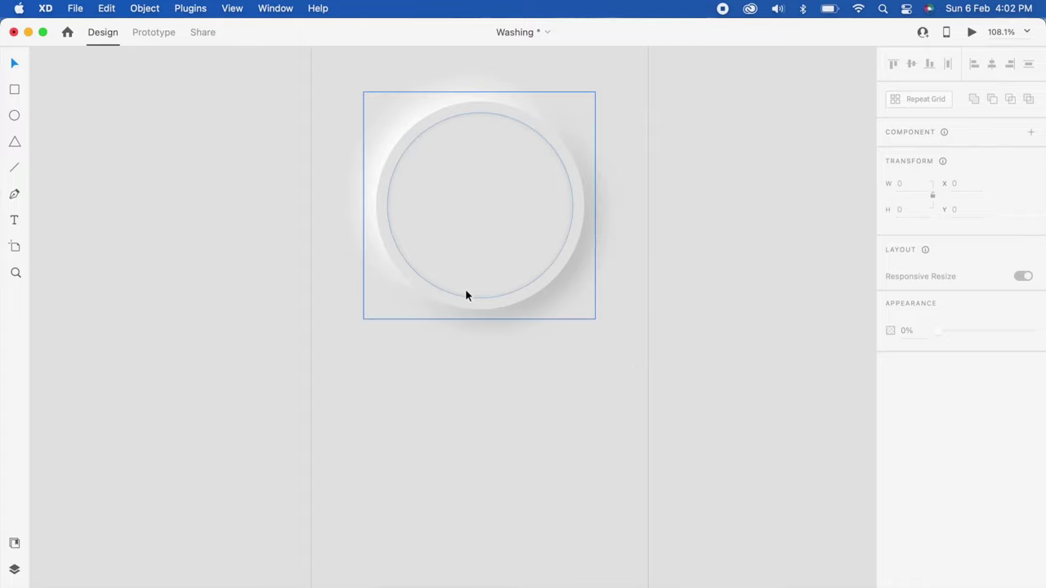
scroll(465, 288, down, 5)
scroll(465, 289, down, 3)
click(416, 254)
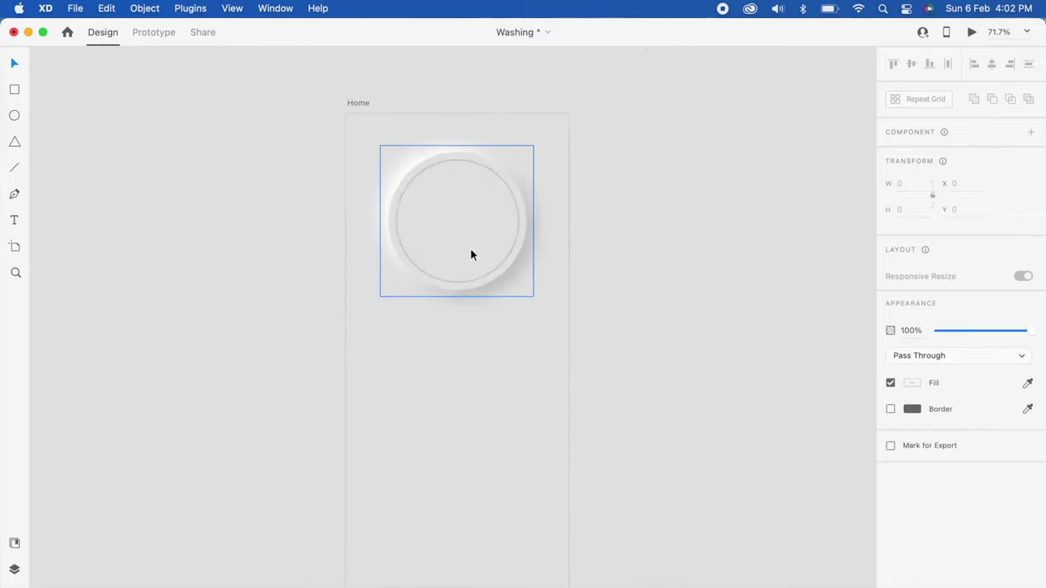
drag(484, 252, 483, 416)
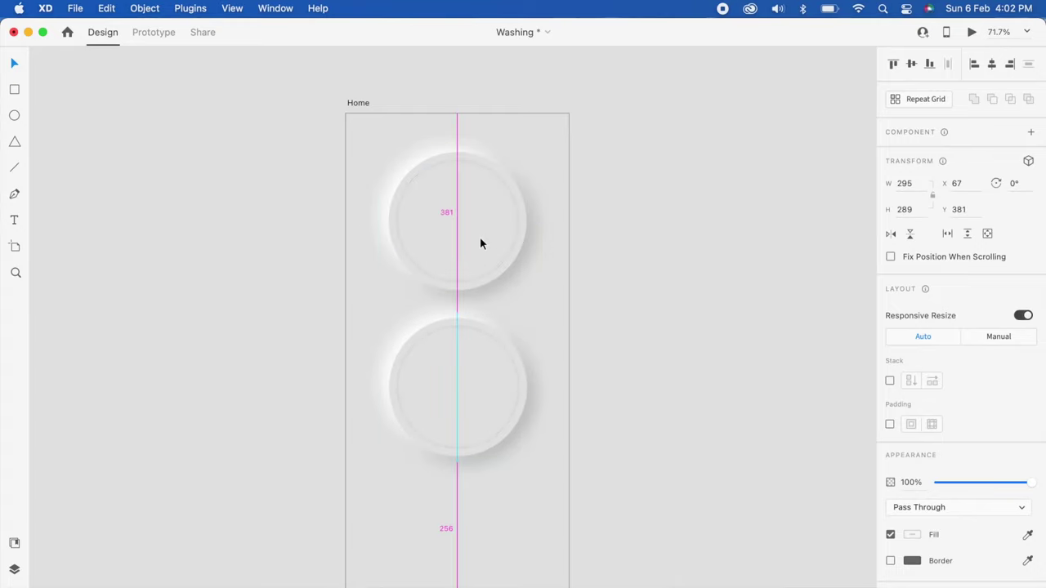
drag(533, 312, 528, 317)
scroll(431, 447, up, 3)
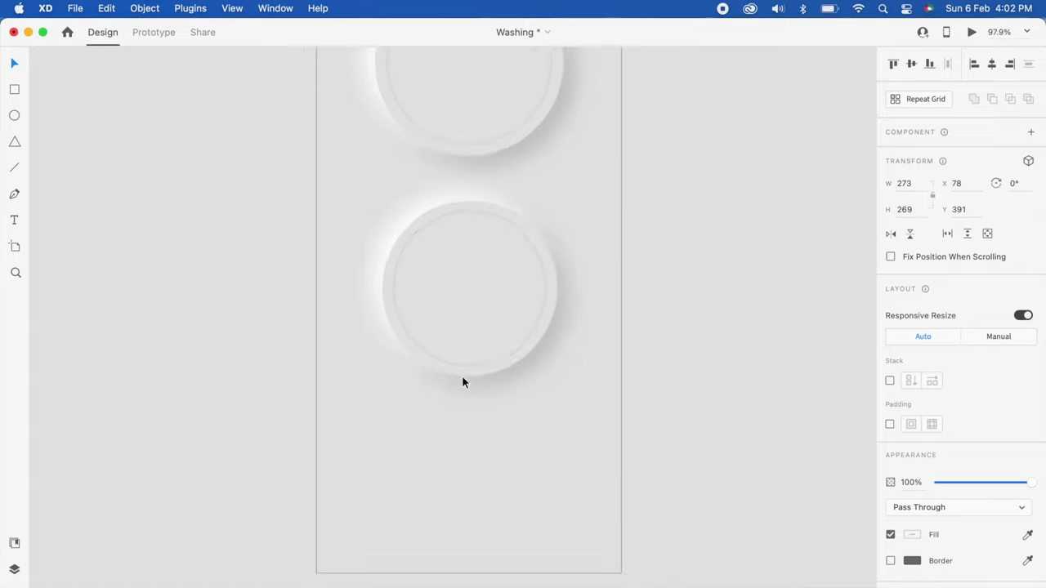
Draw a small borderless circle at the lower left filled with the background grey
double_click(480, 332)
click(412, 524)
scroll(412, 524, up, 5)
scroll(412, 528, down, 2)
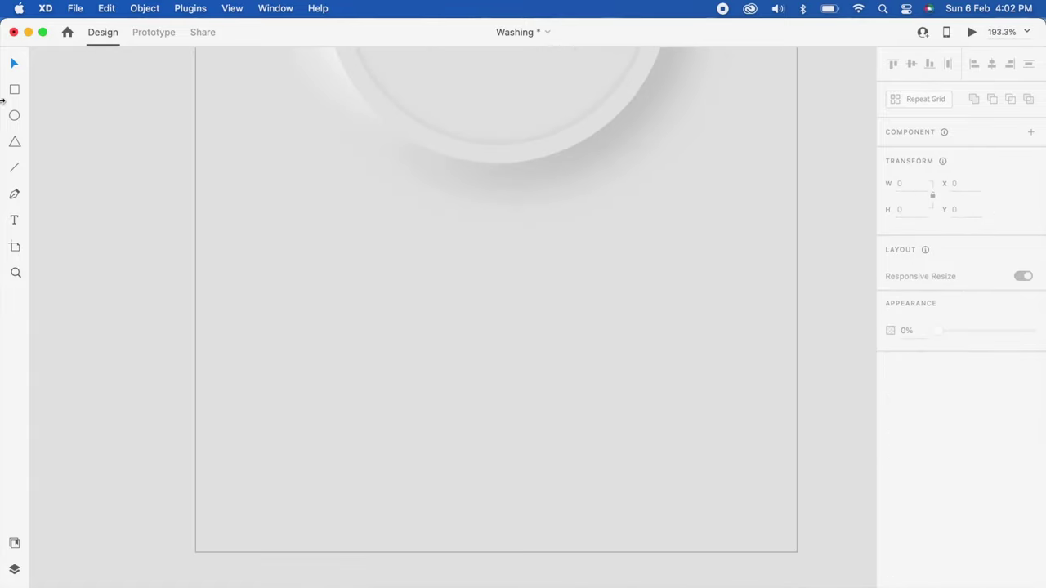
mouse_move(346, 378)
mouse_down()
mouse_move(423, 453)
mouse_move(345, 406)
mouse_up()
click(889, 473)
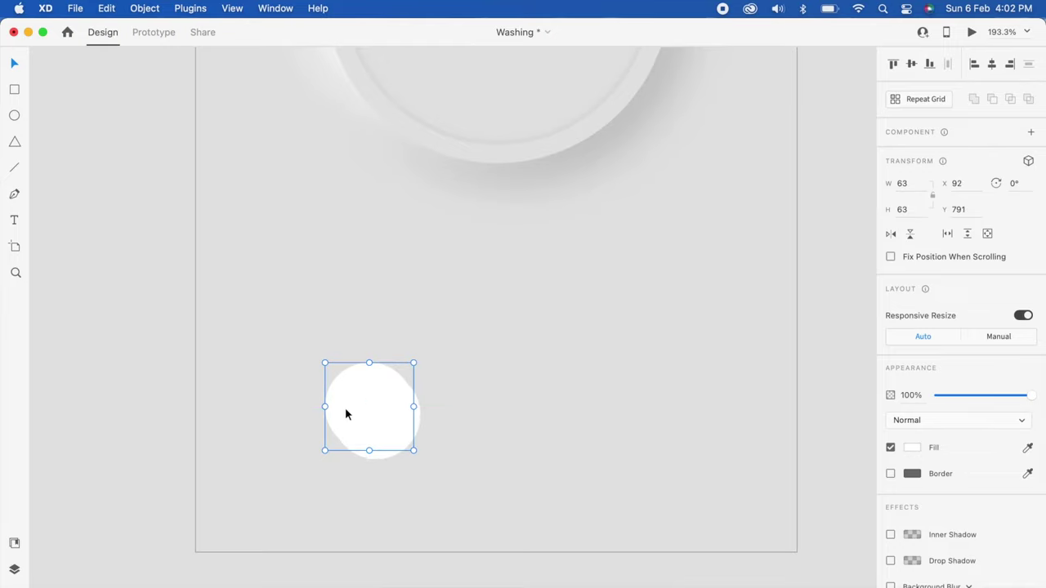
click(911, 447)
click(1027, 447)
click(520, 417)
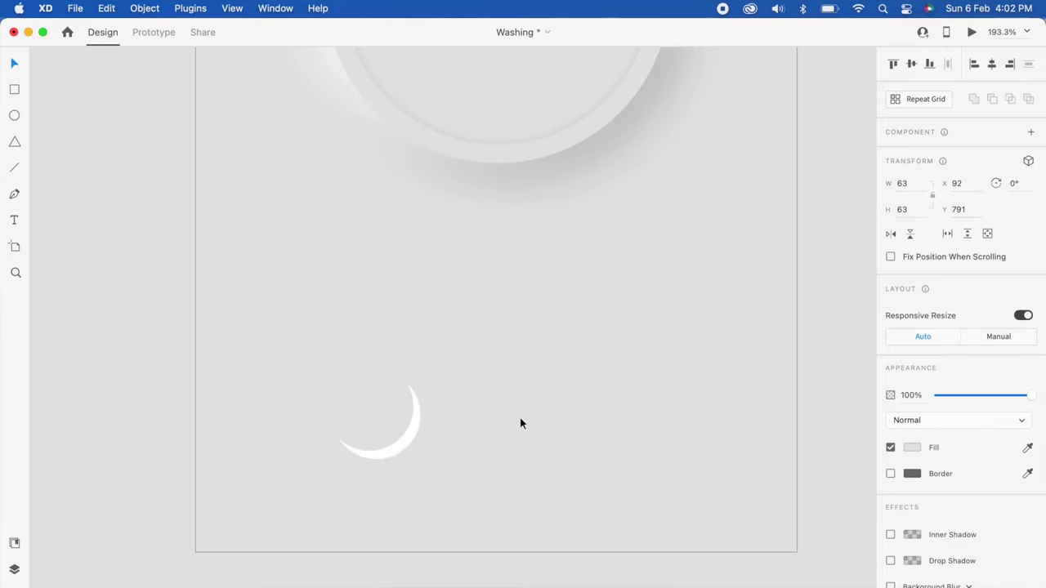
Form a raised button: light-grey circle offset down-right over a white one, with object blur
click(387, 451)
click(378, 434)
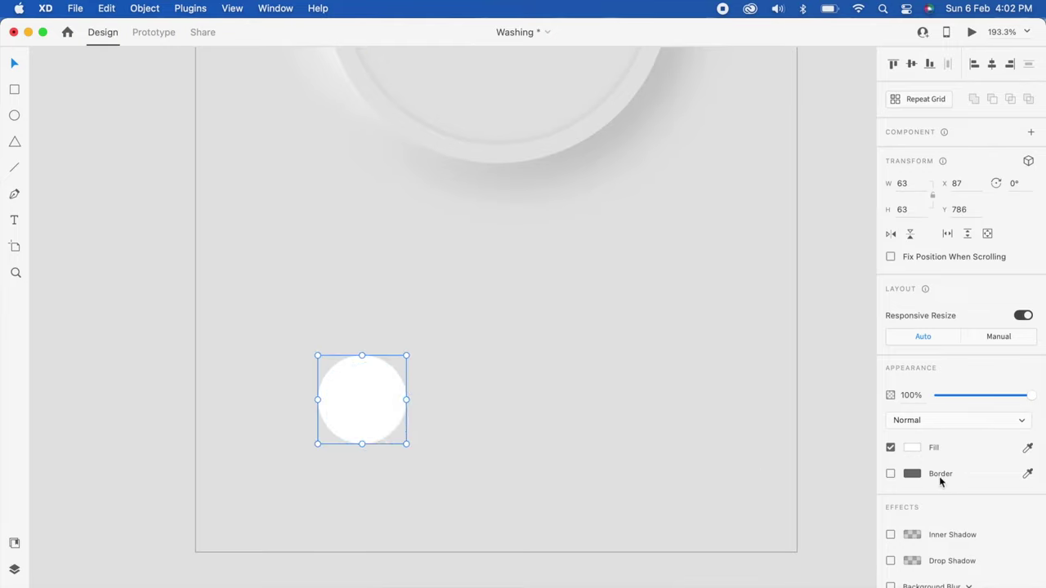
click(912, 447)
drag(738, 390, 465, 402)
click(465, 402)
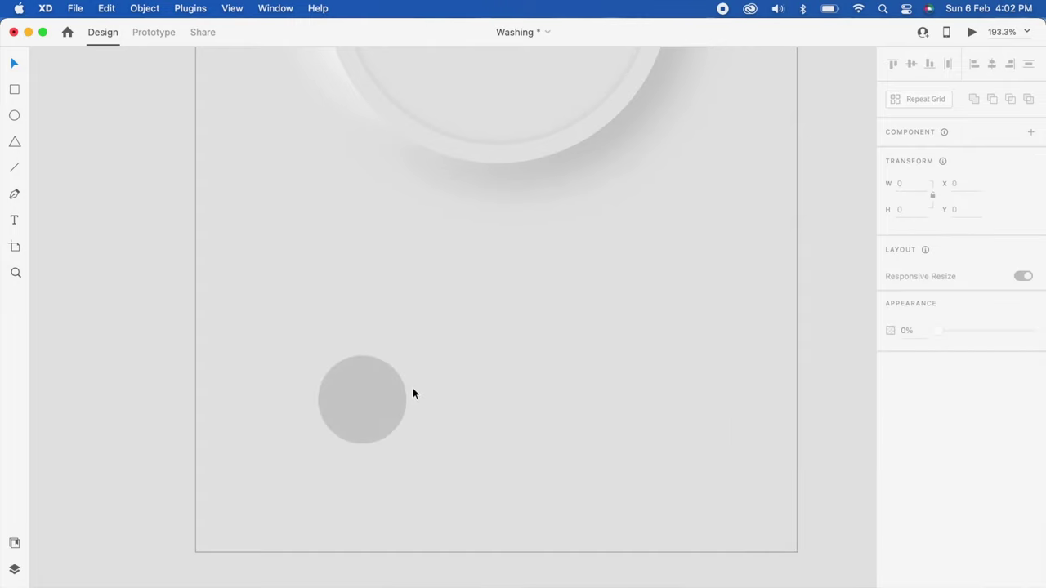
drag(402, 397, 416, 413)
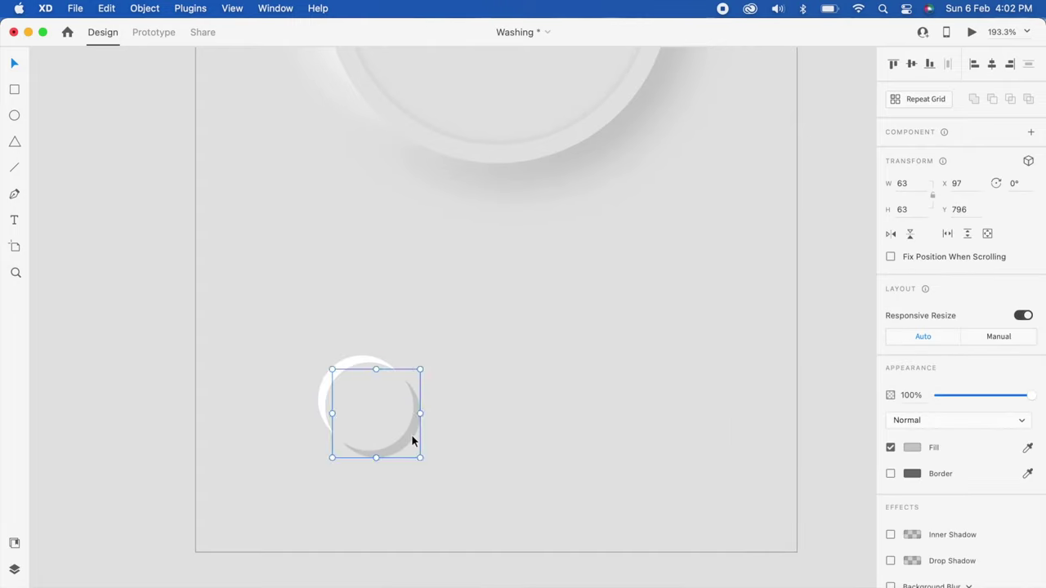
click(360, 356)
scroll(972, 490, down, 2)
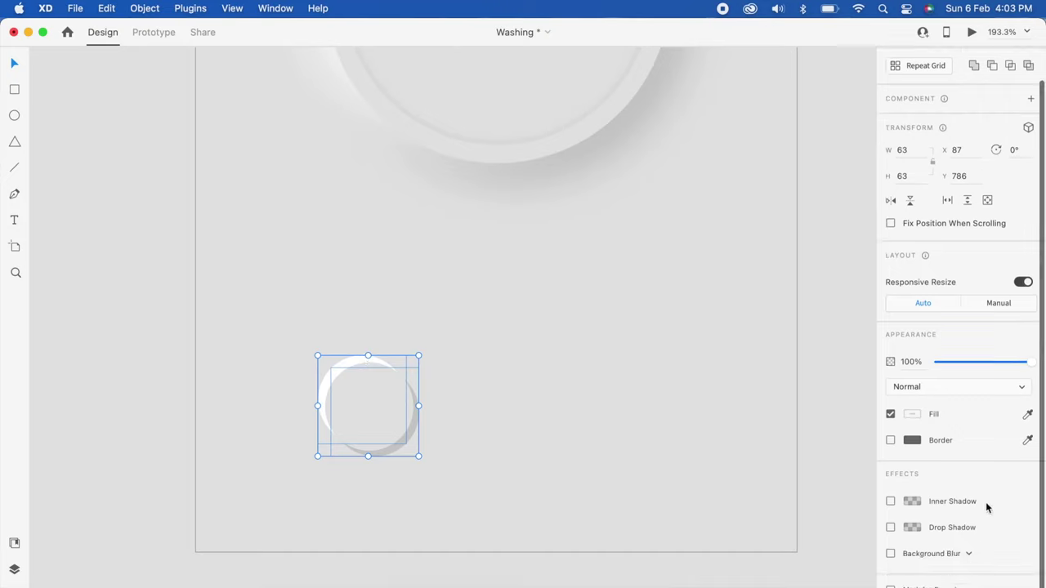
click(948, 559)
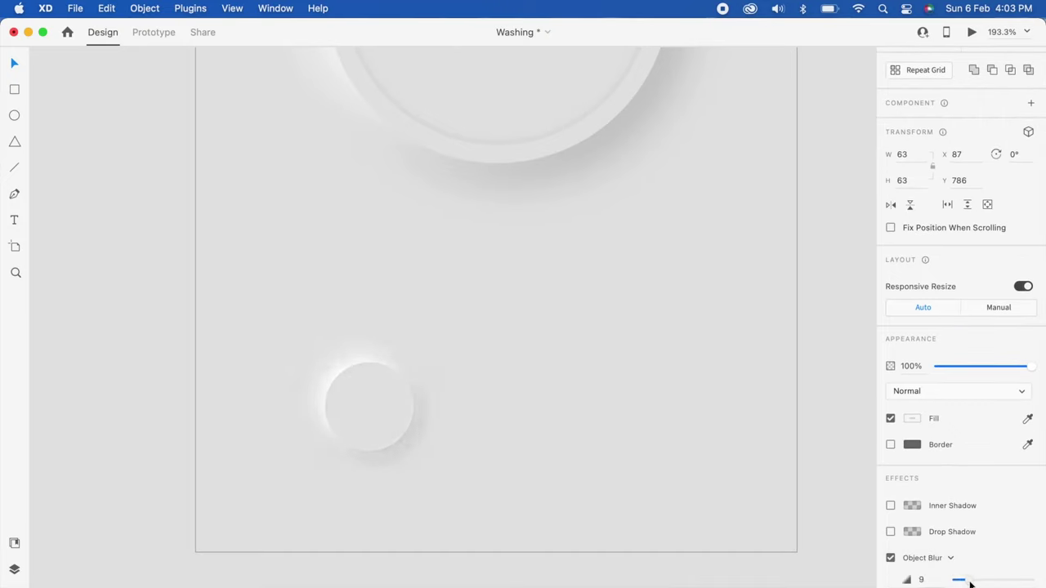
Copy the two-circle button to the right and to the top centre, forming a triangle
click(320, 402)
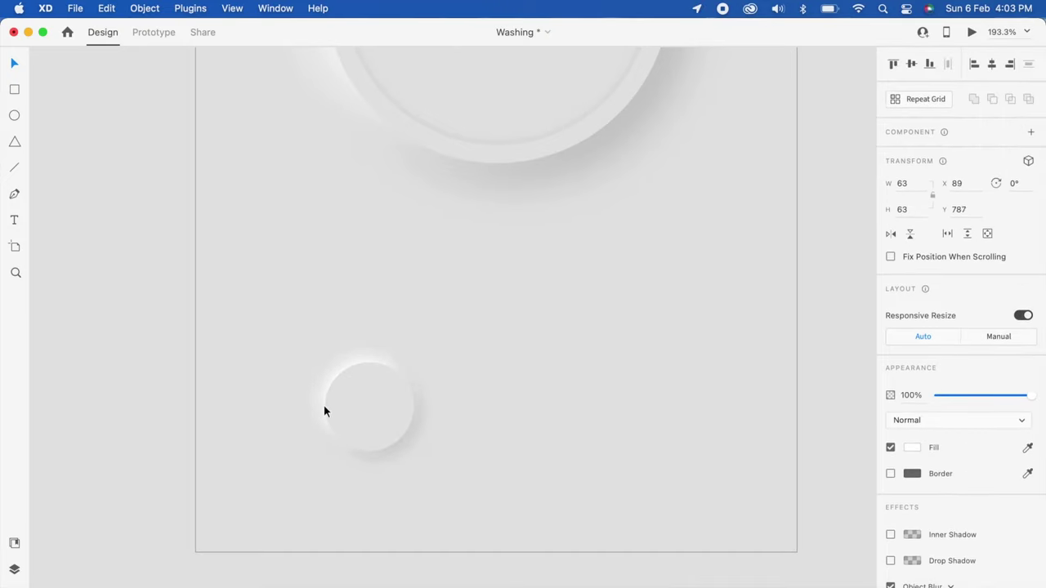
drag(290, 350, 434, 462)
drag(380, 420, 673, 415)
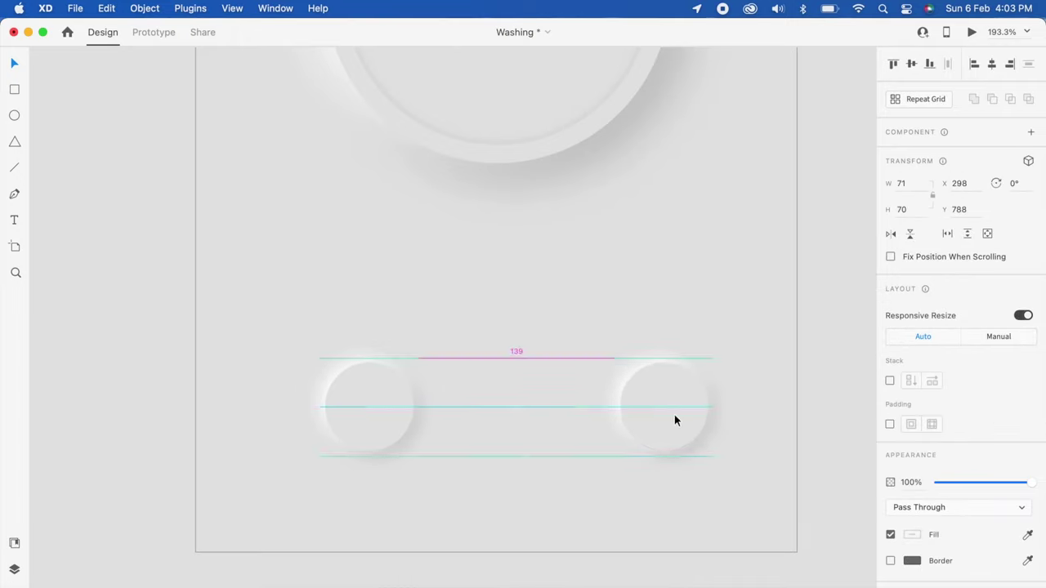
drag(620, 395, 523, 312)
Group the three buttons, centre them horizontally on the artboard, then ungroup them
shift+click(367, 404)
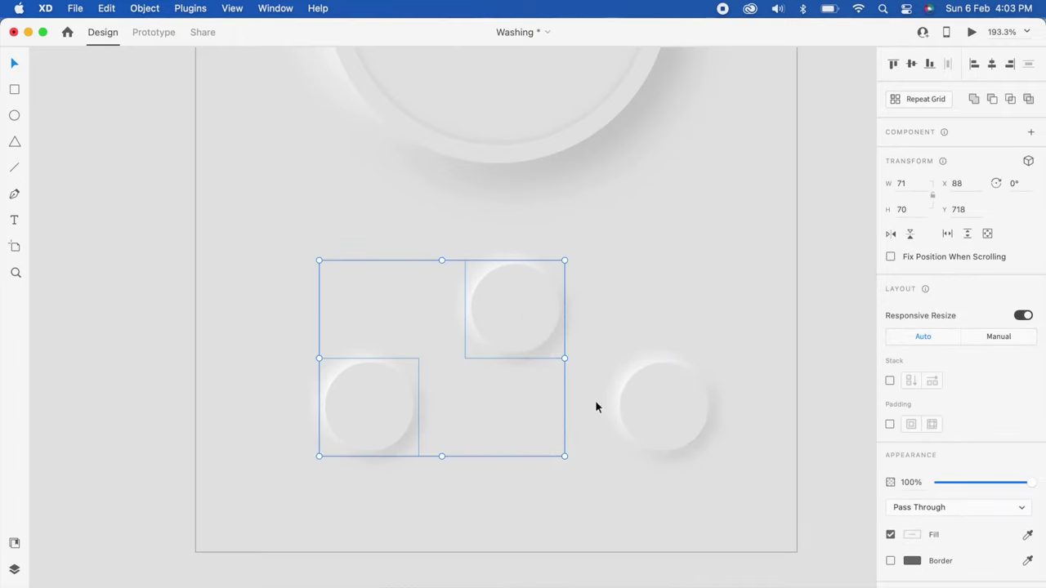
shift+click(645, 401)
key(super+g)
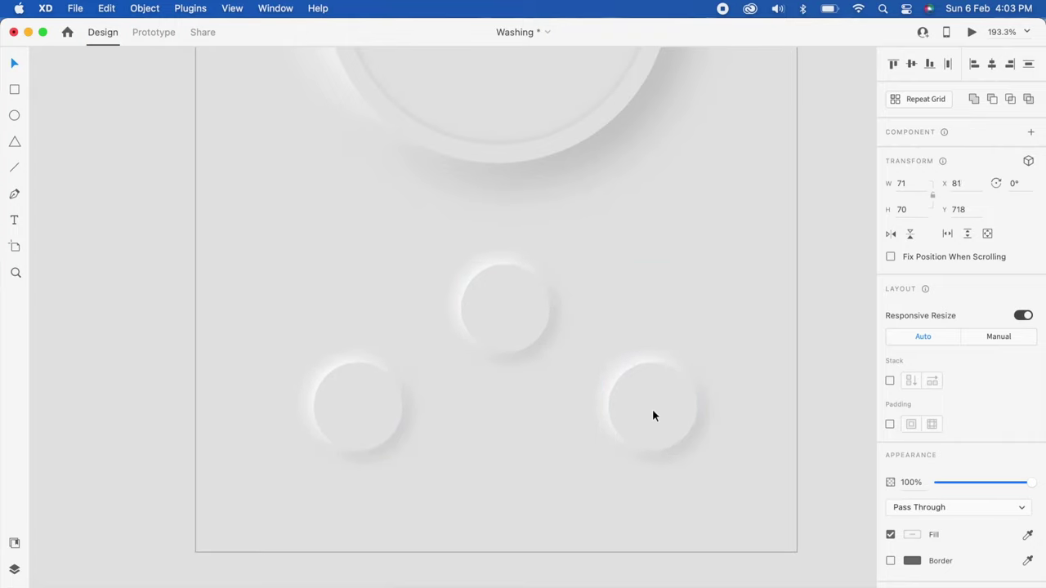
click(996, 67)
key(super+shift+g)
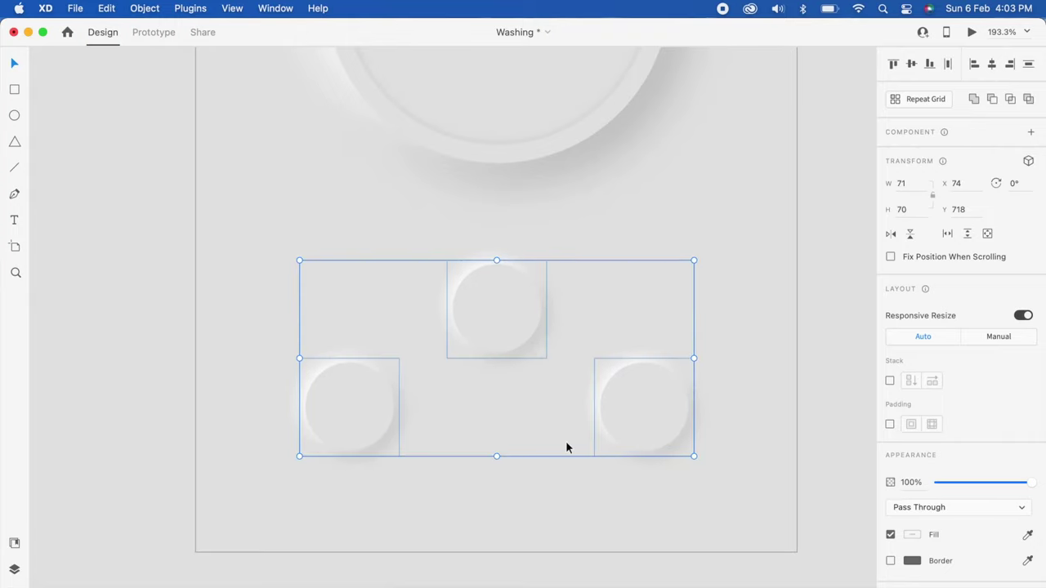
click(565, 440)
click(383, 423)
key(super+c)
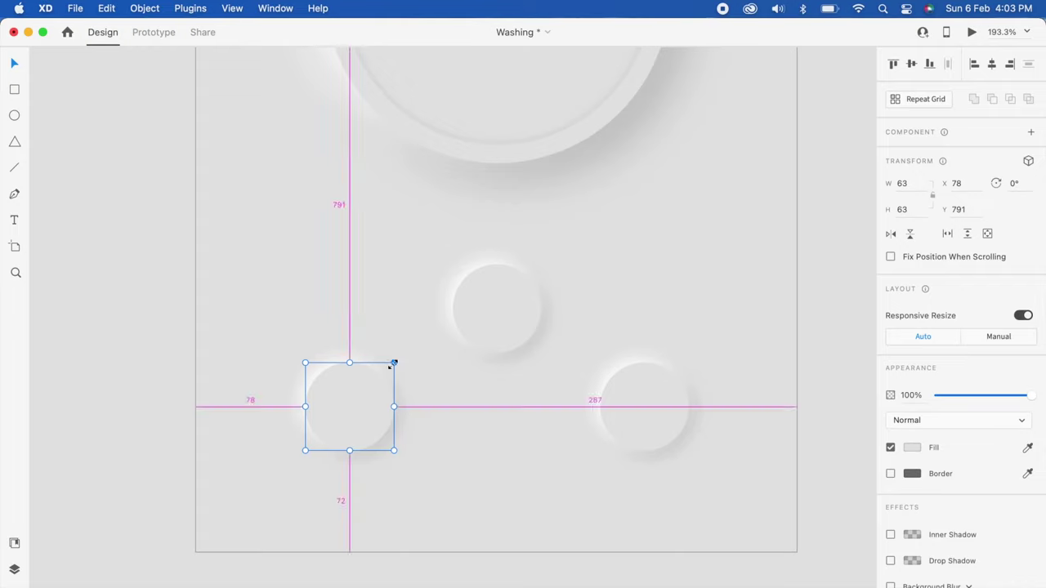
Turn the copied circle into an unfilled, bordered ring enlarged to 79 px
drag(394, 362, 399, 356)
click(911, 447)
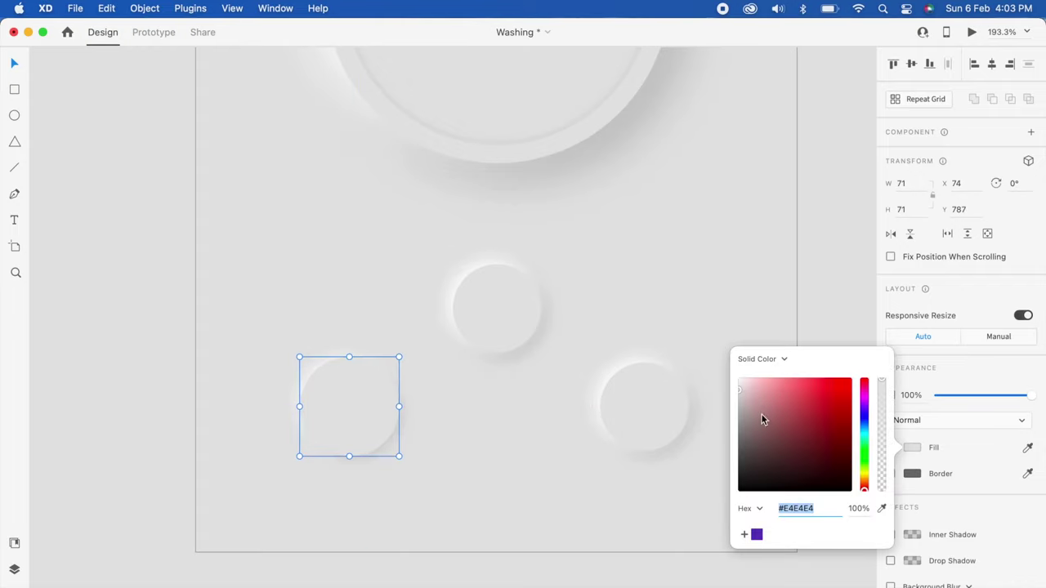
click(761, 419)
key(Escape)
click(890, 473)
click(890, 447)
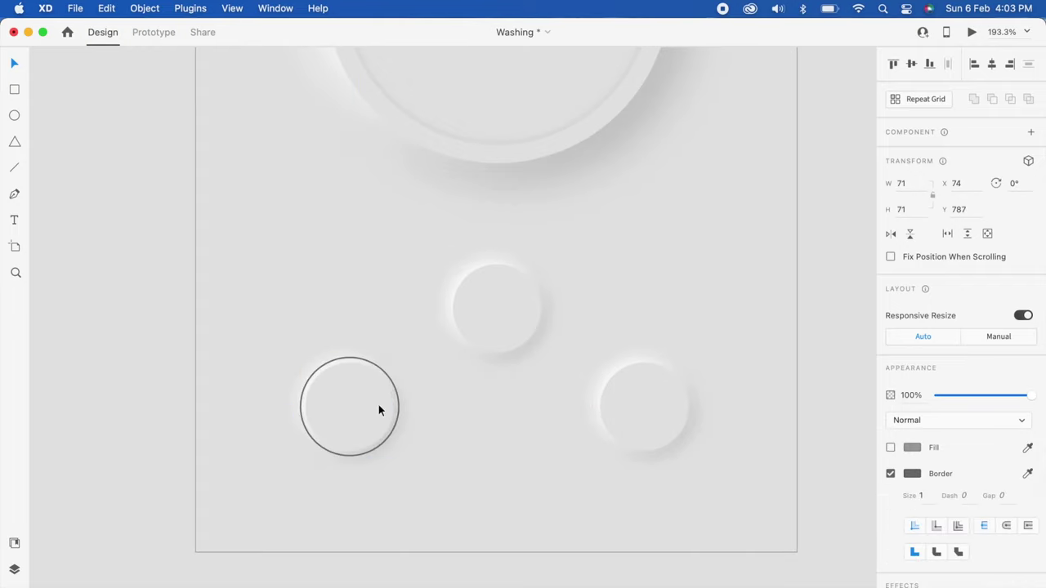
scroll(379, 405, up, 3)
drag(420, 319, 430, 312)
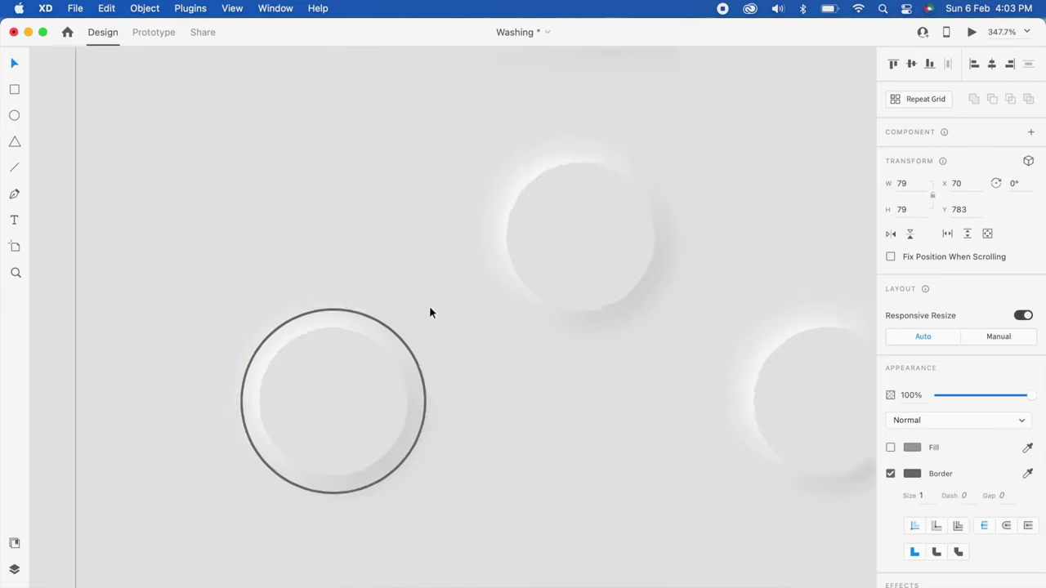
scroll(397, 352, down, 2)
scroll(396, 352, left, 2)
Duplicate the ring onto the top and right buttons, centring each on its circle
shift+click(364, 393)
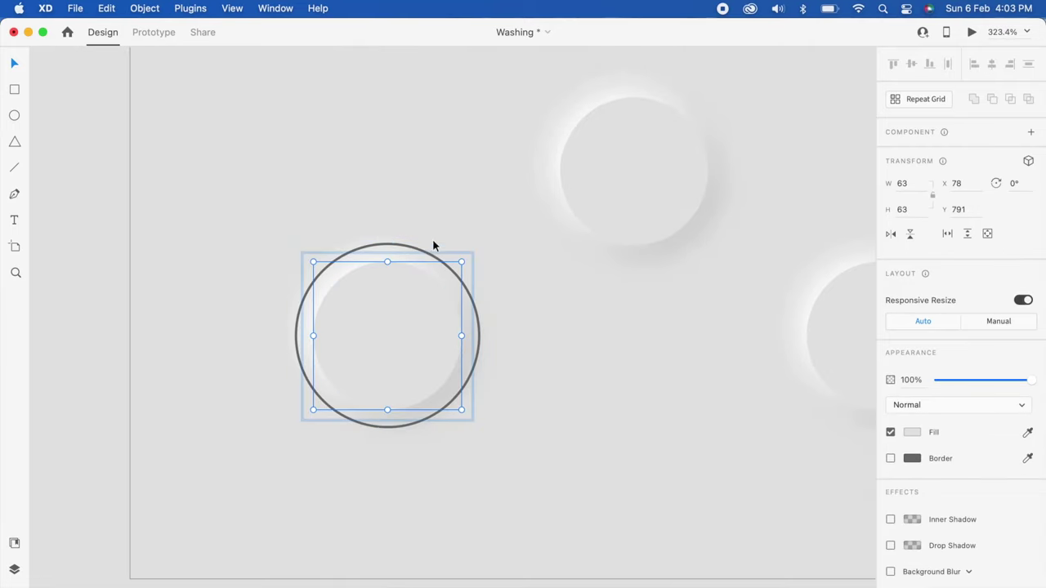
click(528, 381)
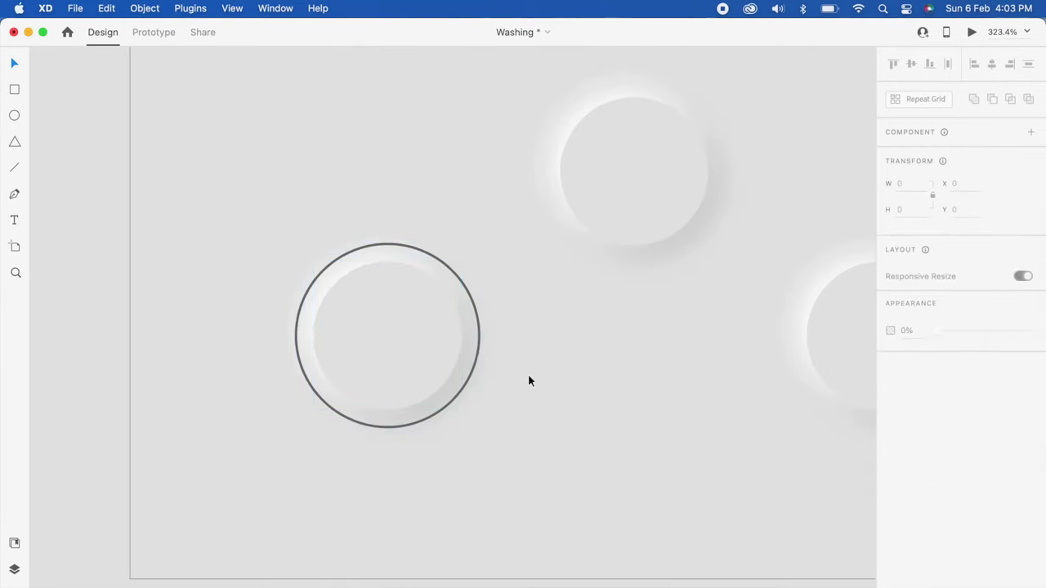
mouse_move(477, 352)
mouse_down()
mouse_move(696, 156)
mouse_move(727, 185)
mouse_up()
shift+click(727, 171)
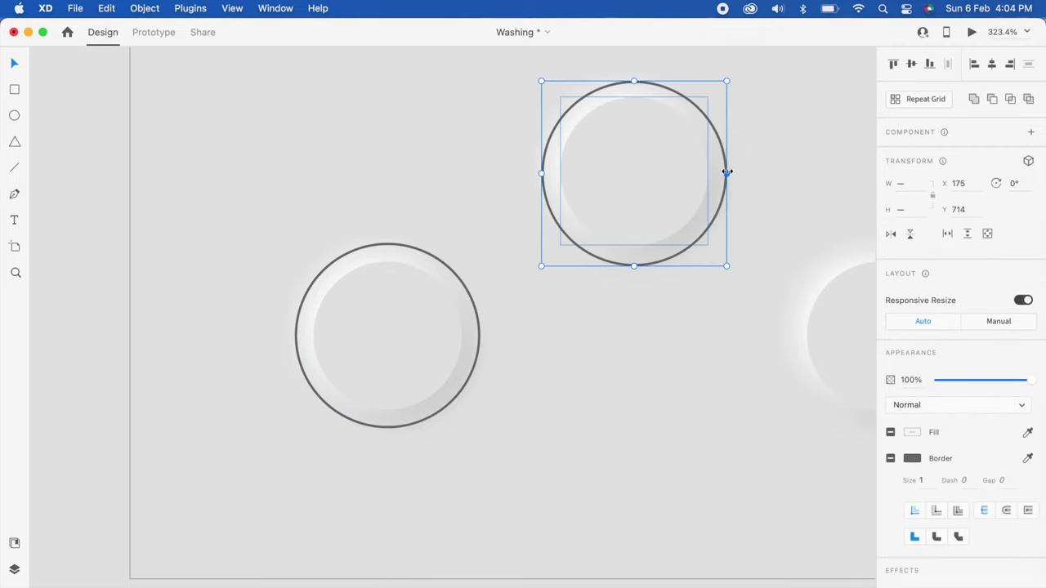
click(915, 68)
click(809, 135)
scroll(809, 136, right, 5)
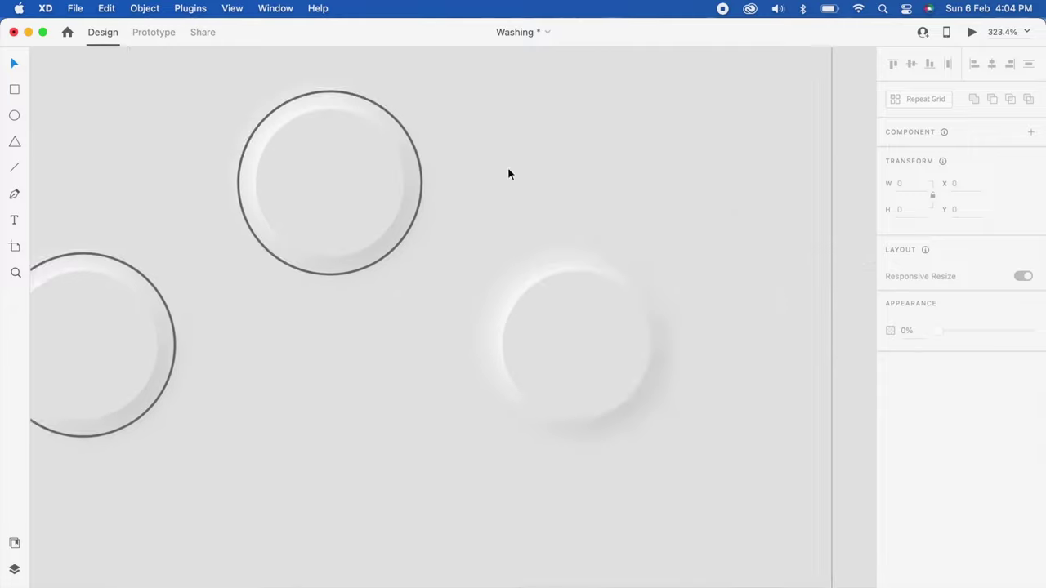
drag(420, 201, 665, 367)
click(639, 370)
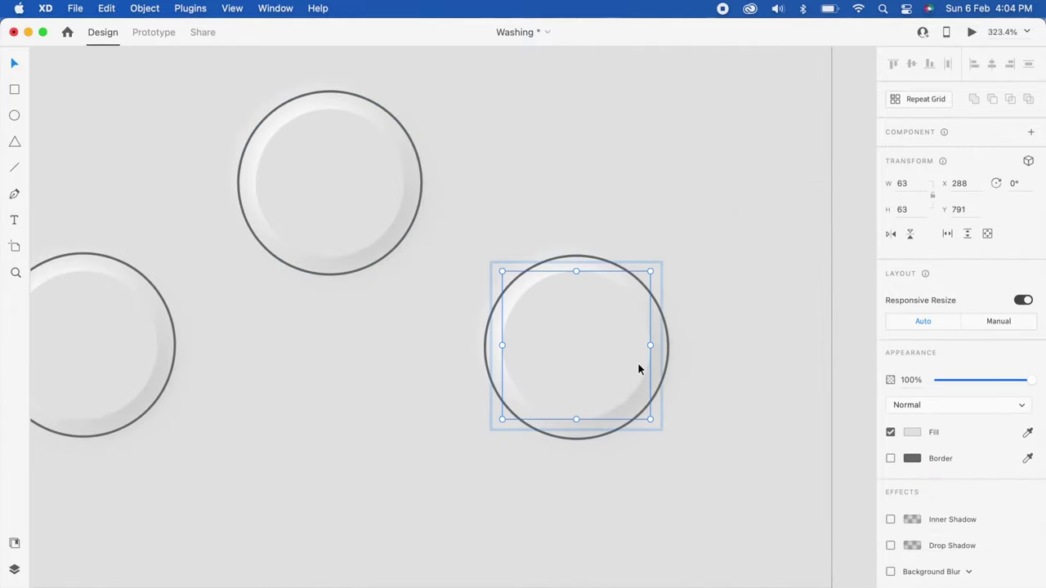
shift+click(667, 361)
click(928, 74)
click(760, 221)
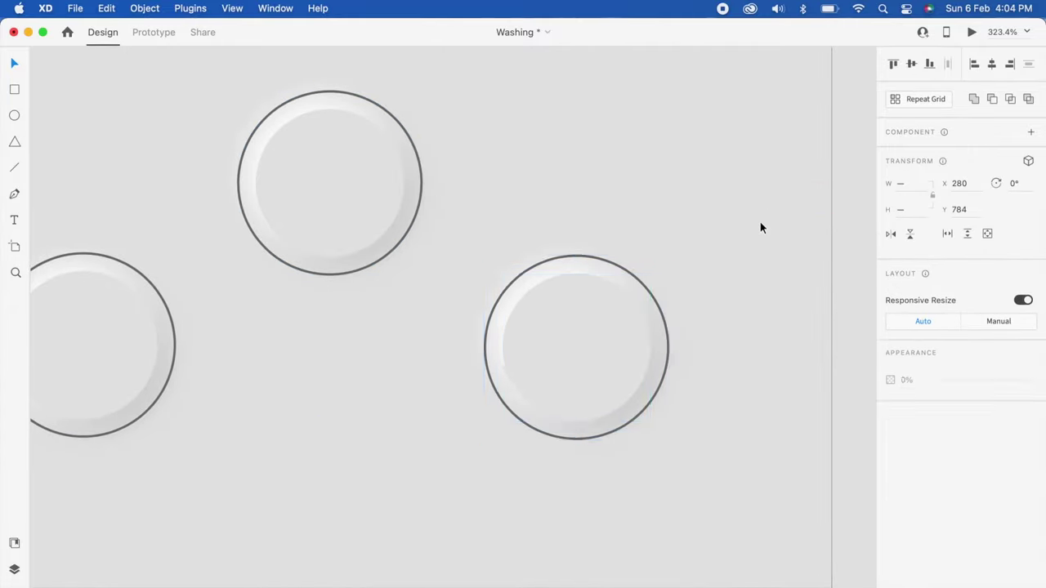
Recolour all three rings' borders light grey and adjust their border thickness
scroll(760, 221, down, 5)
click(441, 278)
shift+click(551, 241)
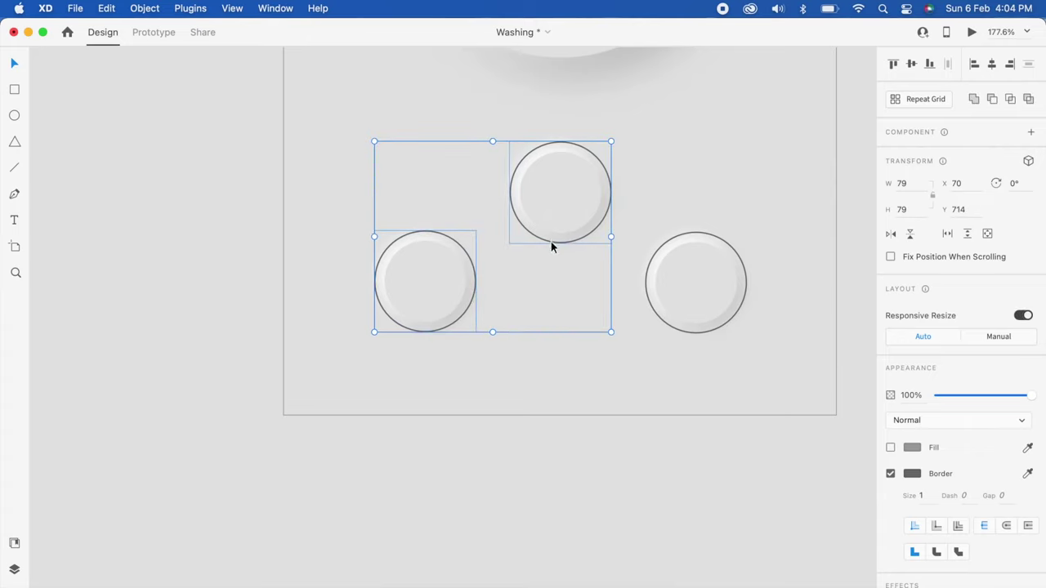
shift+click(646, 278)
click(912, 473)
drag(761, 419, 733, 416)
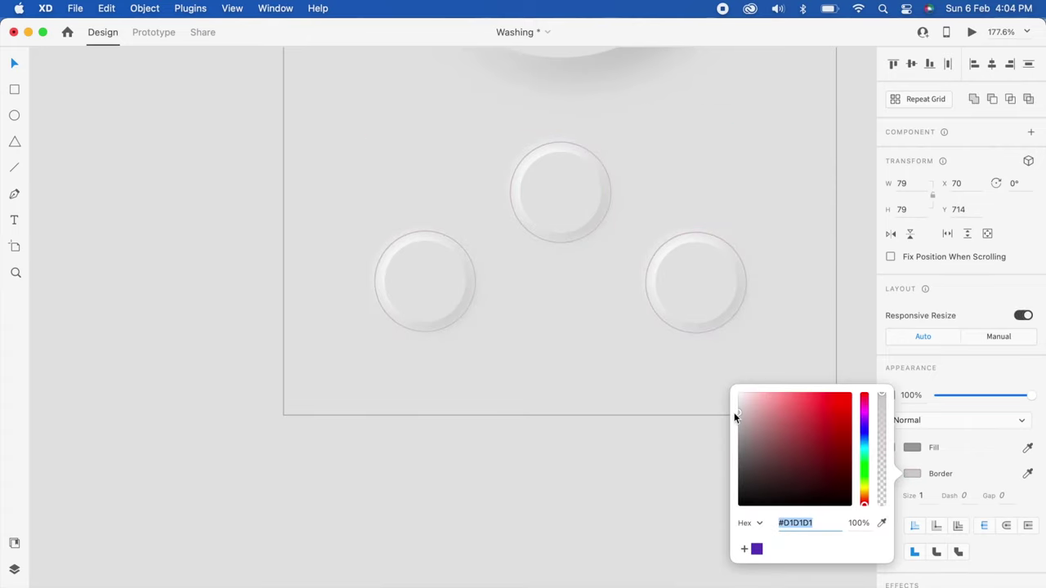
click(921, 496)
text(2)
scroll(715, 265, up, 3)
click(912, 473)
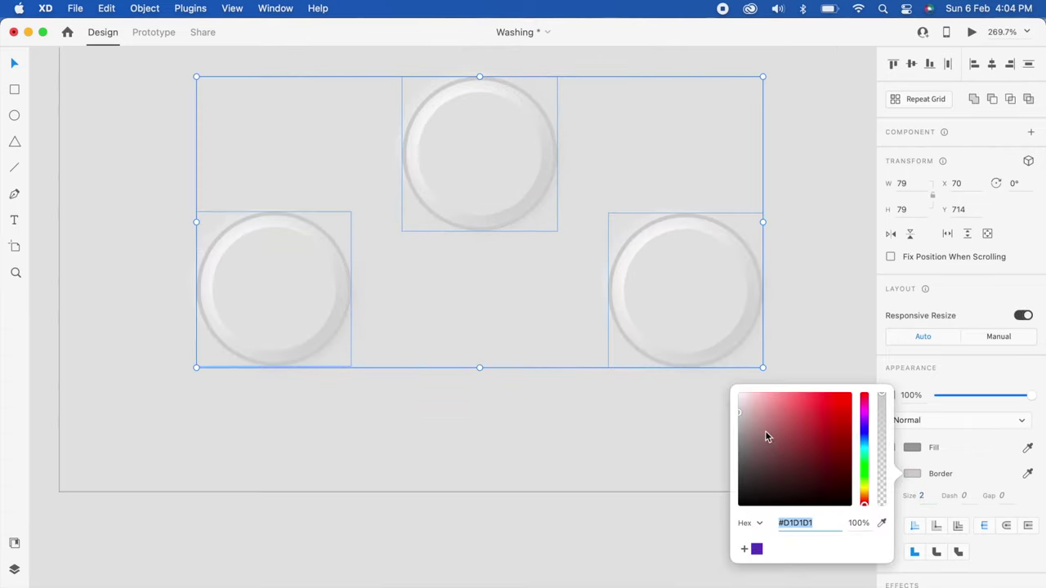
drag(766, 436, 720, 411)
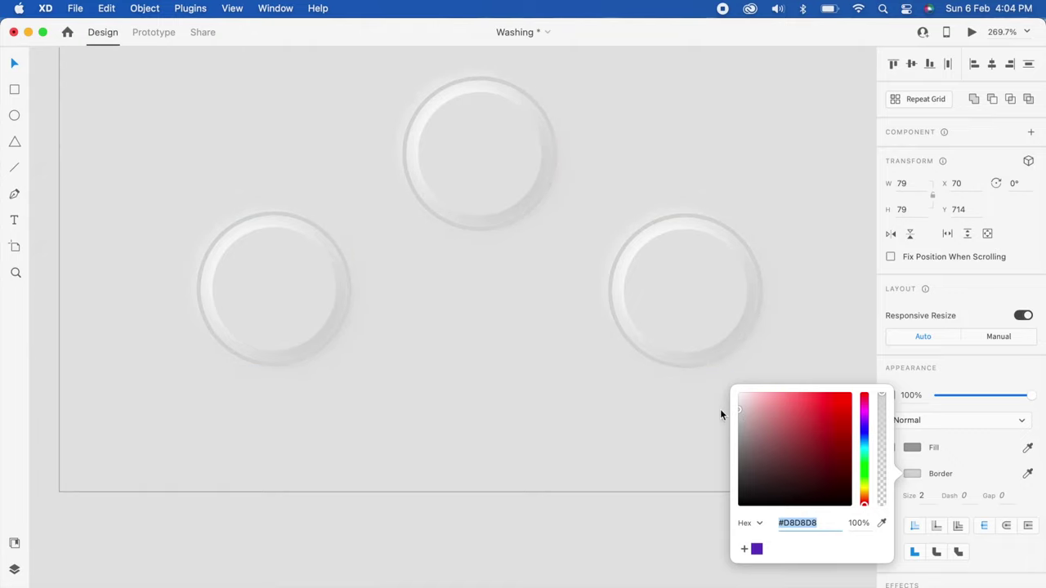
click(922, 496)
text(0)
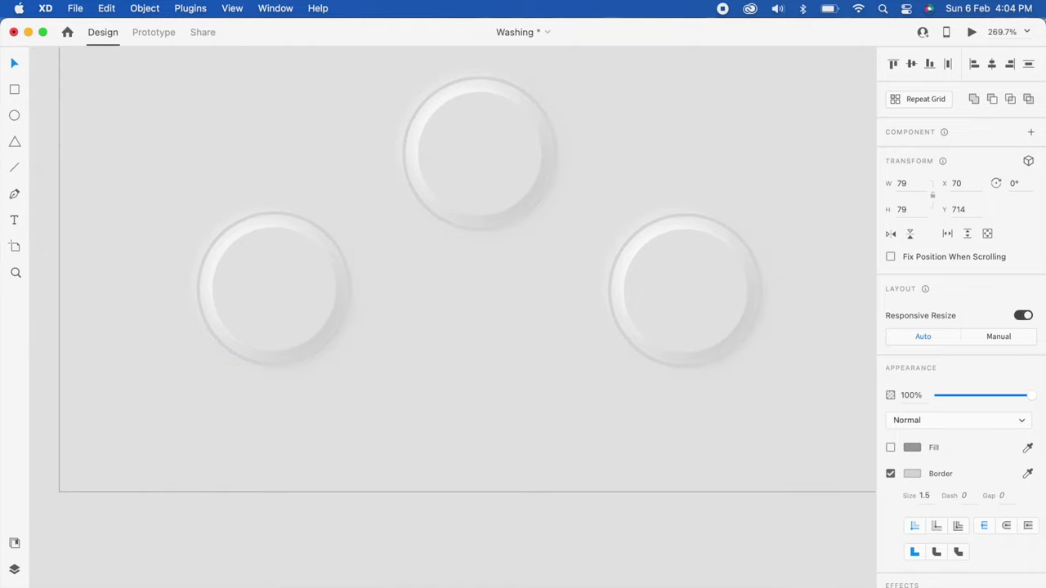
Move the three ringed buttons lower on the artboard
click(548, 430)
scroll(548, 430, down, 3)
scroll(439, 410, up, 2)
drag(303, 252, 633, 428)
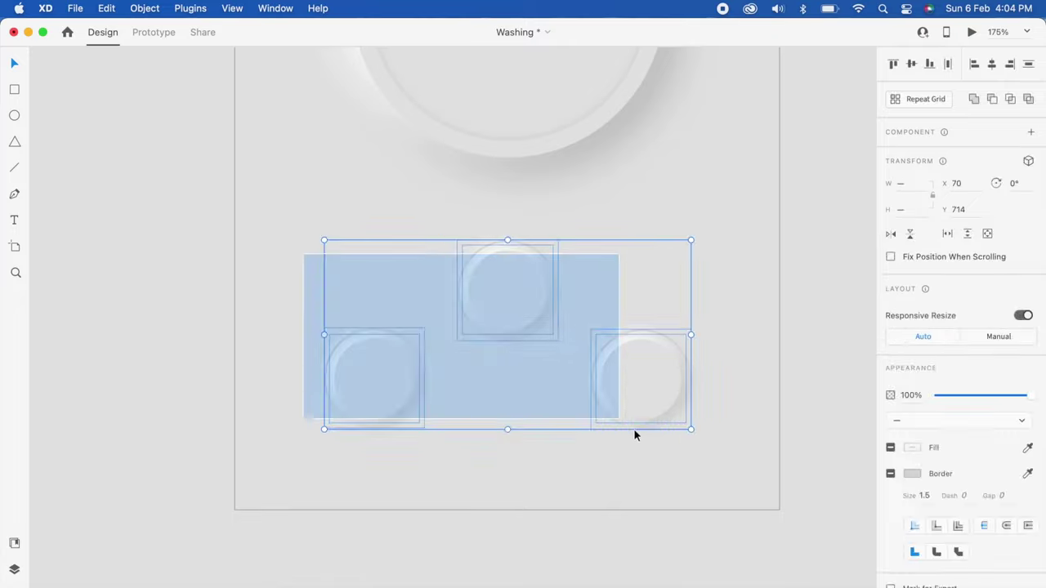
drag(644, 385, 644, 428)
click(639, 255)
Duplicate the top small button and nudge the copy 20 px from the top-right corner
scroll(639, 256, up, 3)
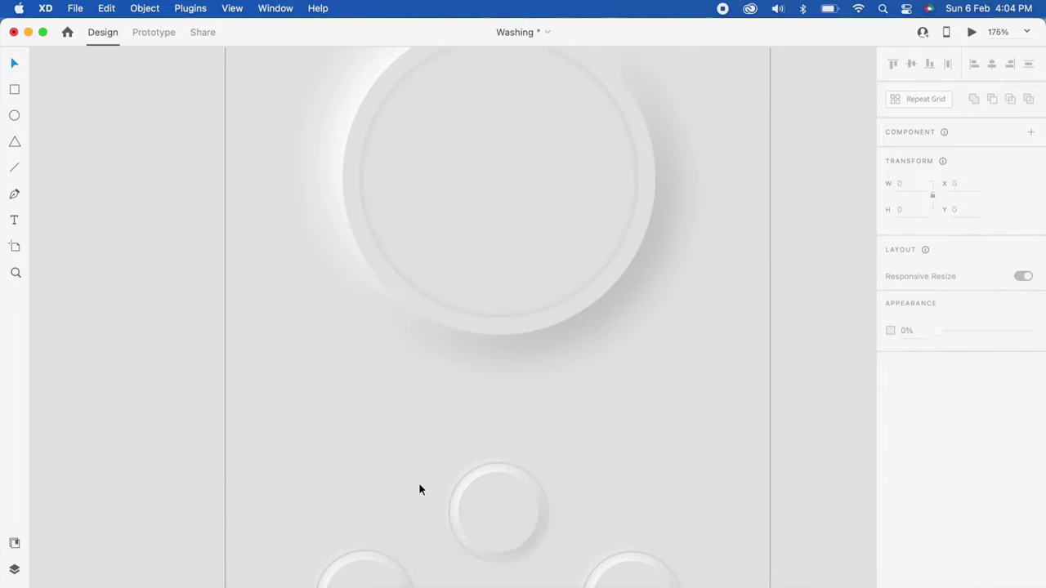
click(526, 542)
key(super+c)
scroll(590, 473, up, 5)
scroll(589, 473, right, 3)
key(super+v)
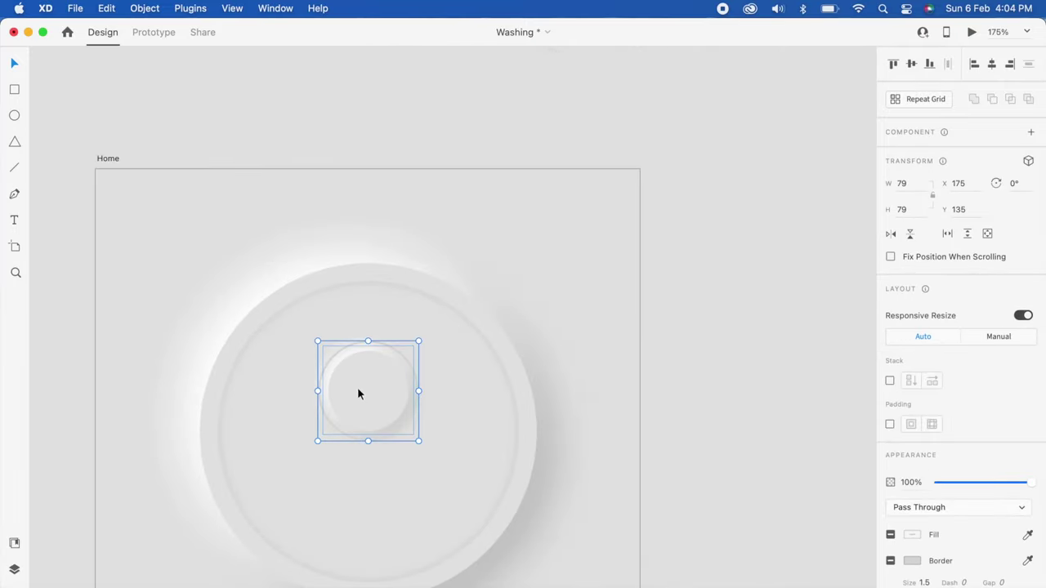
drag(357, 397, 559, 236)
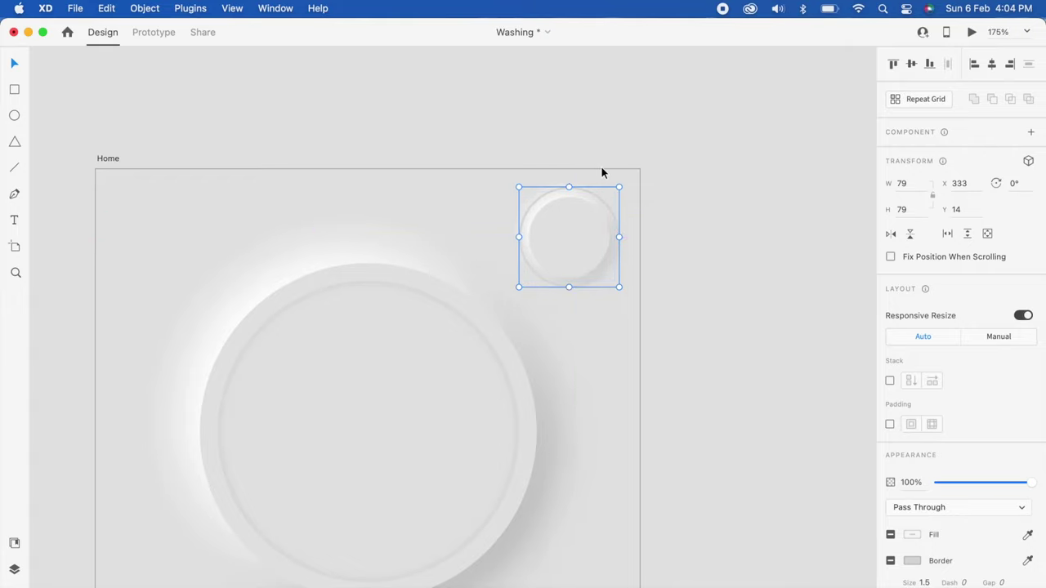
key(Left)
key(Left)
key(Left)
key(Down)
key(Down)
key(Down)
key(alt)
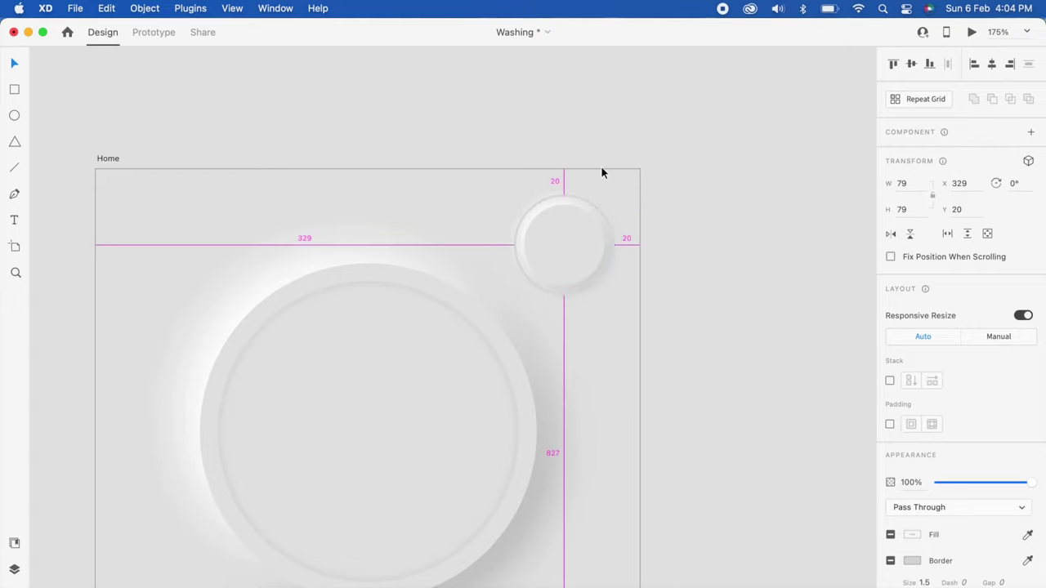
click(669, 212)
scroll(670, 212, down, 5)
scroll(539, 317, down, 2)
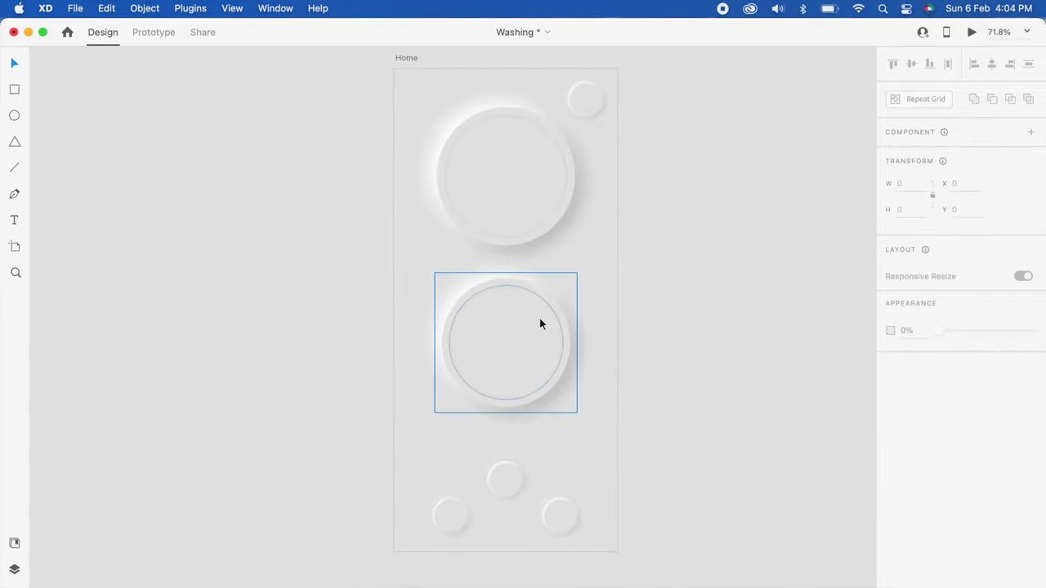
scroll(539, 318, right, 2)
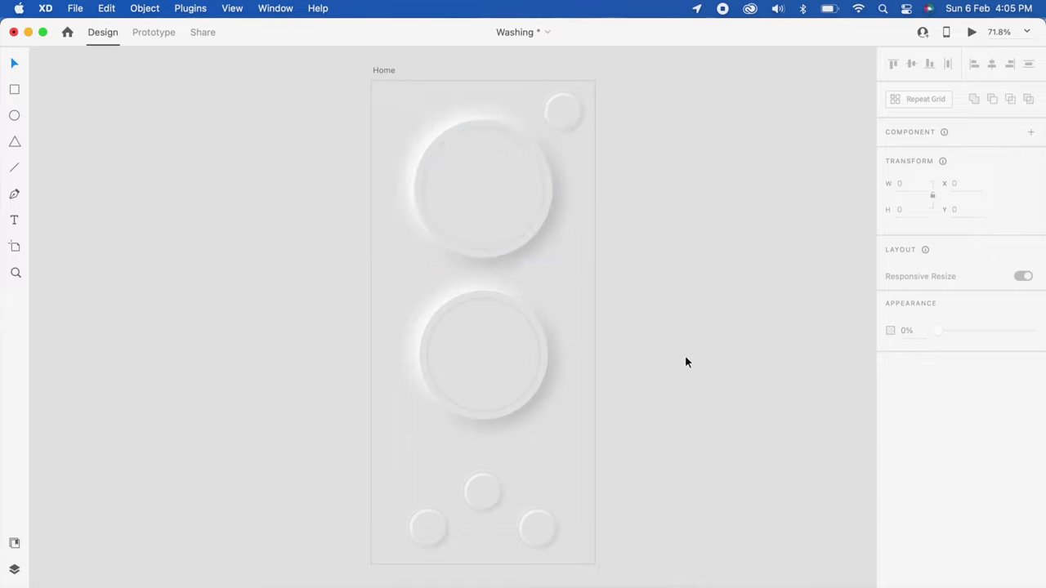
Drag the pencil sketch from the pasteboard's right side to beside the Home artboard
scroll(685, 362, down, 3)
scroll(684, 362, down, 3)
scroll(817, 359, right, 5)
scroll(774, 364, right, 3)
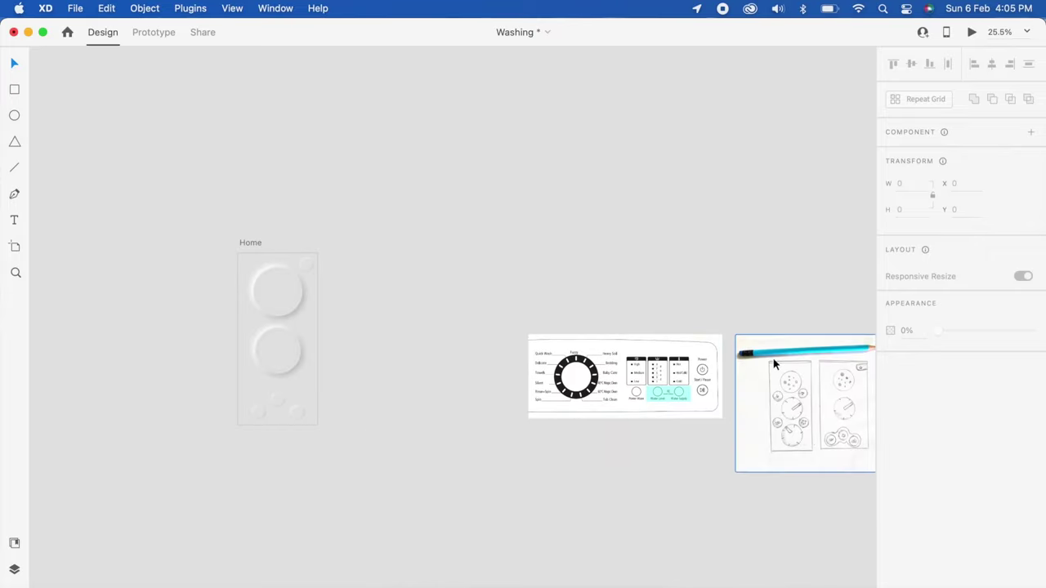
mouse_move(798, 364)
mouse_down()
mouse_move(392, 266)
mouse_move(114, 294)
mouse_up()
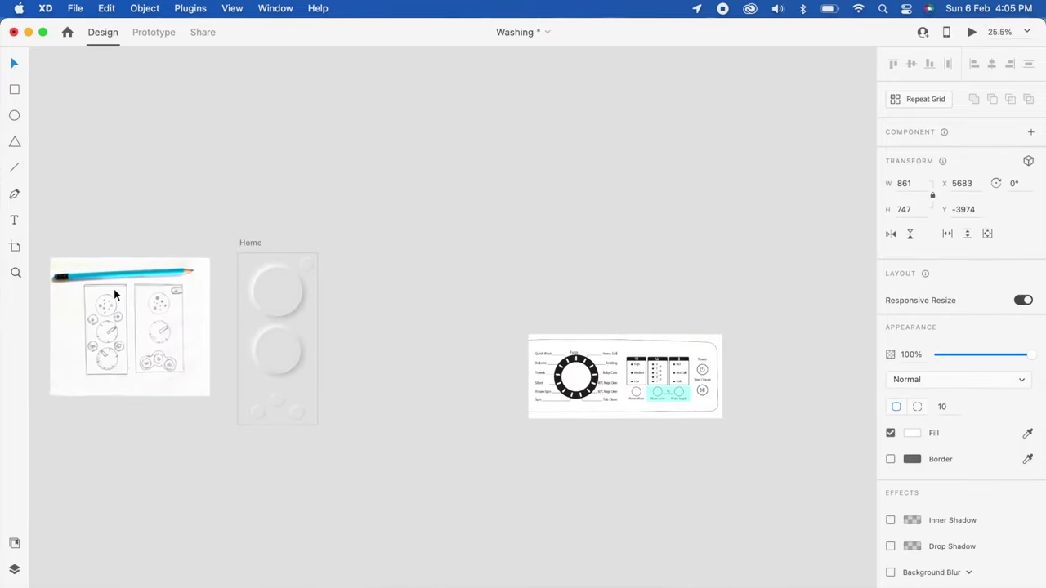
scroll(113, 287, up, 5)
scroll(267, 192, up, 3)
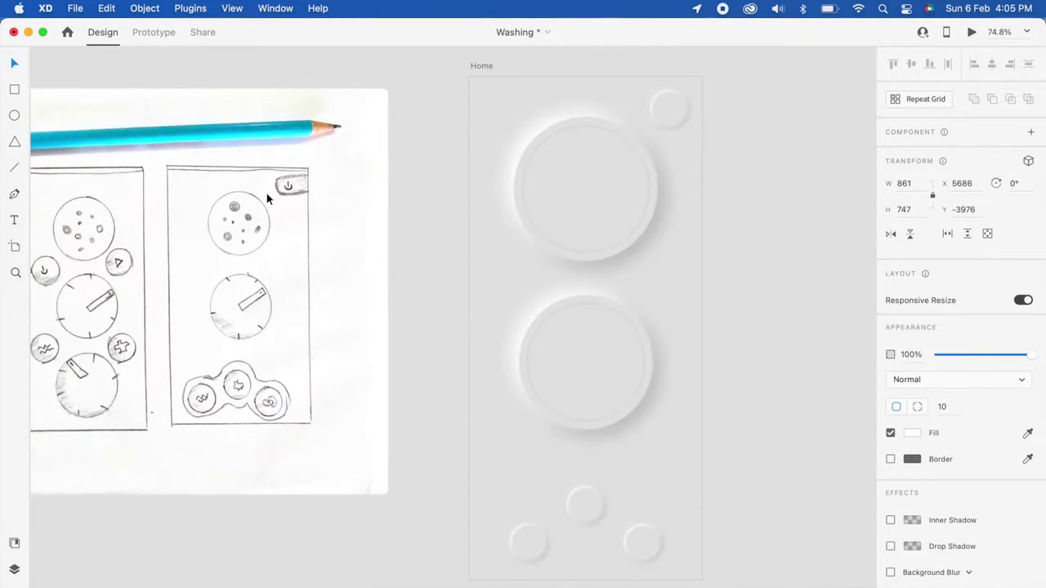
scroll(267, 193, down, 2)
scroll(266, 193, down, 3)
scroll(266, 192, down, 2)
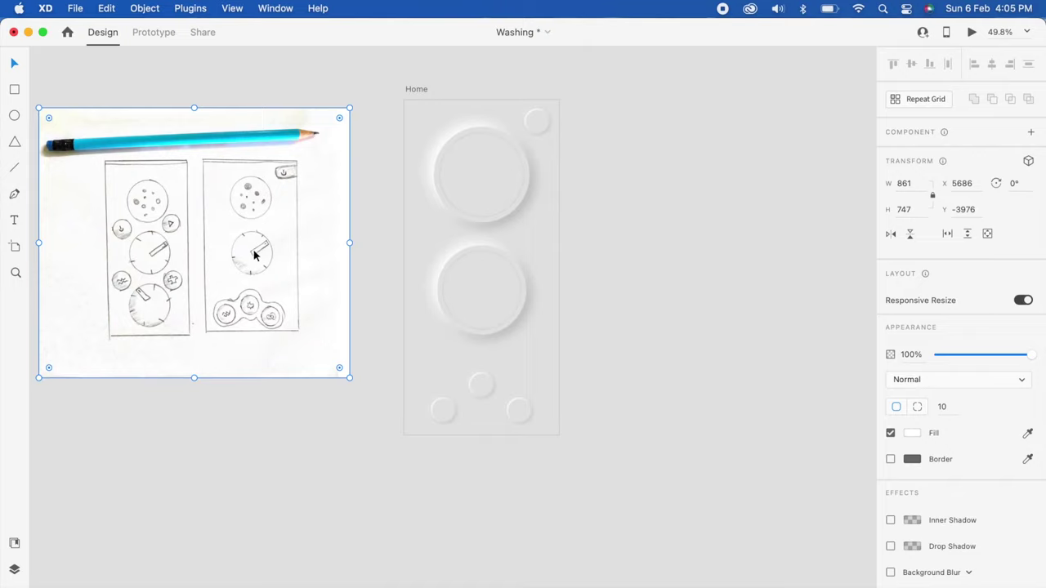
scroll(544, 301, up, 5)
scroll(362, 251, up, 5)
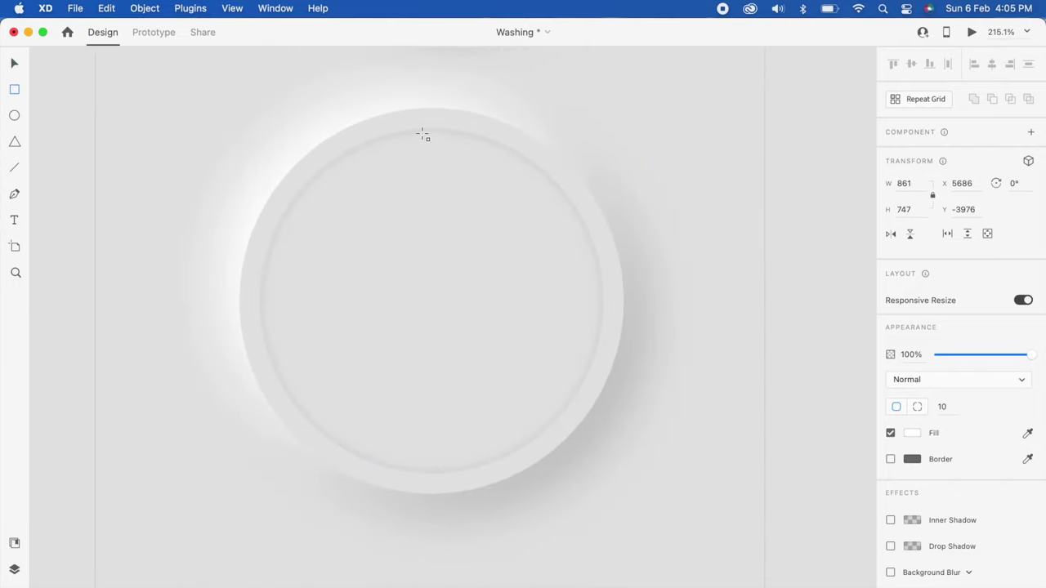
Draw a tall, outline-free rounded pill bar down the dial's centre
drag(423, 134, 447, 305)
key(Down)
key(Down)
drag(435, 147, 390, 204)
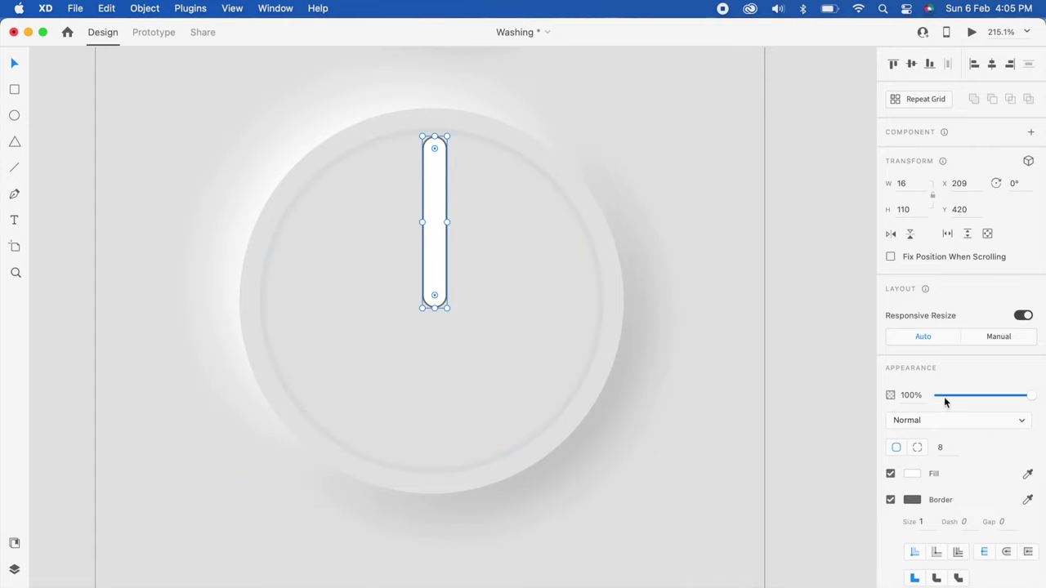
click(889, 500)
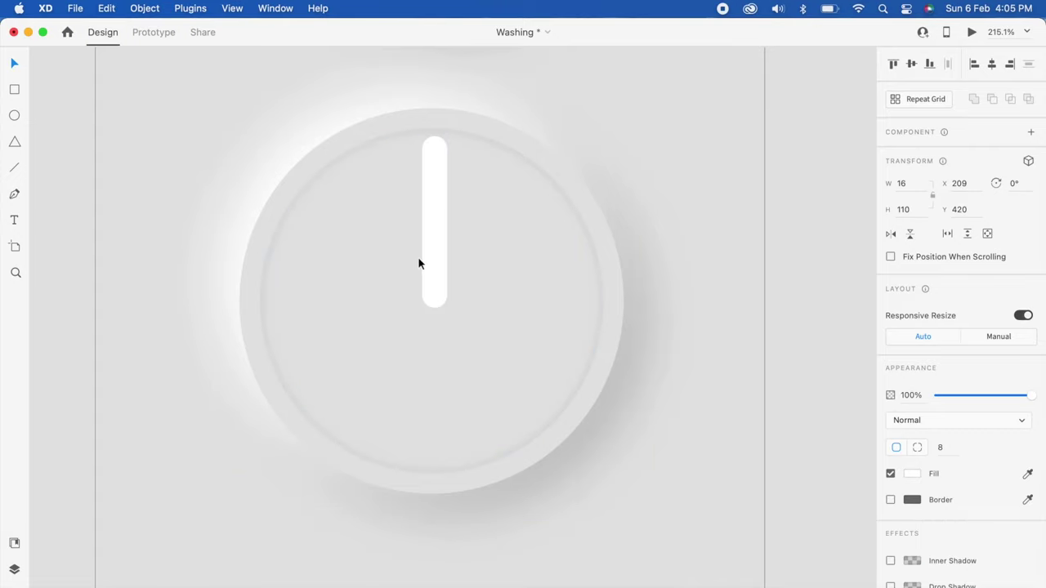
drag(434, 308, 433, 300)
scroll(434, 210, up, 3)
drag(435, 213, 459, 213)
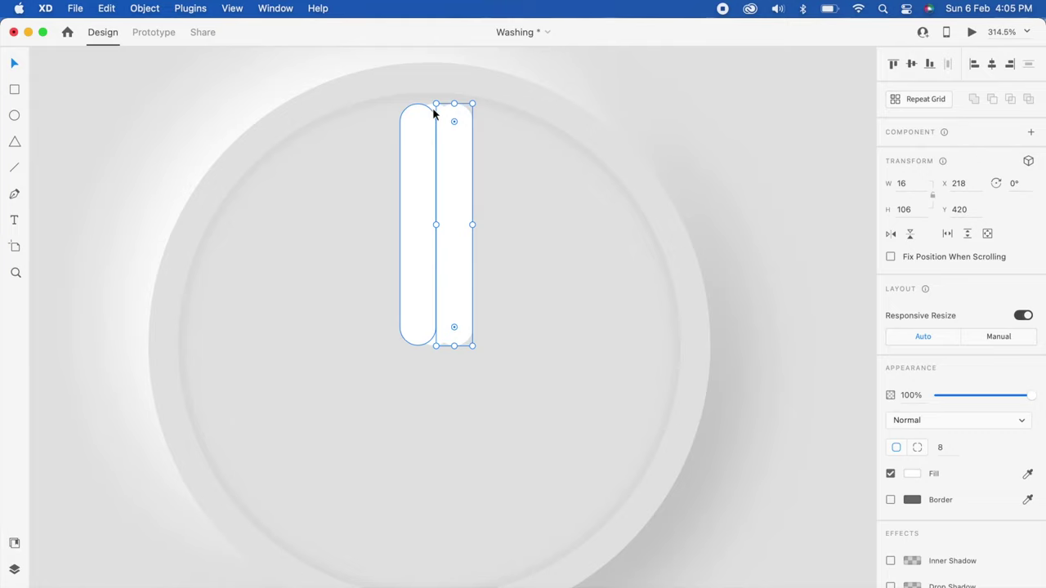
scroll(432, 107, up, 3)
Delete the extra middle rectangle between the pills
click(433, 107)
click(912, 476)
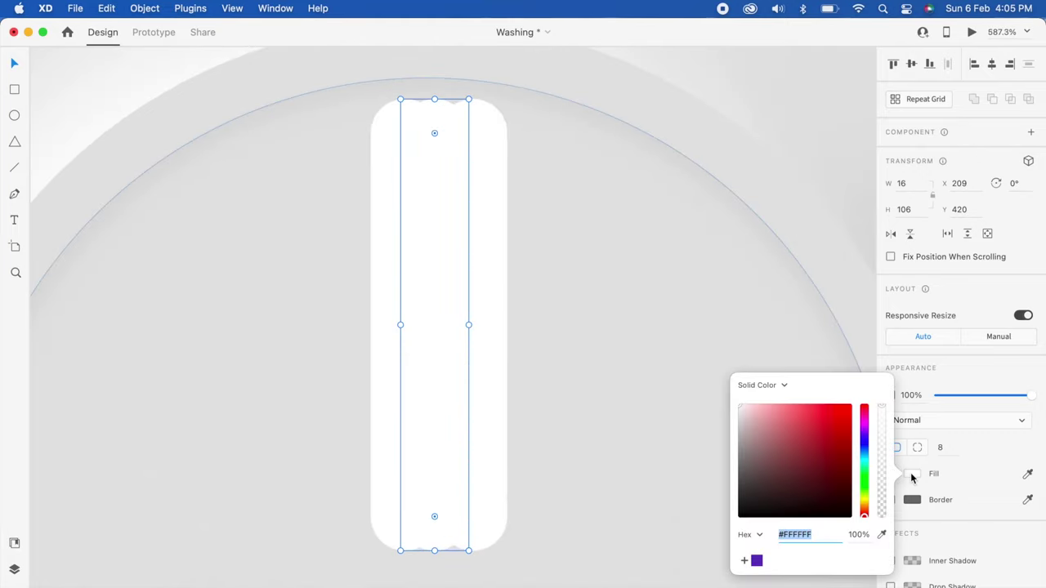
click(1038, 478)
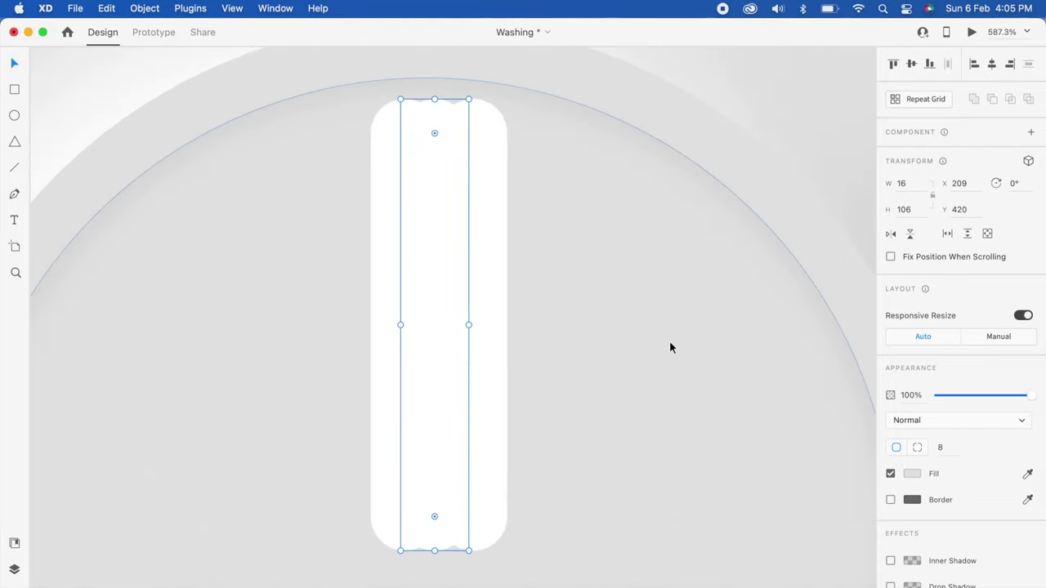
key(Delete)
Fill the right pill #BFBFBF grey and send it behind the overlapping pill
click(406, 283)
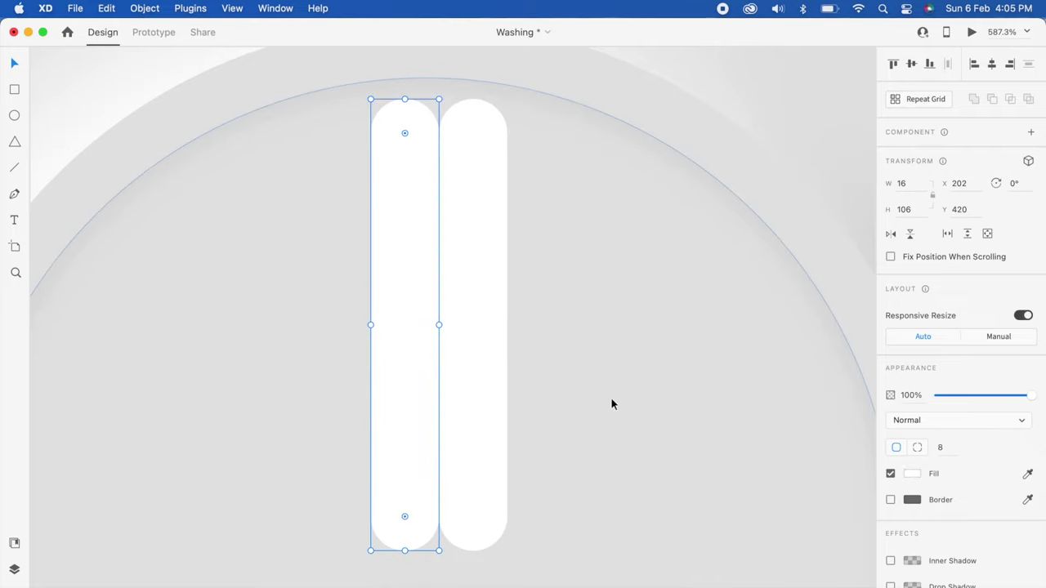
click(500, 362)
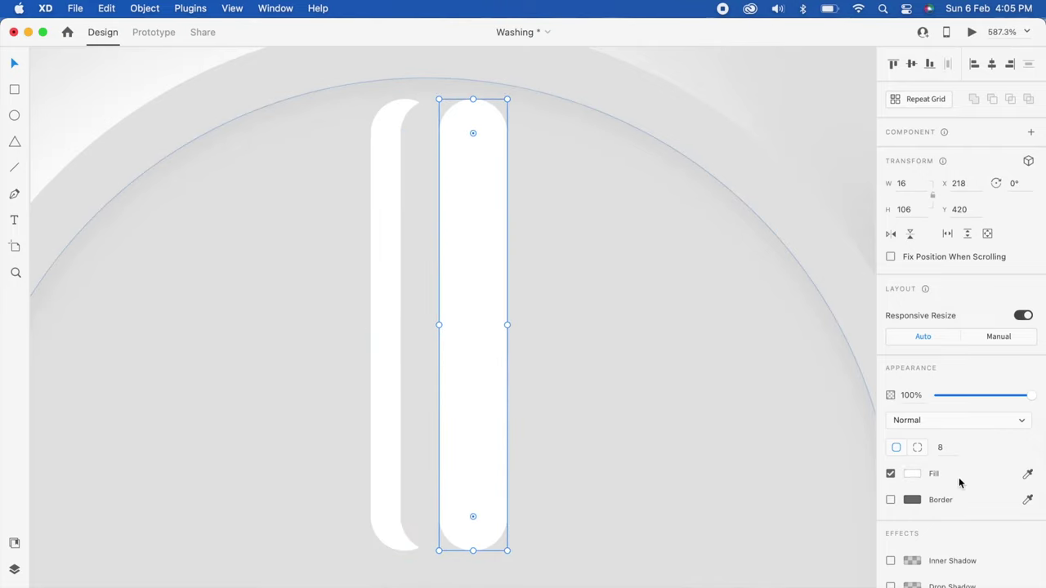
click(910, 477)
drag(742, 421, 720, 433)
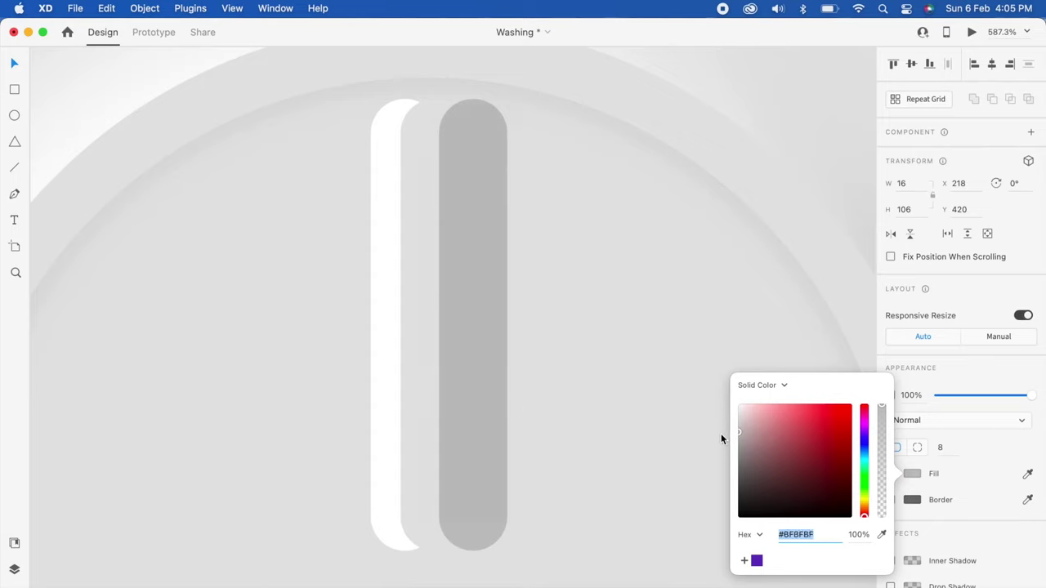
click(467, 403)
key(super+bracketleft)
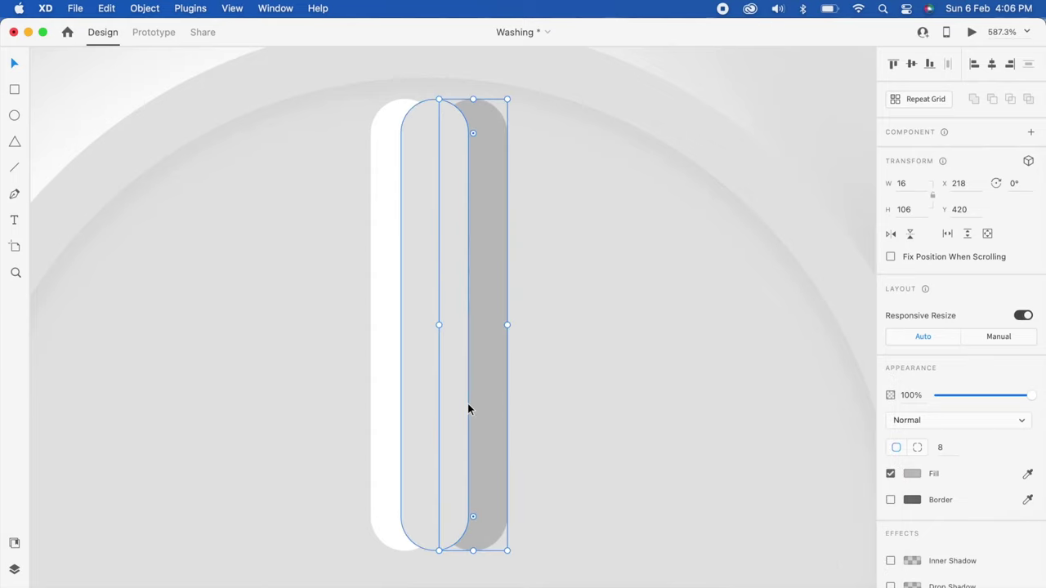
Apply Object Blur to both the white and grey edge pills
shift+click(401, 415)
scroll(931, 518, down, 2)
scroll(950, 553, down, 2)
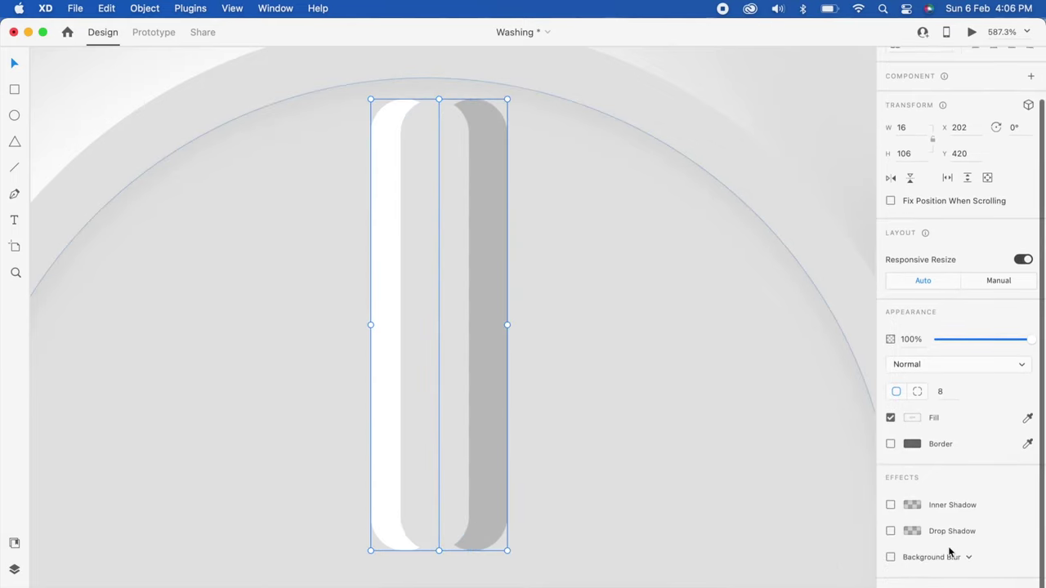
click(950, 552)
click(946, 572)
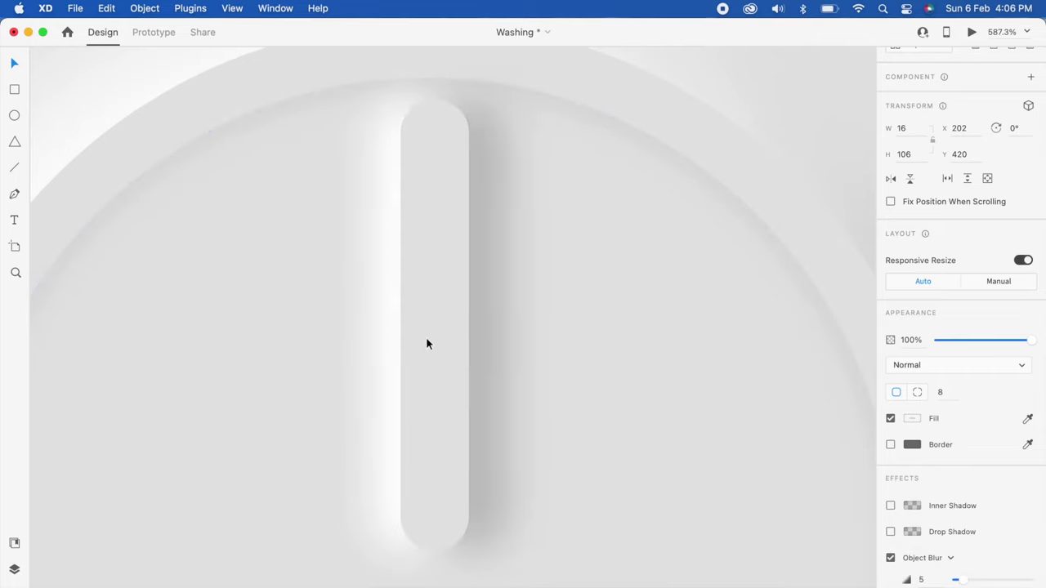
scroll(426, 343, down, 3)
scroll(397, 389, up, 2)
Group the three pills and shorten the lever from its top edge
click(363, 469)
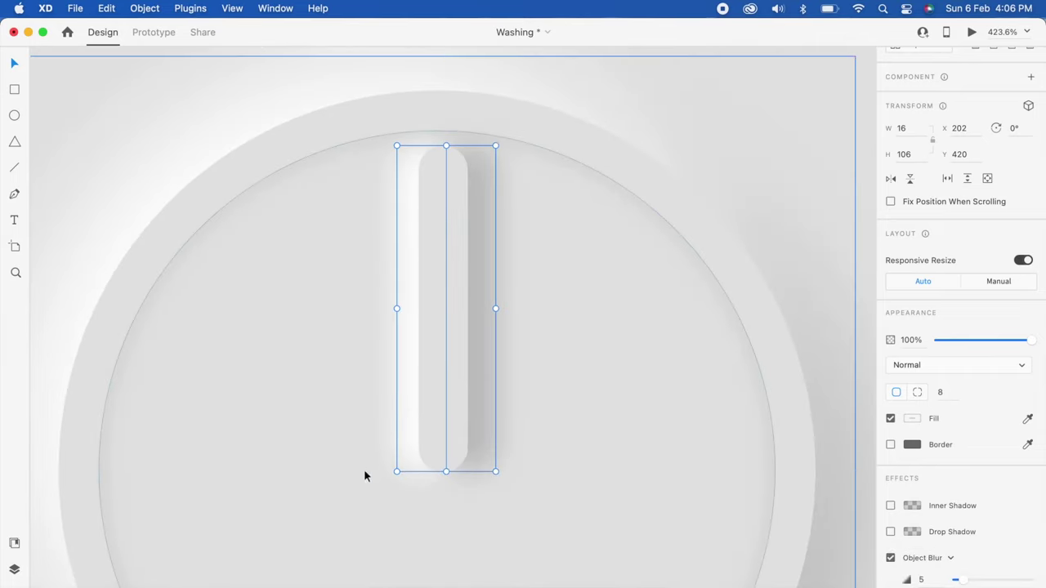
mouse_move(423, 403)
mouse_down()
mouse_move(413, 404)
mouse_move(465, 406)
mouse_up()
shift+click(415, 397)
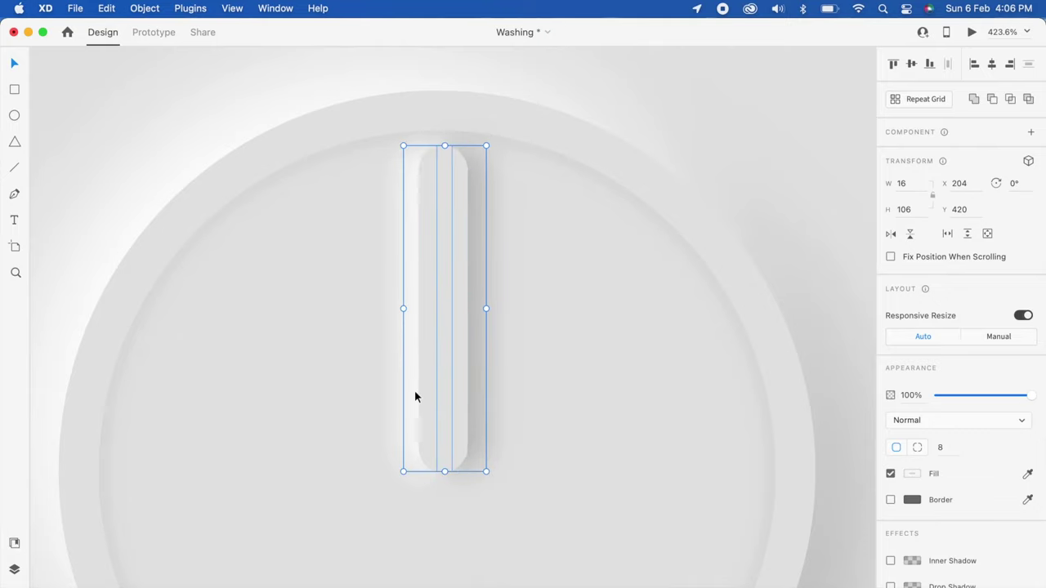
shift+click(433, 398)
key(cmd+g)
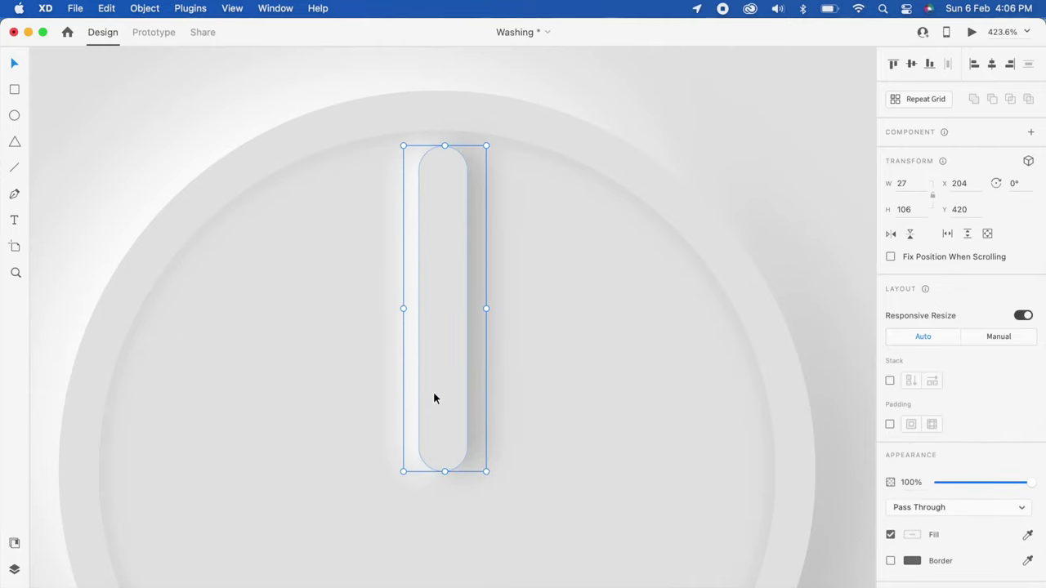
scroll(426, 299, down, 3)
drag(440, 184, 439, 211)
scroll(437, 259, up, 5)
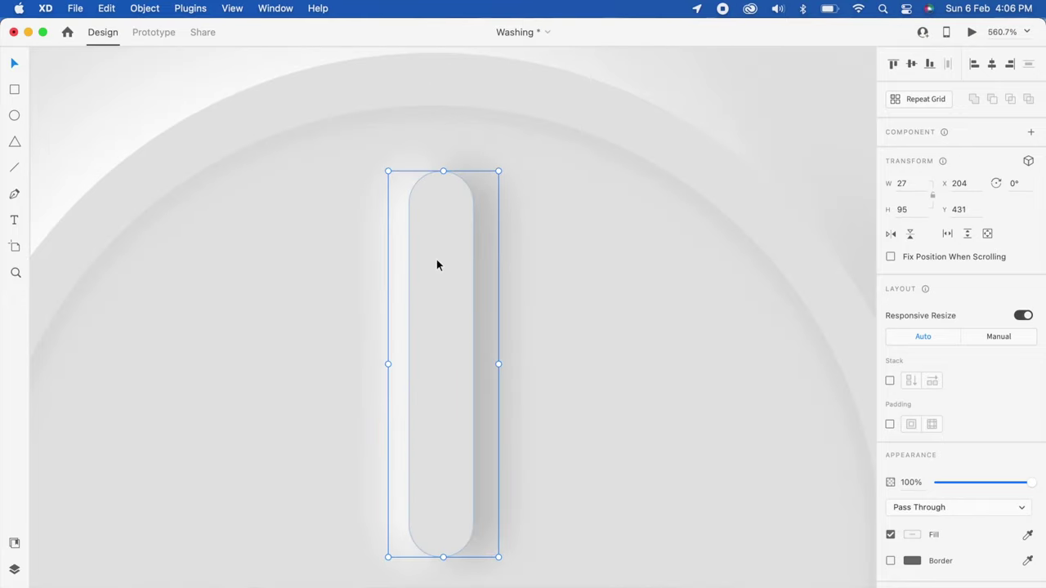
scroll(420, 222, down, 3)
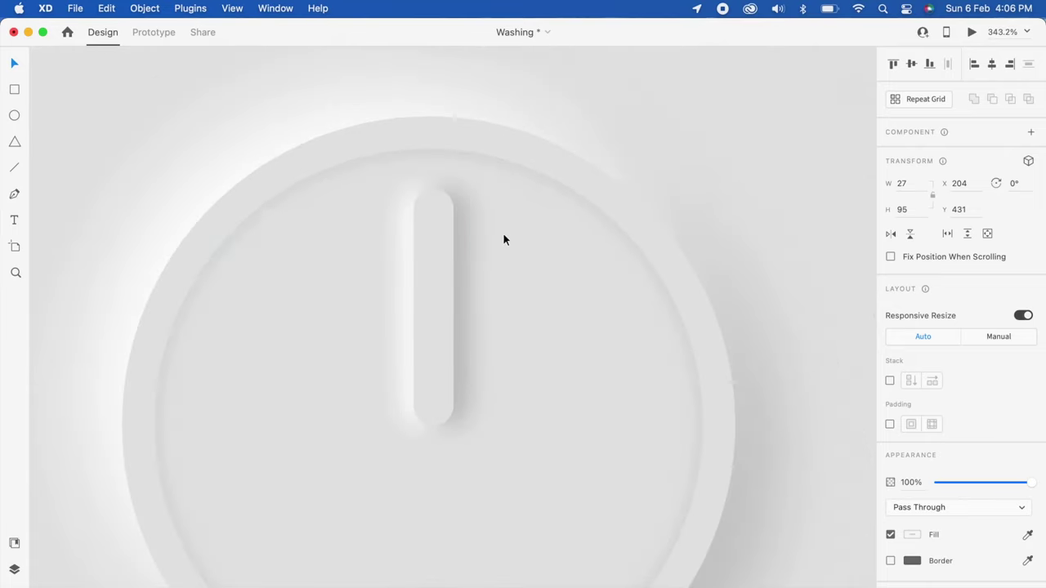
click(506, 239)
scroll(419, 219, up, 3)
scroll(419, 219, up, 3)
Draw a small borderless slot near the lever's top with light grey #C9C9C9 fill
double_click(420, 217)
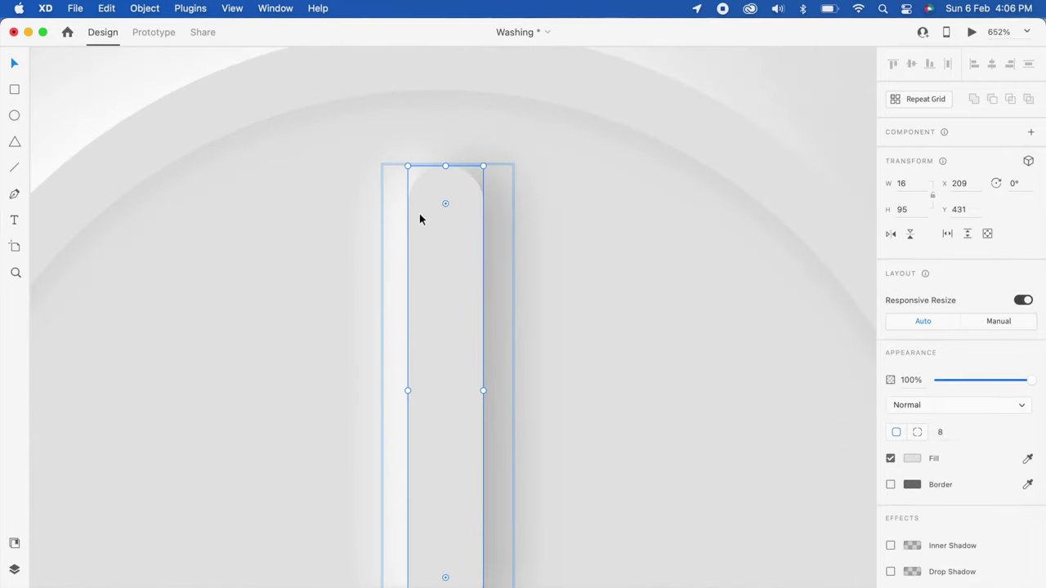
click(10, 93)
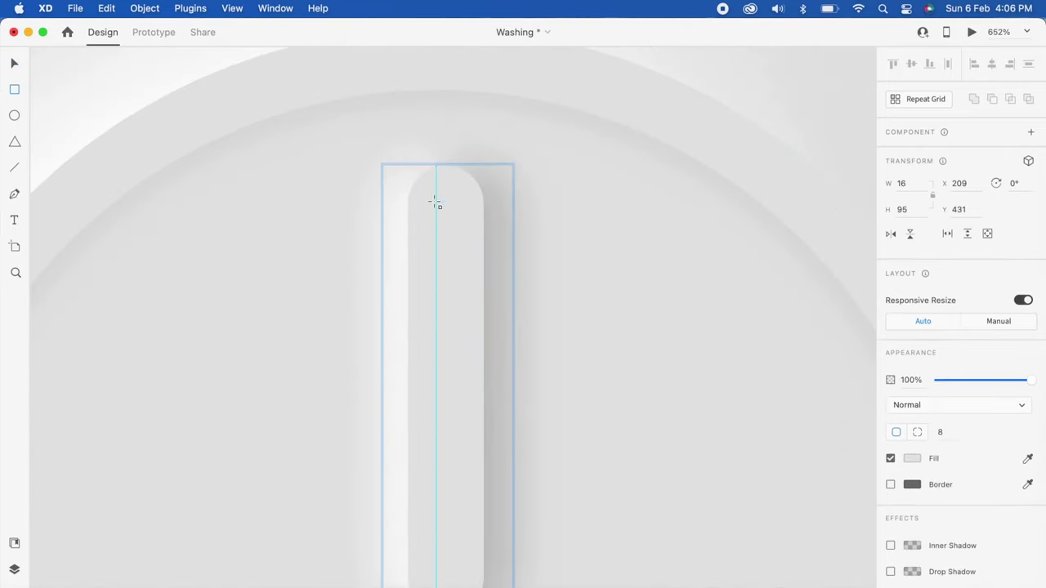
drag(435, 199, 455, 265)
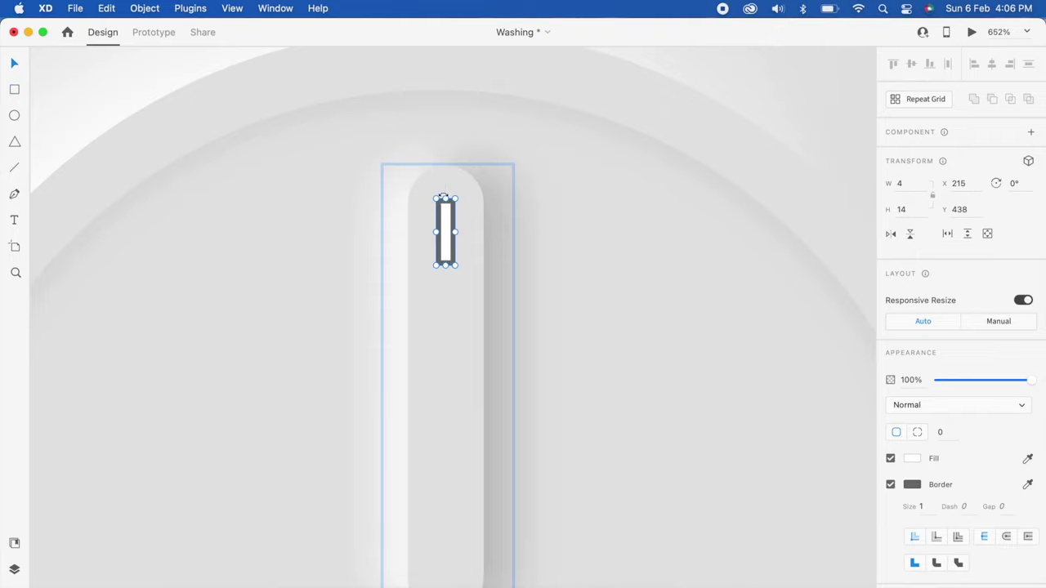
scroll(455, 282, up, 3)
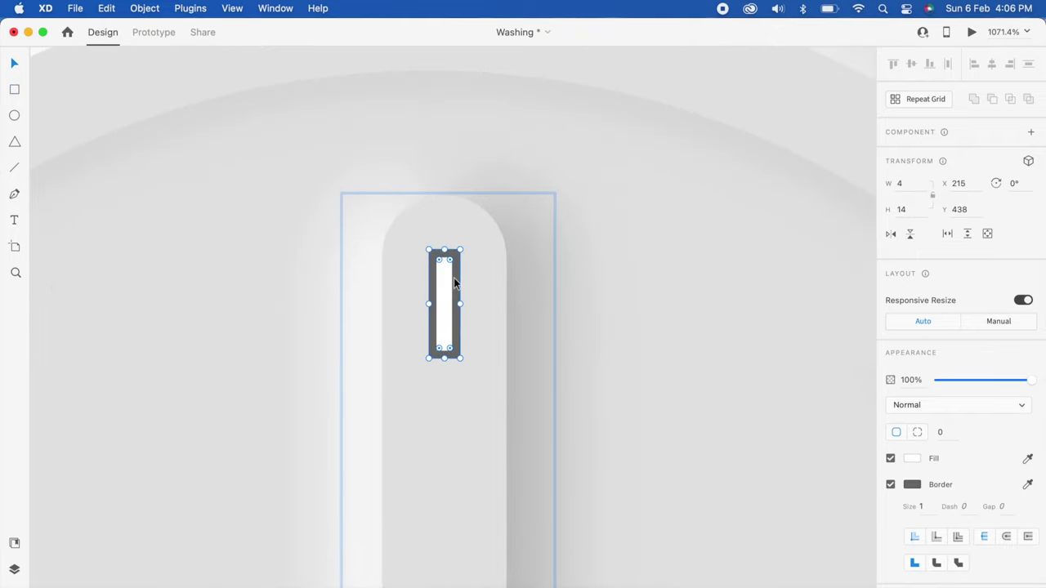
click(890, 485)
click(918, 457)
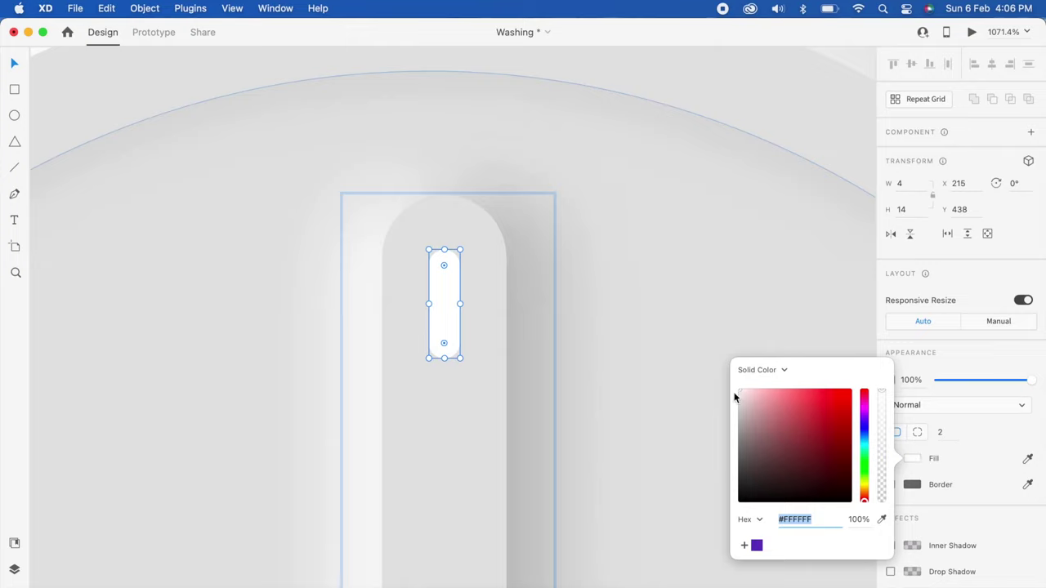
drag(747, 397, 714, 417)
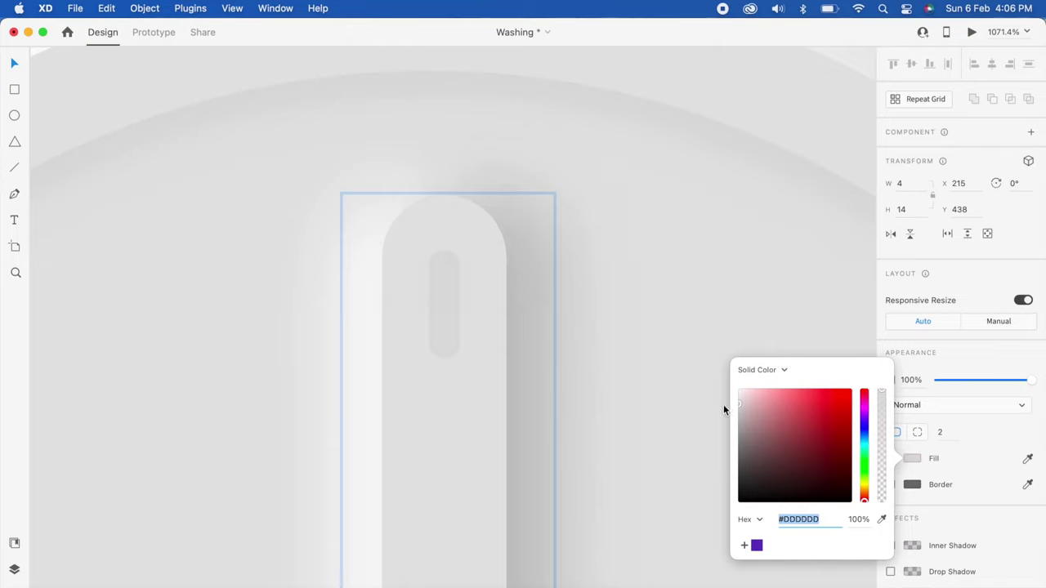
click(436, 329)
Give the slot a drop shadow, then zoom out and deselect
scroll(945, 502, down, 2)
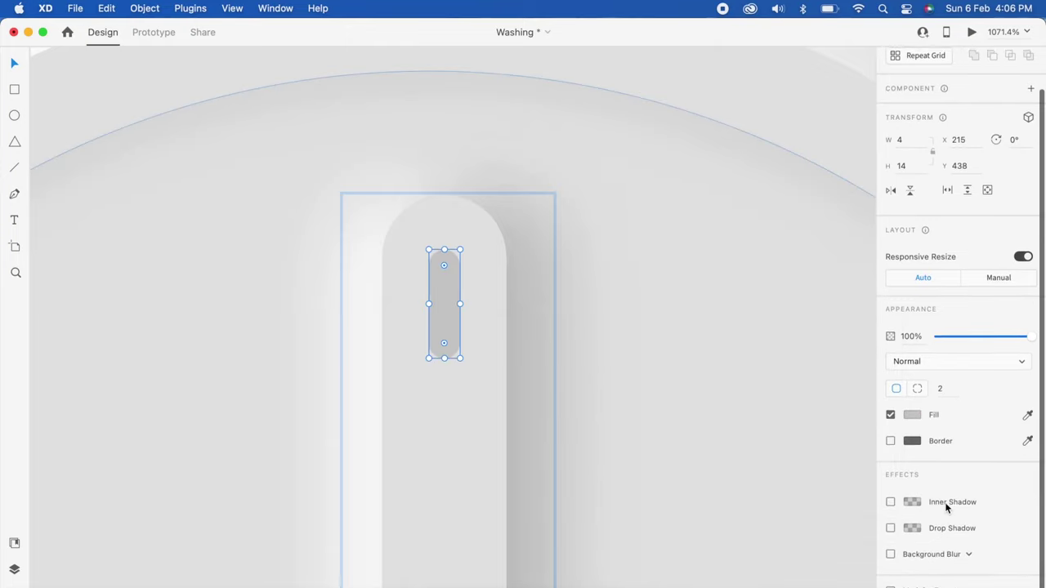
click(890, 532)
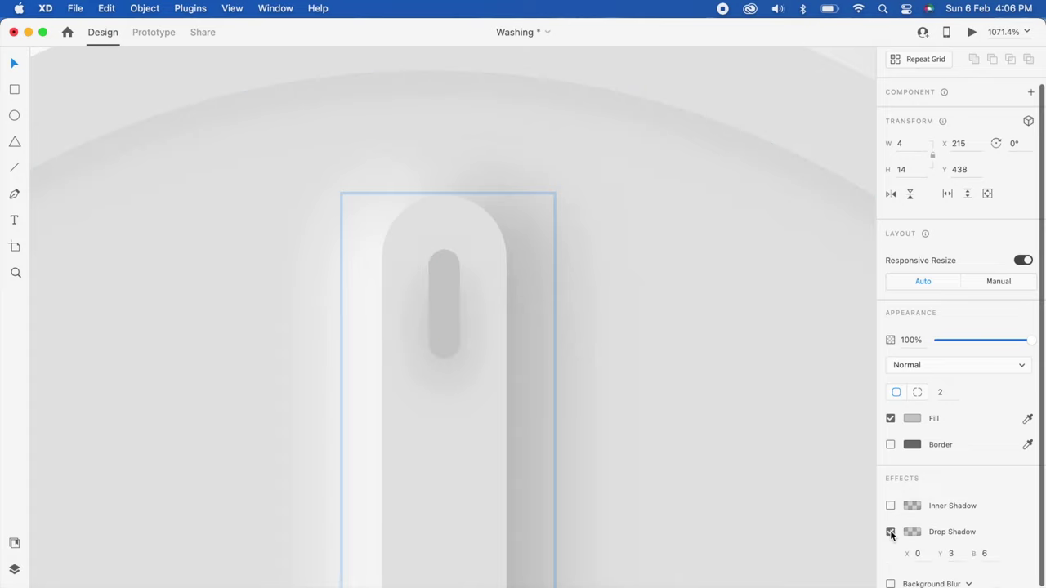
click(494, 328)
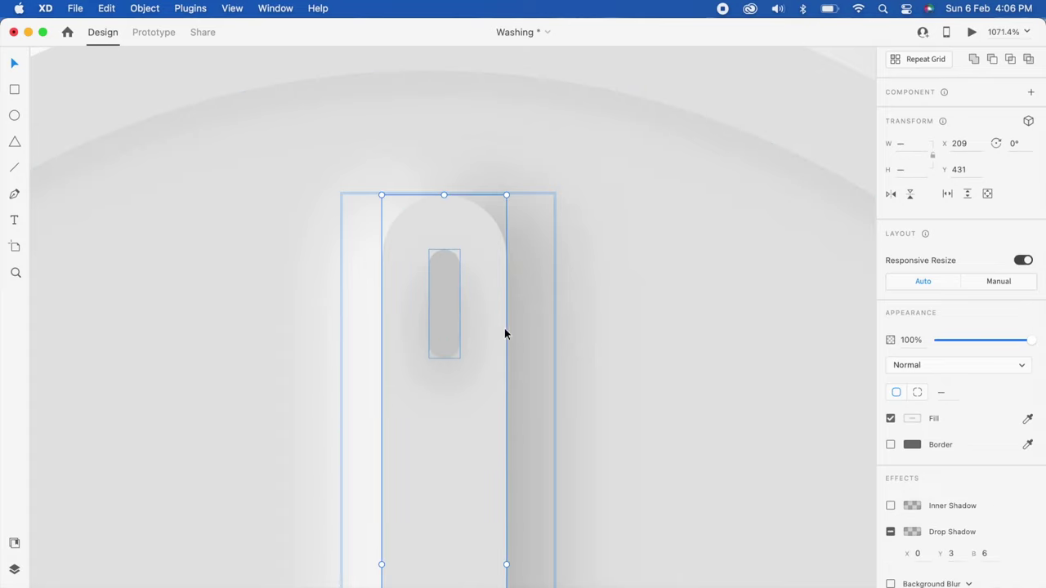
click(556, 311)
click(446, 294)
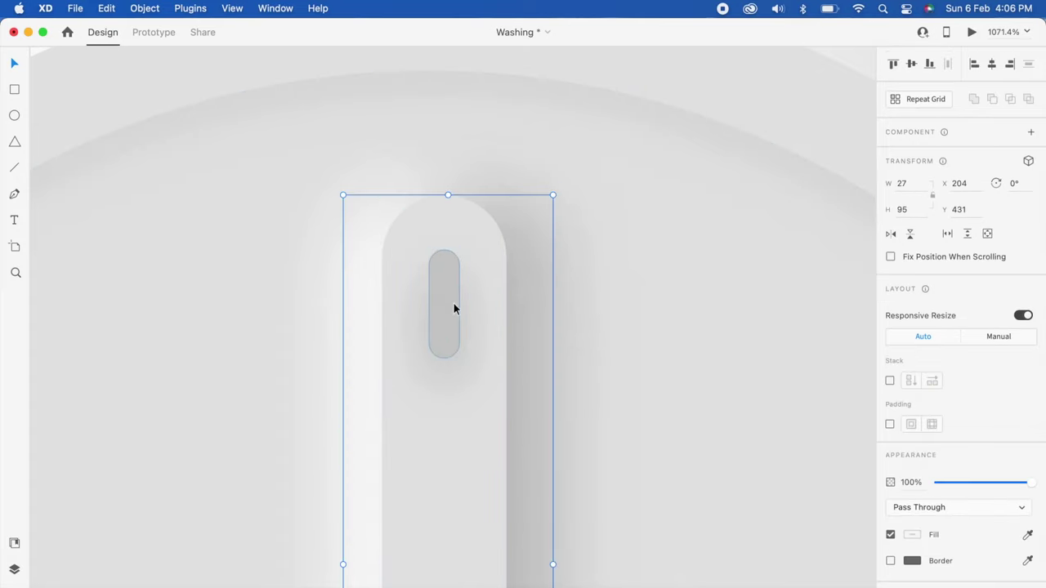
scroll(473, 297, down, 5)
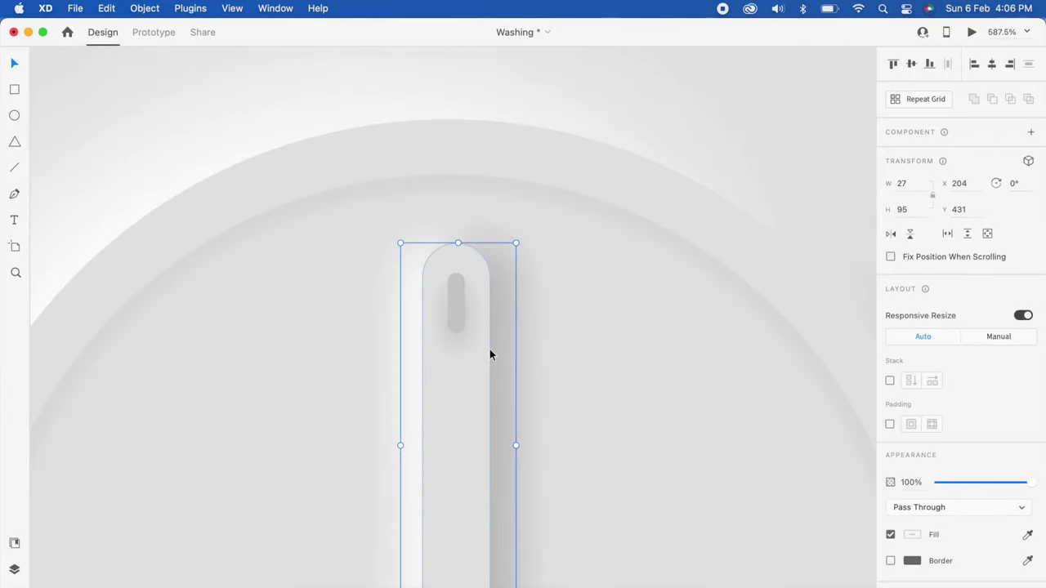
scroll(489, 354, down, 5)
scroll(671, 311, down, 3)
click(755, 313)
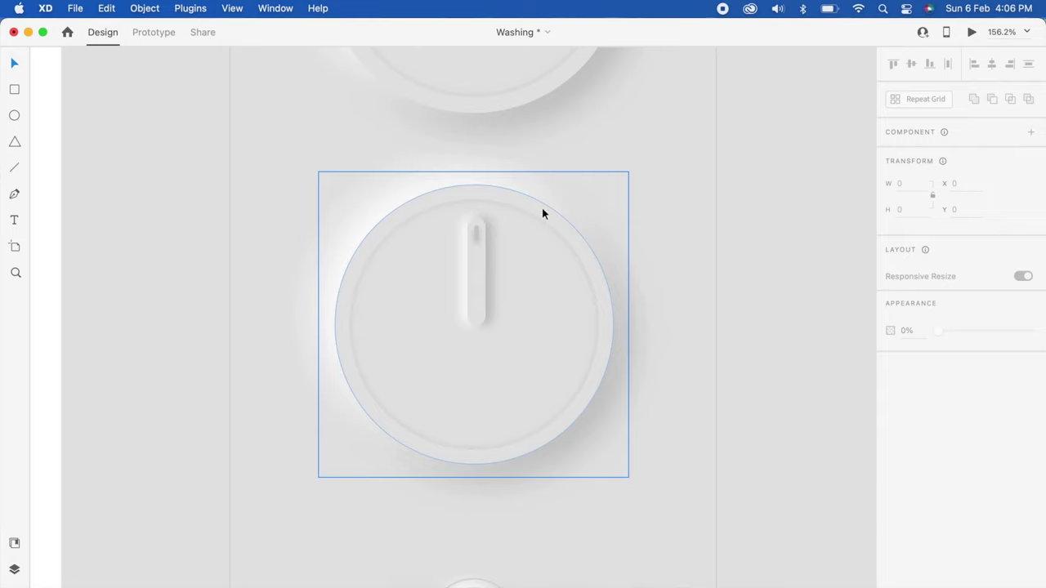
Shrink the knob's inner circle slightly around its centre, undoing a stray outer-circle change
scroll(487, 210, up, 3)
double_click(500, 205)
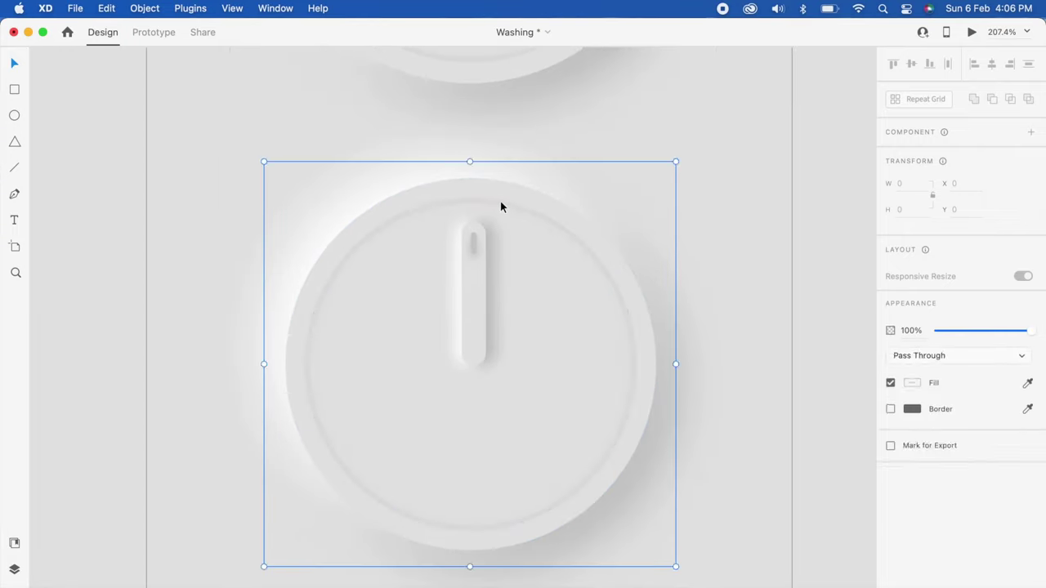
drag(636, 197, 626, 214)
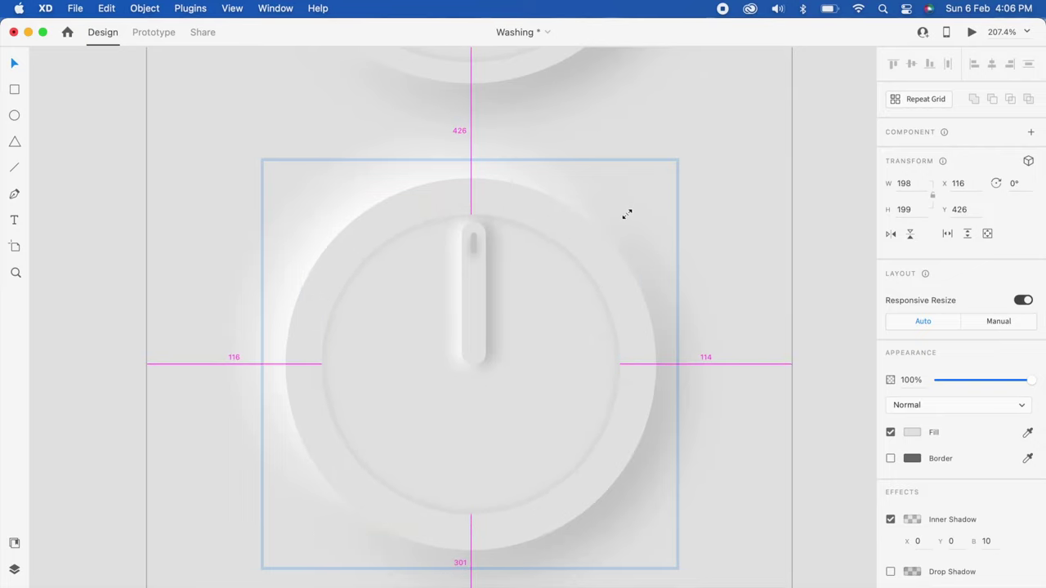
click(488, 325)
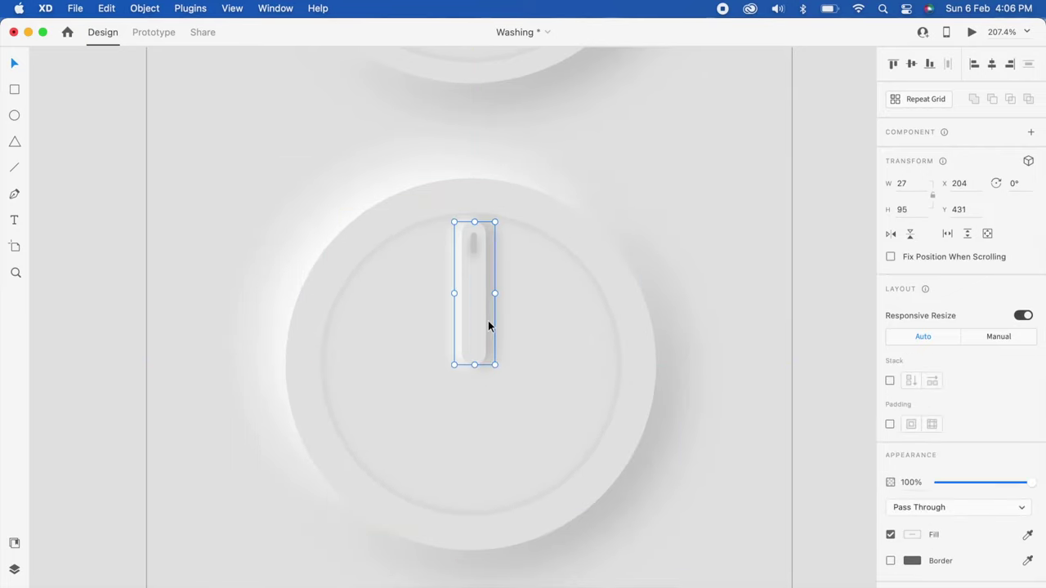
click(551, 235)
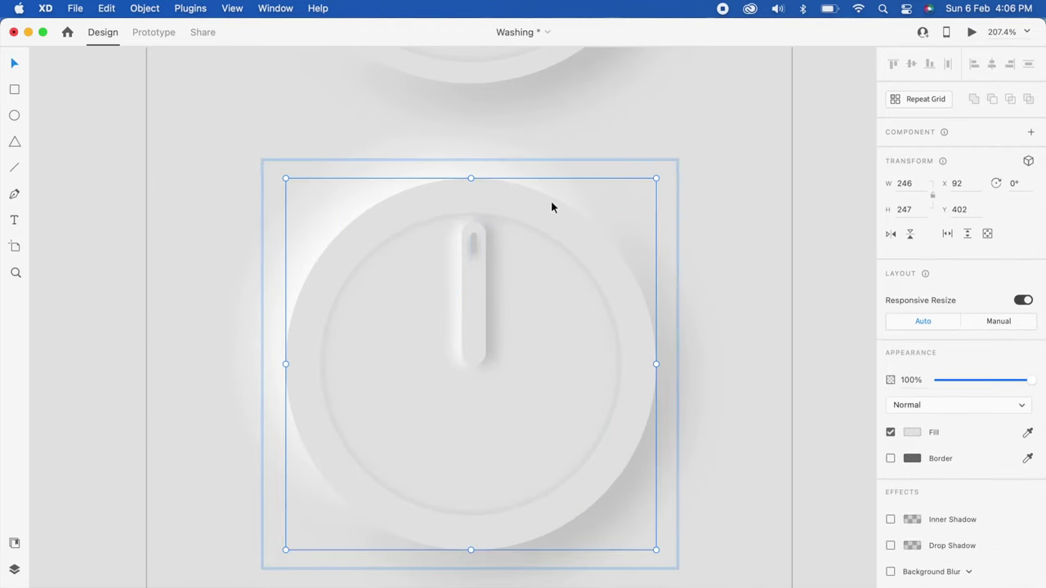
key(super+z)
Replace the ring circle's fill with a dashed border: size 10, dash 1, gap 60
click(890, 433)
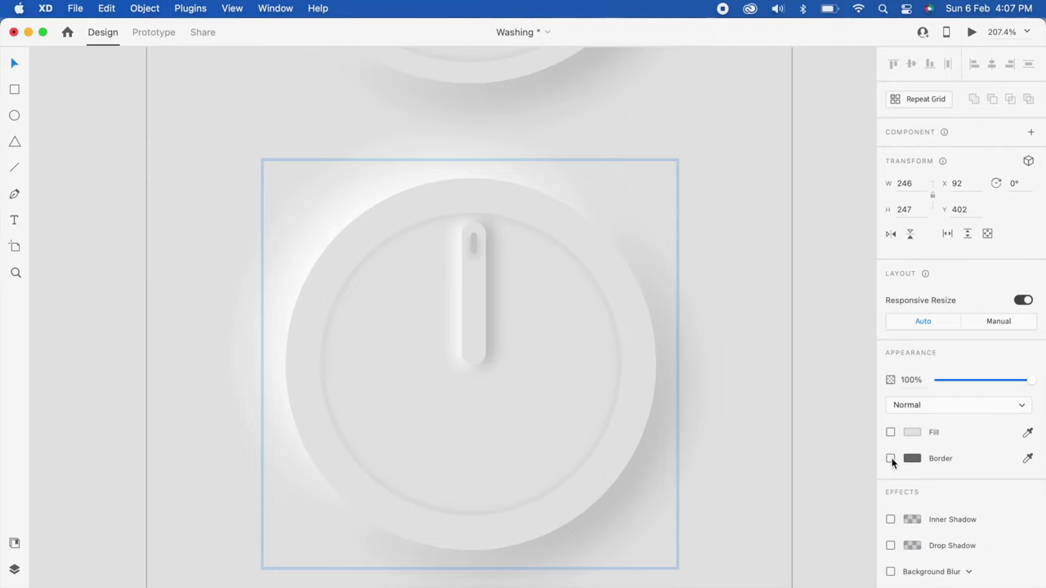
click(891, 458)
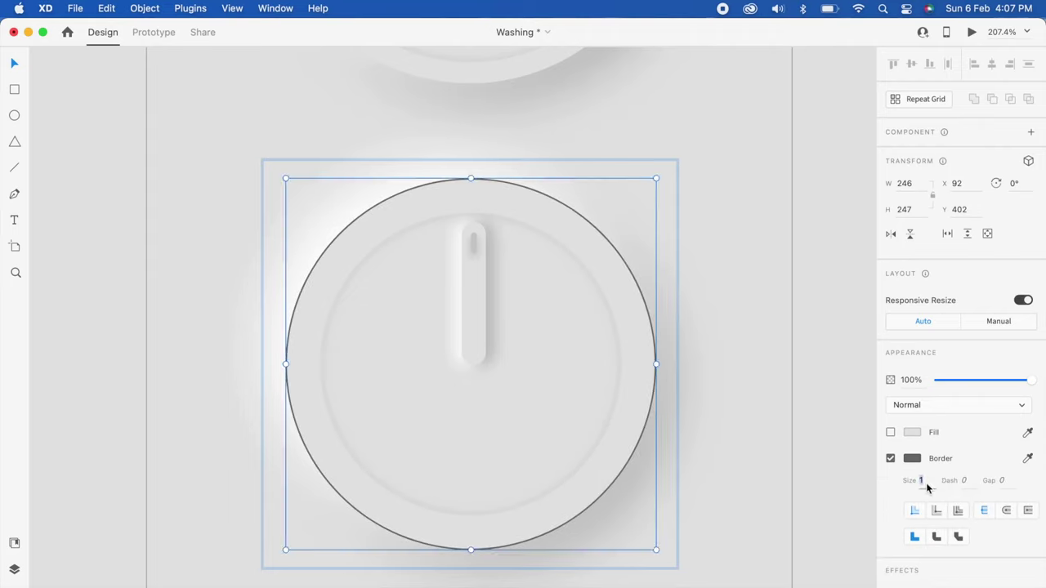
key(Return)
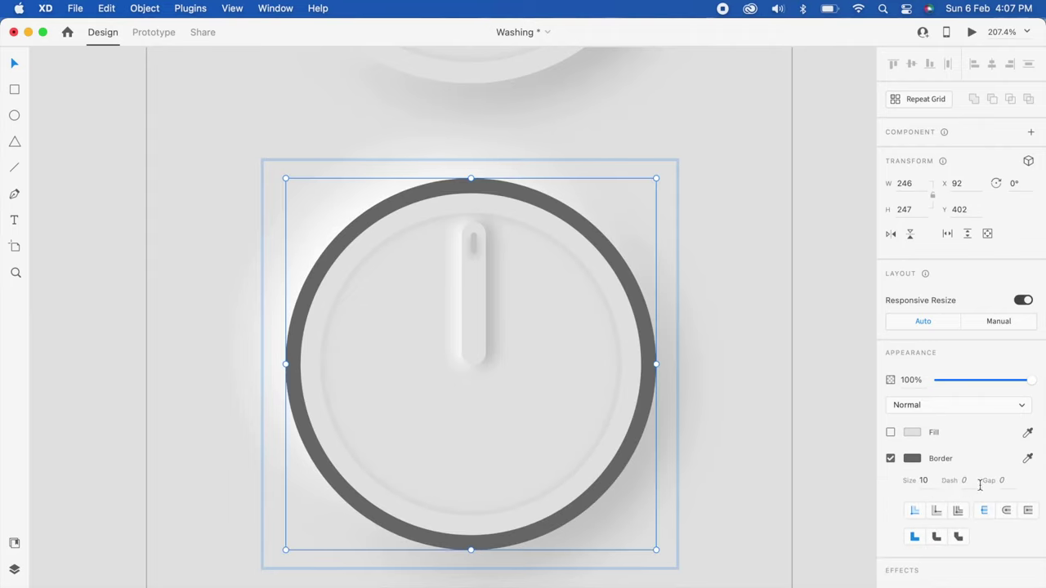
click(965, 481)
text(1)
key(Return)
text(10)
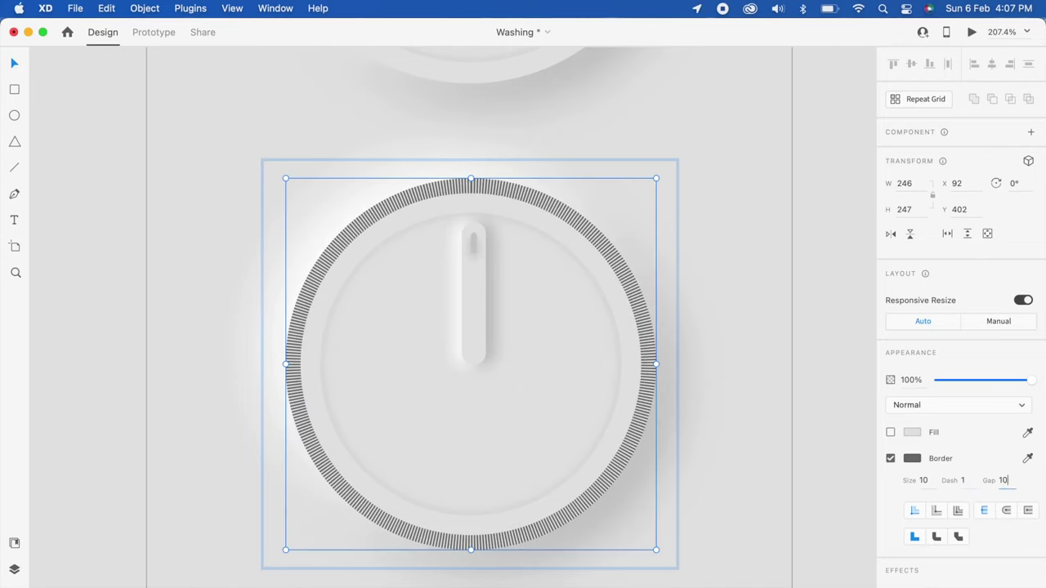
key(Return)
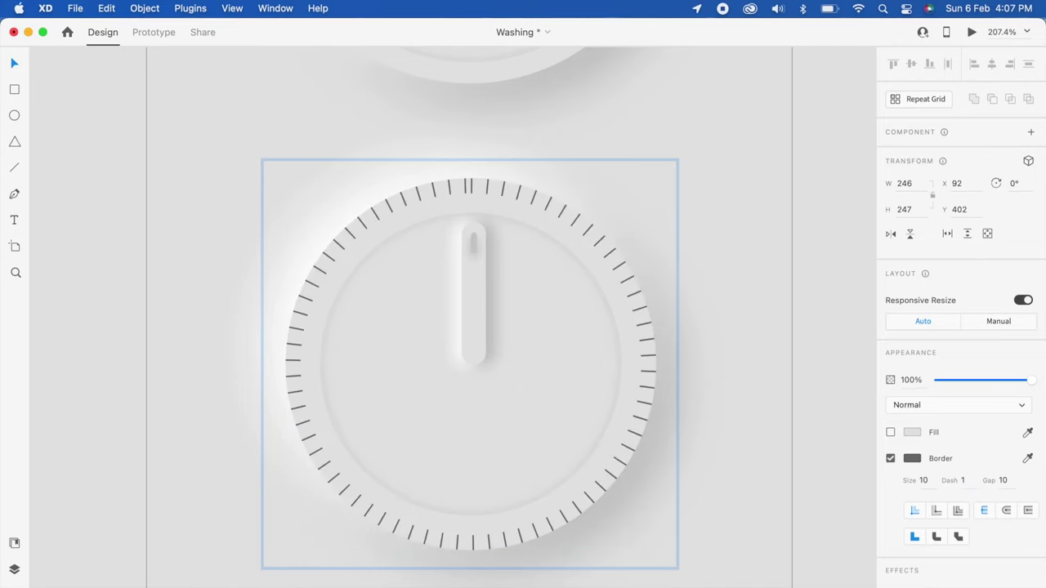
key(shift+Up)
key(shift+Up)
key(shift+Up)
key(shift+Up)
key(shift+Up)
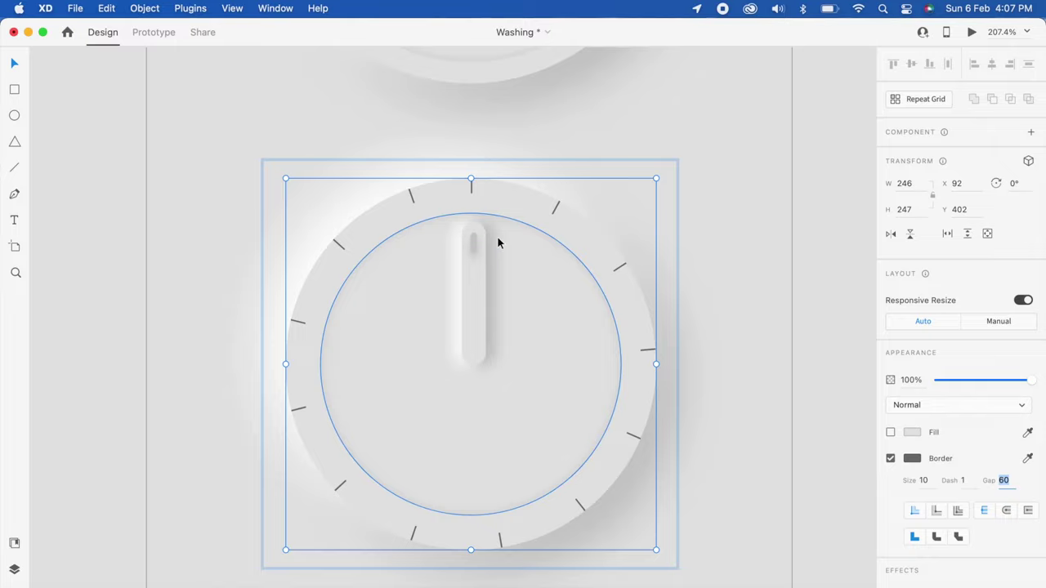
Thicken the ring border to 23 for longer ticks and recolour it #CCCCCC
scroll(497, 235, up, 2)
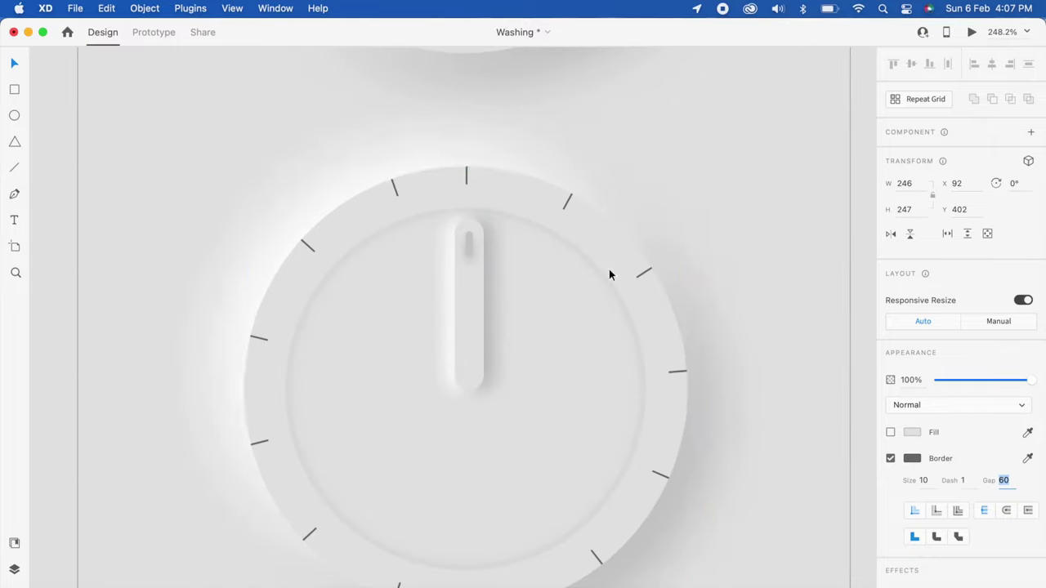
click(924, 481)
key(shift+Up)
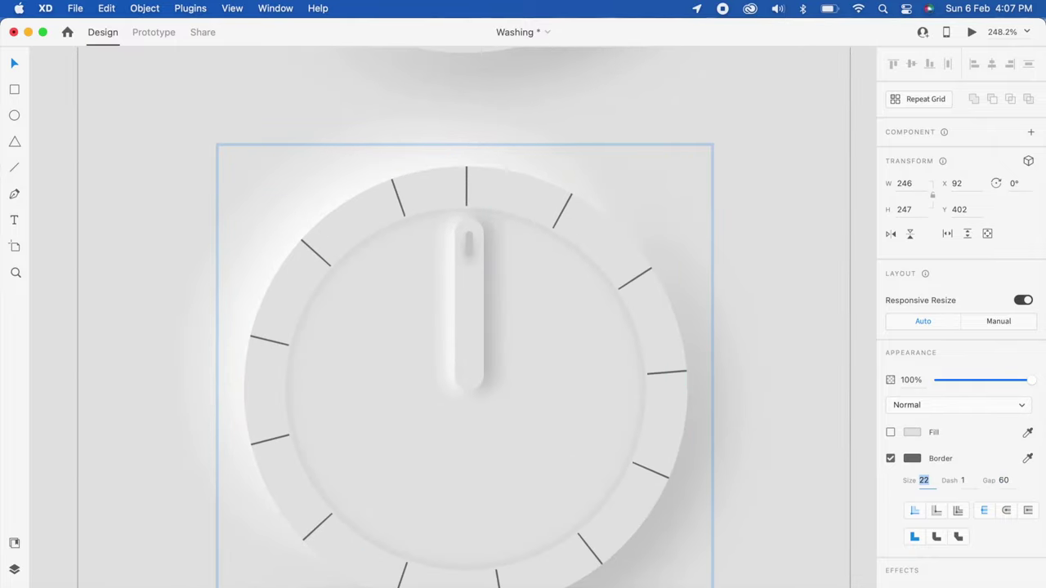
scroll(617, 300, down, 3)
scroll(617, 300, up, 2)
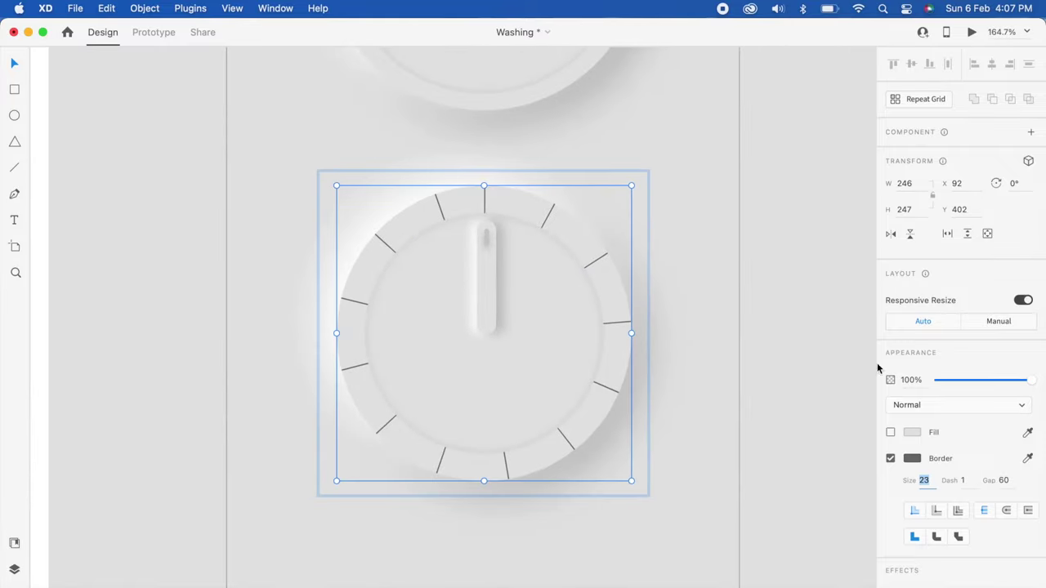
click(912, 459)
text(cccccc)
key(Return)
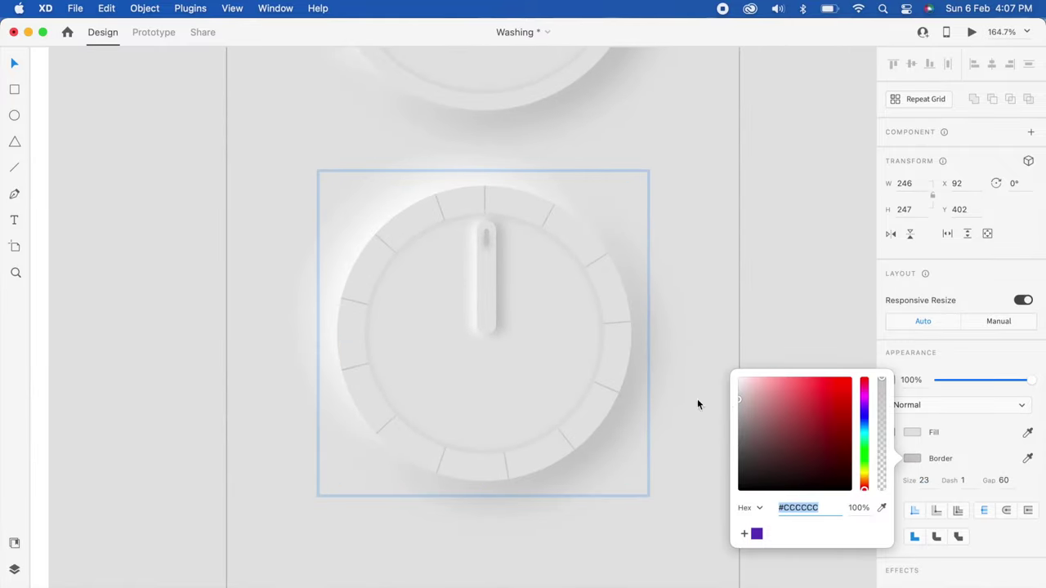
Shorten the knob's indicator group from height 95 to 85
scroll(486, 276, up, 2)
double_click(492, 280)
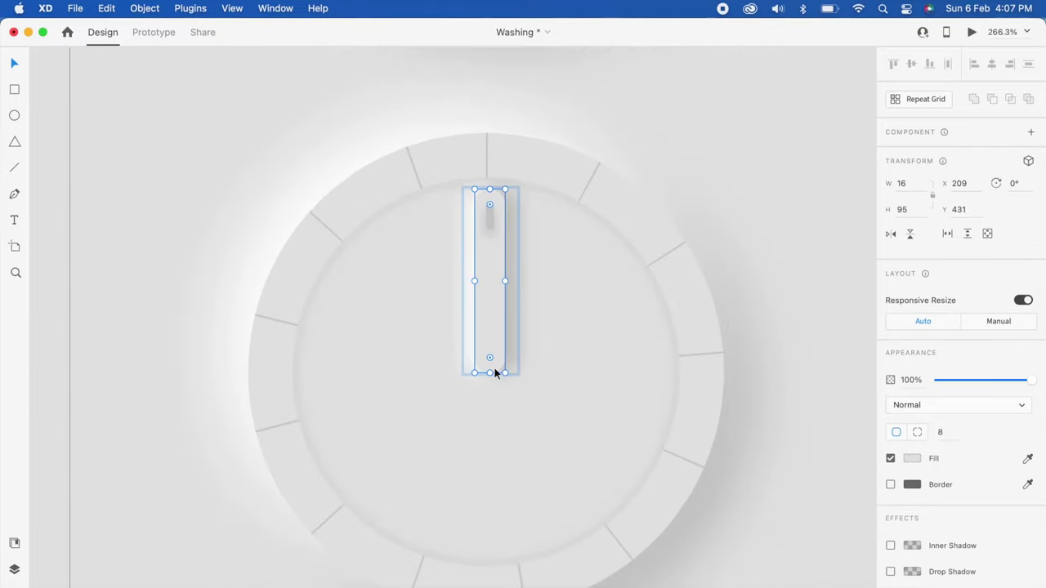
key(Escape)
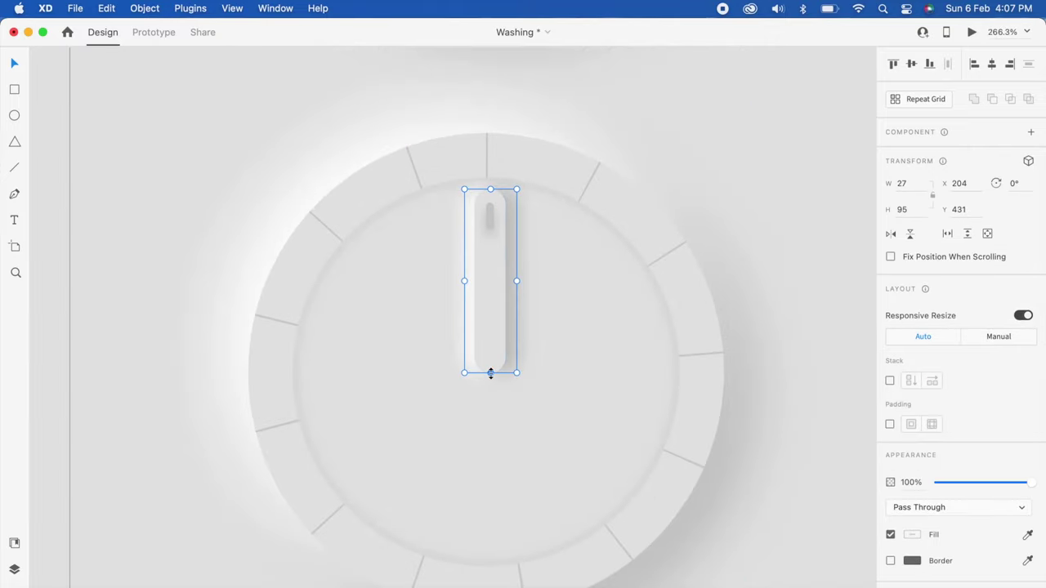
drag(490, 373, 490, 340)
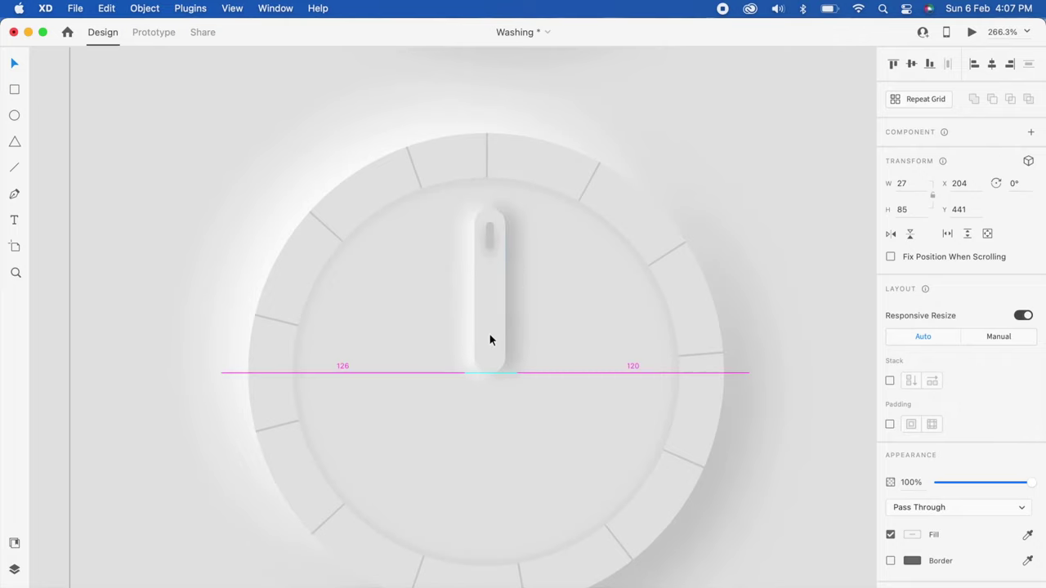
scroll(489, 333, down, 5)
click(764, 351)
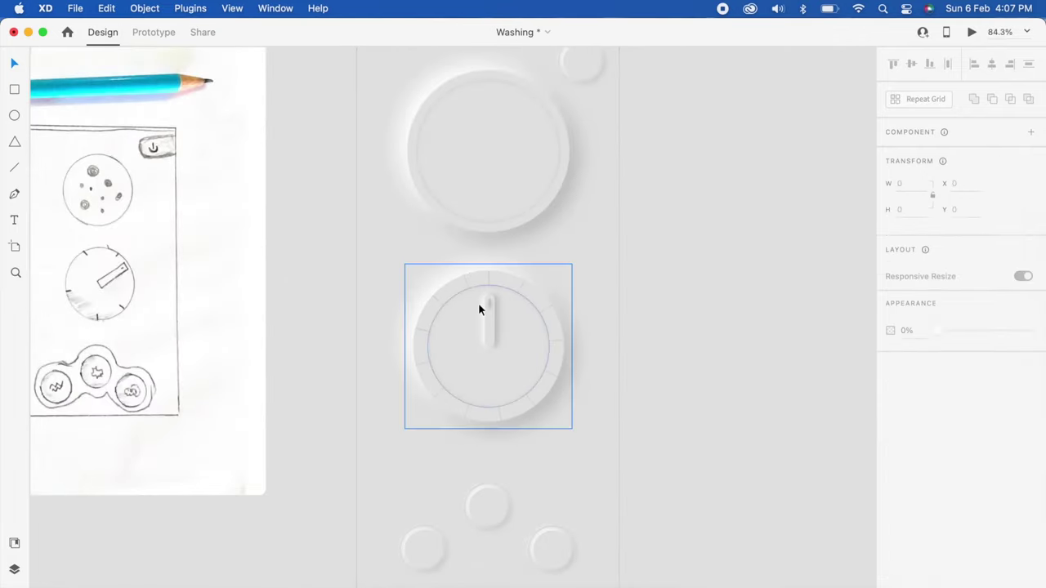
Scroll across the Home artboard to compare the tick-ringed dial with the sketch
scroll(727, 361, down, 5)
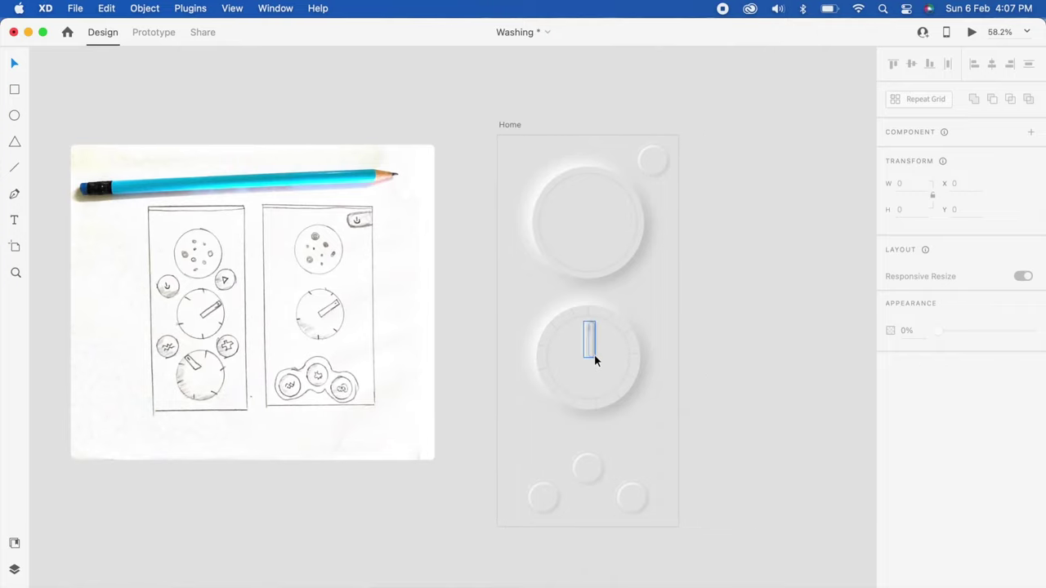
scroll(594, 360, up, 3)
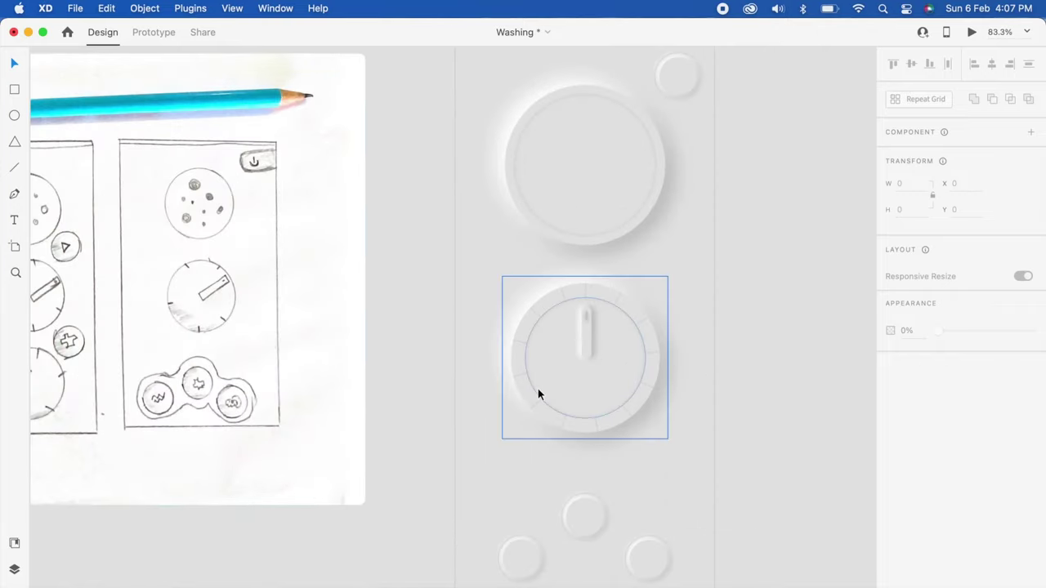
scroll(611, 399, down, 3)
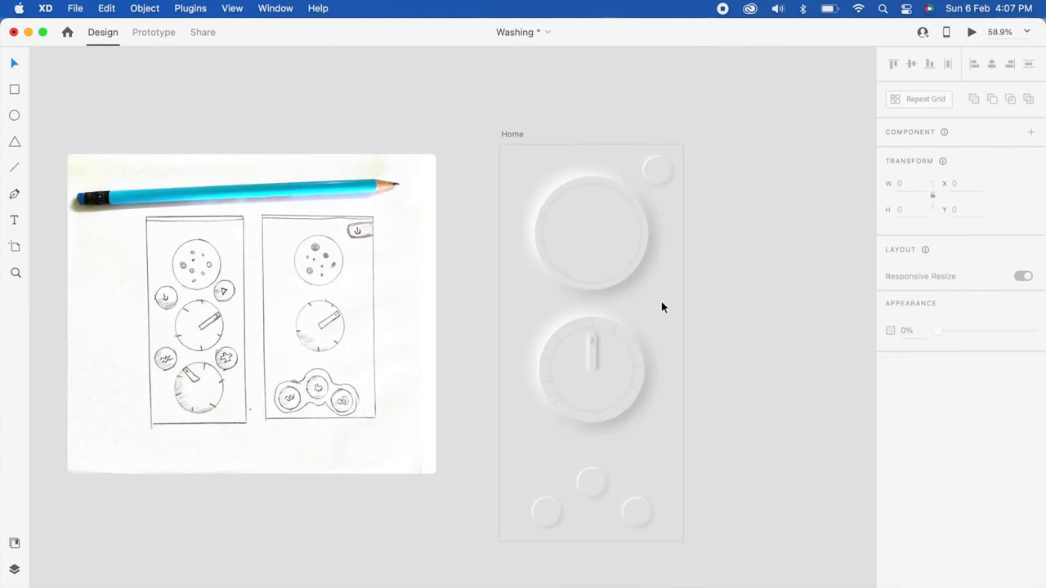
scroll(662, 308, up, 3)
scroll(607, 365, down, 1)
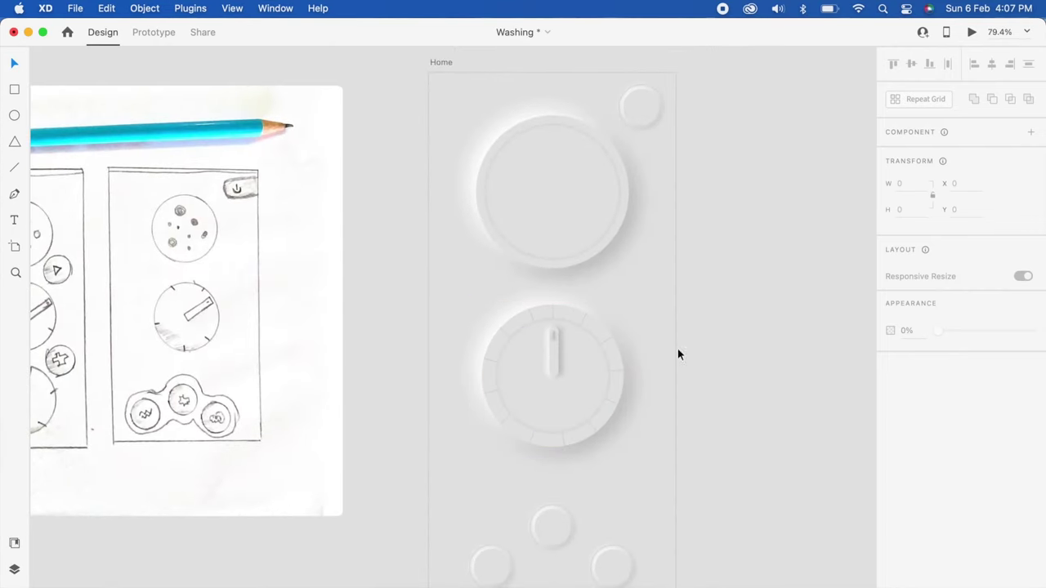
scroll(687, 354, down, 2)
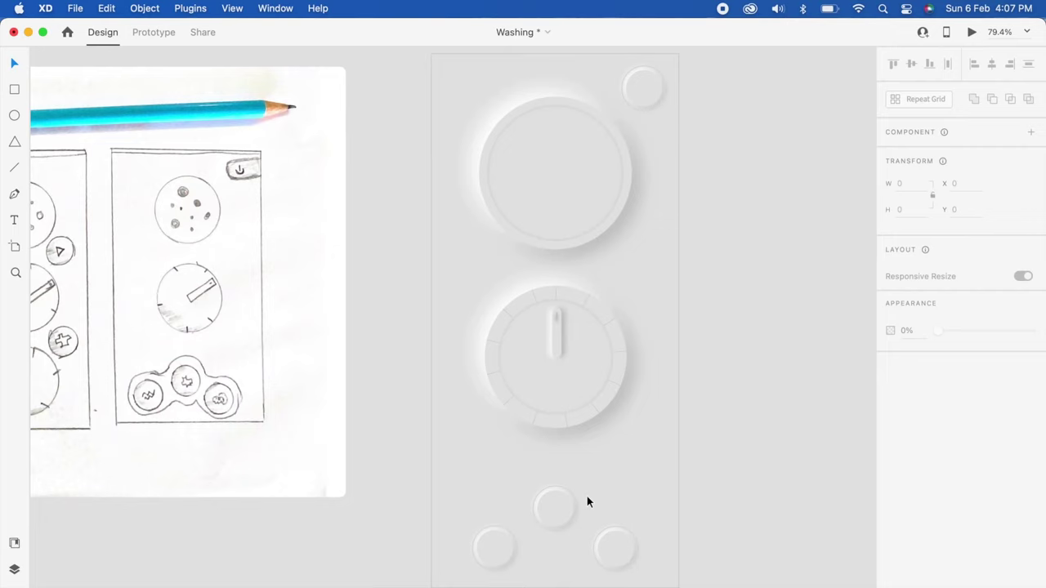
scroll(586, 496, down, 2)
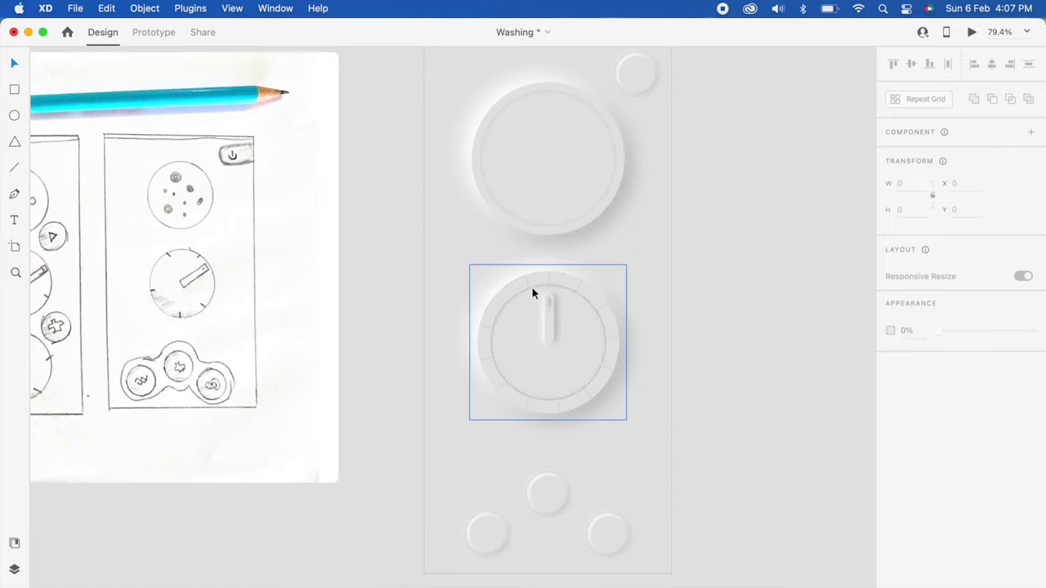
Place the nine saved components from Assets (drop to power) below the artboard
click(14, 566)
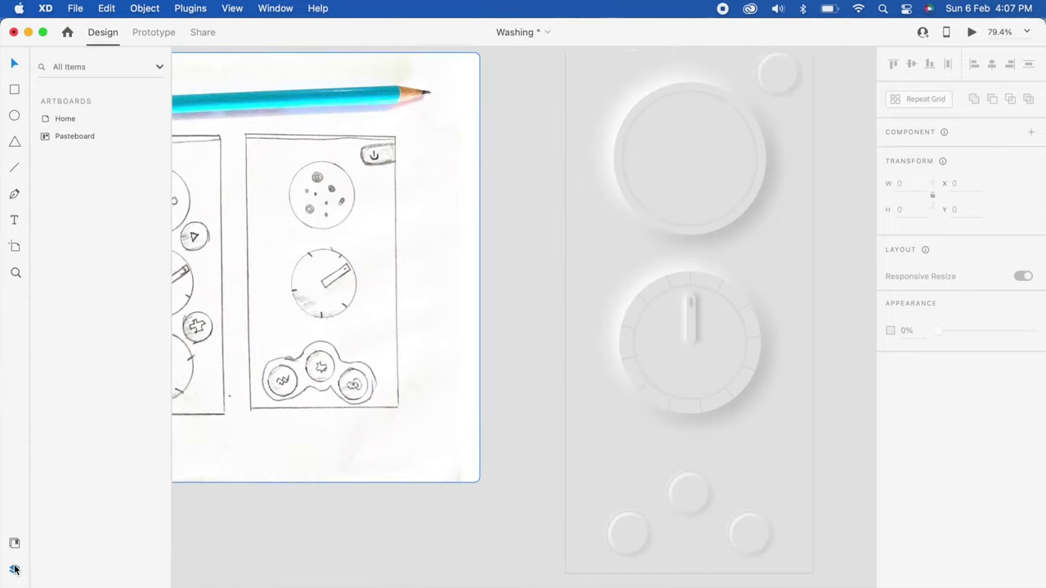
click(14, 543)
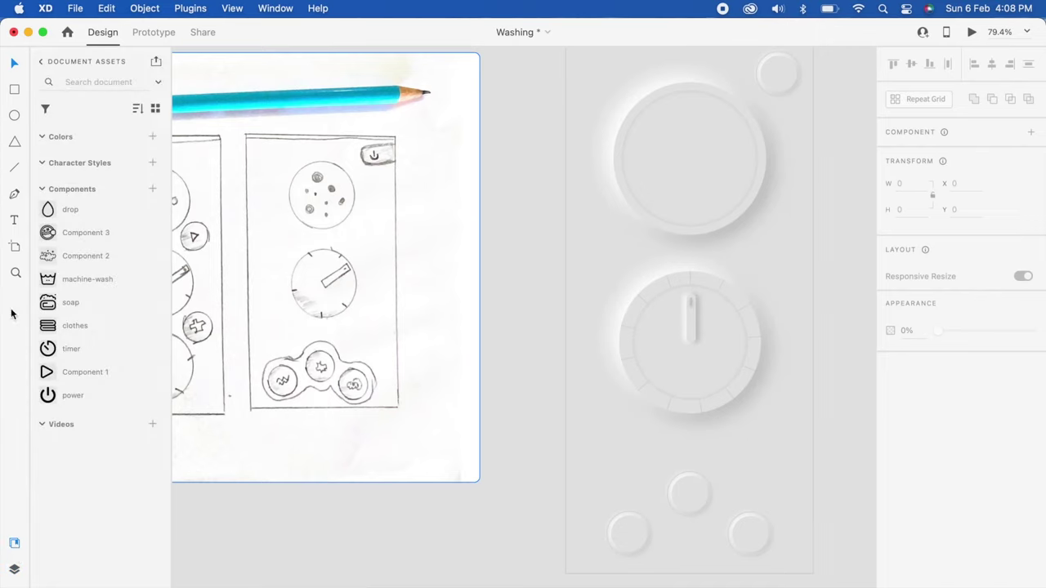
click(73, 395)
shift+click(70, 211)
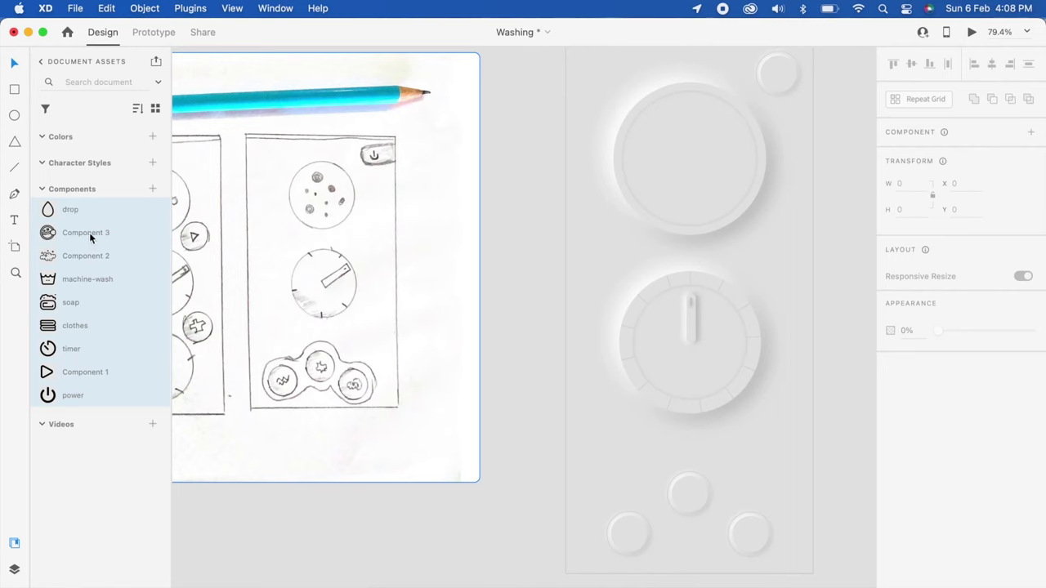
drag(89, 232, 475, 238)
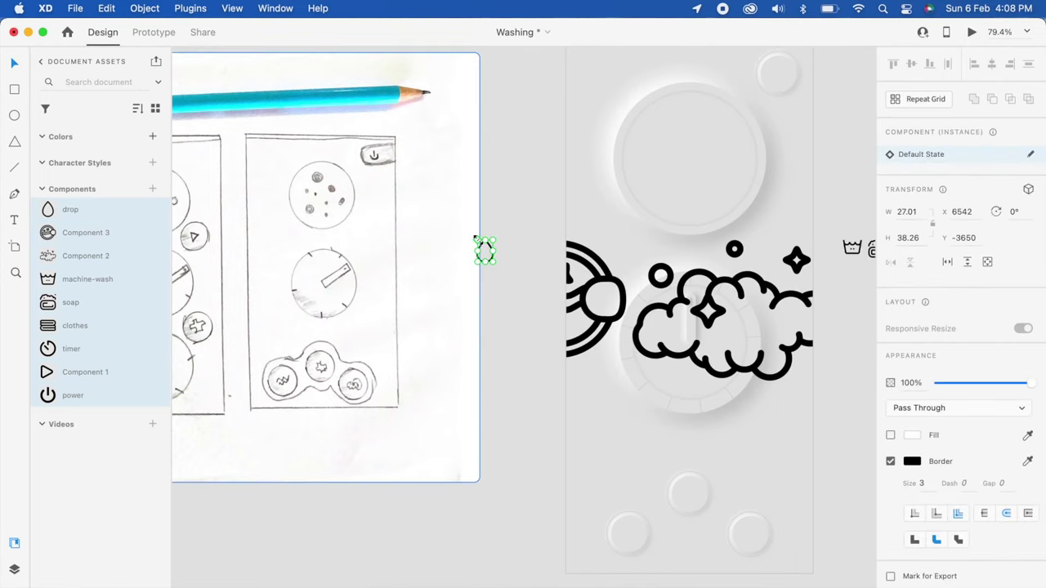
scroll(474, 239, down, 5)
key(Delete)
scroll(479, 242, down, 3)
mouse_move(86, 232)
mouse_down()
mouse_move(334, 260)
mouse_move(430, 283)
mouse_up()
click(686, 381)
Move the power icon up onto the artboard
scroll(606, 298, up, 3)
scroll(605, 298, up, 3)
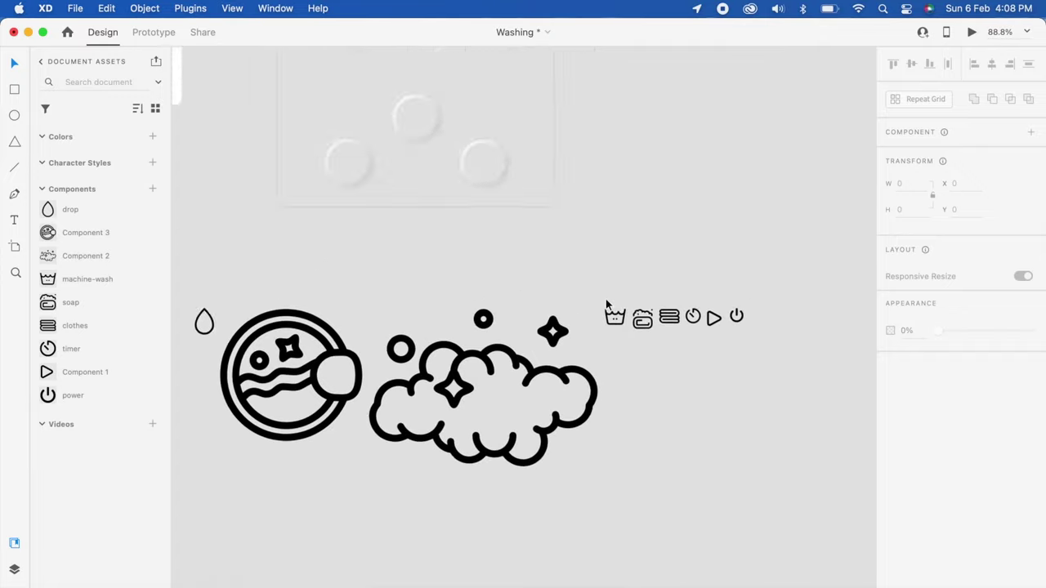
scroll(606, 298, up, 2)
scroll(606, 298, right, 1)
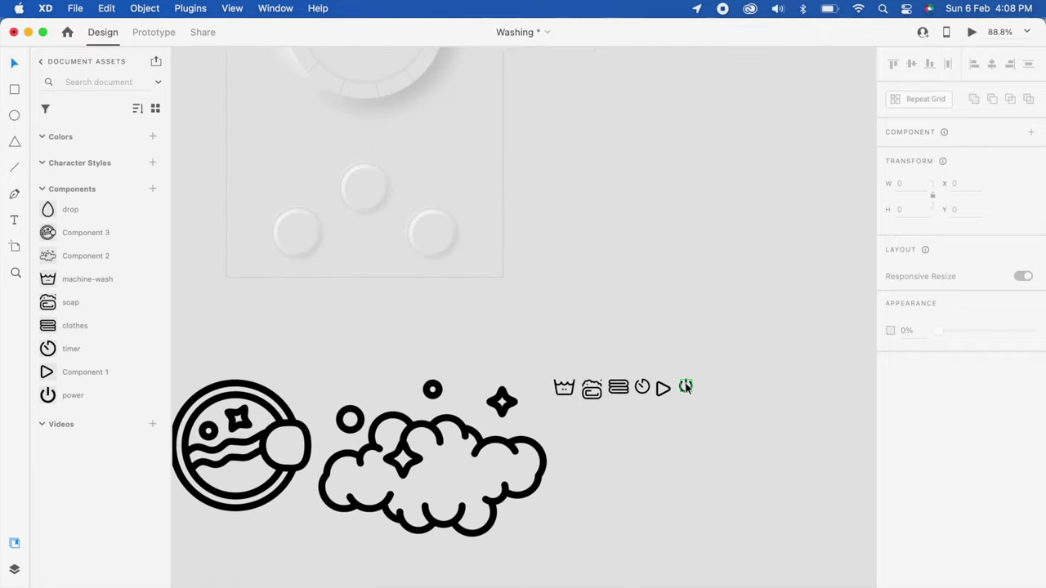
drag(685, 390, 497, 4)
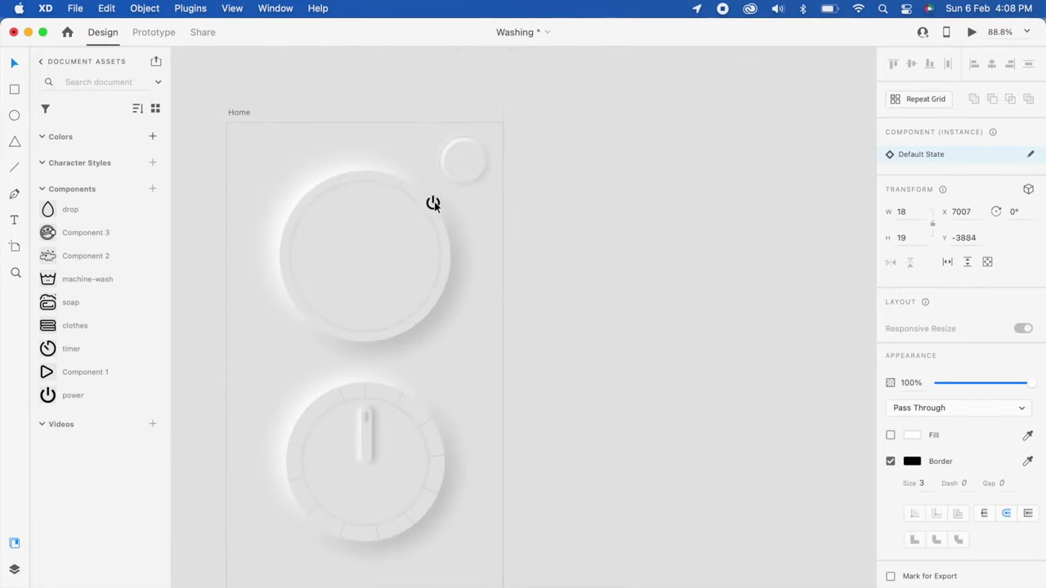
drag(497, 4, 464, 160)
scroll(463, 160, down, 3)
scroll(480, 186, down, 5)
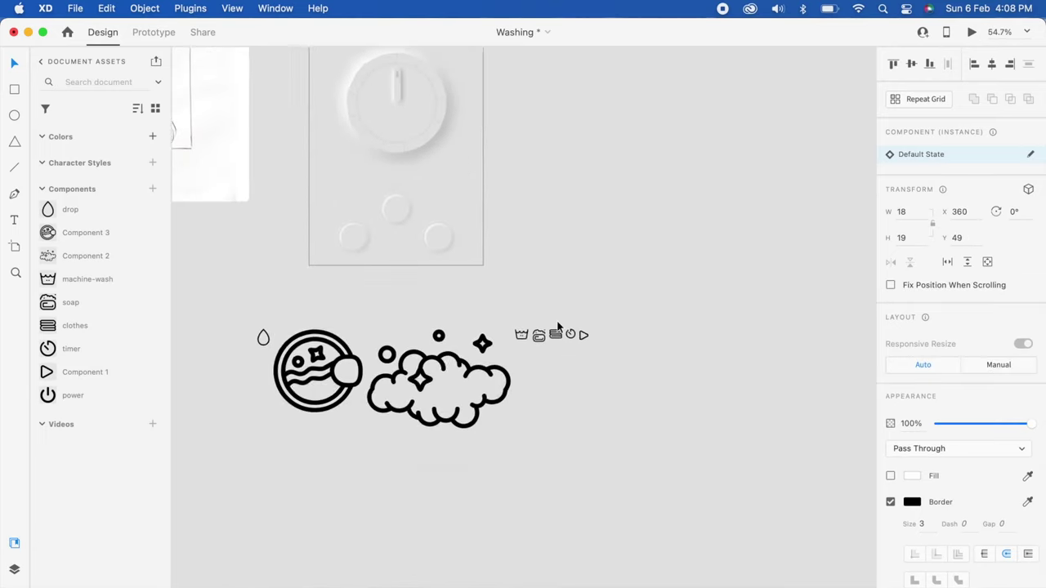
scroll(558, 327, up, 3)
scroll(579, 343, up, 2)
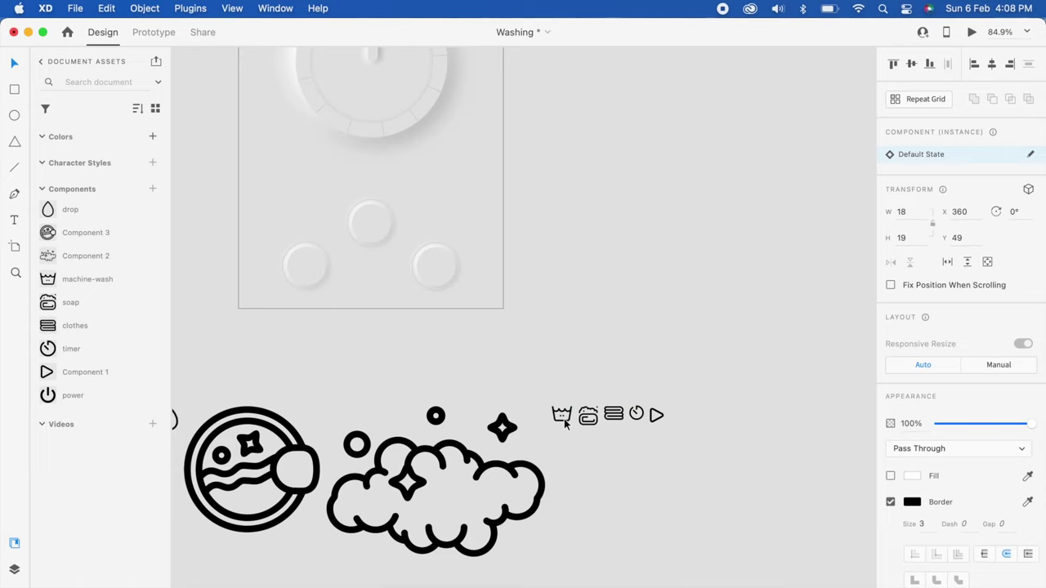
Drop the machine-wash, soap and clothes icons into their three round buttons
drag(572, 417, 376, 226)
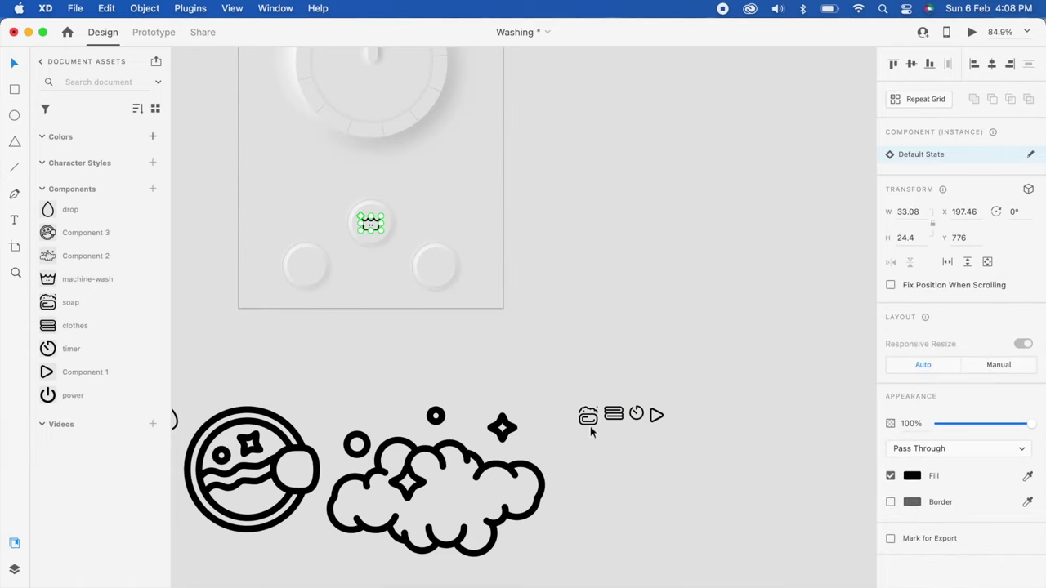
drag(589, 418, 305, 273)
scroll(298, 447, down, 3)
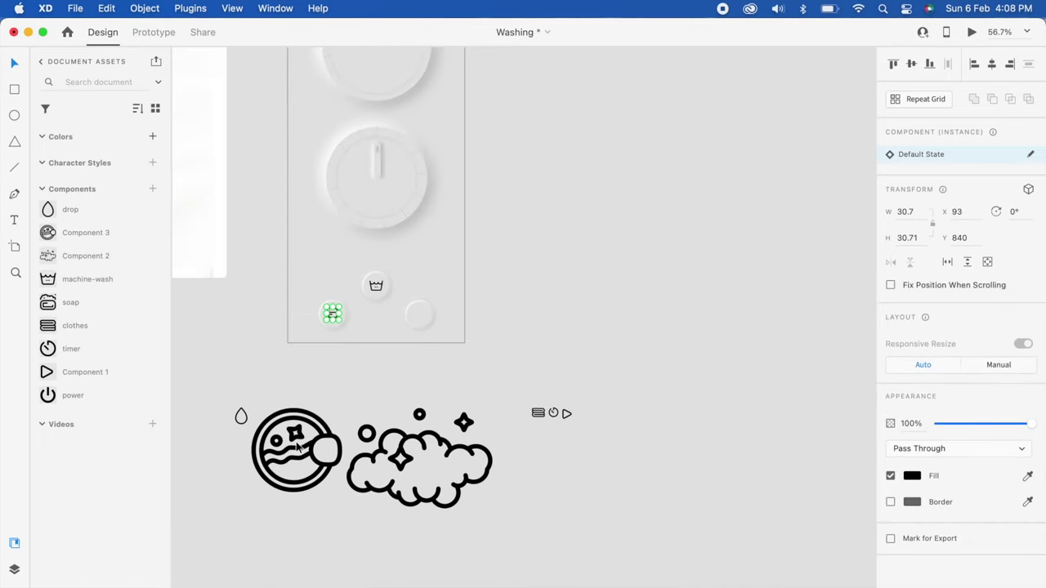
scroll(298, 447, left, 3)
scroll(297, 447, down, 1)
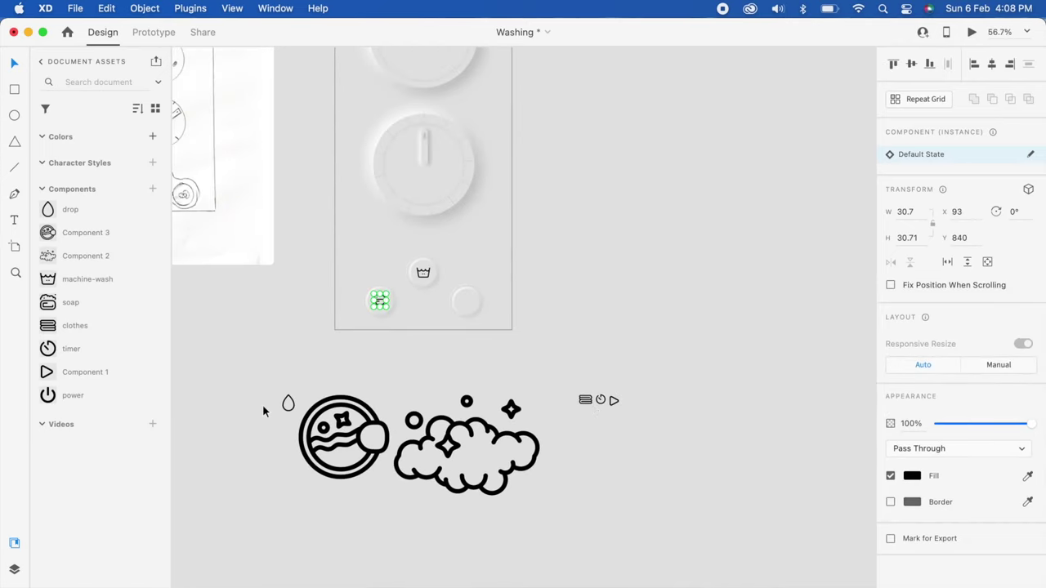
drag(586, 400, 466, 306)
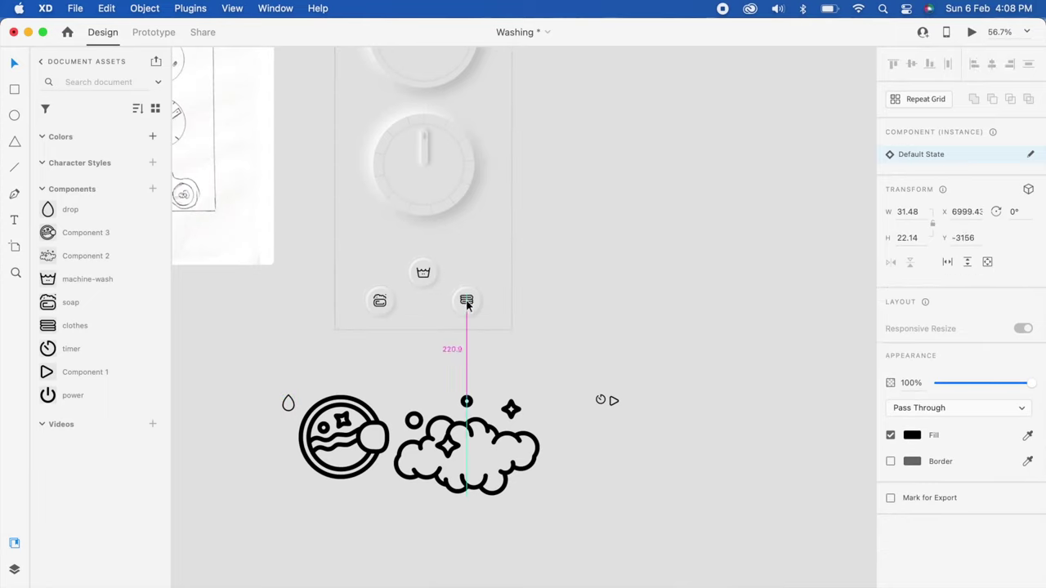
drag(466, 305, 467, 302)
Delete the leftover loose icons below the artboard
drag(253, 373, 681, 543)
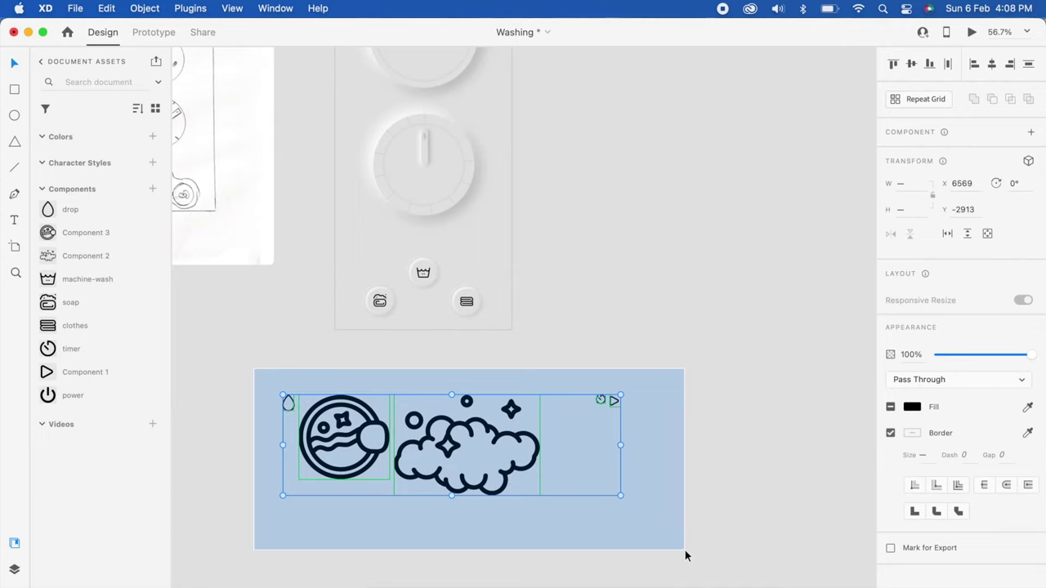
key(Delete)
scroll(407, 293, up, 3)
scroll(407, 292, up, 5)
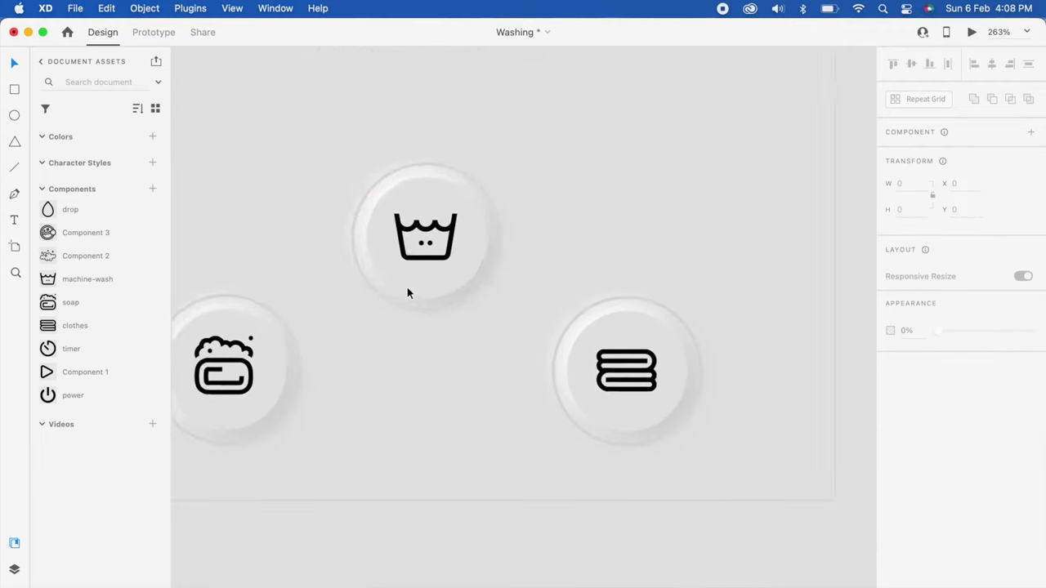
scroll(409, 291, up, 3)
Nudge the machine-wash, clothes and soap icons to centre them in their circles
drag(496, 269, 496, 270)
click(686, 405)
drag(687, 404, 687, 403)
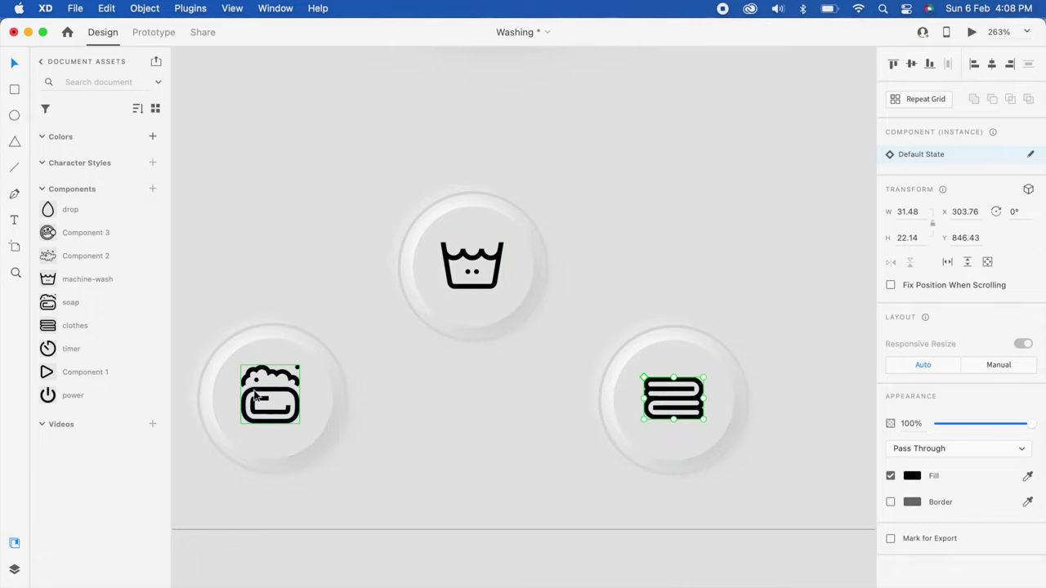
drag(252, 391, 255, 399)
scroll(255, 399, up, 10)
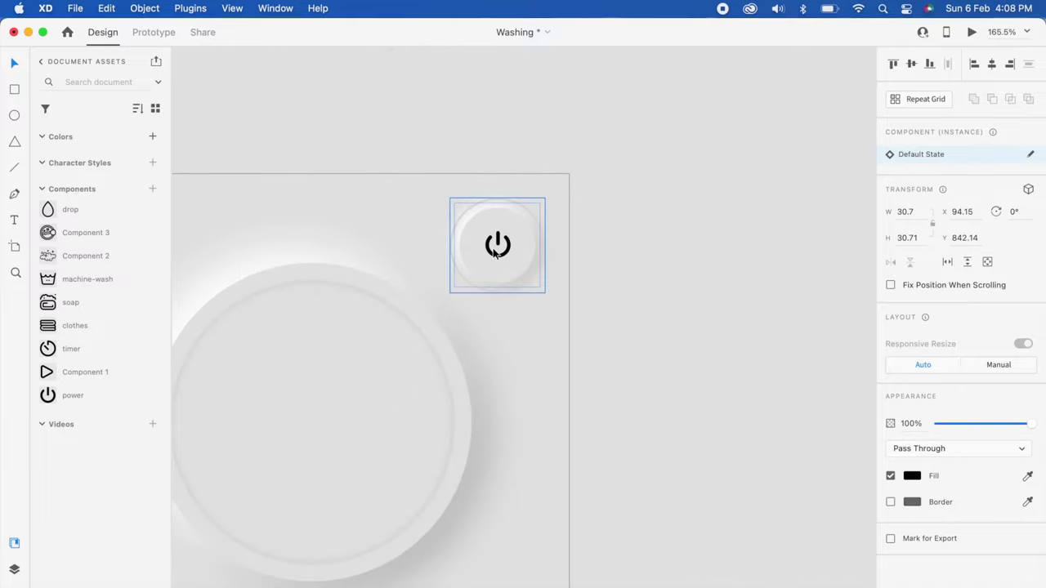
Make the power icon's outline grey #A7A7A7 and save it as a swatch
click(493, 256)
double_click(494, 256)
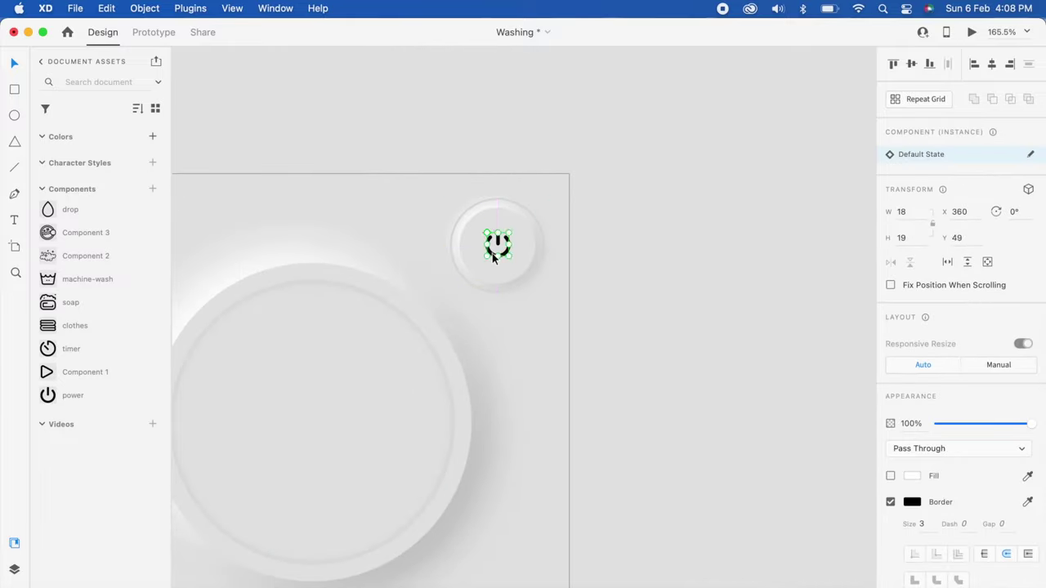
double_click(494, 256)
click(912, 502)
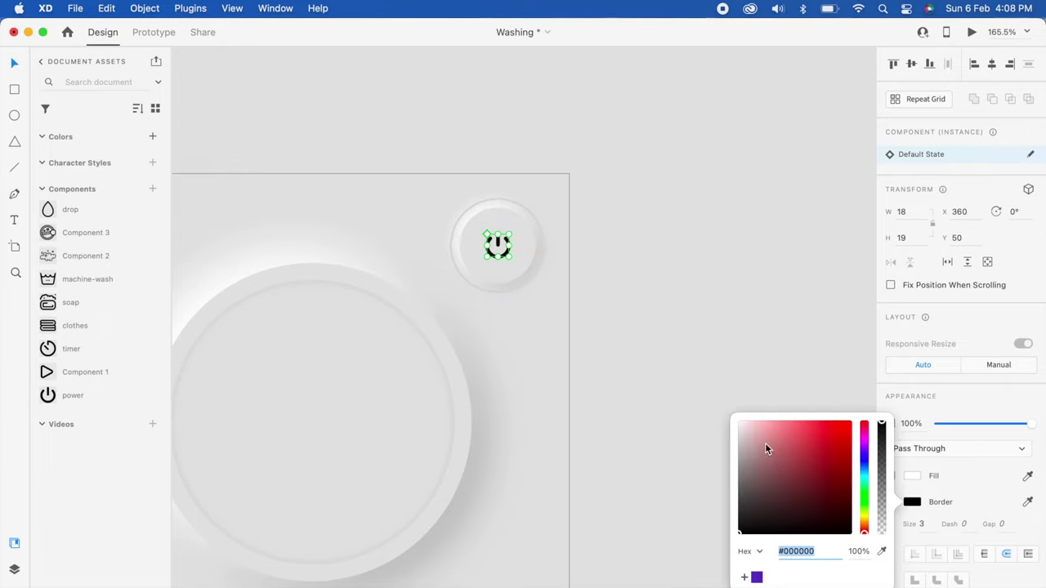
drag(765, 444, 723, 460)
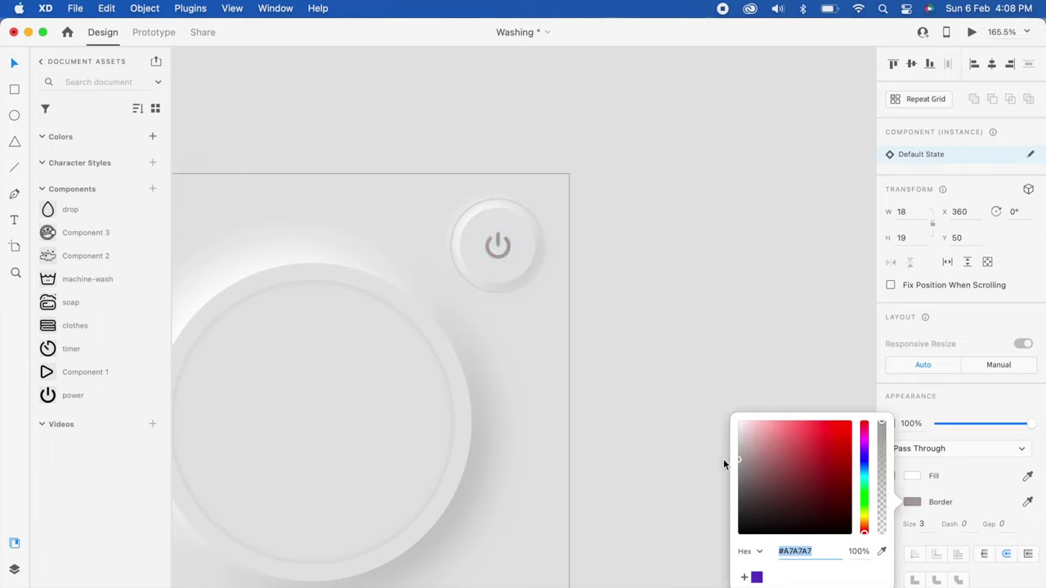
click(744, 577)
click(725, 549)
Fill the soap, machine-wash and clothes icons with the saved grey swatch
scroll(724, 547, down, 10)
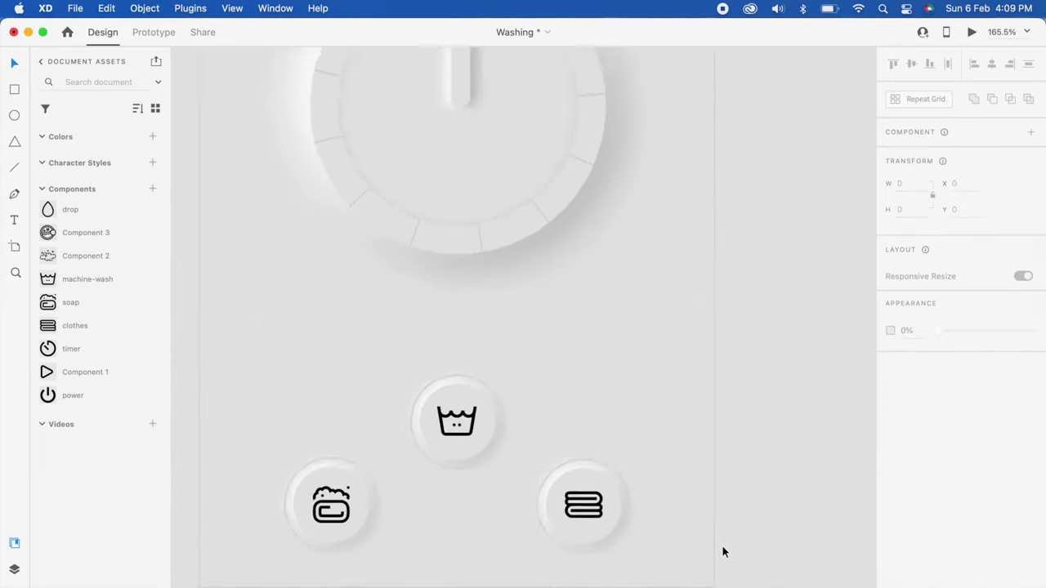
scroll(490, 409, left, 2)
click(396, 298)
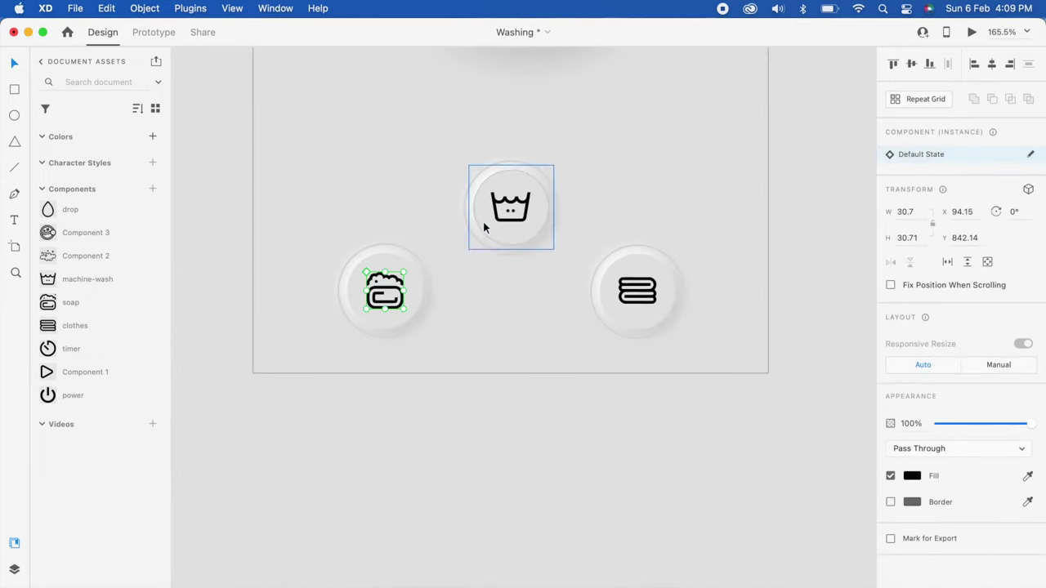
shift+click(499, 208)
shift+click(642, 299)
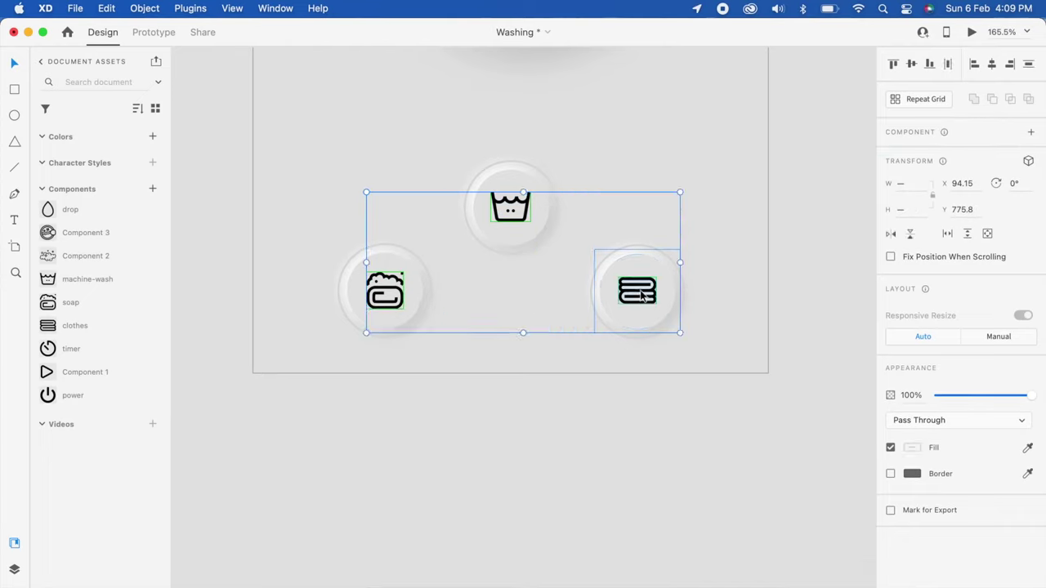
shift+click(642, 299)
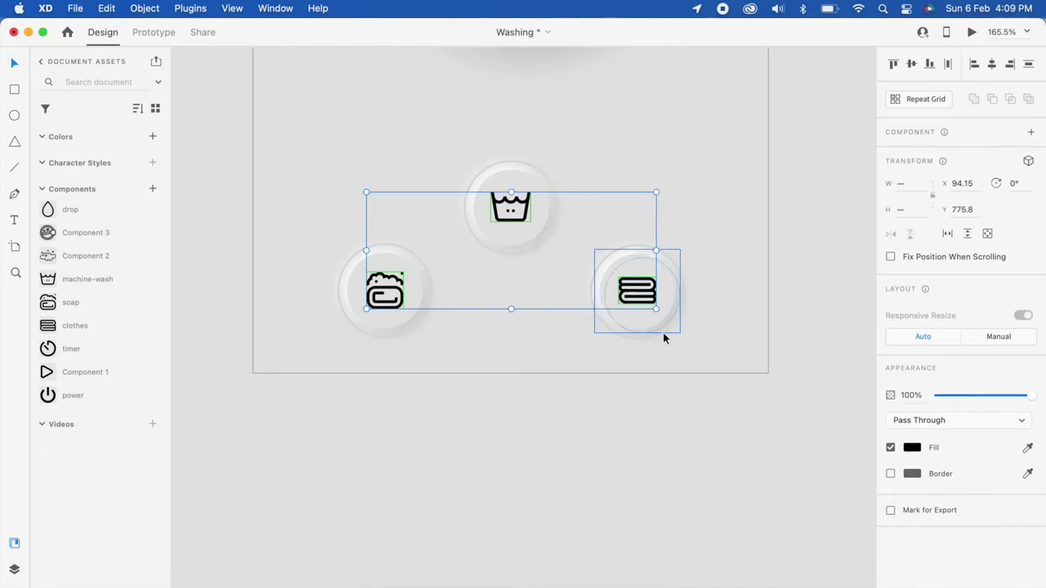
click(911, 448)
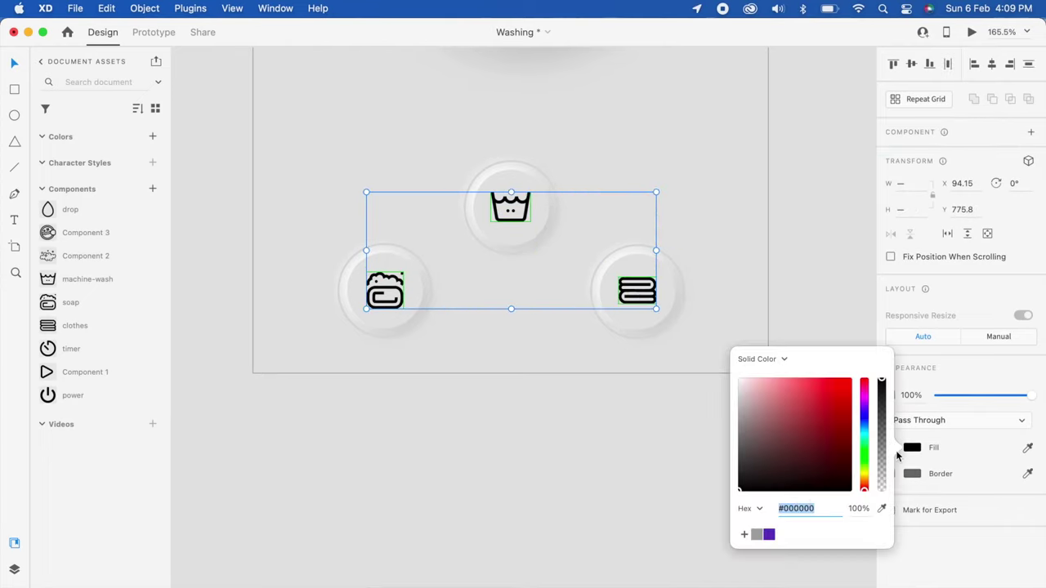
click(756, 534)
click(576, 478)
scroll(576, 478, down, 3)
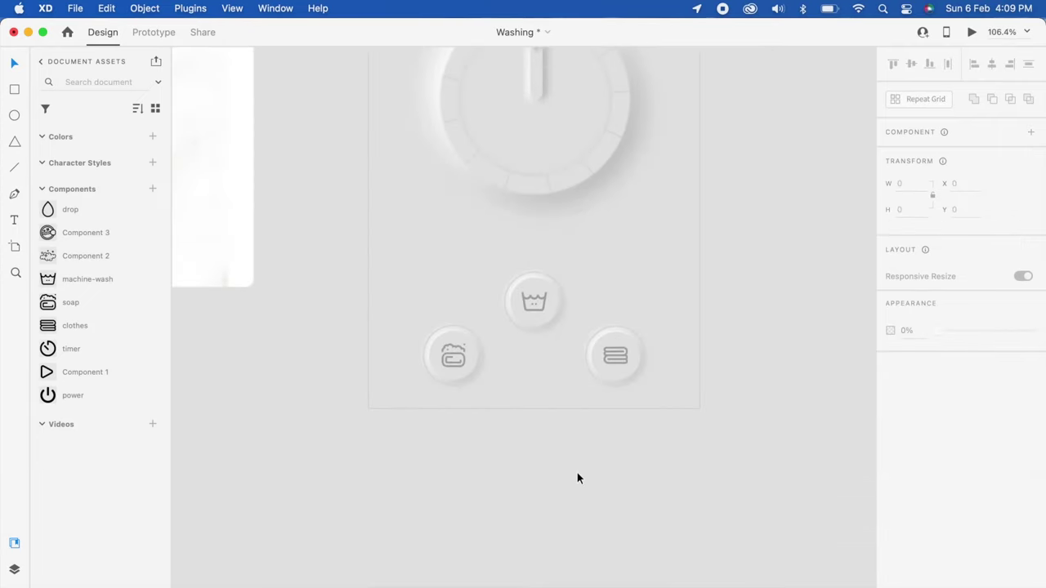
scroll(577, 478, up, 5)
scroll(577, 472, down, 3)
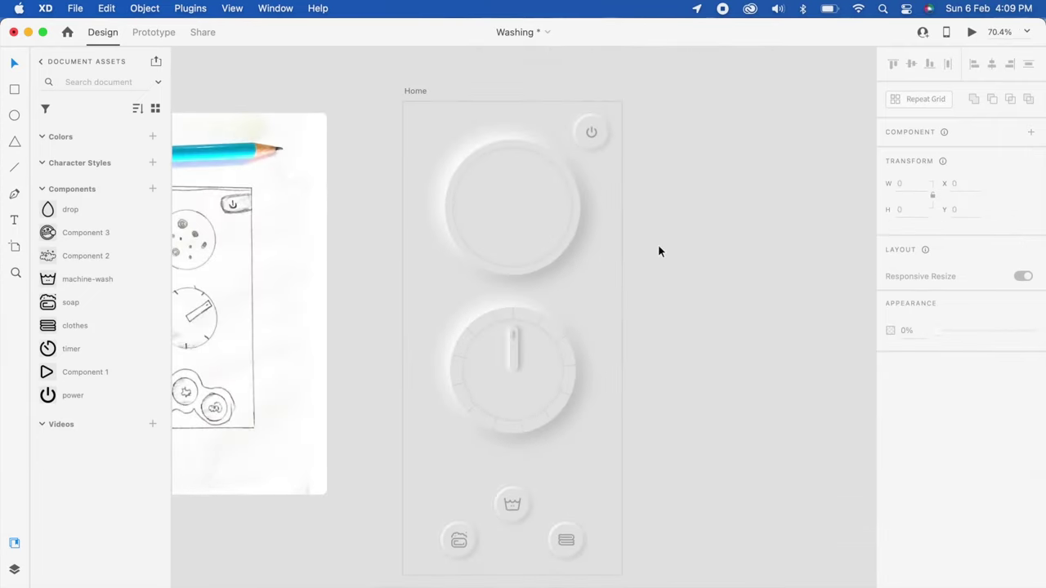
scroll(545, 213, up, 2)
scroll(545, 213, up, 1)
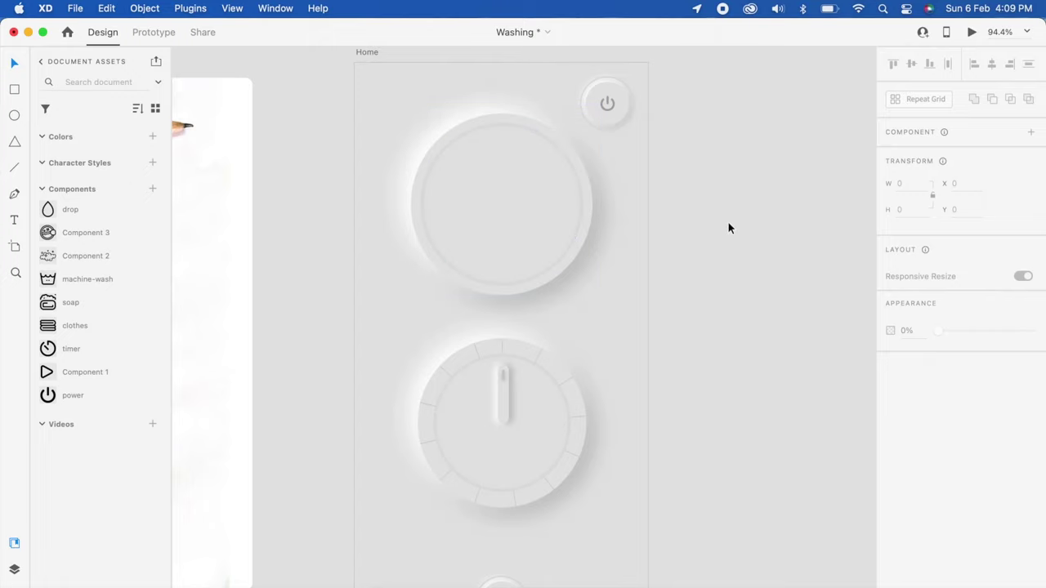
scroll(727, 221, up, 2)
scroll(584, 152, up, 2)
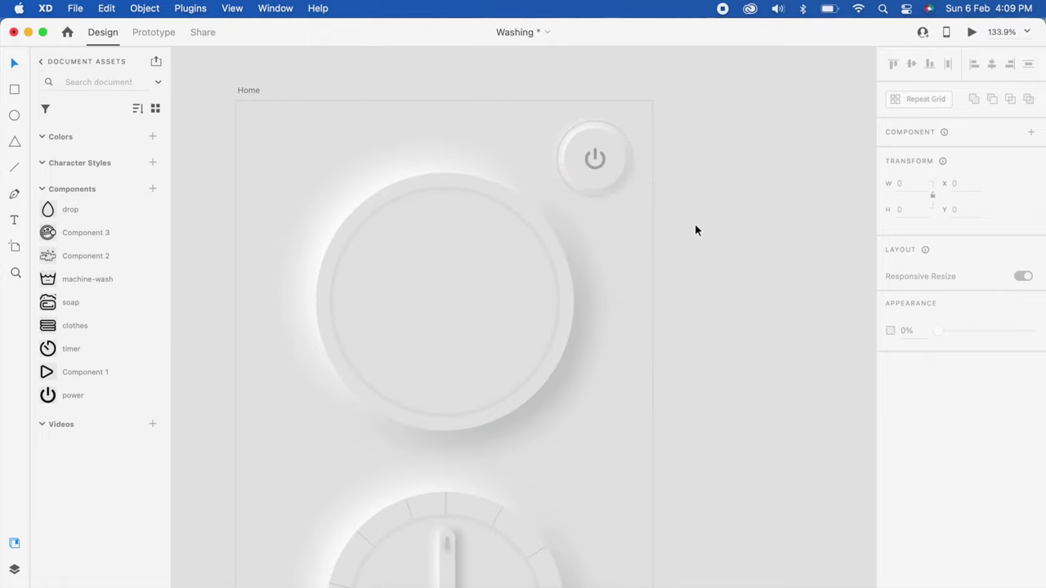
scroll(560, 167, up, 1)
scroll(528, 187, down, 3)
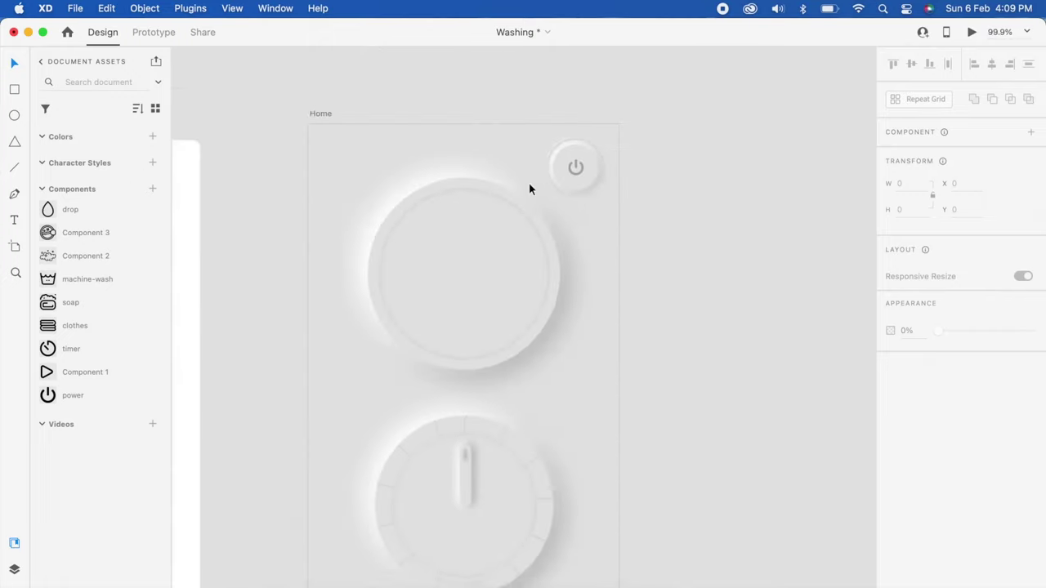
scroll(514, 261, down, 5)
scroll(490, 351, down, 2)
scroll(494, 384, down, 2)
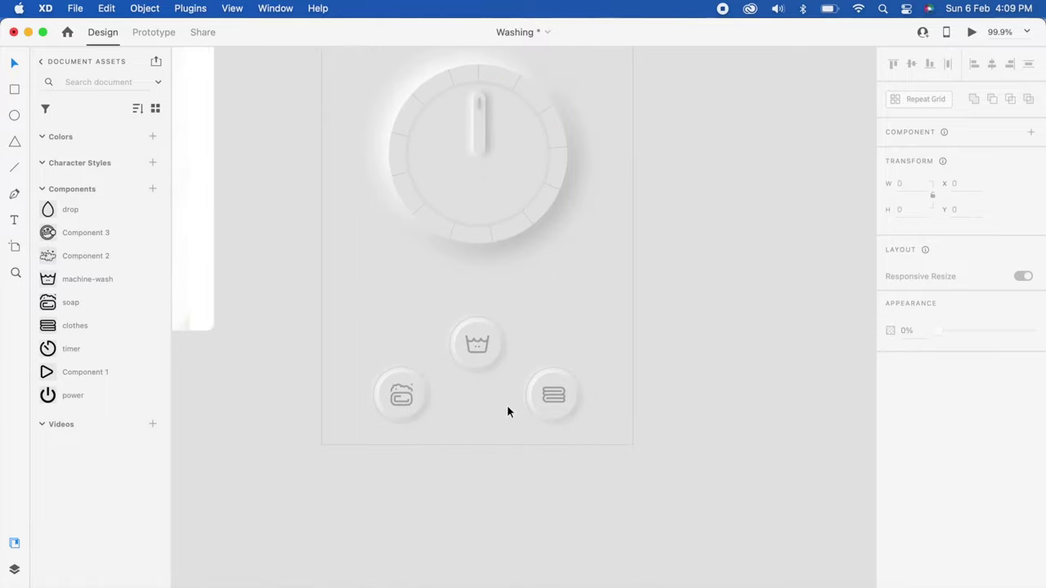
scroll(507, 411, down, 1)
scroll(468, 334, up, 3)
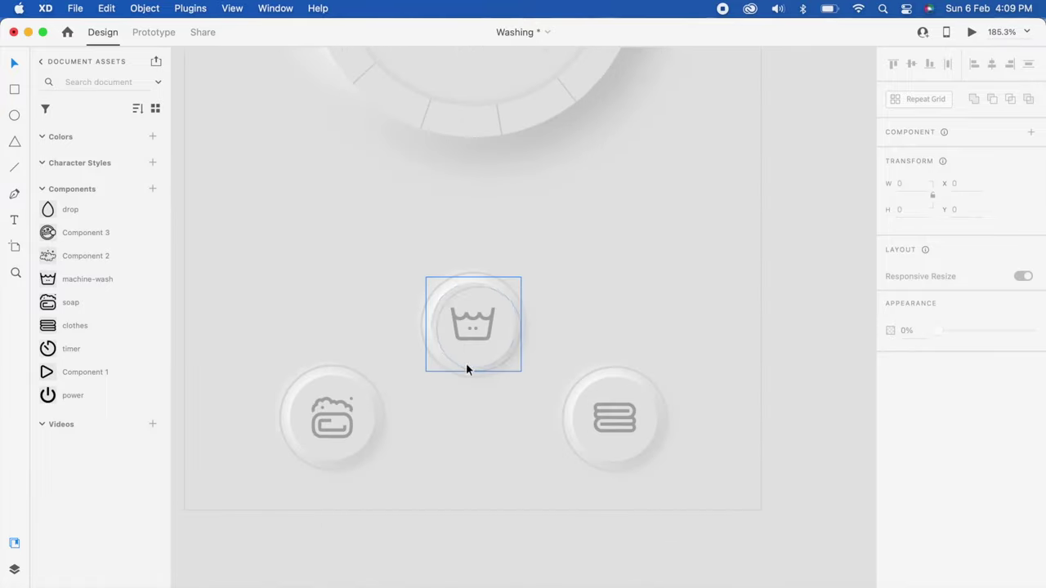
scroll(479, 343, up, 2)
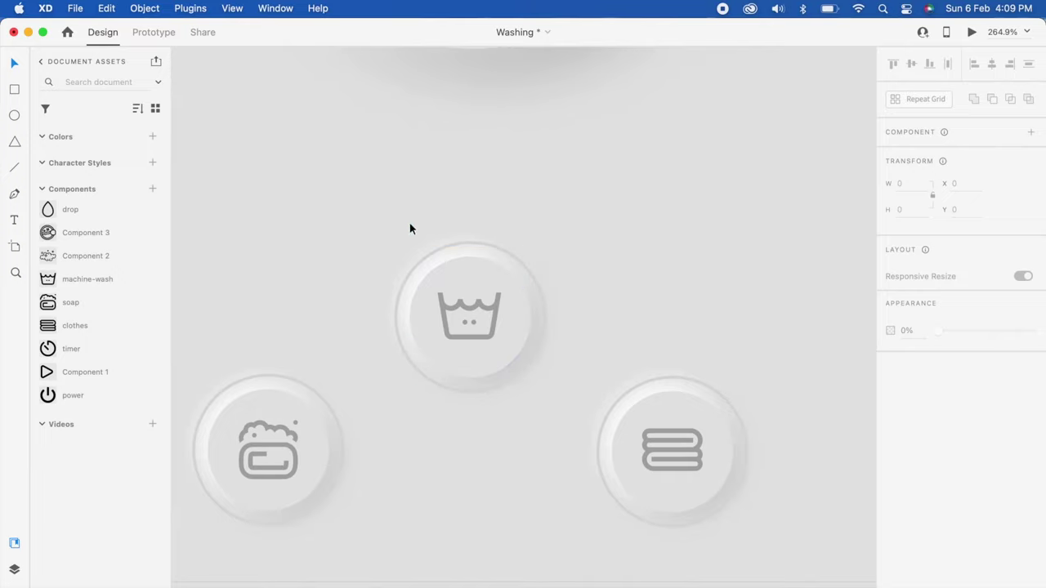
scroll(460, 370, up, 2)
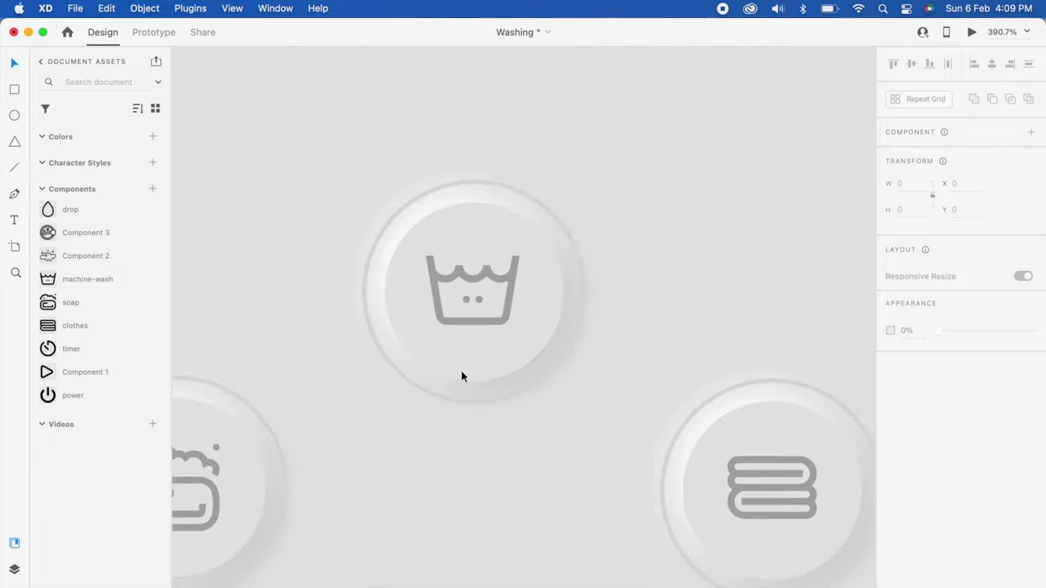
Switch the machine-wash button's inner circle fill to a linear gradient
click(517, 353)
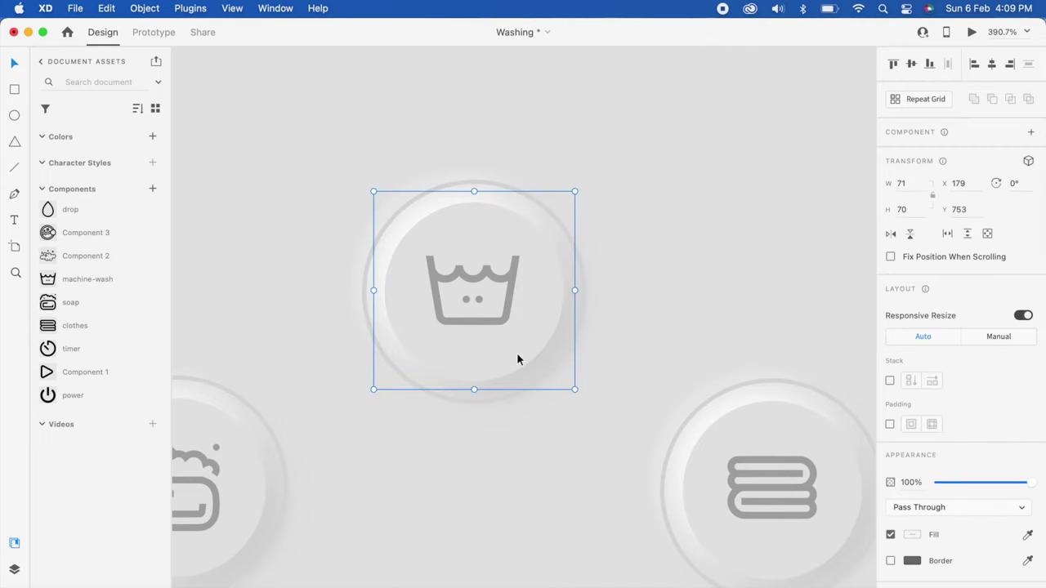
double_click(532, 258)
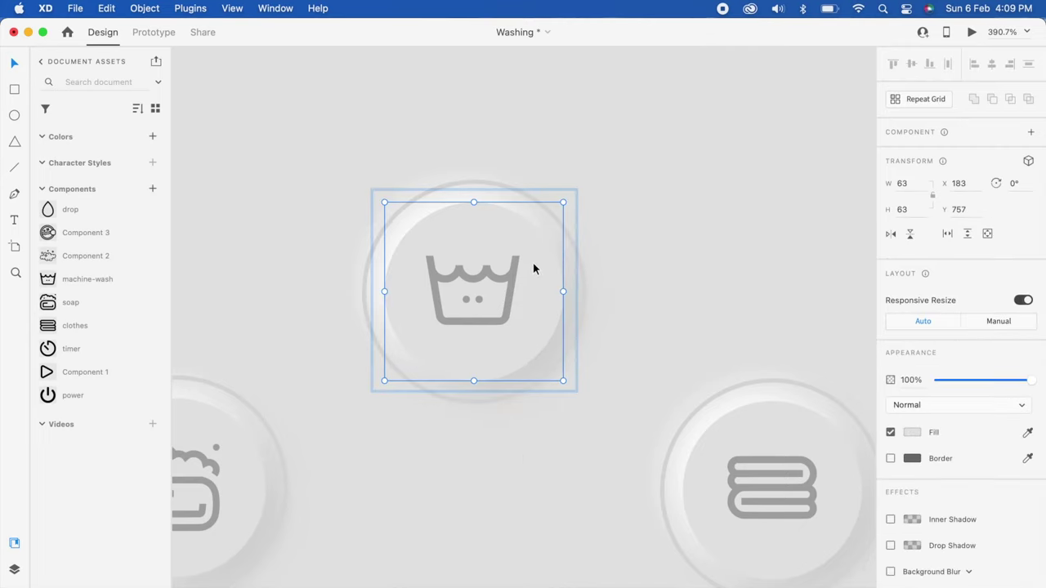
scroll(480, 230, up, 2)
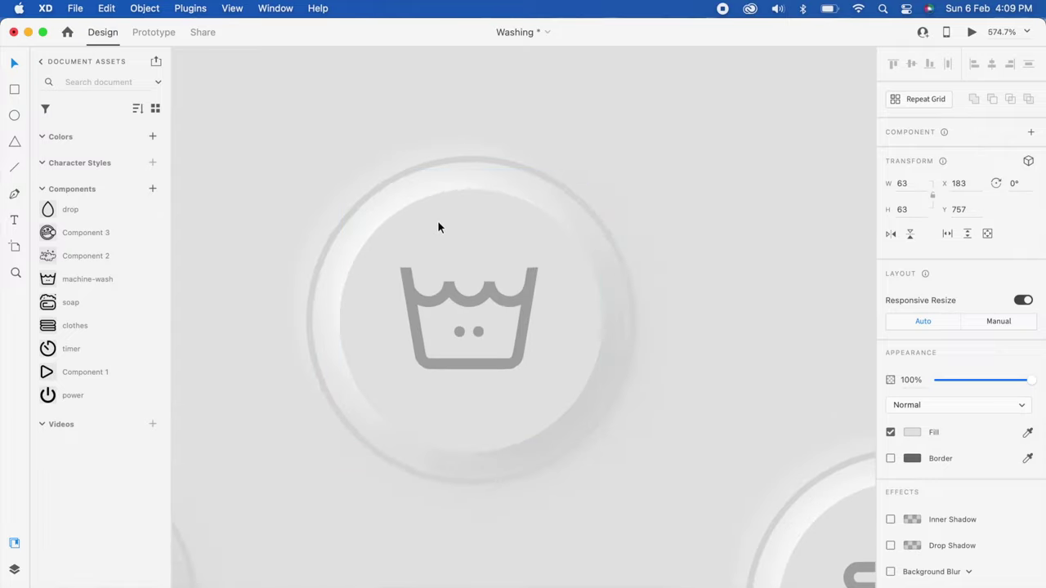
scroll(439, 224, down, 4)
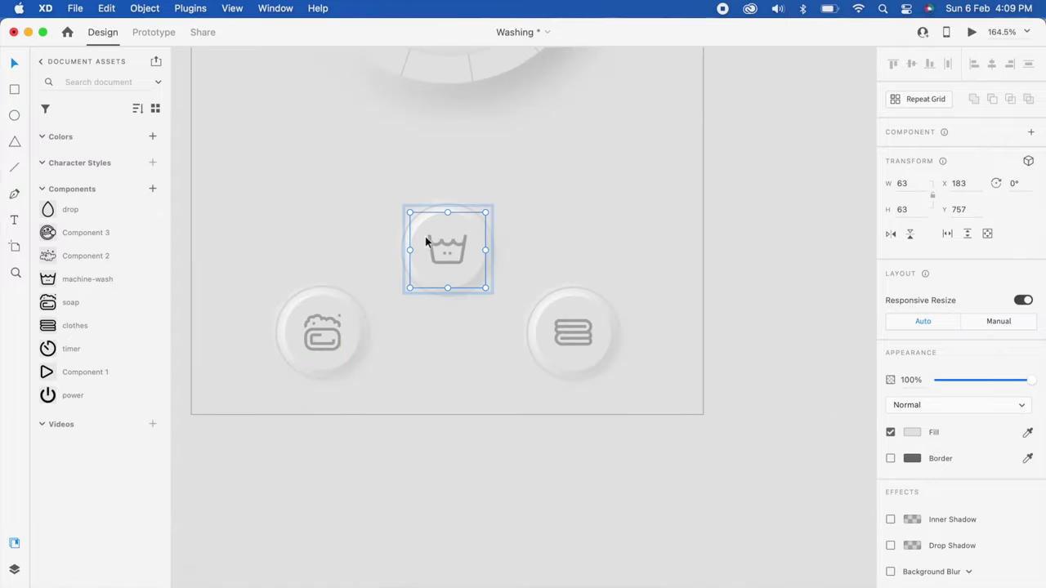
scroll(441, 239, up, 3)
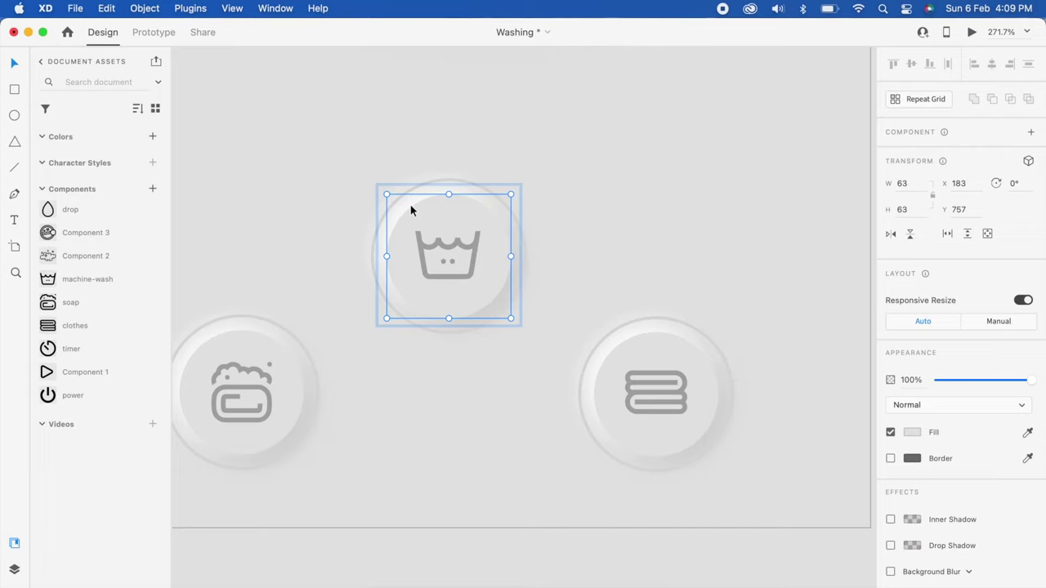
scroll(467, 211, up, 3)
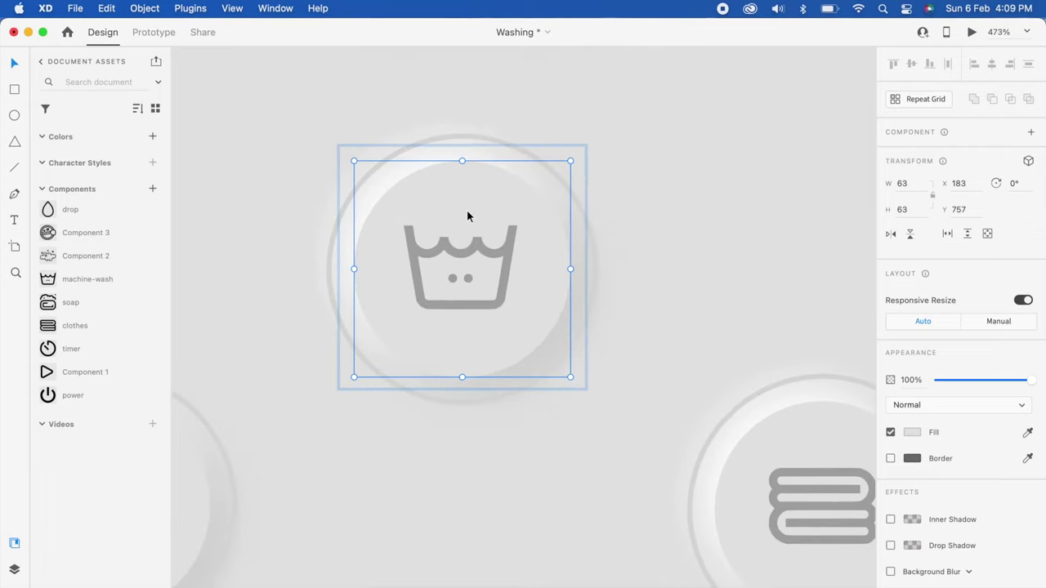
click(911, 433)
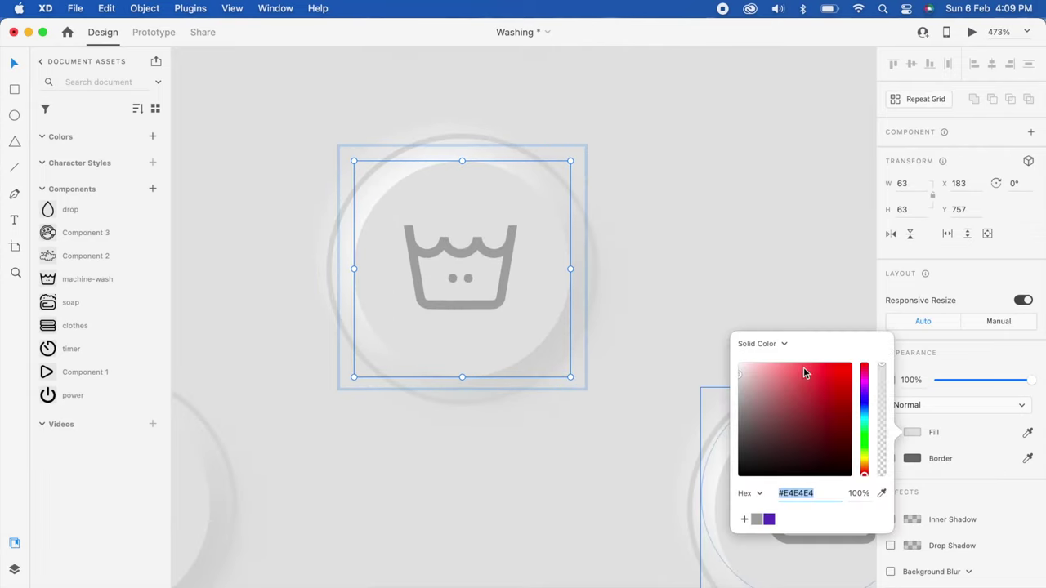
click(766, 343)
click(767, 360)
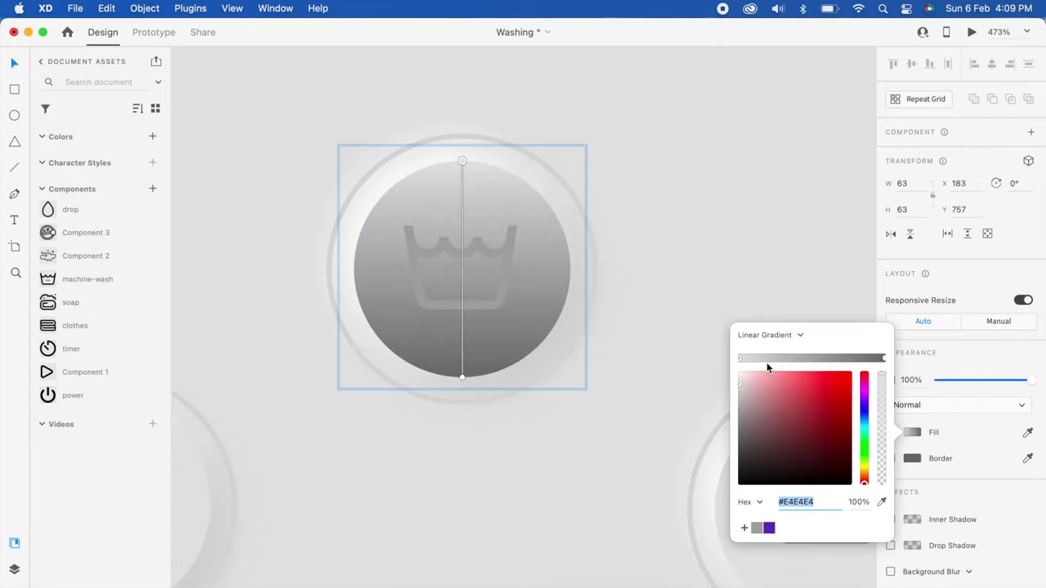
Match both gradient stops to light grey, then lighten toward about #FAFAFA
click(462, 161)
click(461, 378)
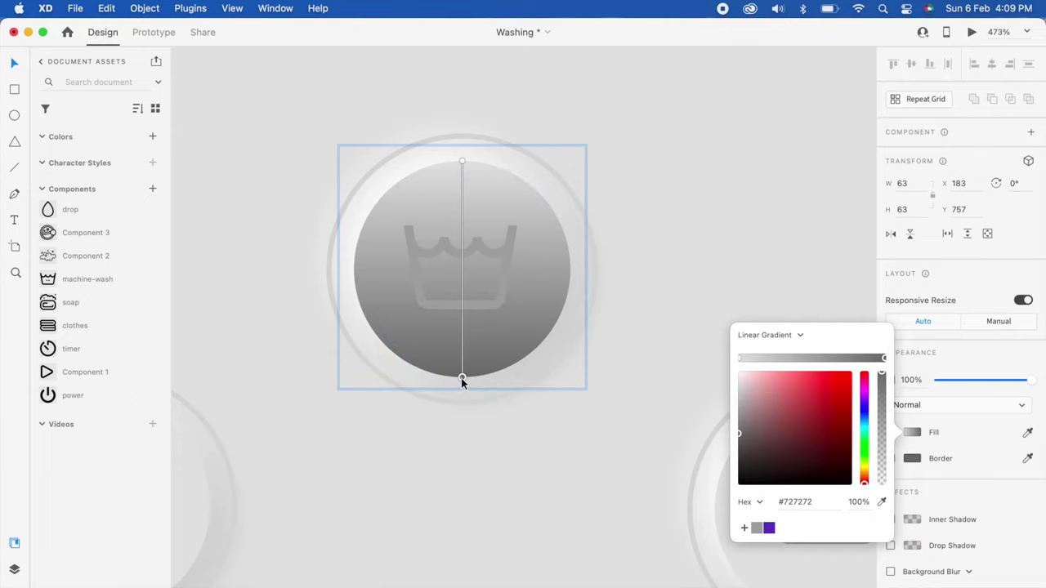
click(882, 501)
click(719, 196)
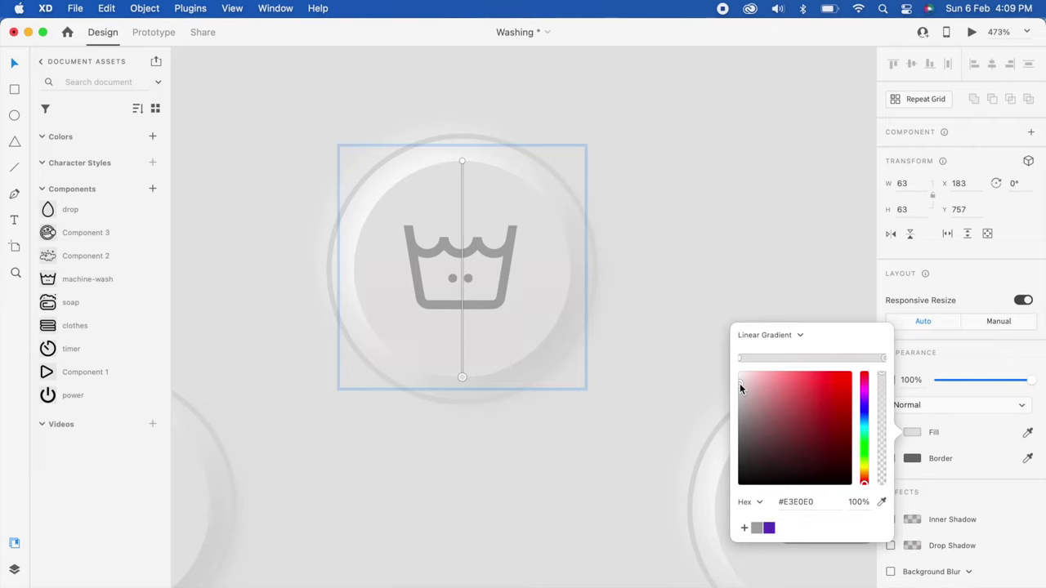
drag(740, 383, 734, 394)
drag(733, 385, 731, 377)
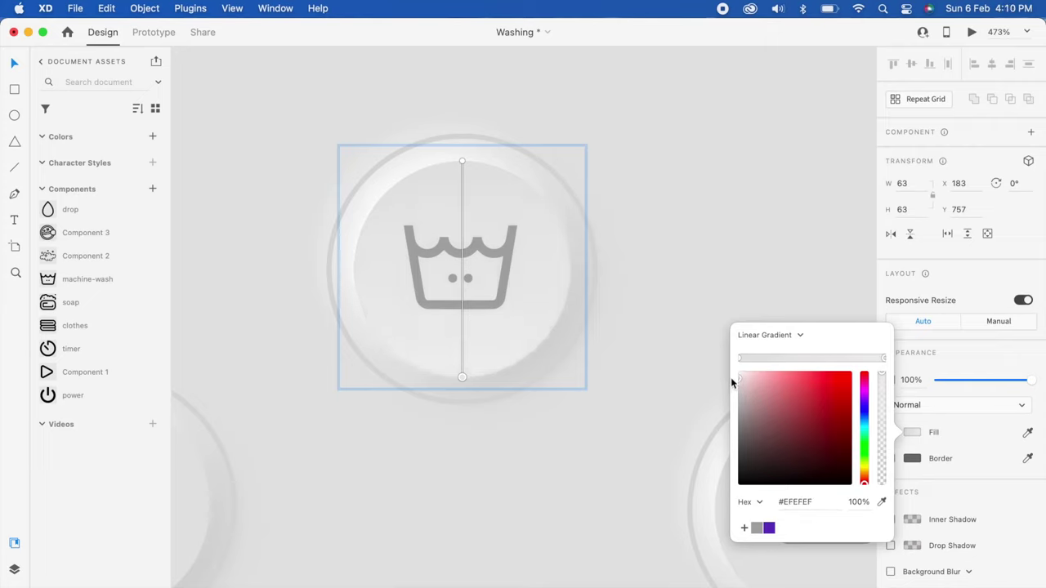
drag(730, 376, 639, 358)
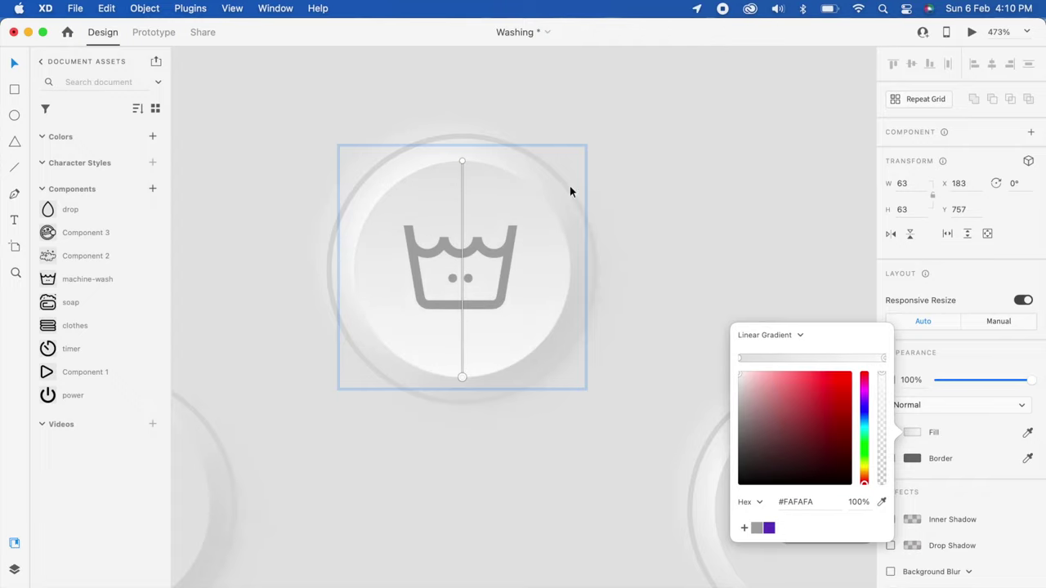
click(637, 190)
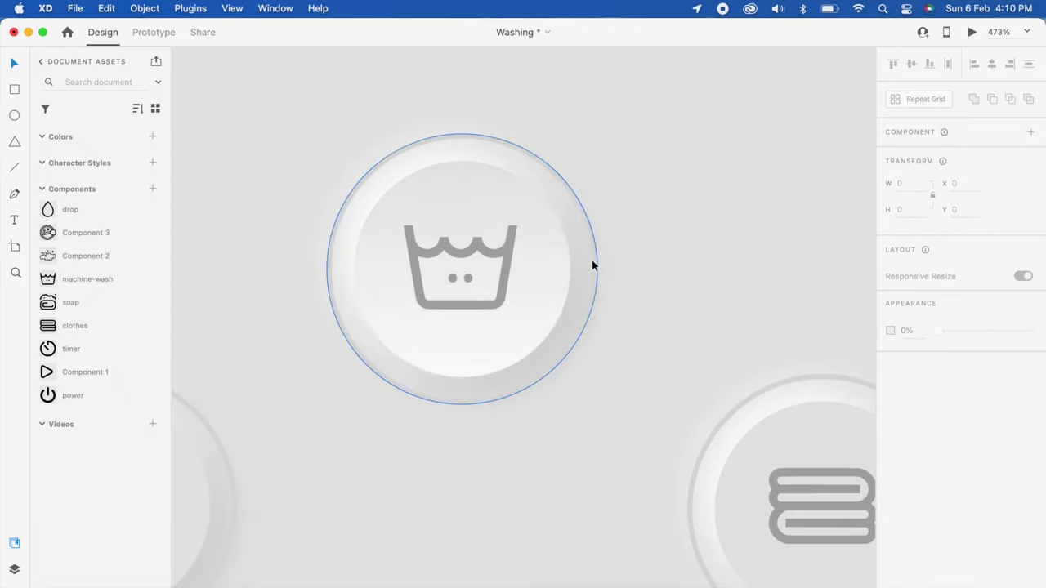
Zoom out and inspect the X/Y positions of the machine-wash, clothes and soap buttons
scroll(592, 261, down, 5)
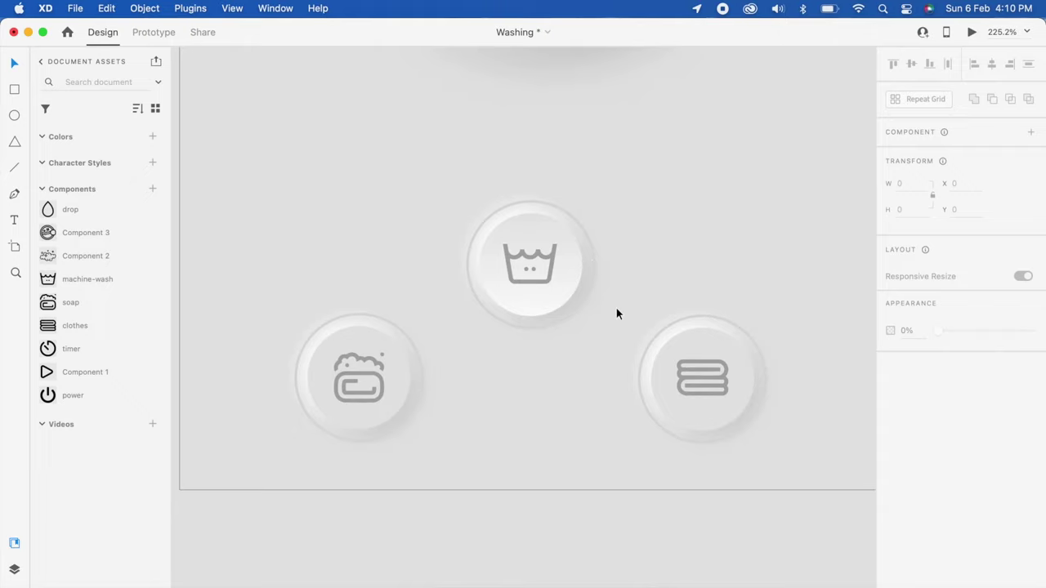
scroll(572, 417, down, 5)
scroll(573, 417, up, 2)
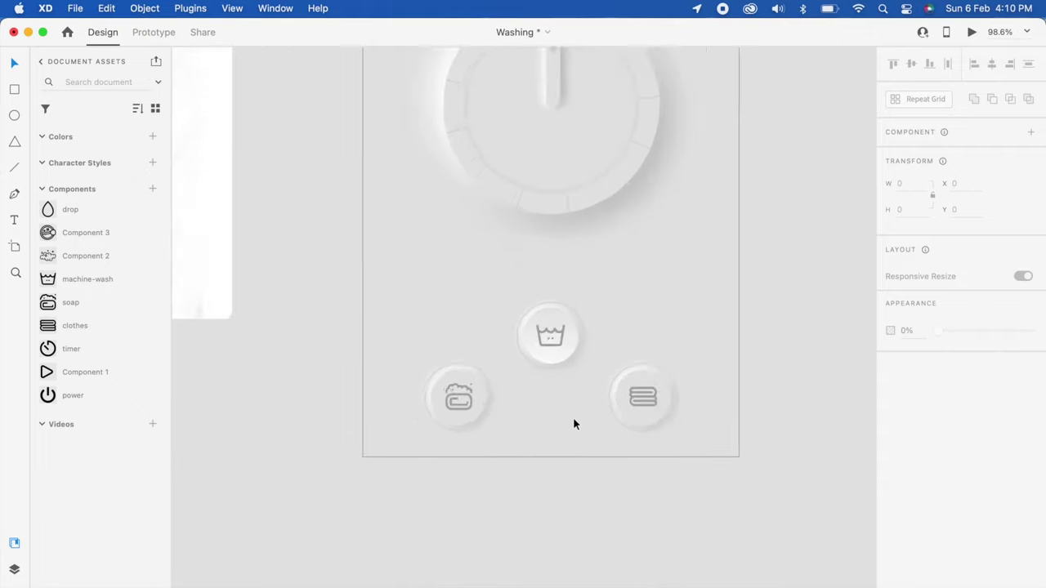
scroll(572, 416, up, 2)
scroll(509, 319, up, 3)
scroll(509, 320, down, 2)
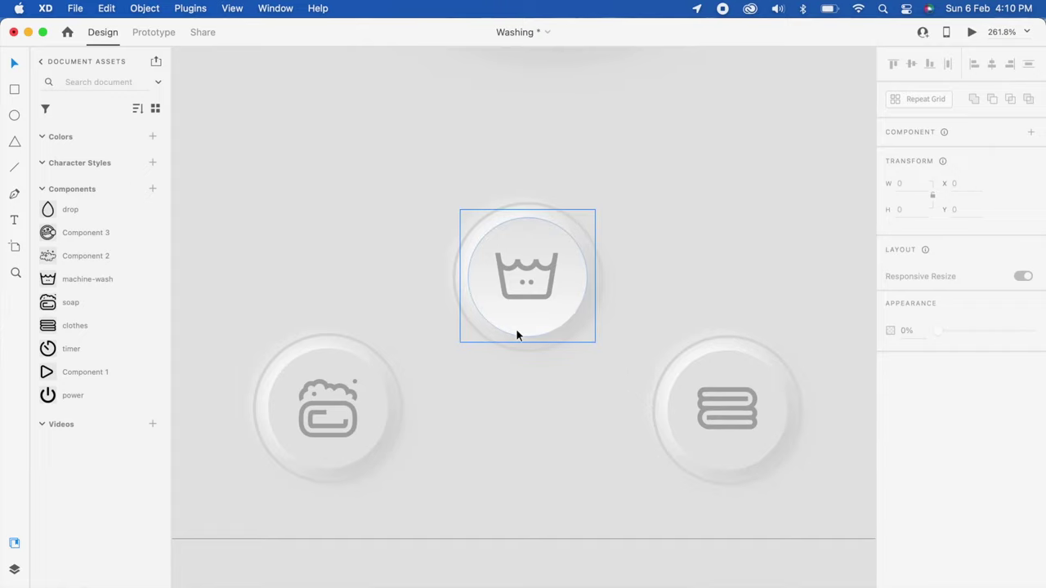
scroll(550, 314, up, 1)
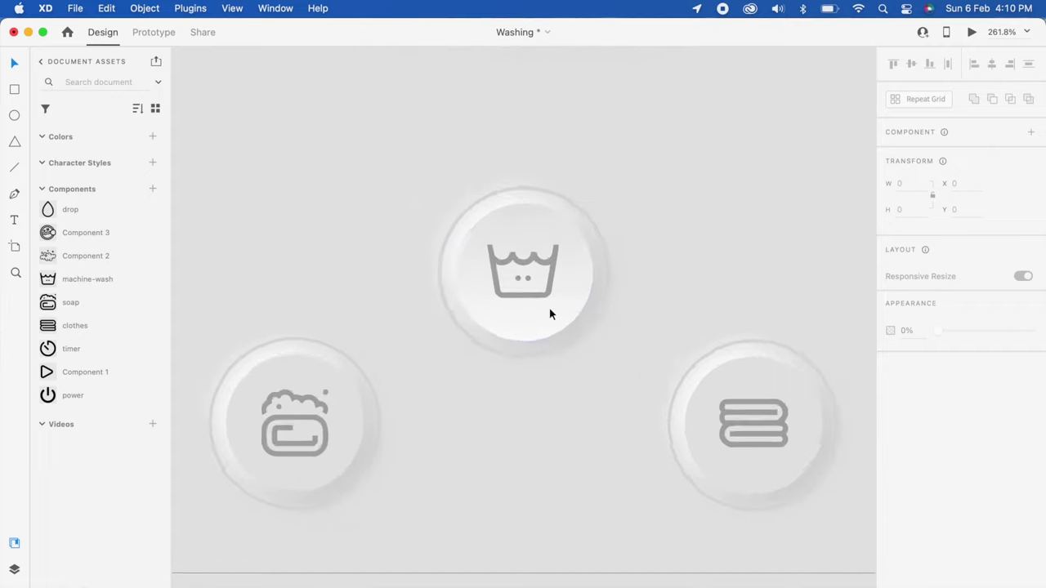
scroll(551, 312, up, 1)
scroll(555, 315, down, 2)
click(565, 321)
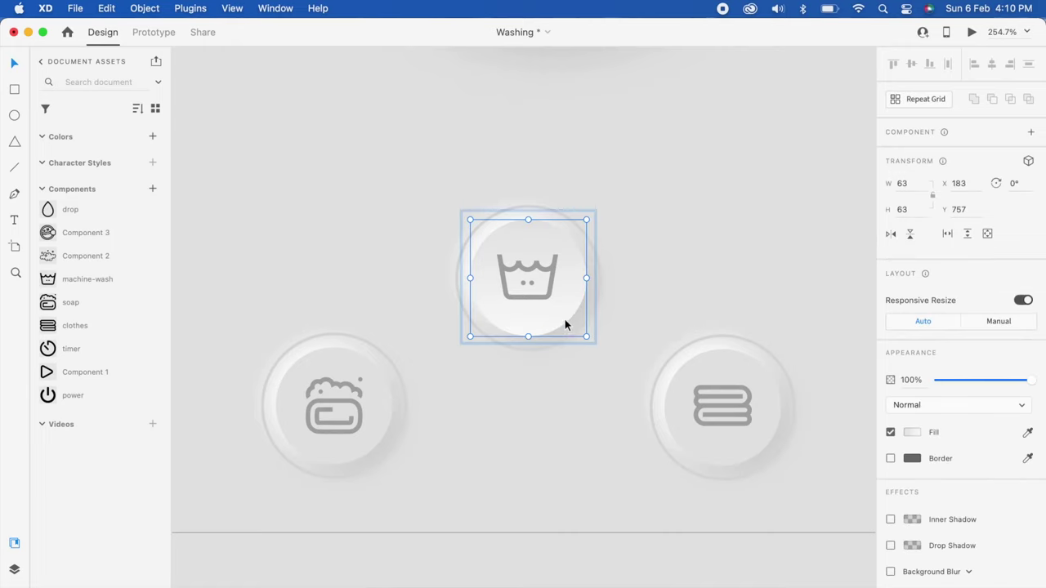
click(690, 456)
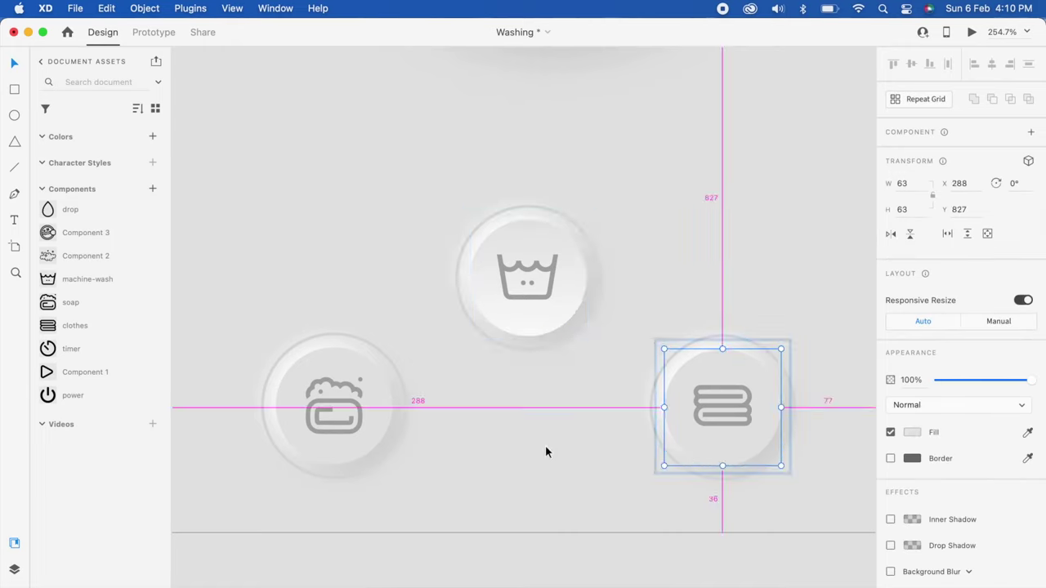
click(366, 449)
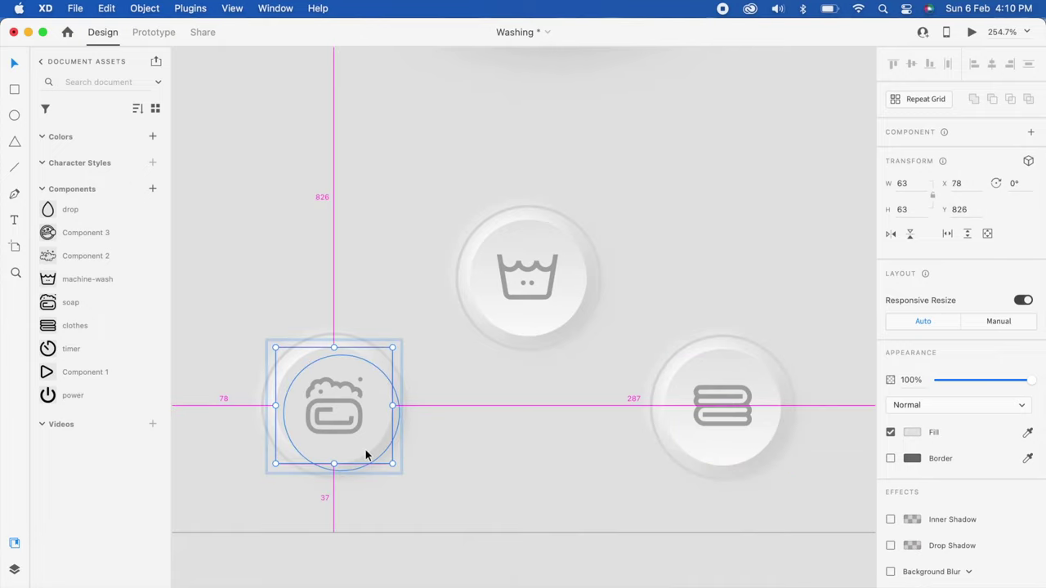
click(518, 459)
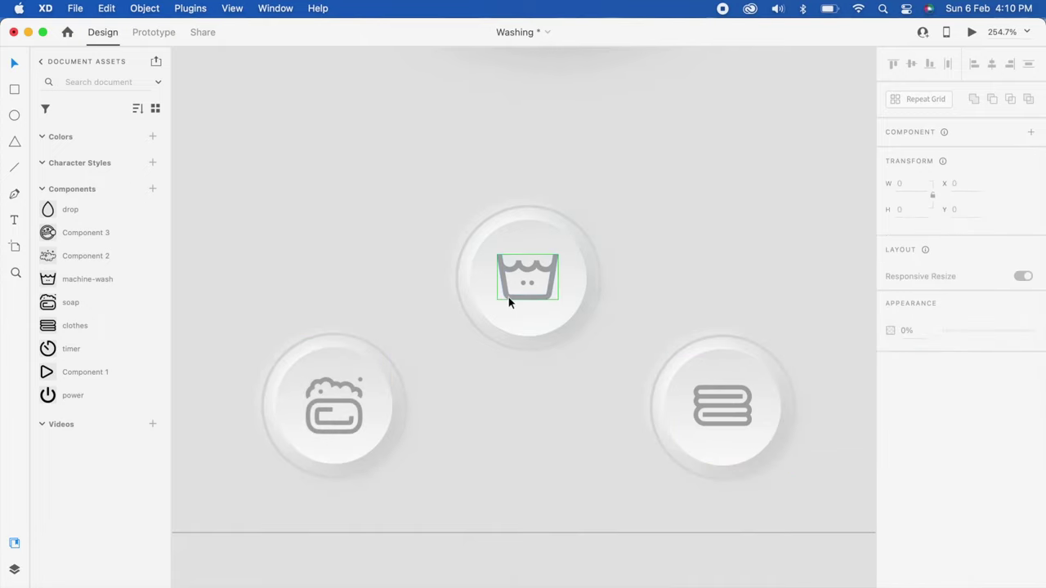
Select the corner power button and zoom in on it
scroll(508, 303, down, 5)
scroll(508, 302, up, 5)
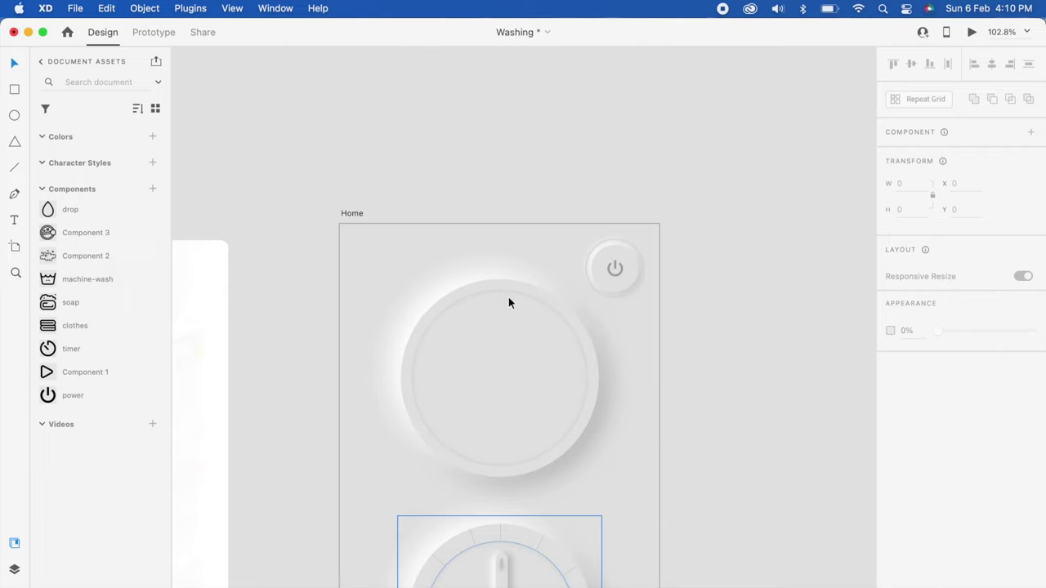
click(612, 278)
scroll(611, 280, up, 5)
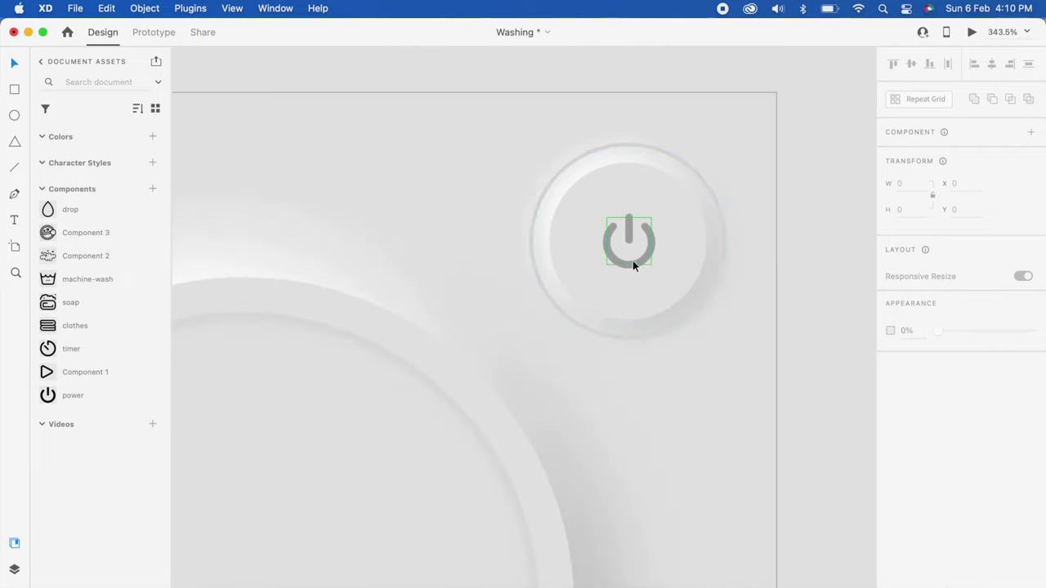
Colour the power icon's outline bright red
double_click(628, 253)
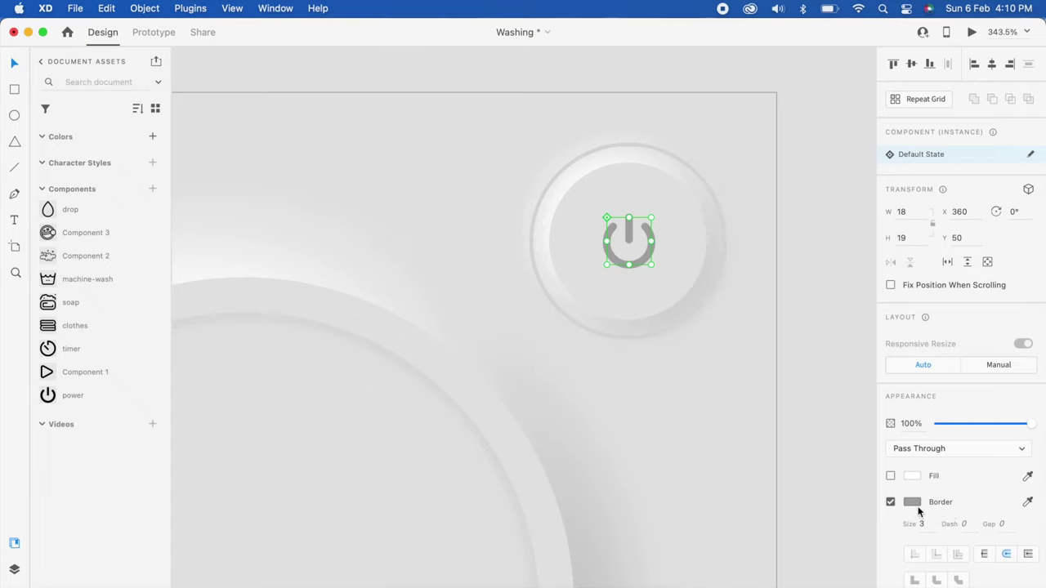
click(912, 502)
click(771, 485)
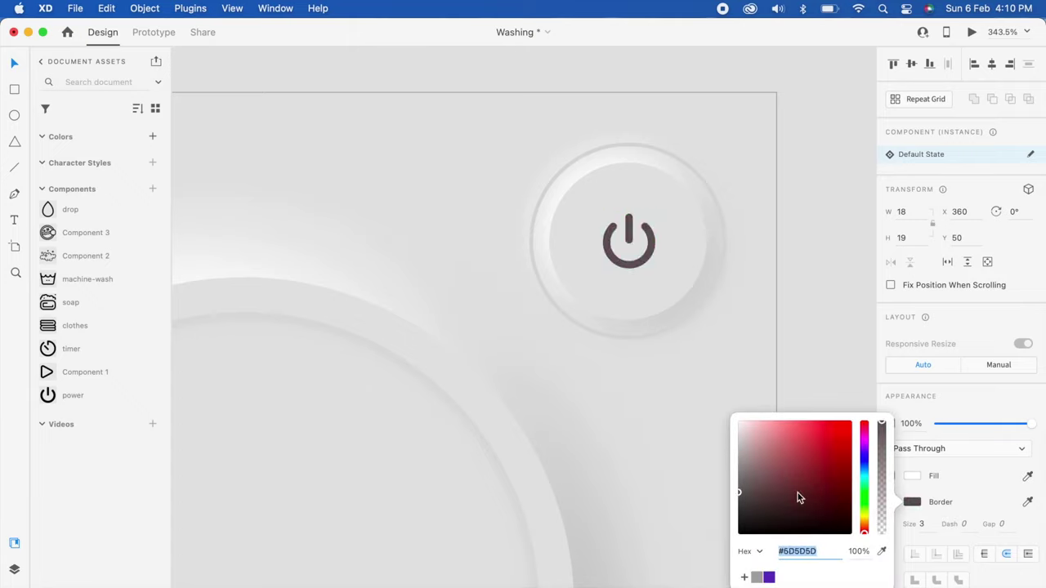
mouse_move(797, 493)
mouse_down()
mouse_move(813, 422)
mouse_move(842, 448)
mouse_move(807, 441)
mouse_up()
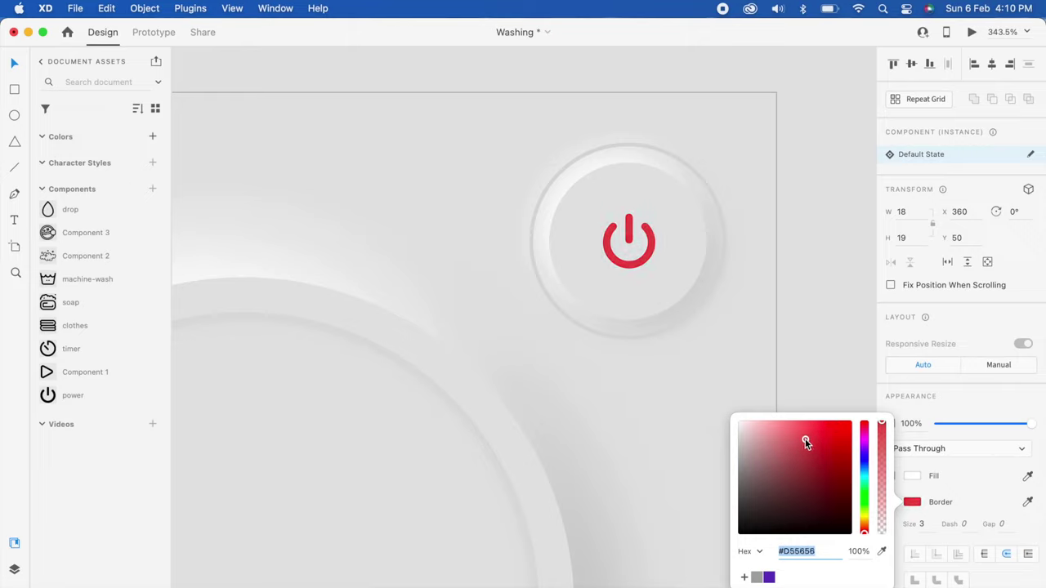
key(Right)
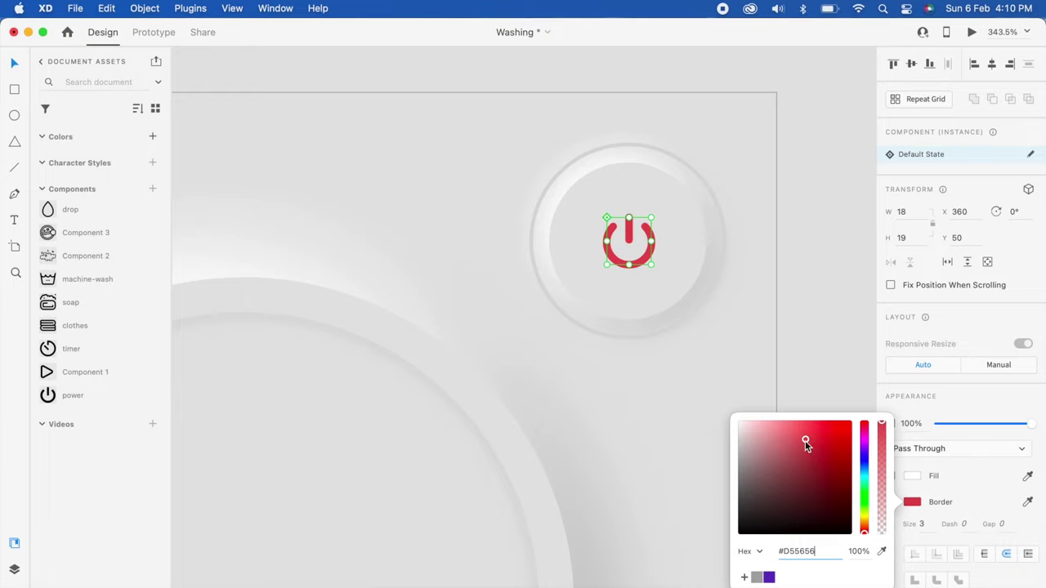
drag(805, 440, 800, 439)
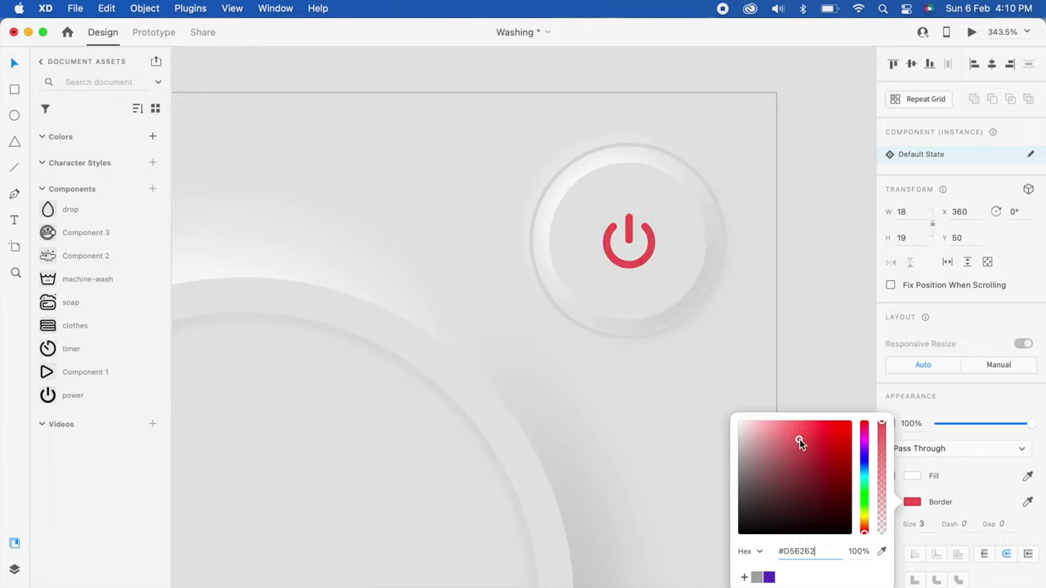
click(663, 252)
double_click(651, 248)
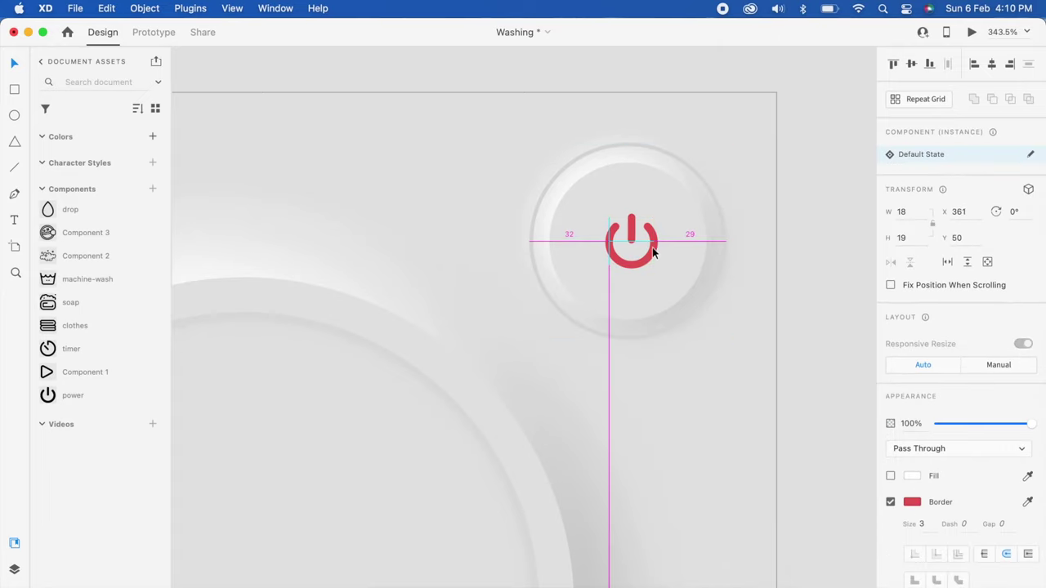
click(912, 503)
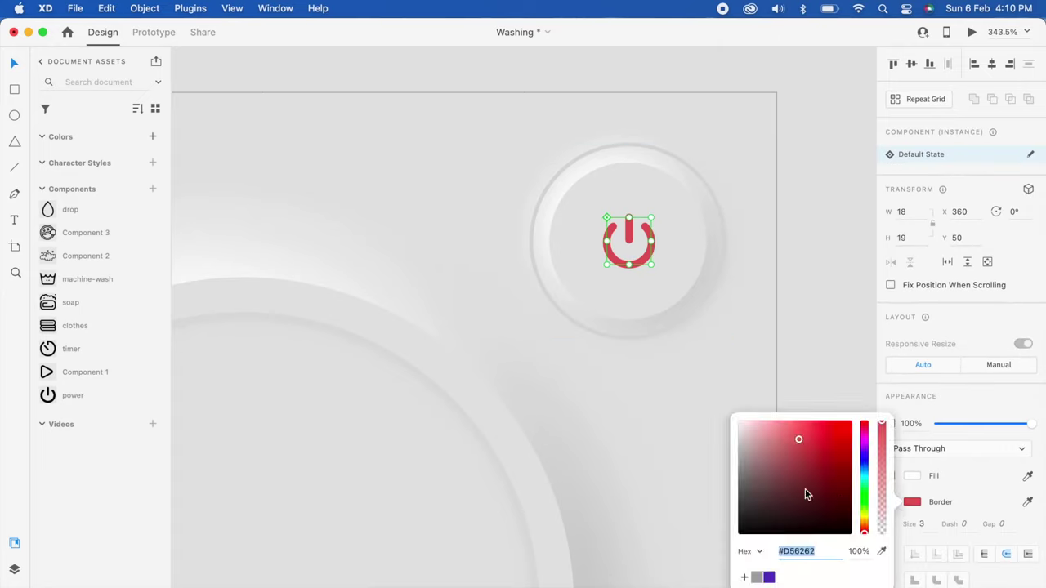
mouse_move(798, 442)
mouse_down()
mouse_move(805, 424)
mouse_move(823, 431)
mouse_up()
click(957, 488)
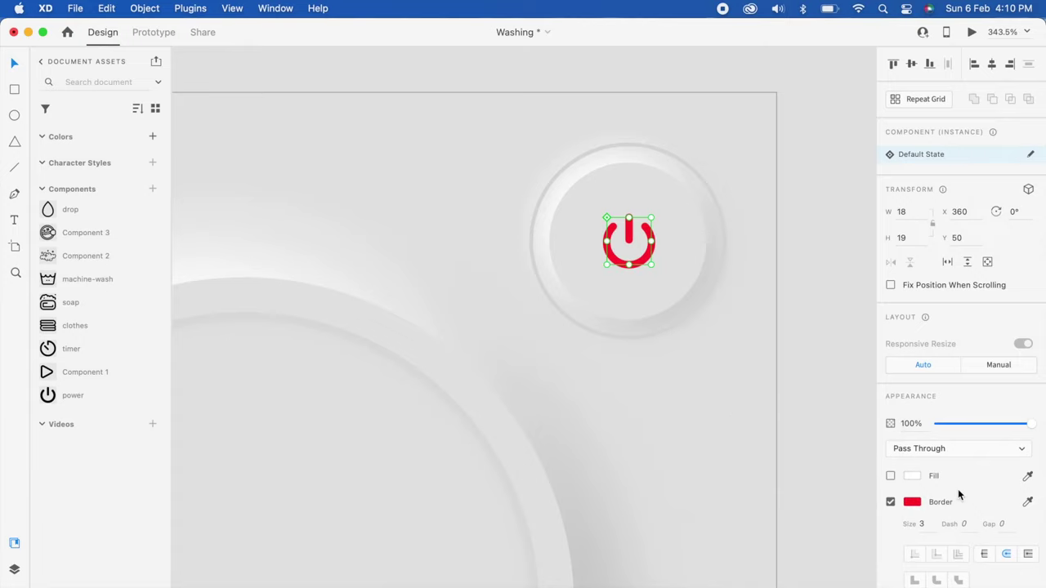
Add a red drop shadow at about 35% opacity beneath the power icon
scroll(952, 502, down, 1)
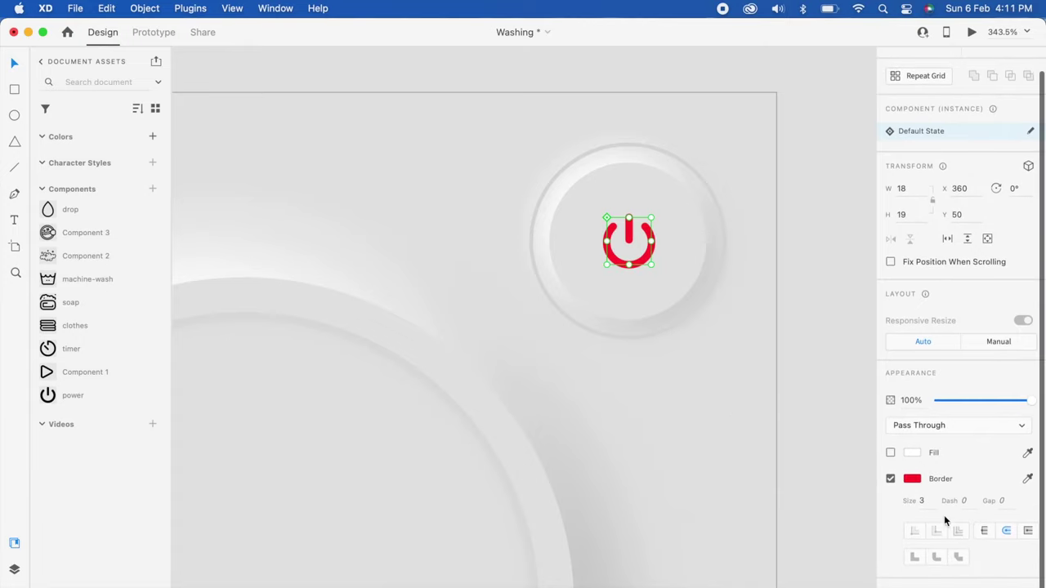
click(649, 251)
scroll(932, 539, down, 4)
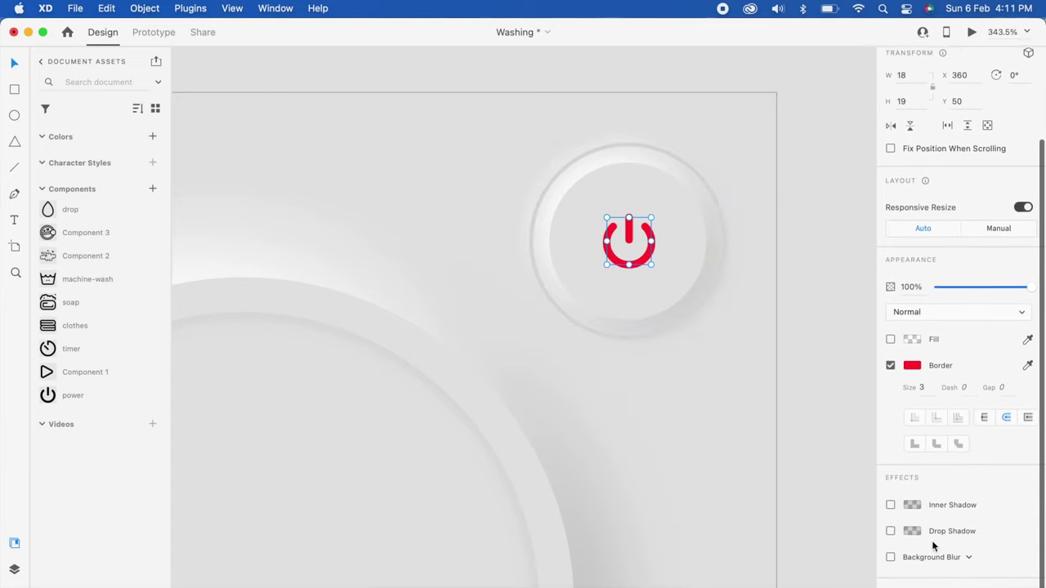
scroll(899, 535, down, 1)
click(892, 532)
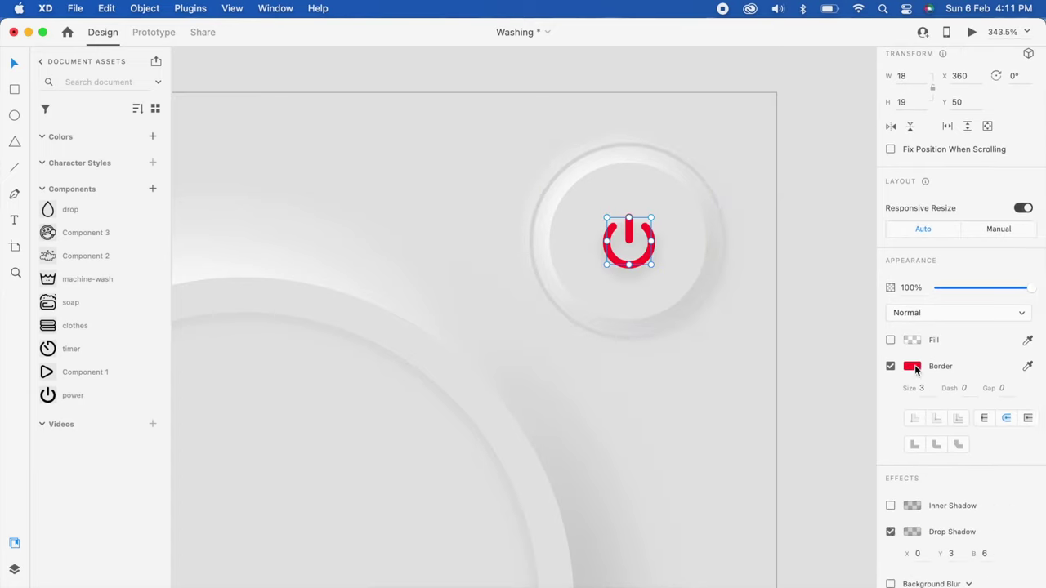
click(912, 532)
drag(810, 442, 847, 434)
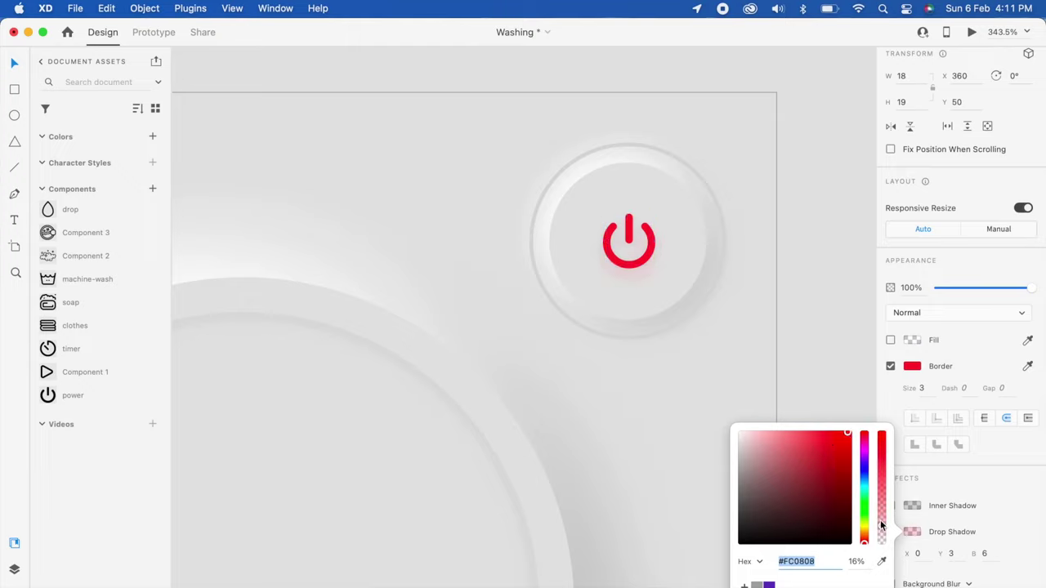
drag(881, 527, 882, 507)
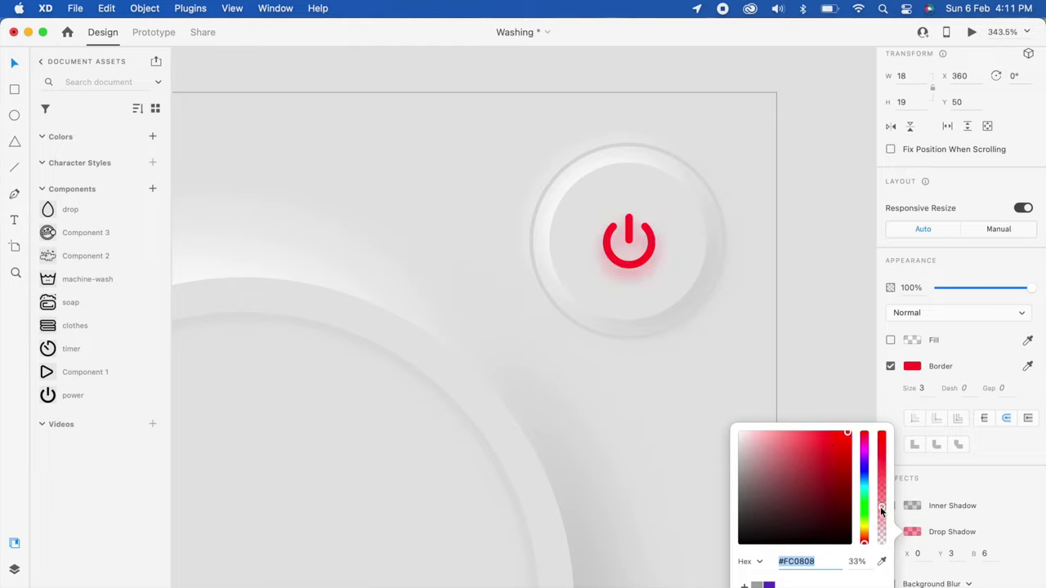
click(663, 384)
key(super+0)
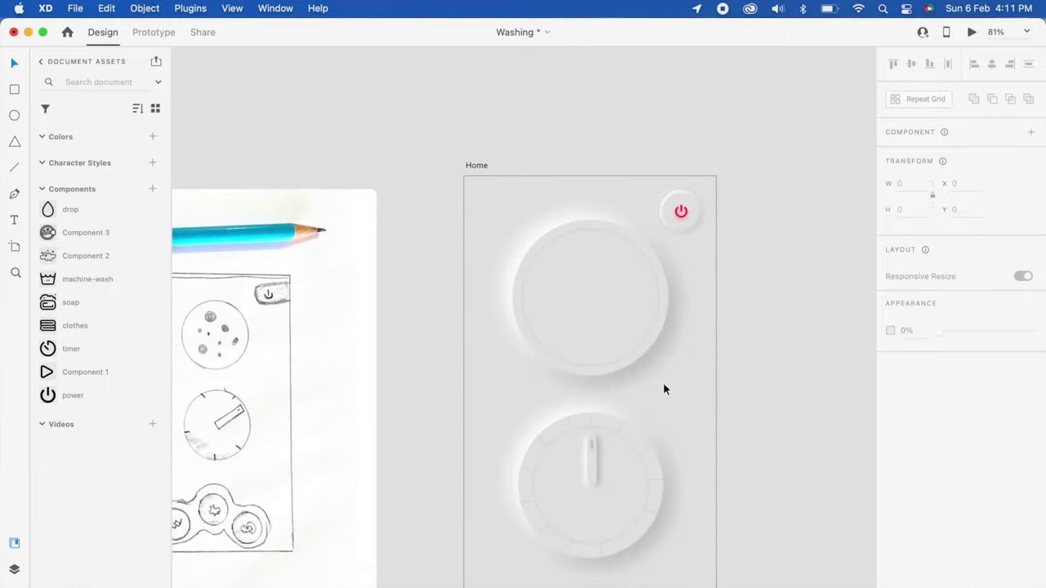
Pan between the hand-drawn sketch artboard and the dial design to compare them
scroll(663, 383, down, 5)
scroll(664, 383, right, 2)
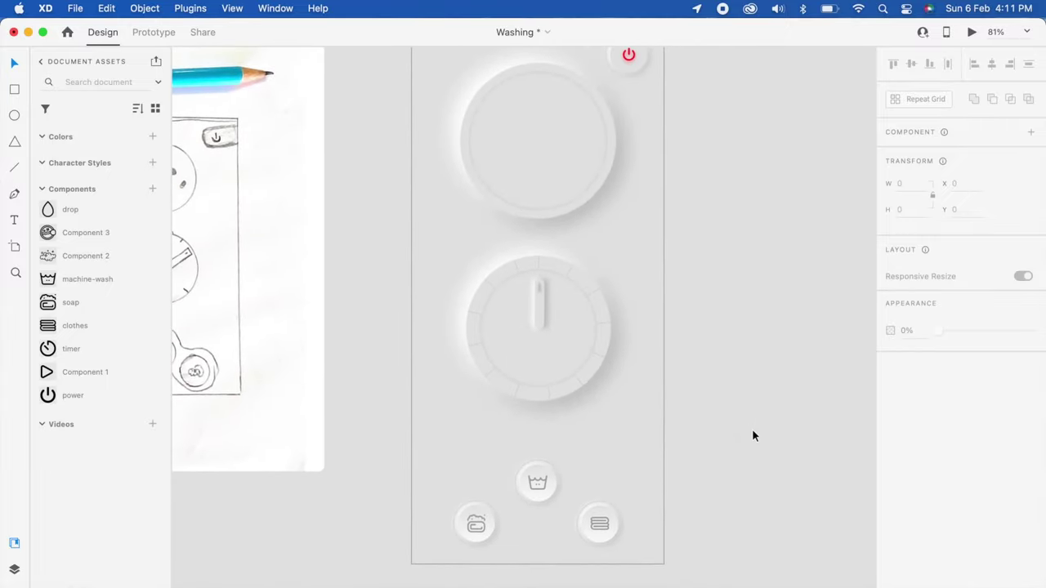
scroll(661, 452, up, 2)
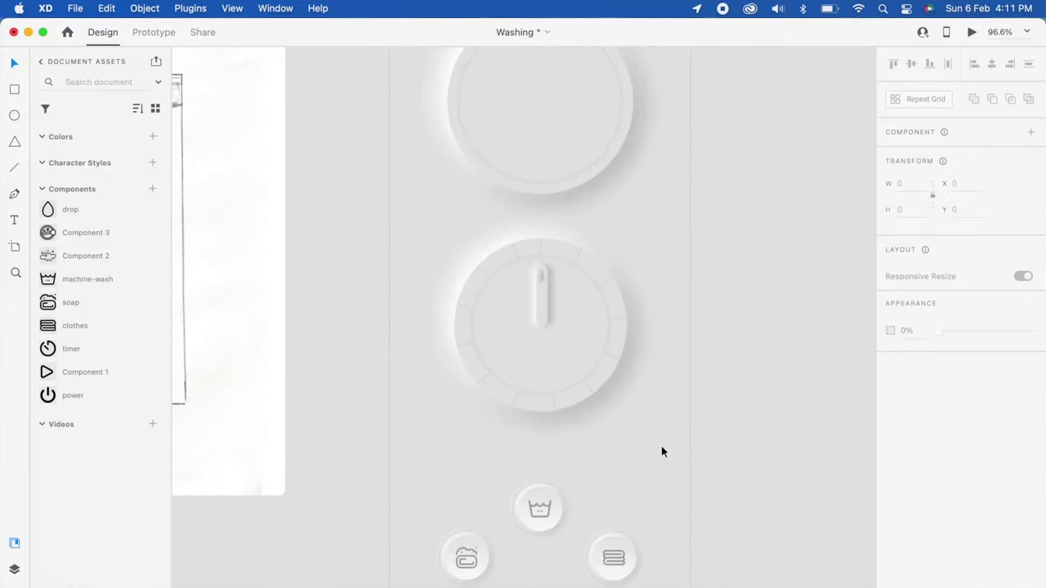
scroll(661, 452, down, 3)
scroll(578, 269, up, 2)
scroll(586, 424, down, 2)
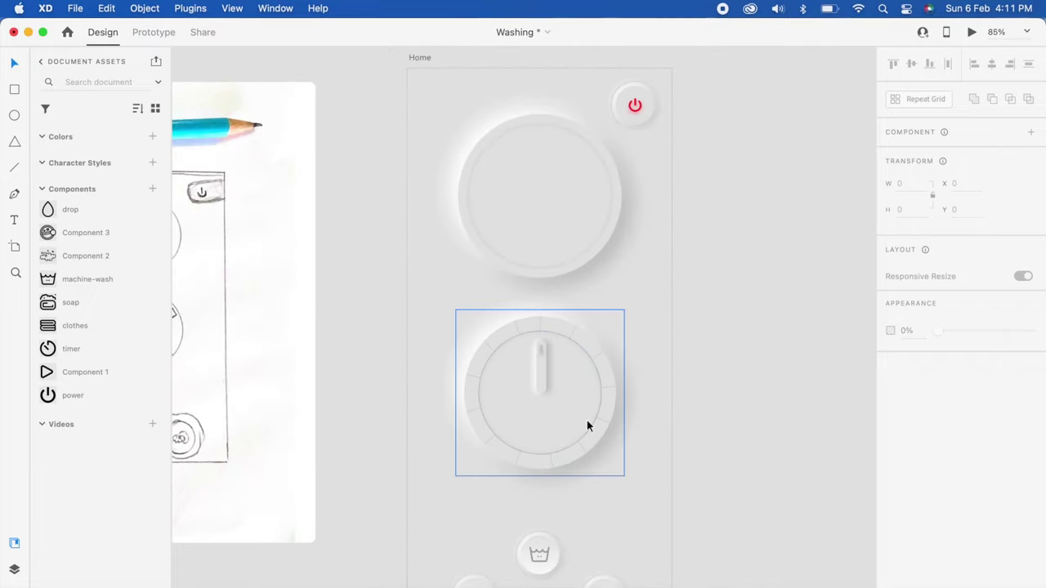
scroll(587, 425, up, 2)
scroll(571, 452, down, 2)
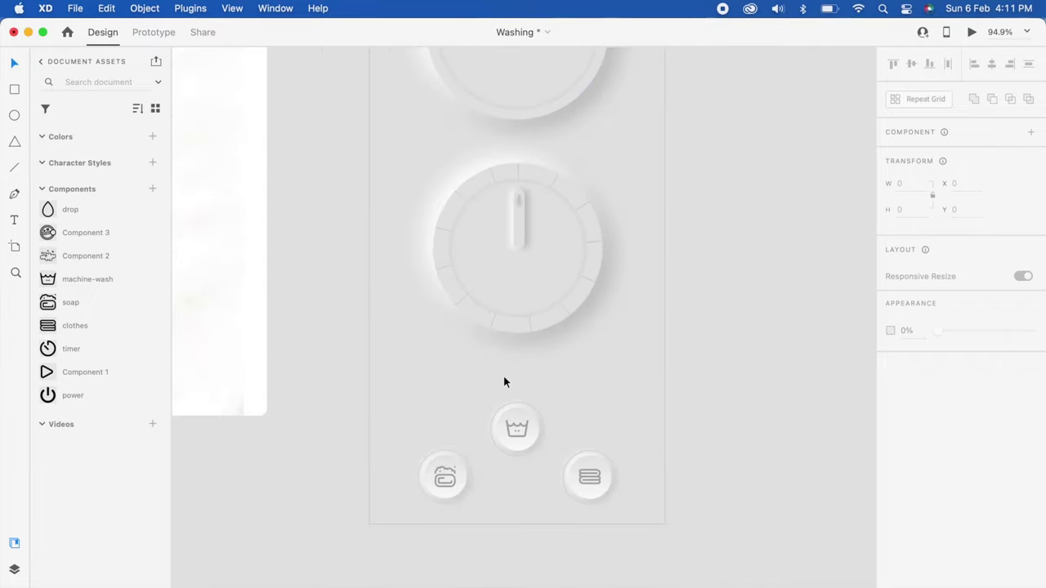
scroll(512, 351, up, 2)
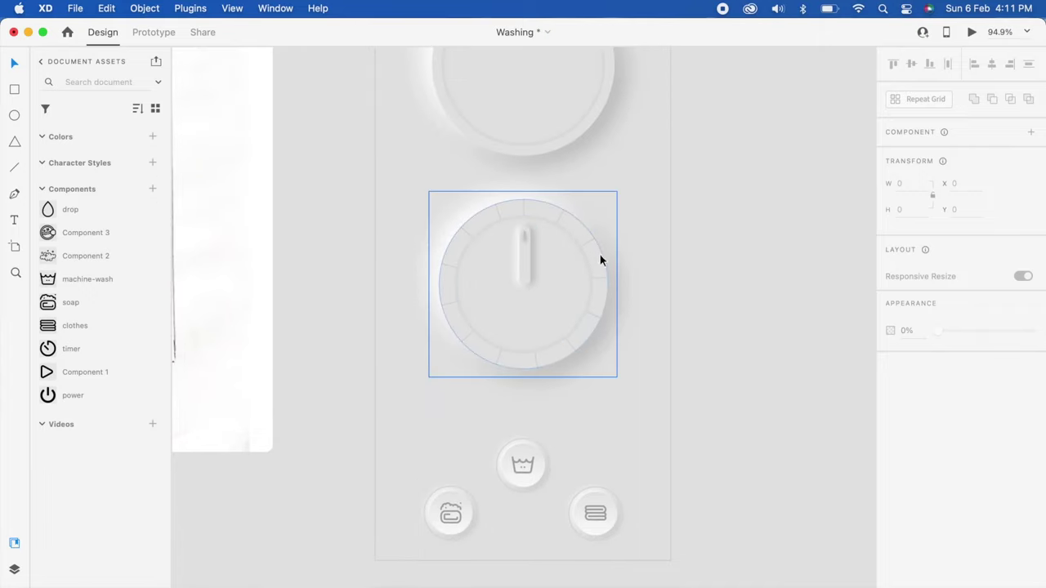
scroll(502, 320, left, 1)
scroll(502, 320, left, 8)
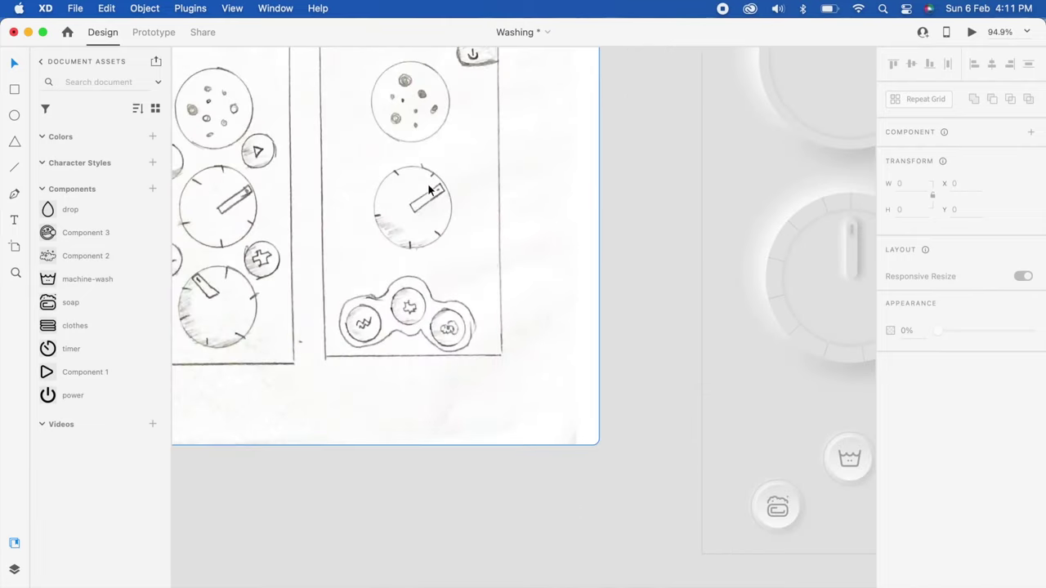
scroll(428, 190, right, 5)
scroll(631, 301, right, 2)
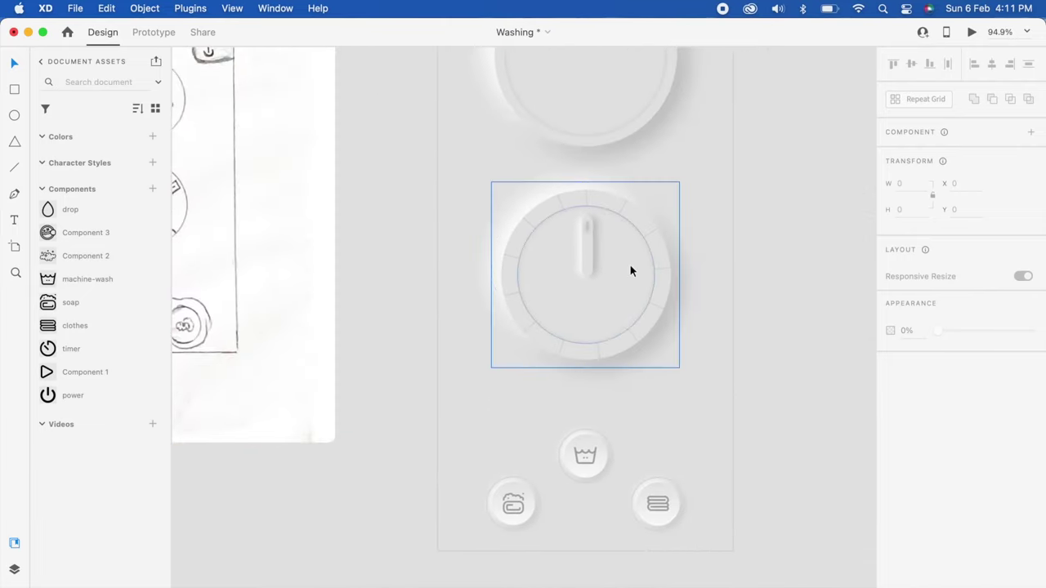
scroll(631, 289, down, 2)
scroll(549, 344, up, 2)
scroll(490, 304, down, 2)
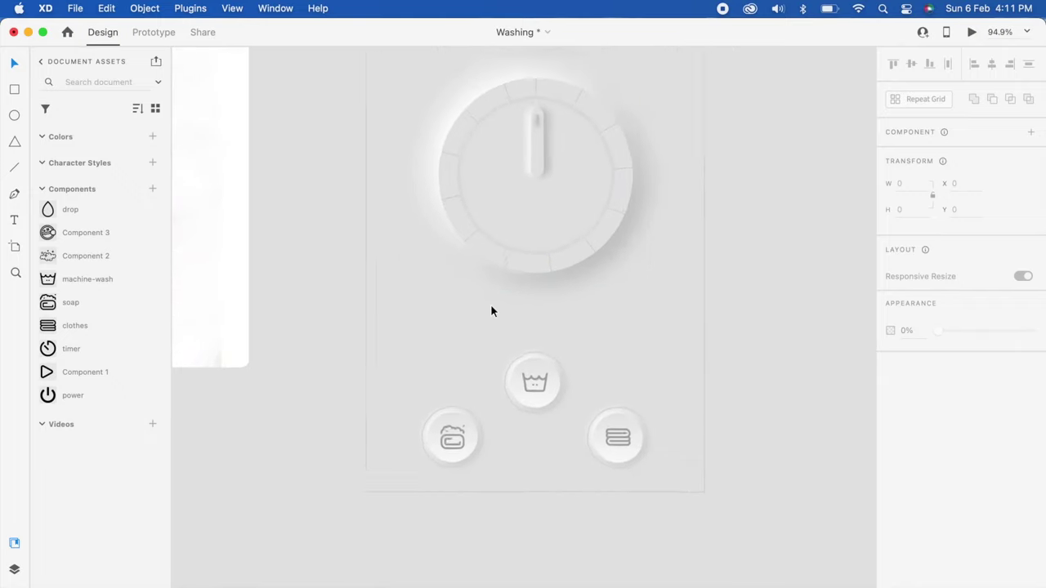
scroll(491, 304, up, 2)
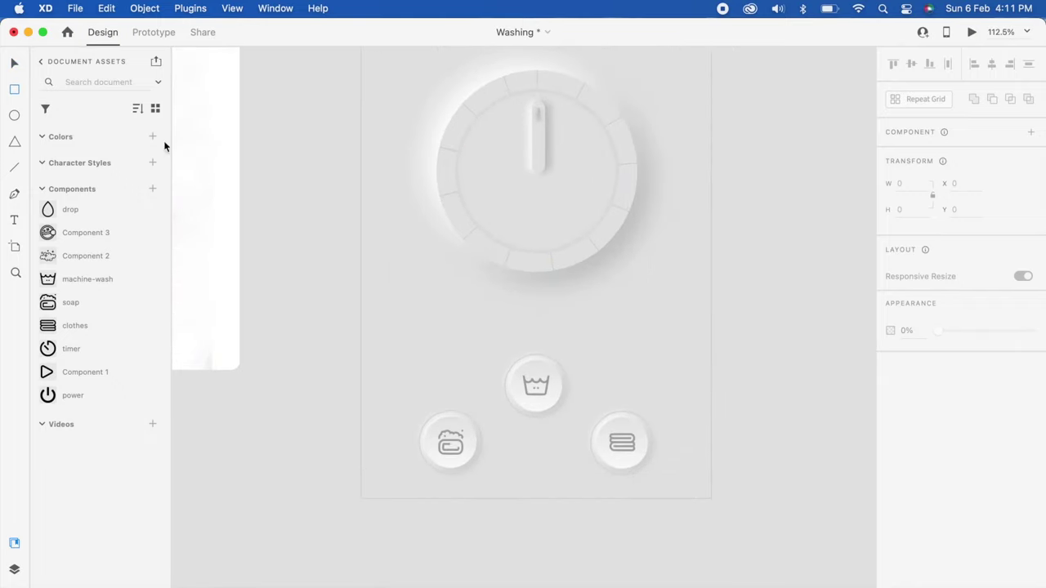
scroll(486, 335, up, 3)
Draw a horizontally centred rectangle above the wash button with corner radius 9 and no border
mouse_move(480, 285)
mouse_down()
mouse_move(596, 313)
mouse_move(626, 341)
mouse_up()
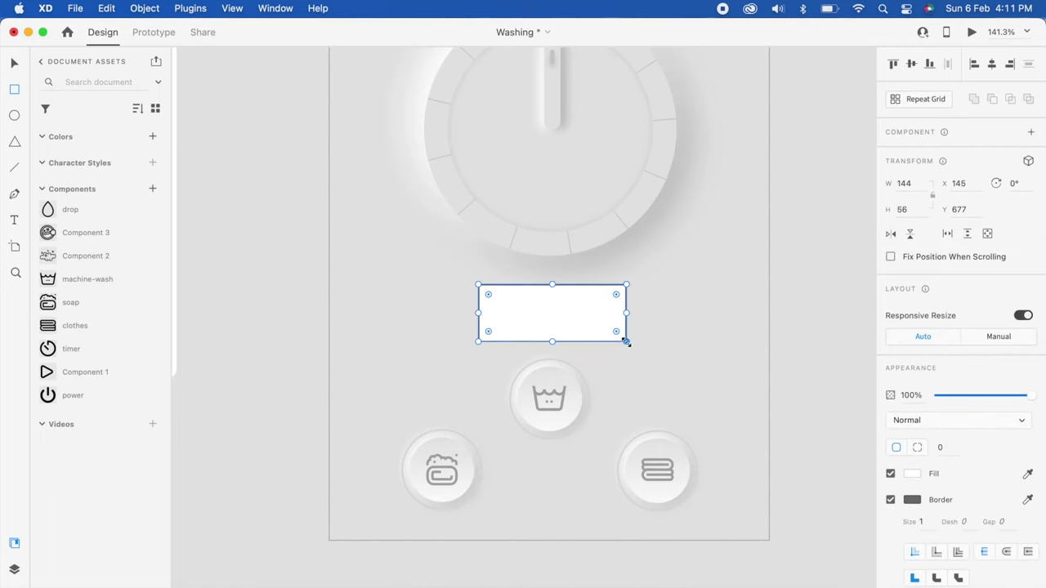
click(991, 63)
scroll(554, 315, up, 5)
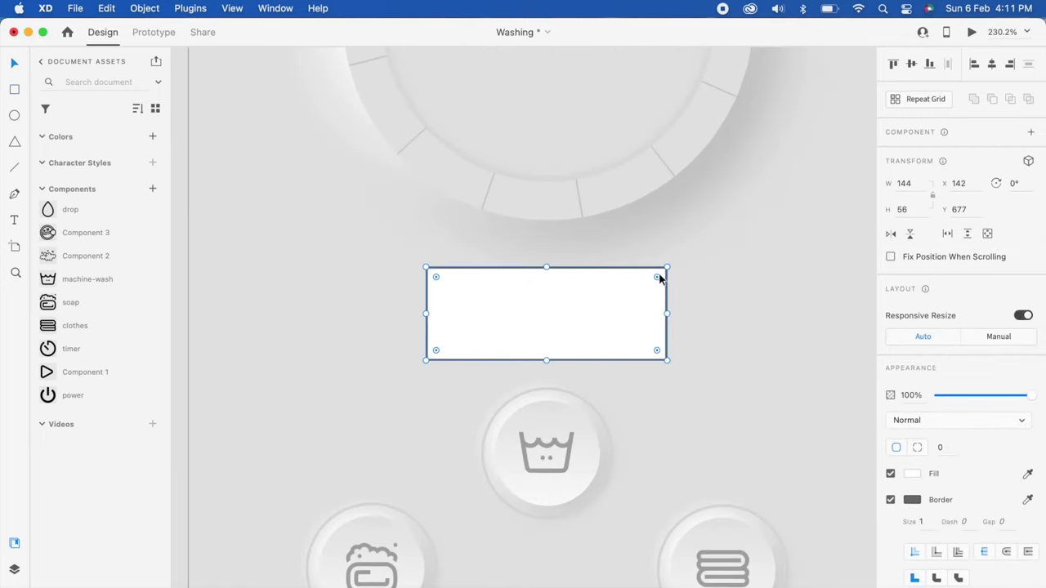
drag(658, 280, 652, 282)
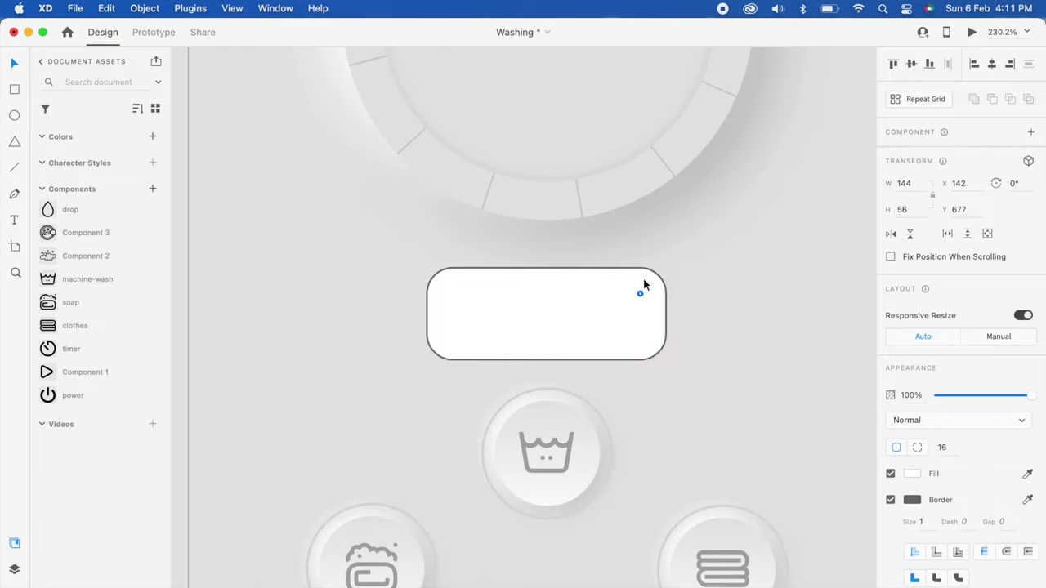
click(641, 372)
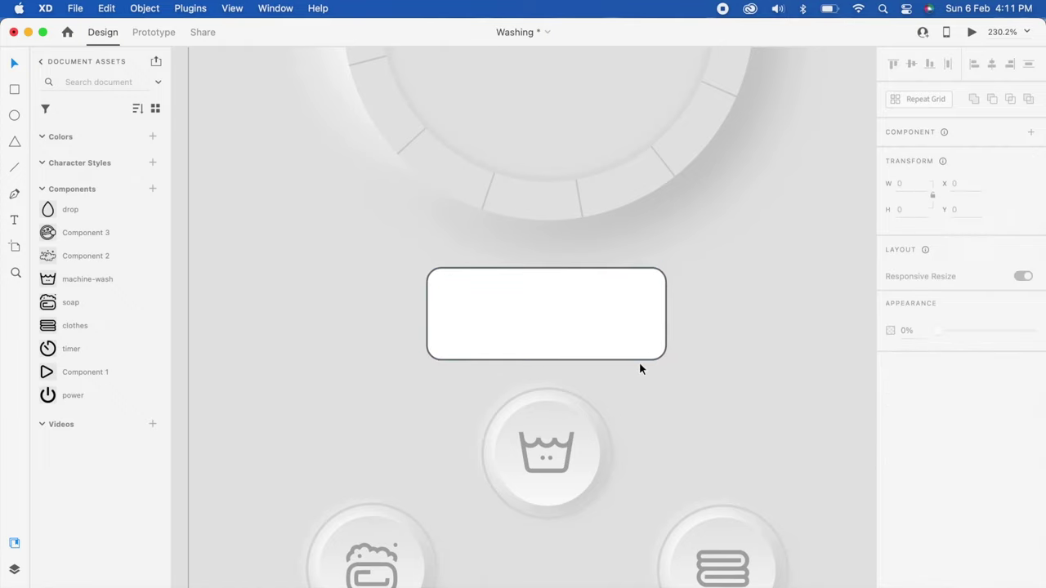
click(647, 346)
click(891, 500)
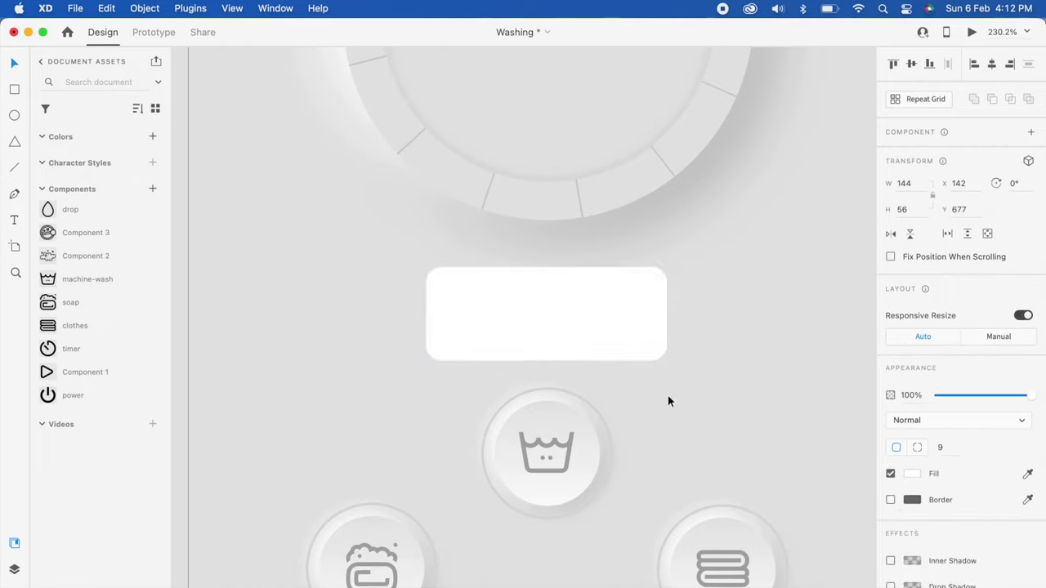
Paste the wash button's appearance onto the rectangle, then give it a solid white fill
click(582, 441)
key(super+c)
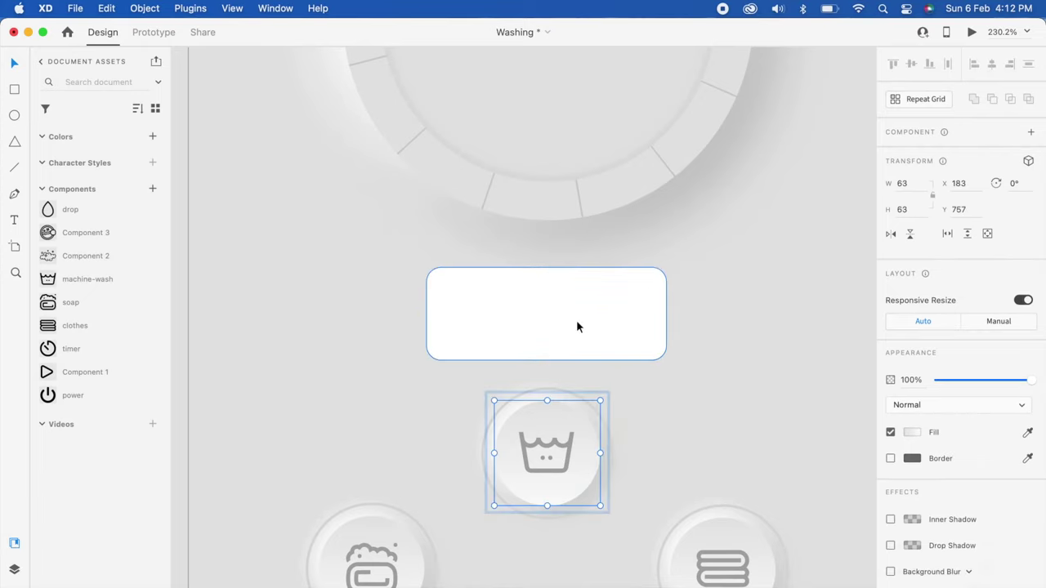
click(576, 319)
key(super+alt+v)
click(733, 361)
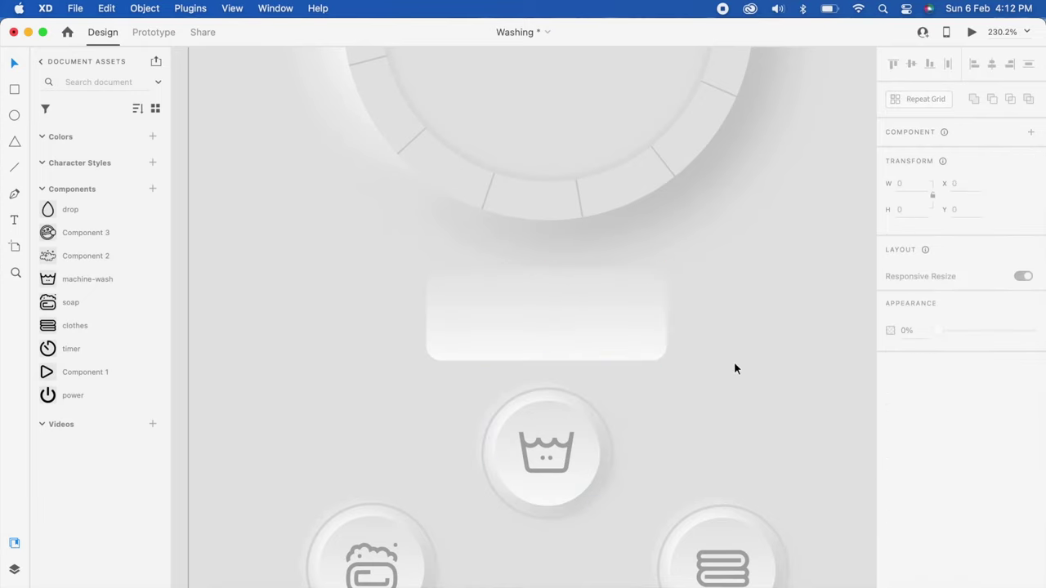
click(599, 334)
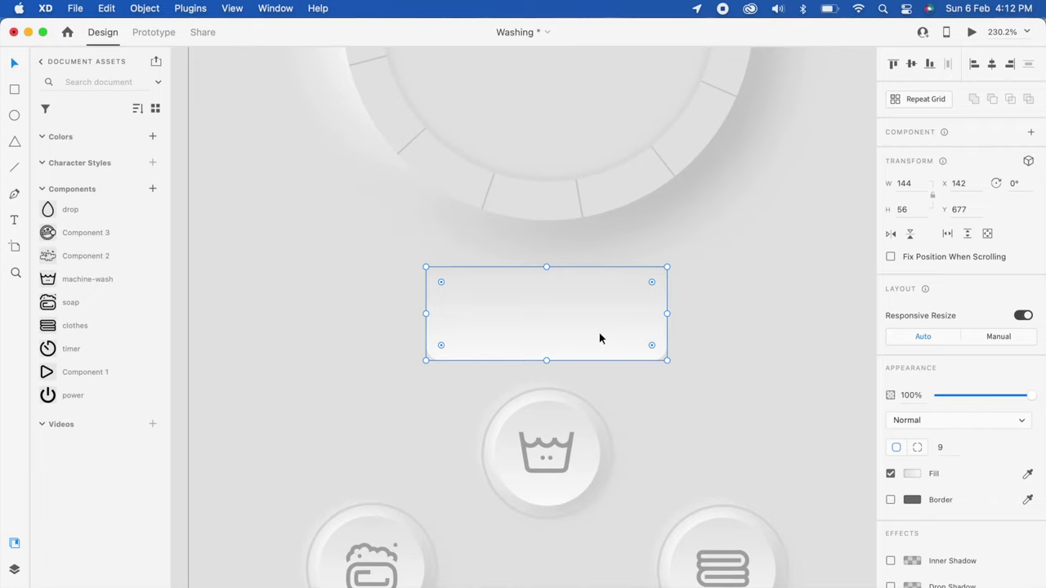
drag(599, 337, 589, 328)
click(912, 474)
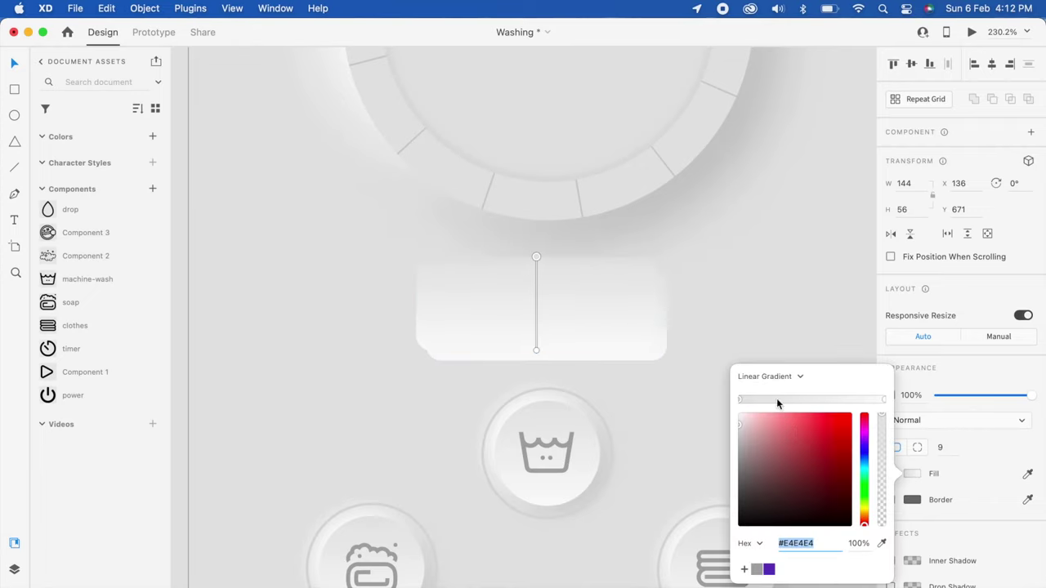
click(768, 377)
drag(757, 446, 739, 414)
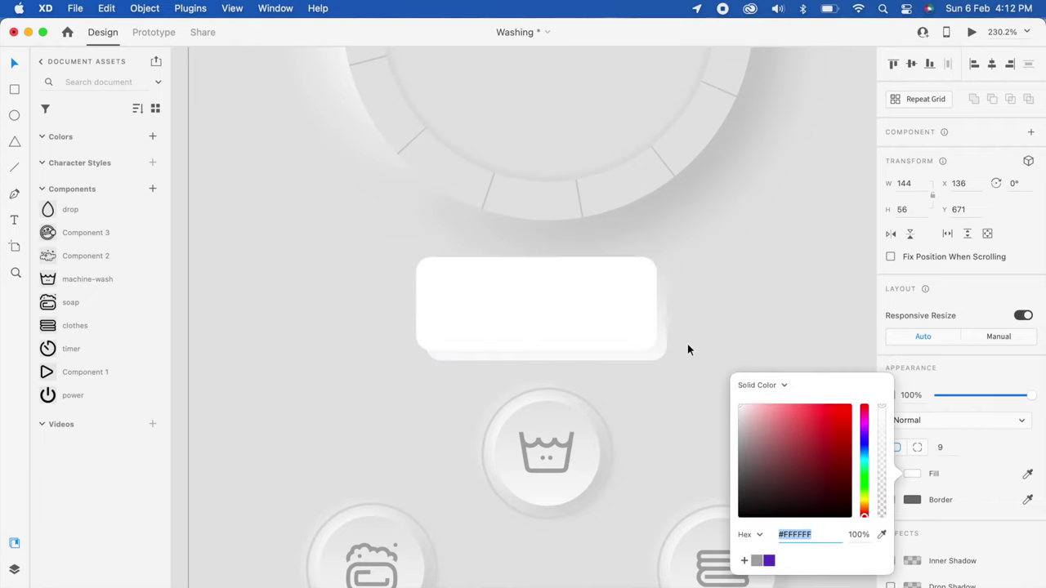
click(578, 304)
Offset a duplicate rectangle slightly down-right and fill it grey #C3C3C3
key(super+bracketleft)
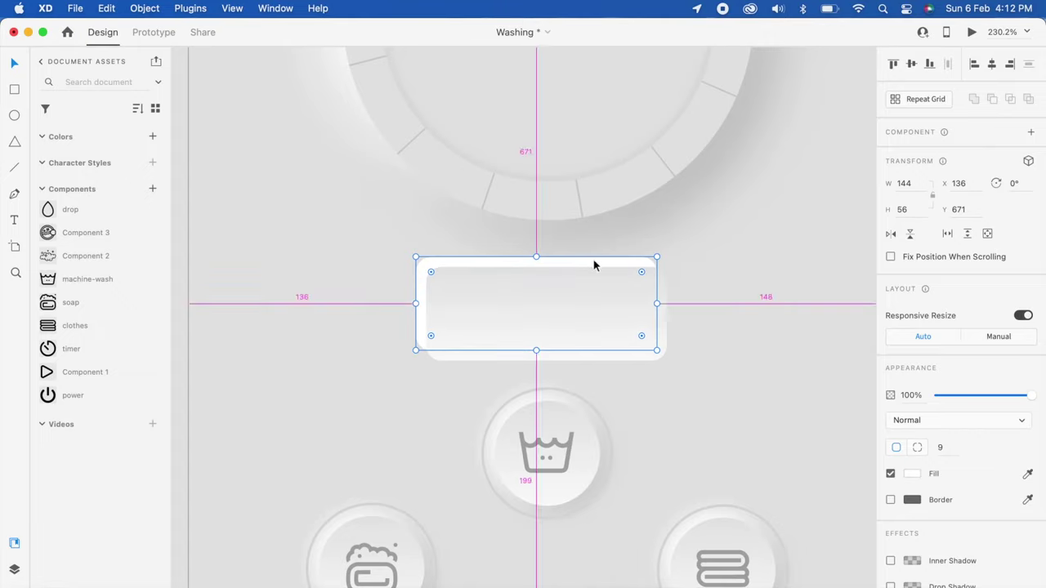
drag(590, 253, 609, 280)
key(super+z)
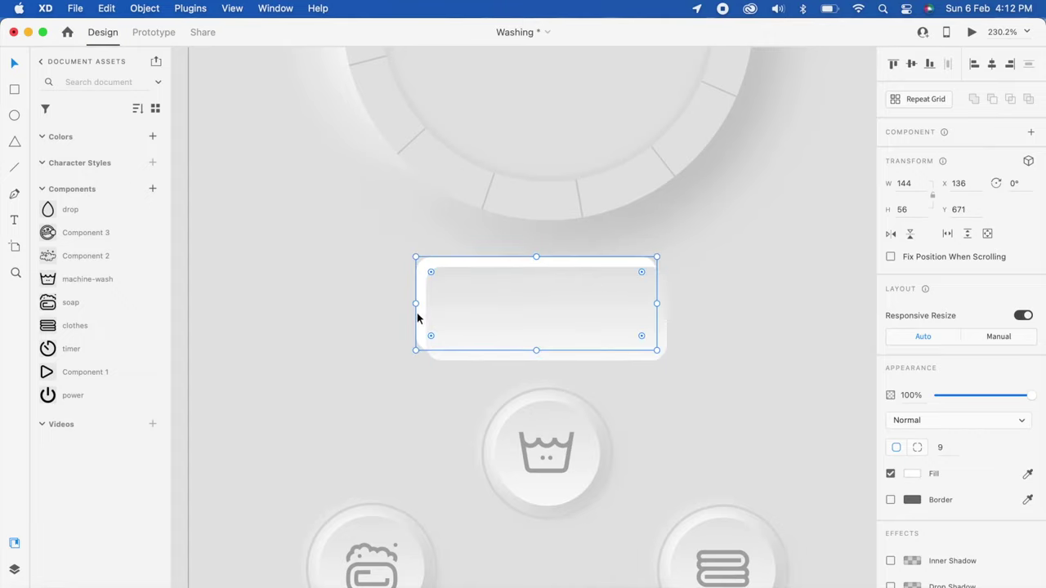
click(413, 328)
drag(418, 340, 431, 351)
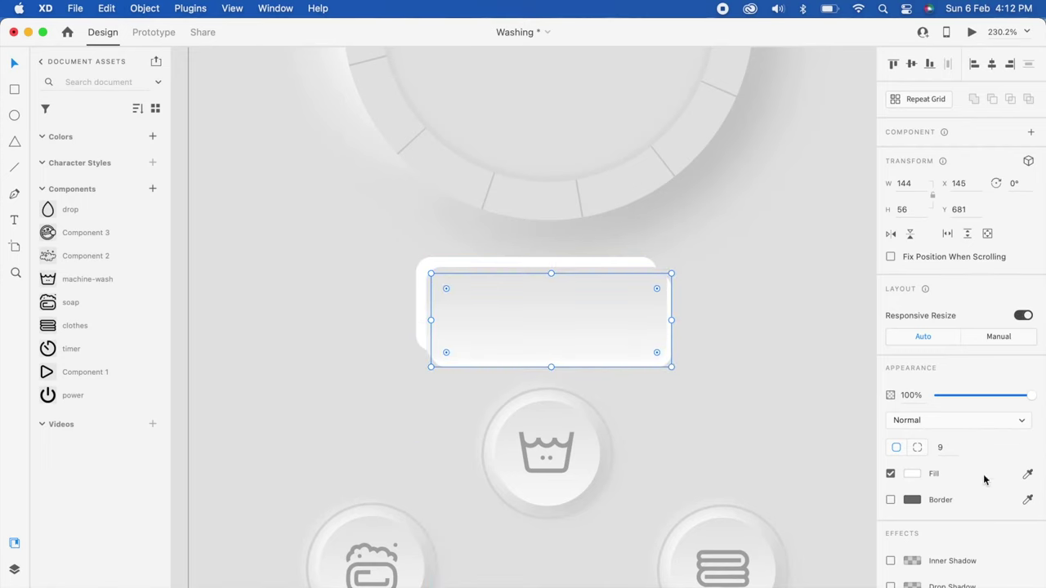
click(912, 475)
drag(751, 427, 728, 430)
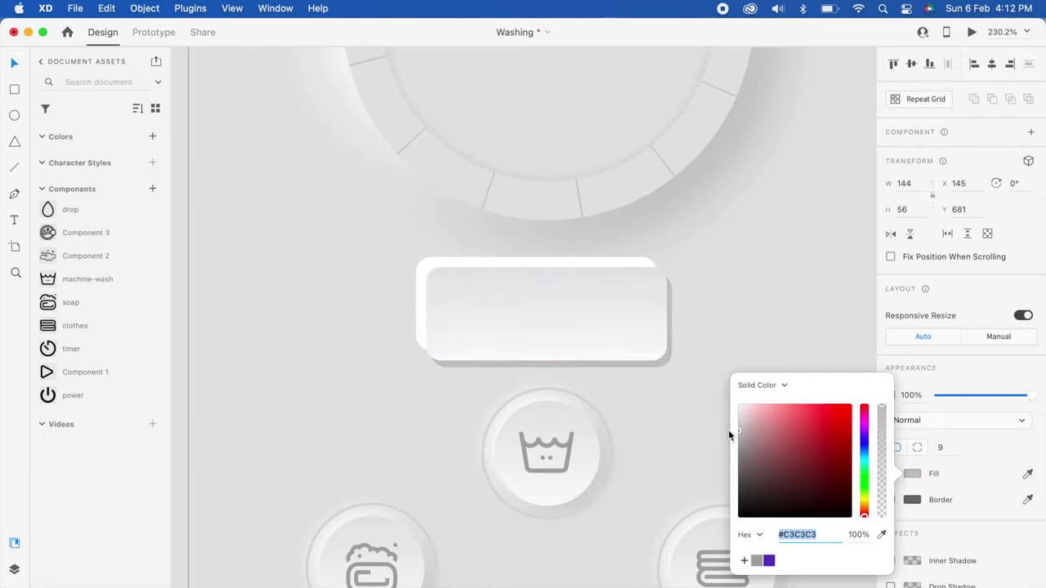
click(616, 262)
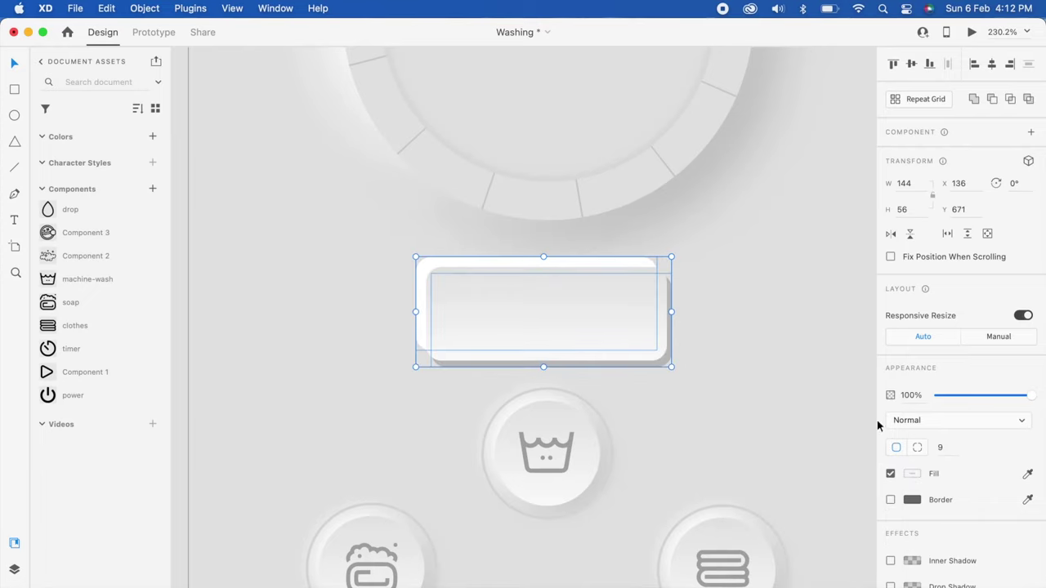
Apply an Object Blur of 2 to the rectangle
scroll(966, 541, down, 2)
click(948, 558)
click(941, 575)
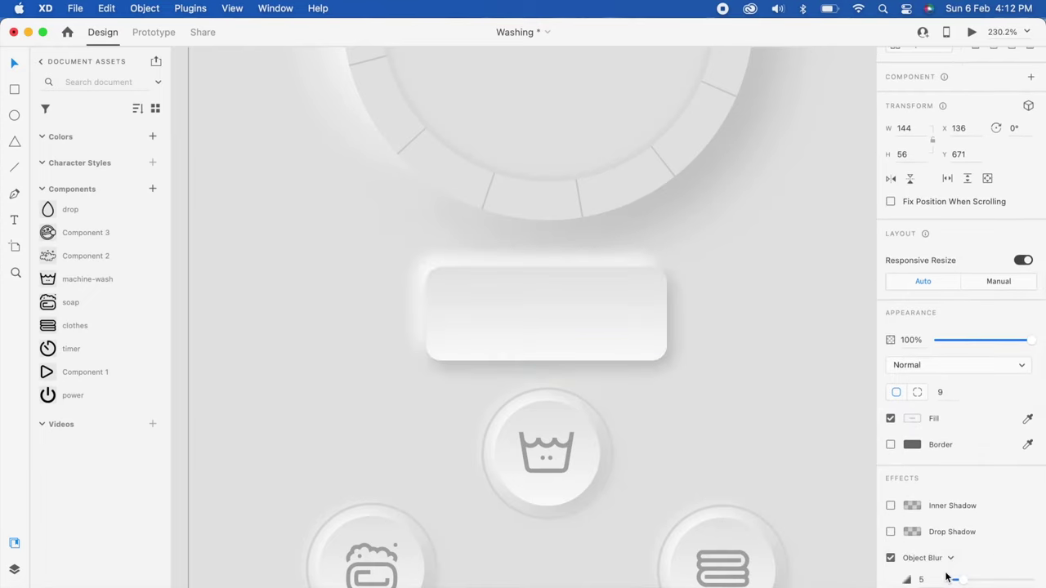
drag(974, 577, 970, 582)
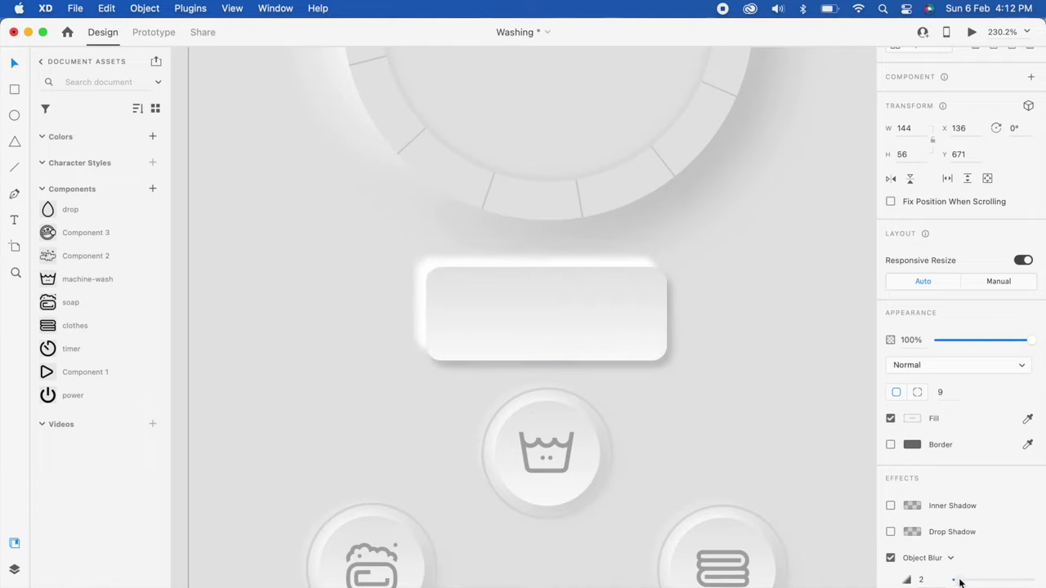
click(792, 346)
scroll(506, 314, down, 3)
scroll(480, 317, down, 2)
scroll(479, 319, up, 3)
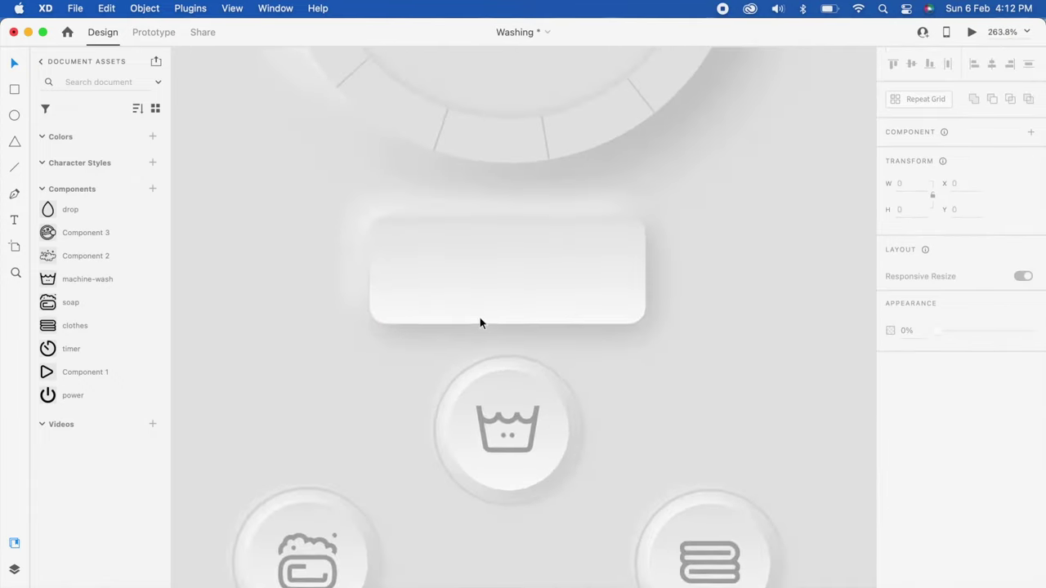
click(480, 321)
Give the display panel a thin light-grey border
scroll(490, 318, up, 2)
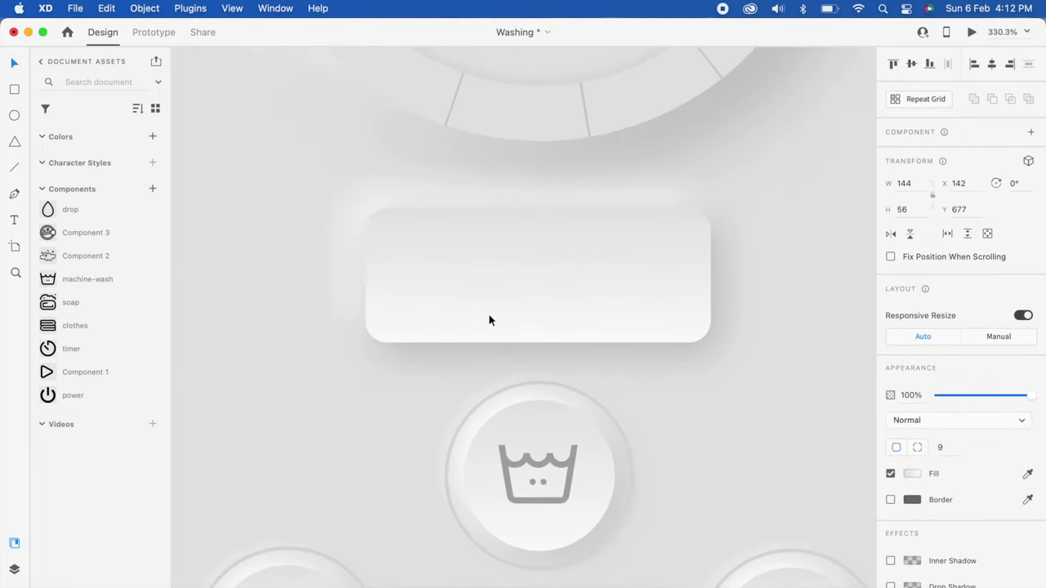
click(891, 500)
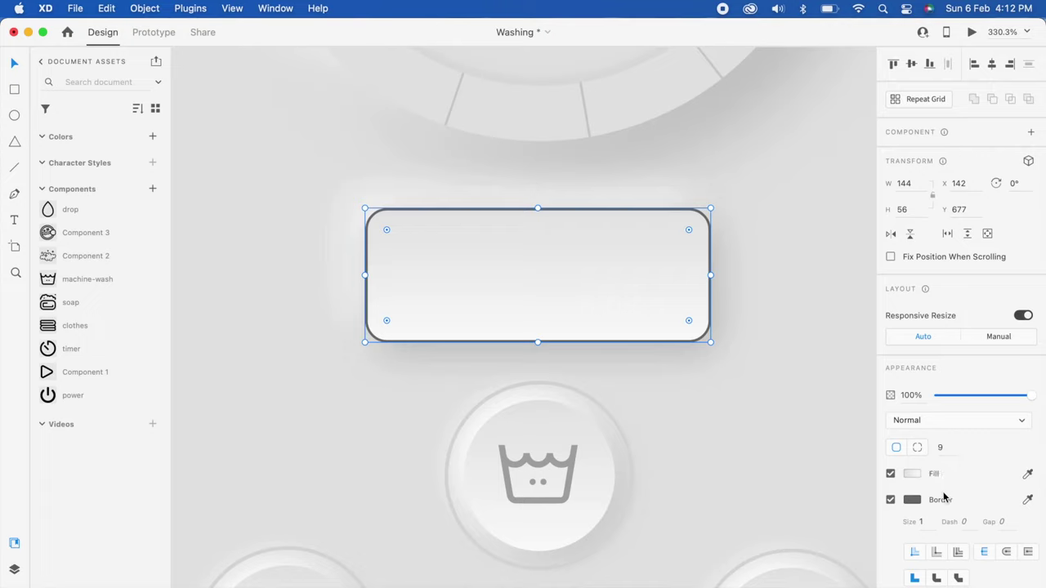
click(912, 500)
mouse_move(739, 433)
mouse_down()
mouse_move(735, 443)
mouse_move(726, 437)
mouse_up()
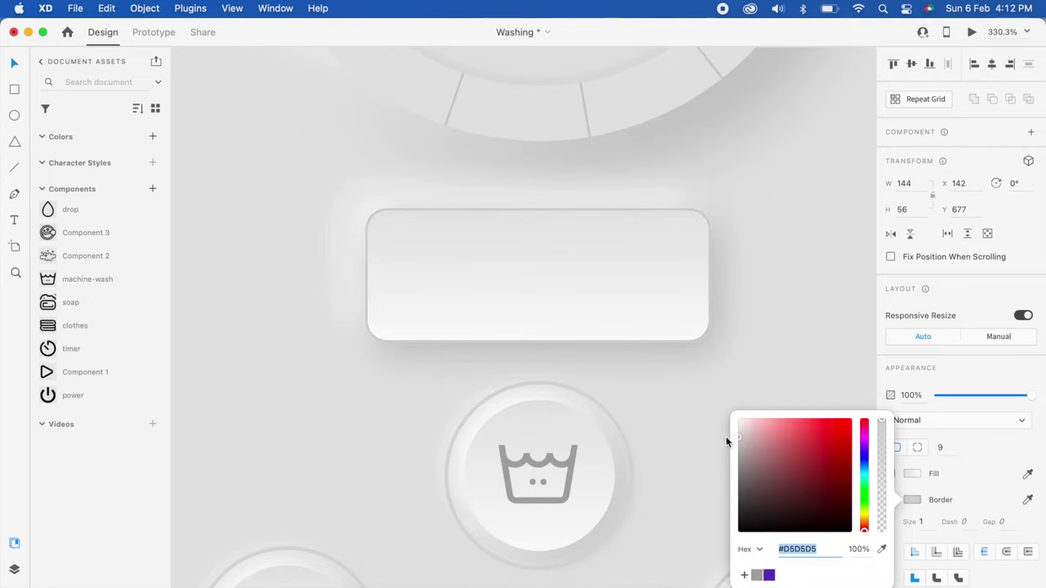
Add an inner shadow to the display panel
scroll(940, 495, down, 4)
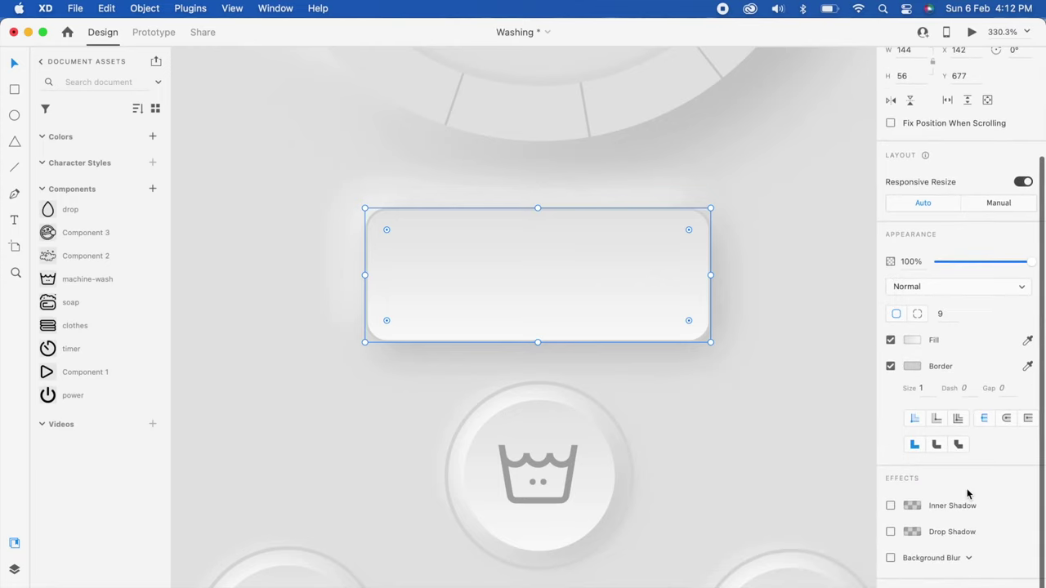
click(890, 505)
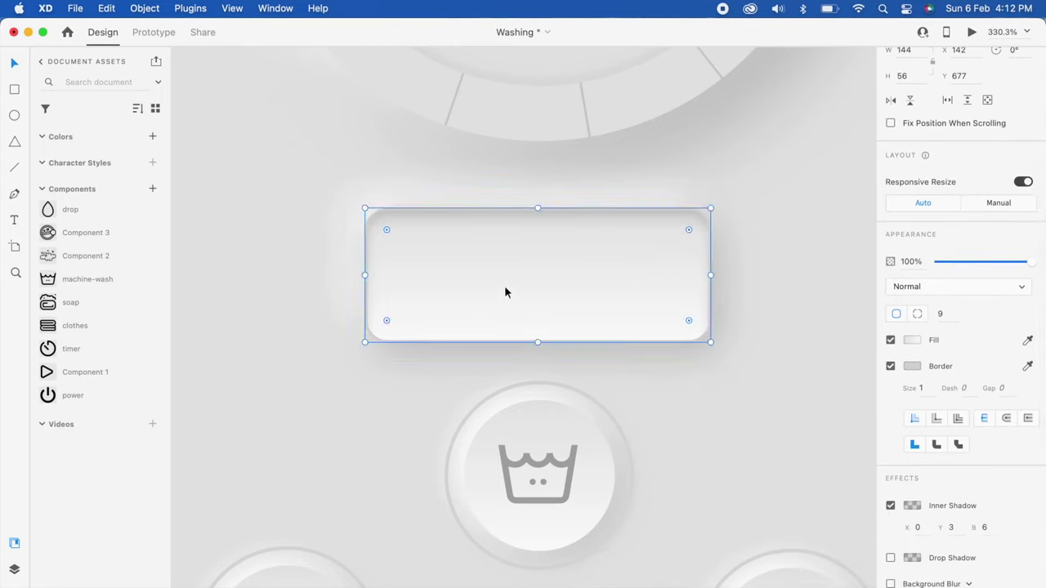
scroll(928, 447, up, 4)
click(773, 394)
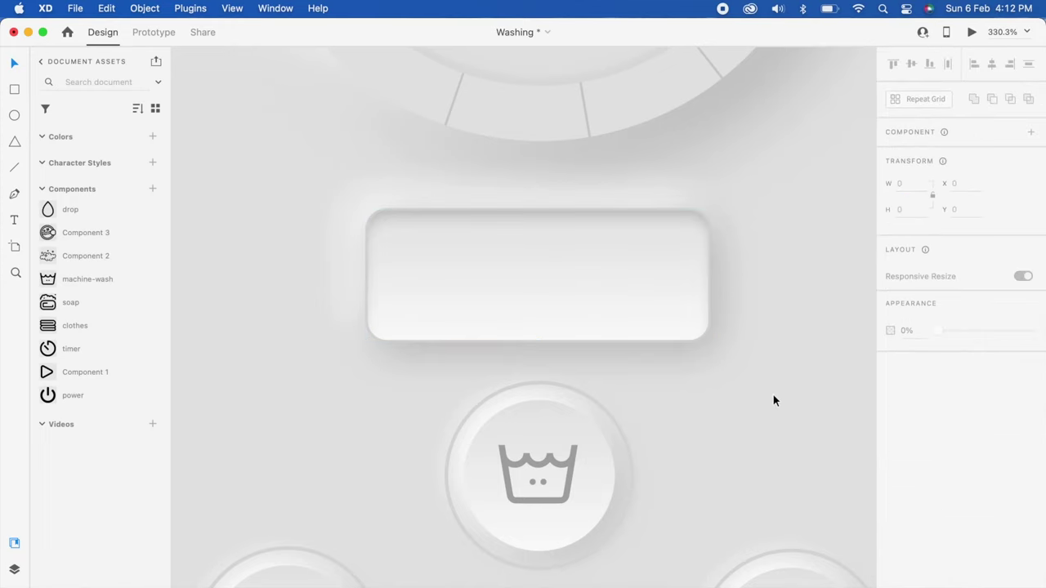
click(536, 258)
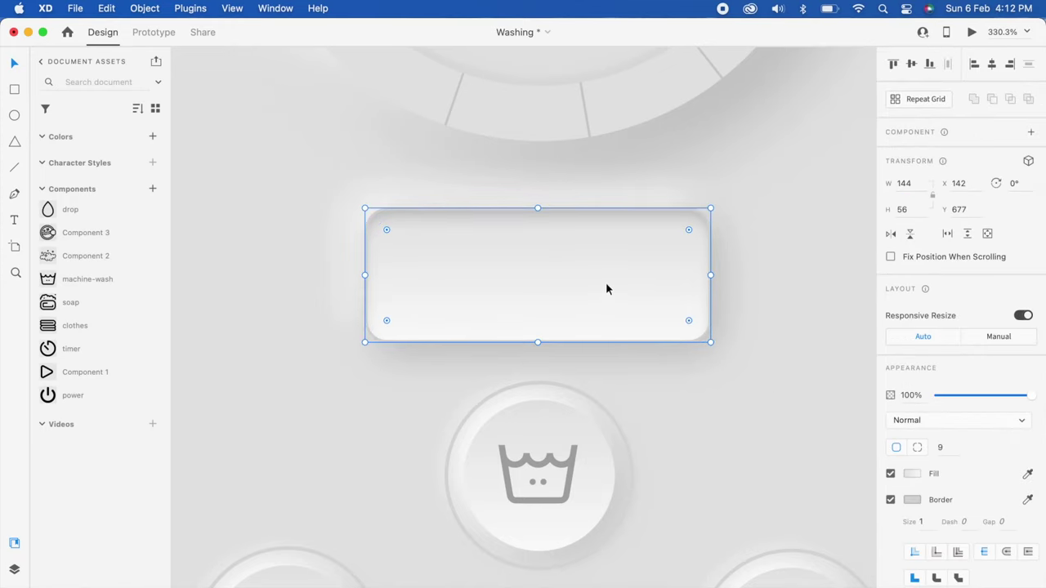
click(914, 478)
Switch the display fill from gradient to a solid very pale yellow
click(776, 378)
click(775, 364)
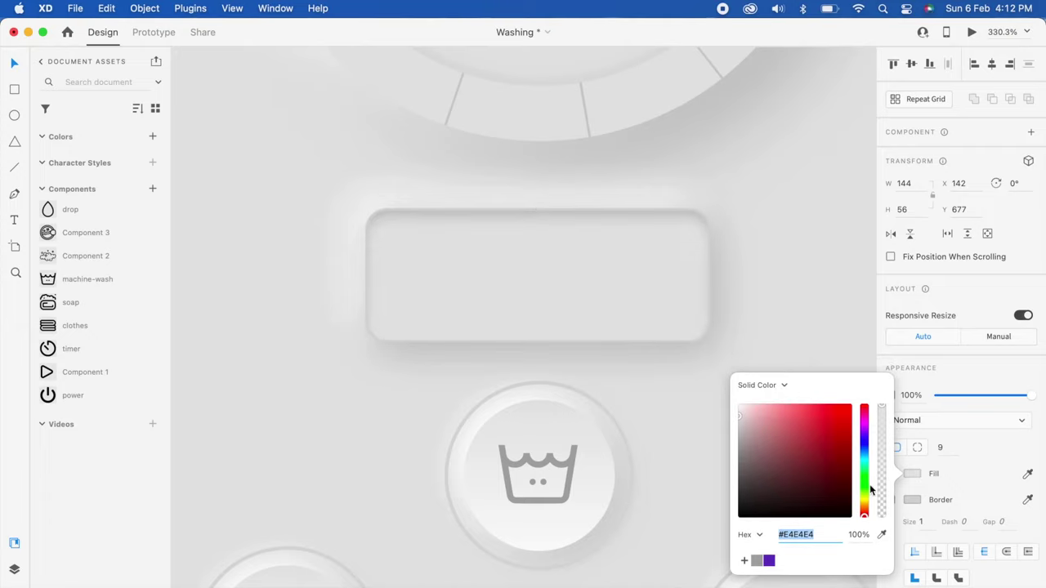
click(866, 500)
drag(754, 406, 744, 400)
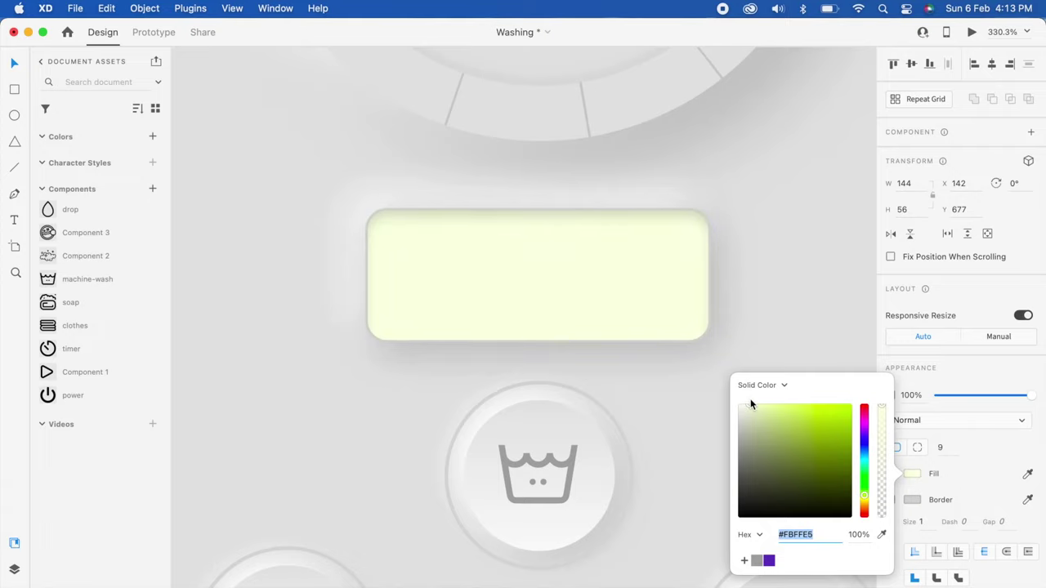
click(760, 228)
scroll(505, 280, down, 5)
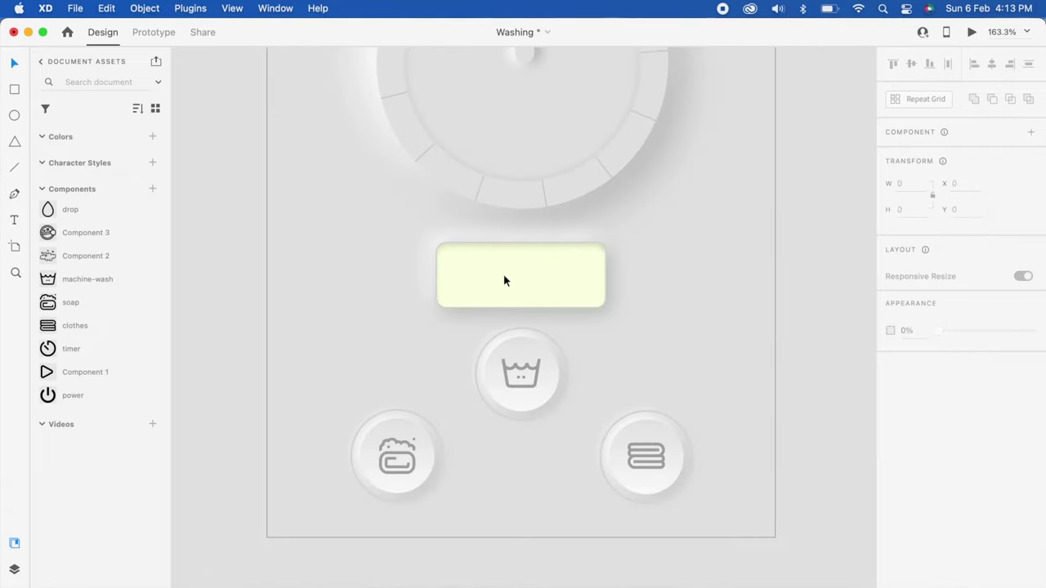
scroll(573, 295, up, 2)
scroll(499, 335, up, 2)
scroll(452, 325, up, 3)
scroll(454, 329, down, 6)
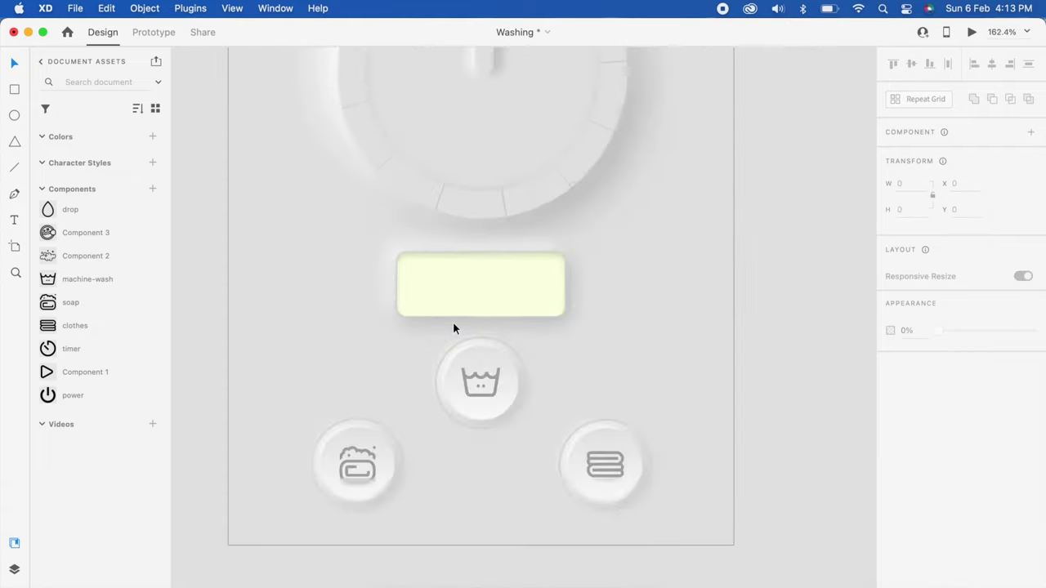
Adjust the display fill to a stronger pale yellow-green, #F5FCD0
click(466, 315)
scroll(468, 316, up, 5)
click(913, 476)
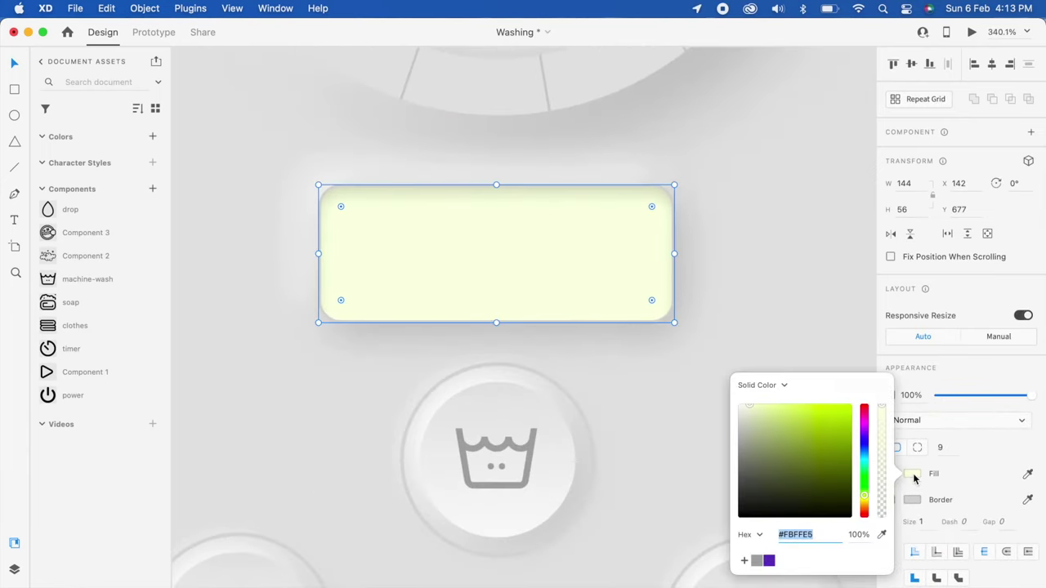
drag(756, 404, 762, 405)
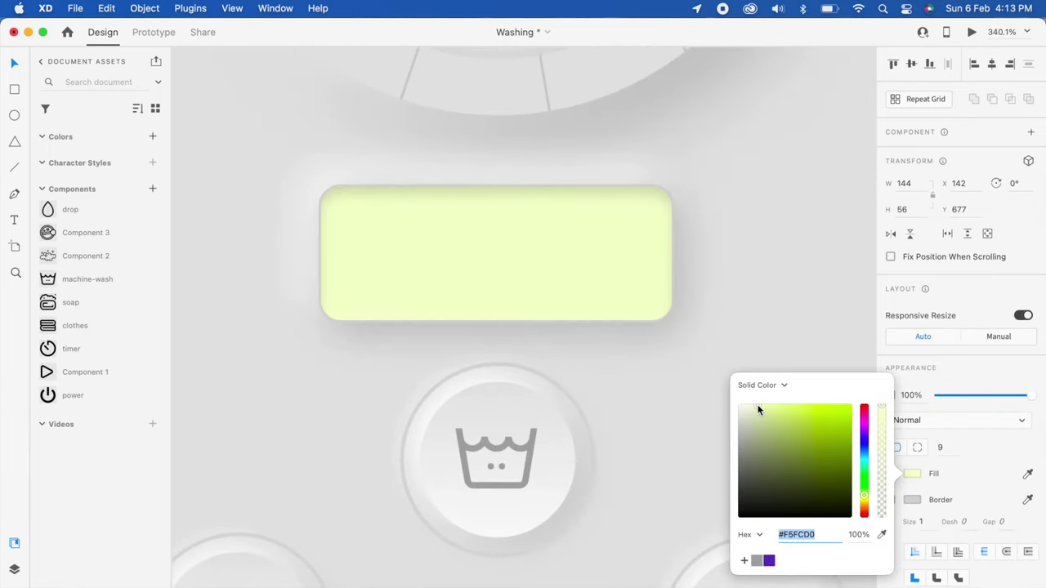
click(751, 241)
key(super+minus)
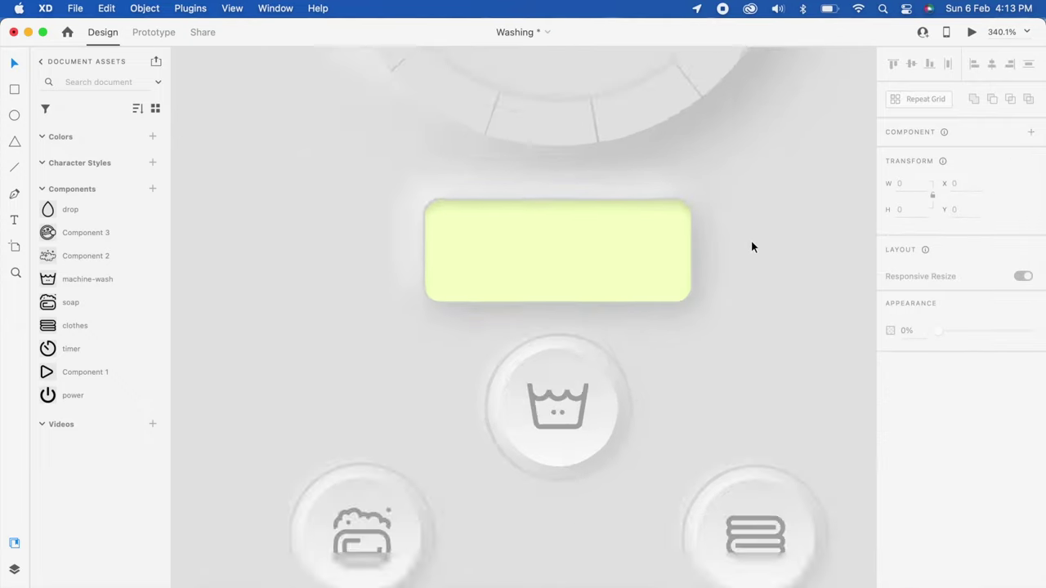
Add a text label reading 'Fuzzy' inside the yellow display
scroll(487, 243, up, 2)
scroll(487, 244, up, 3)
key(t)
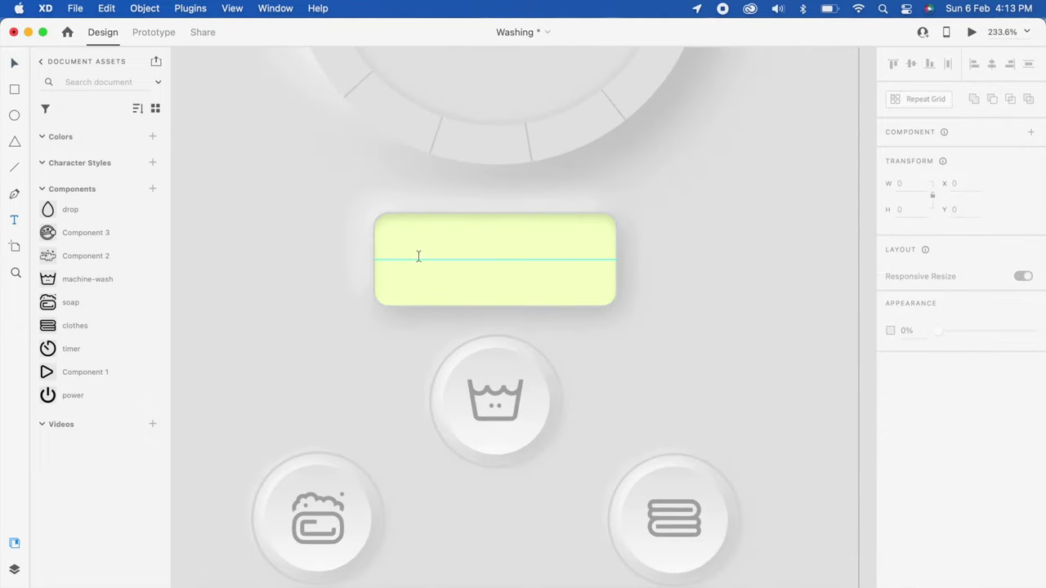
click(418, 250)
text(fuzz)
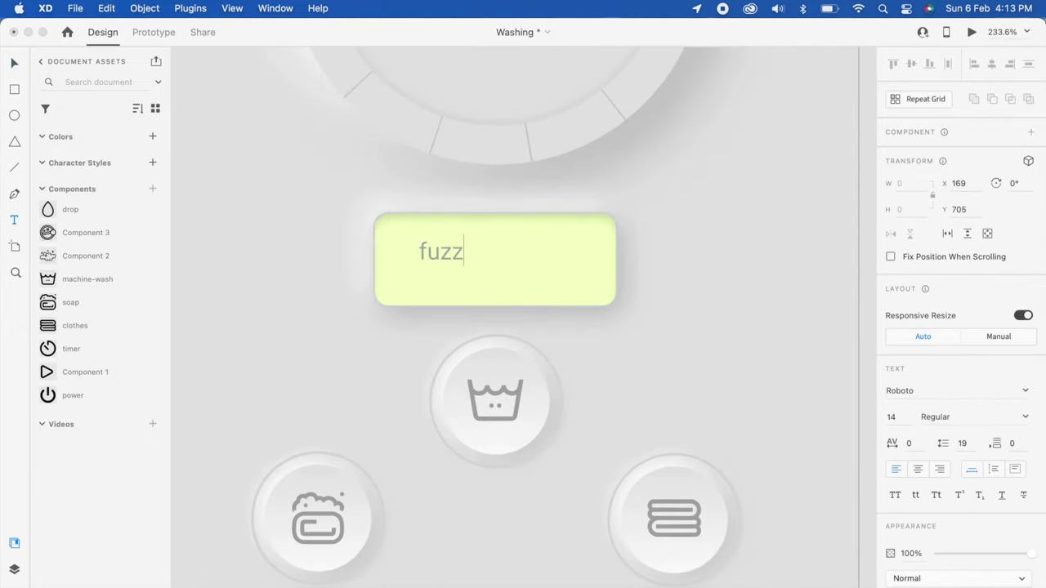
text(y)
key(Escape)
key(super+minus)
Move the Fuzzy label to the centre of the display
scroll(465, 288, up, 5)
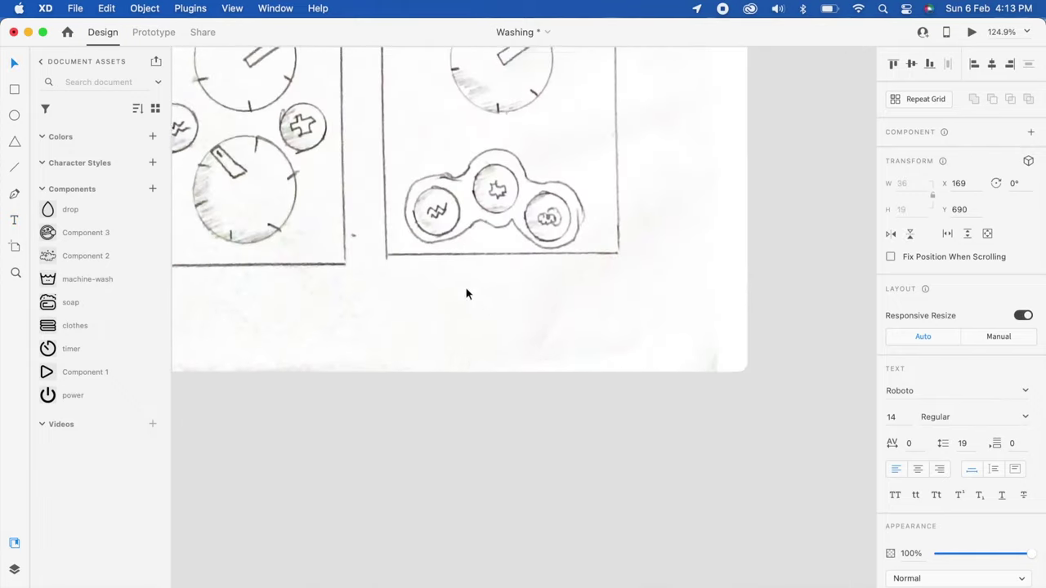
scroll(465, 287, up, 5)
scroll(466, 295, down, 5)
scroll(465, 294, down, 3)
scroll(465, 294, left, 5)
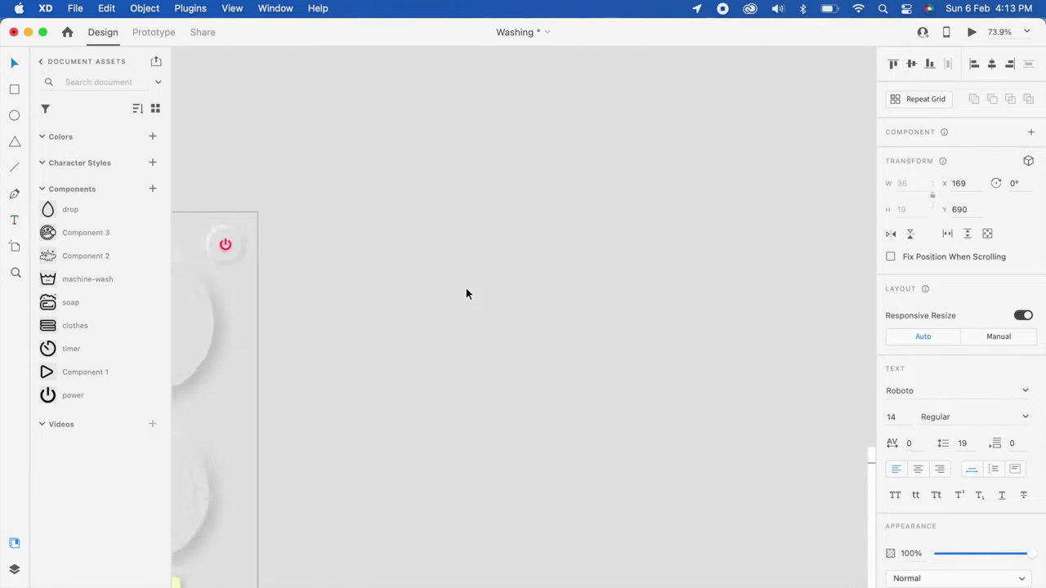
scroll(465, 294, left, 3)
scroll(466, 294, down, 3)
scroll(466, 295, right, 3)
scroll(572, 313, up, 5)
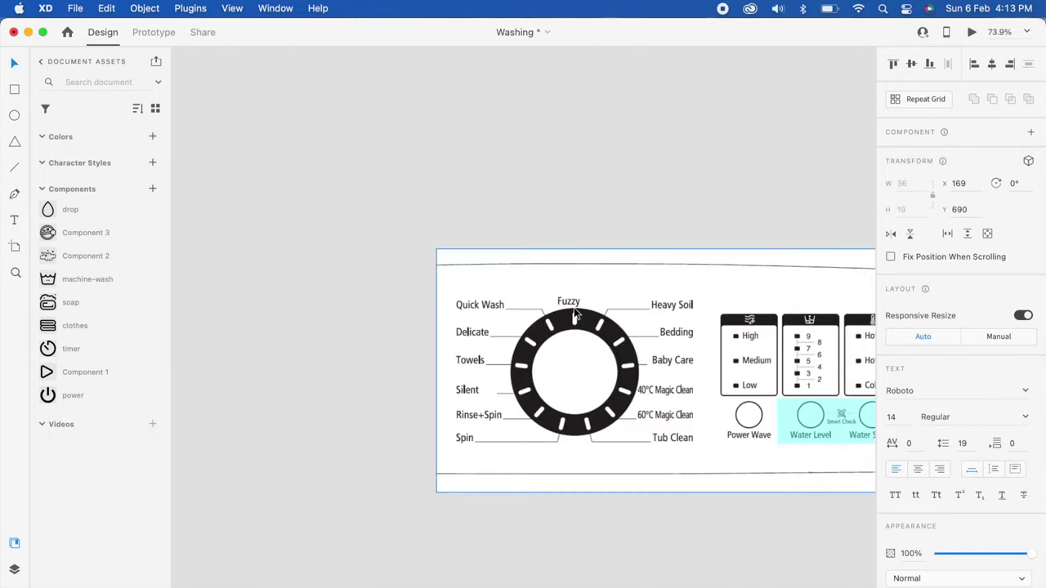
scroll(573, 312, up, 3)
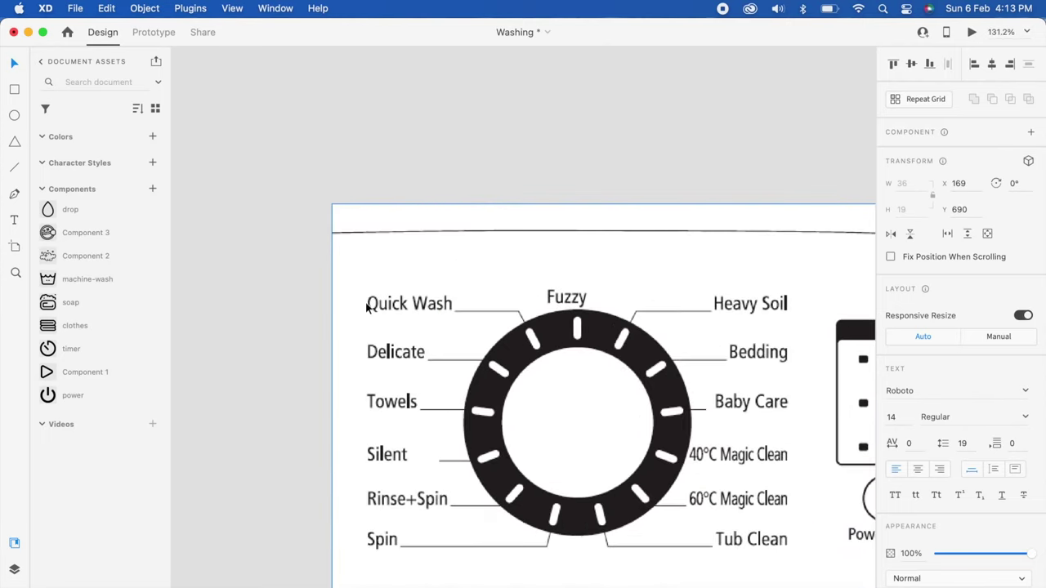
scroll(415, 372, down, 3)
scroll(415, 371, left, 5)
scroll(416, 372, left, 5)
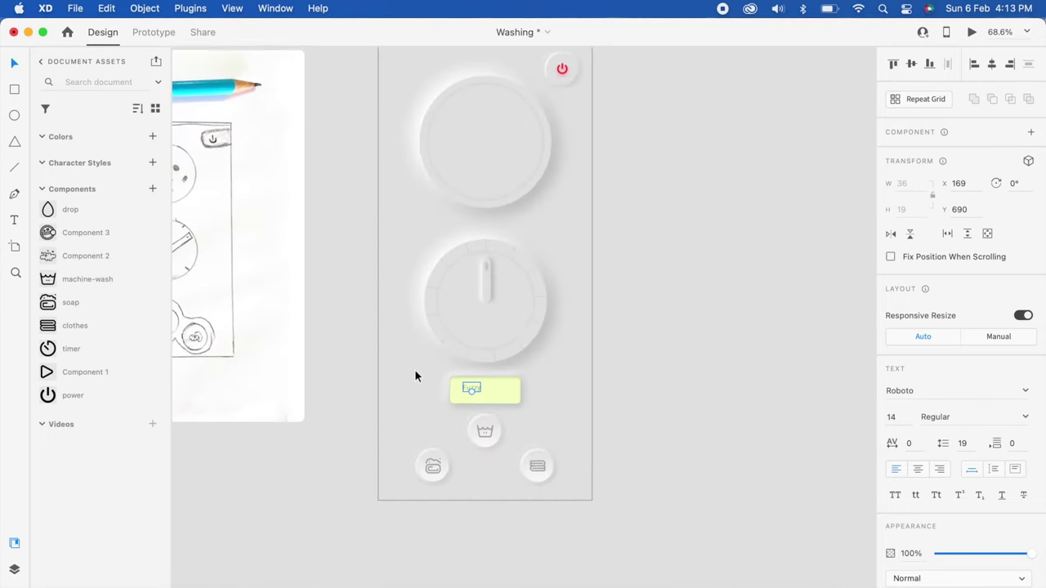
scroll(500, 375, down, 2)
scroll(500, 375, up, 5)
scroll(396, 314, left, 2)
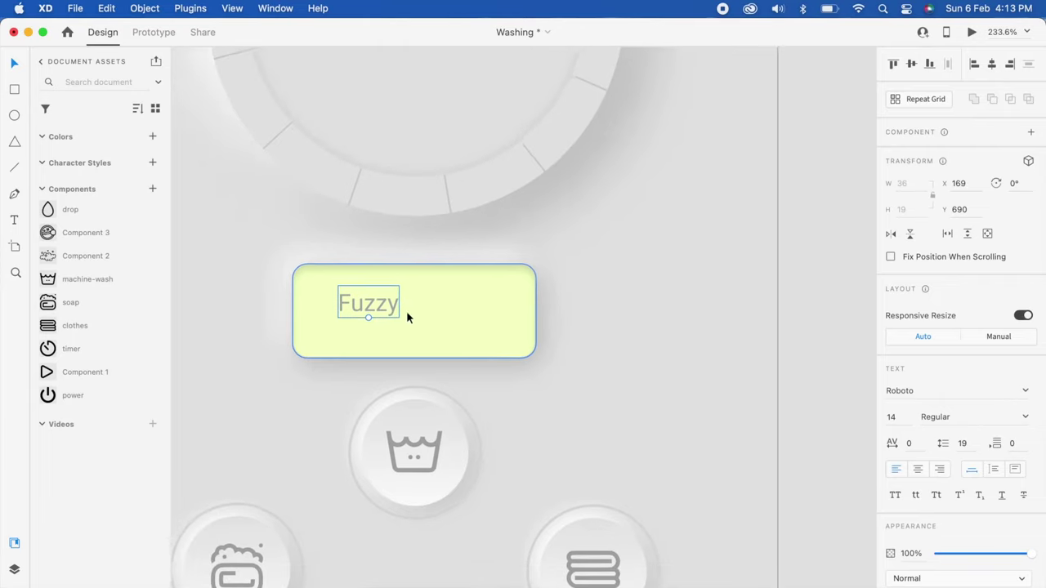
drag(395, 294, 440, 304)
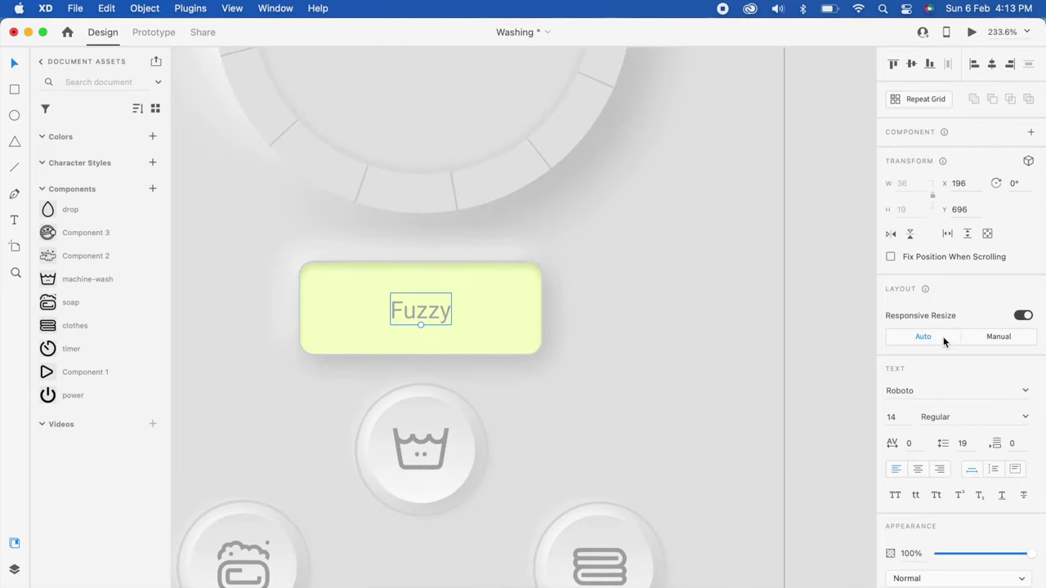
click(928, 391)
Set the label's font to DS-Digital Bold
text(DS-Digital)
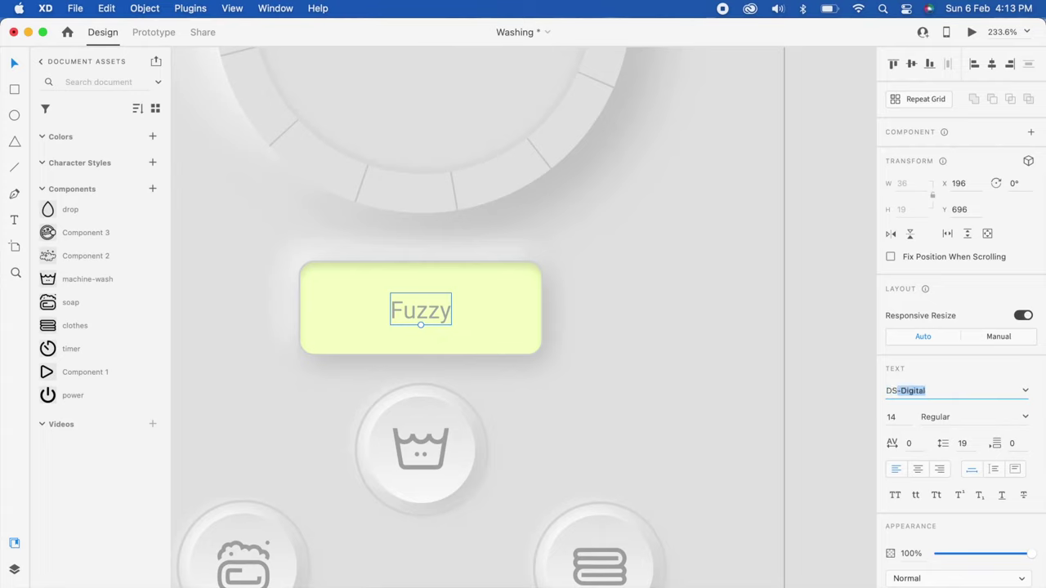
key(Return)
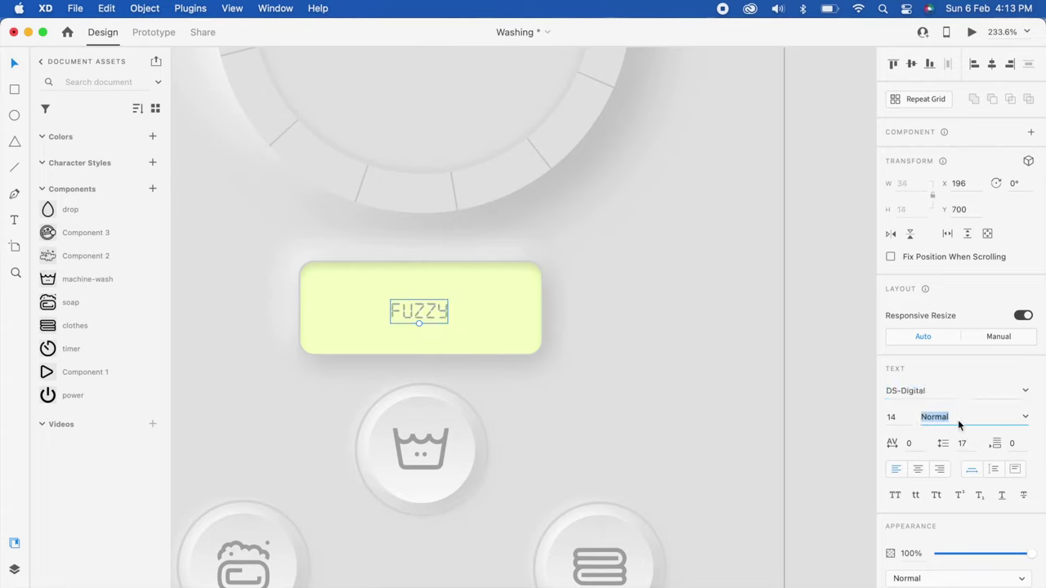
key(Down)
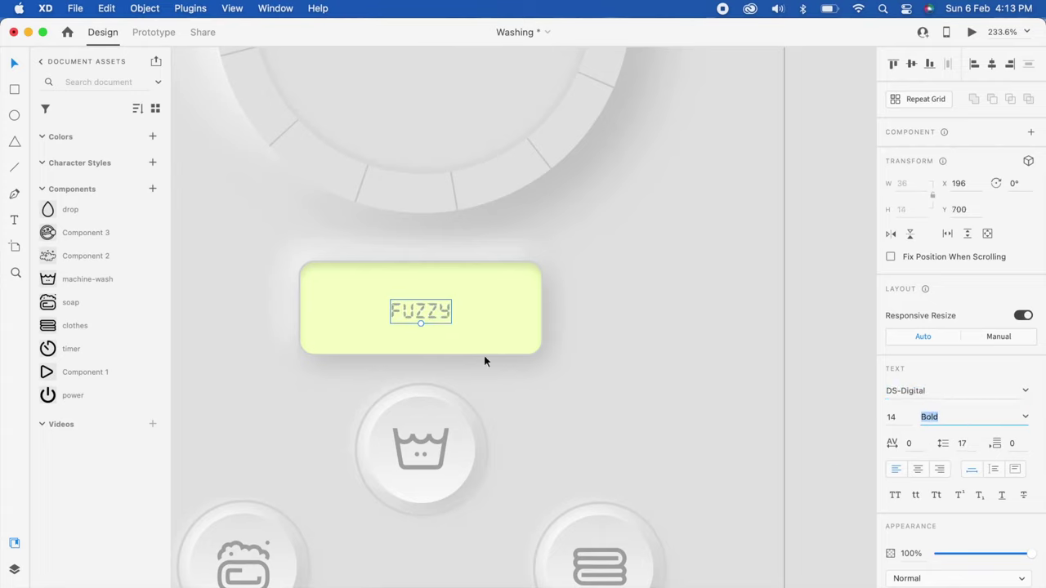
Make the label black #000000 and enlarge it to size 19
scroll(916, 458, down, 5)
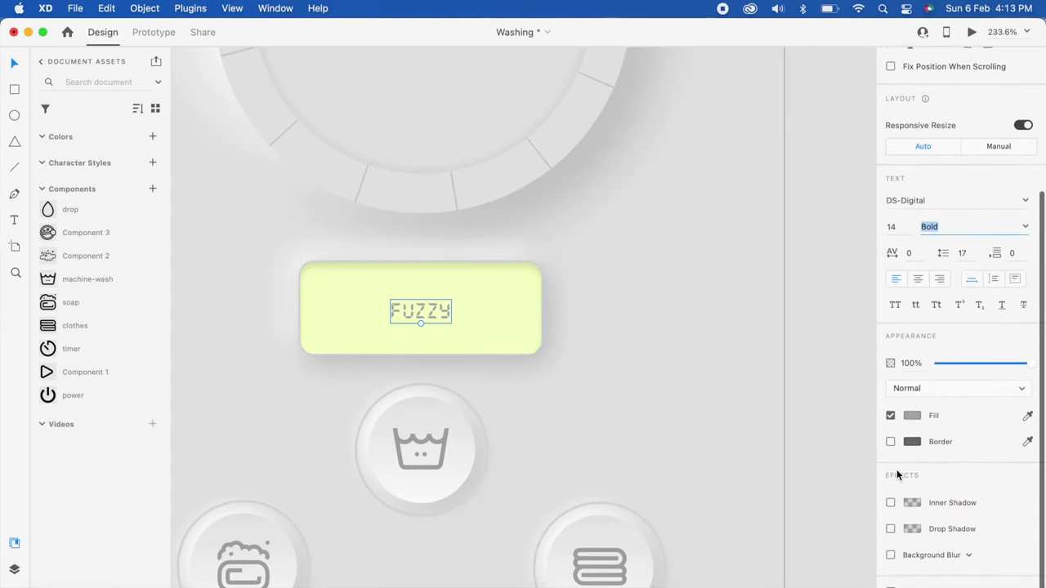
click(907, 423)
drag(798, 413, 586, 486)
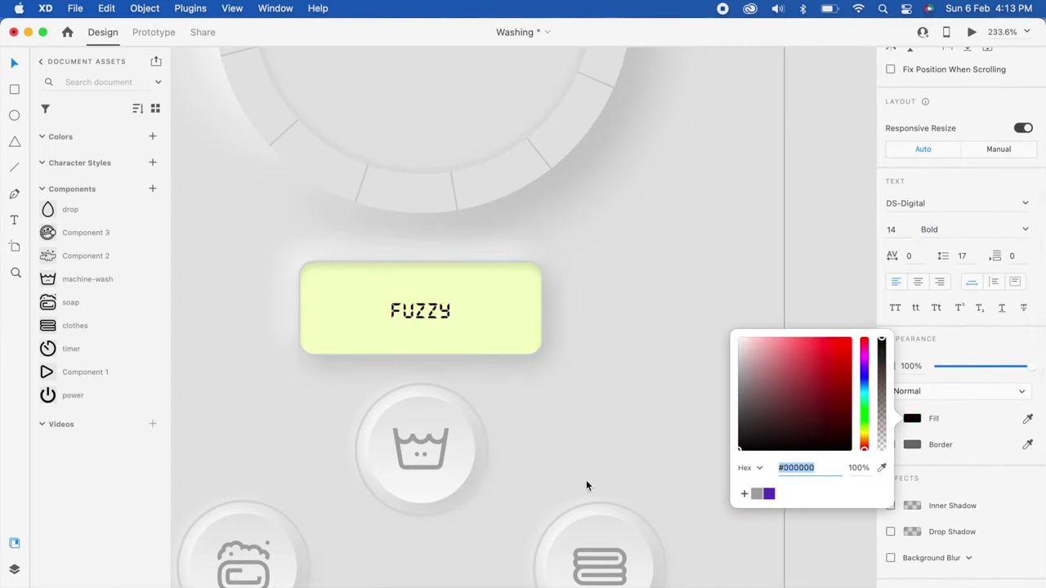
click(415, 312)
mouse_move(421, 323)
mouse_down()
mouse_move(456, 312)
mouse_move(421, 328)
mouse_up()
scroll(421, 326, down, 3)
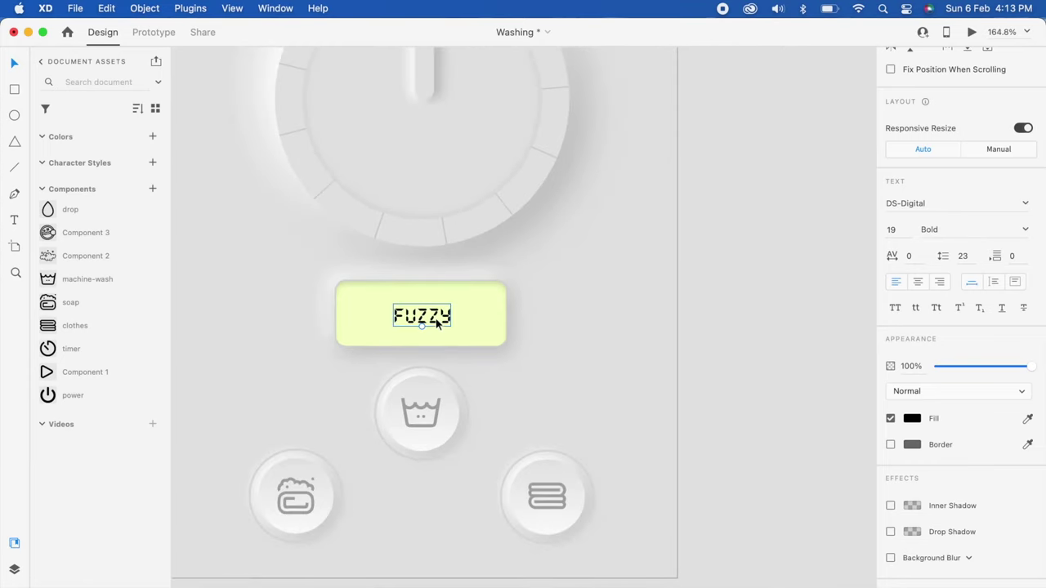
click(475, 324)
scroll(964, 90, up, 5)
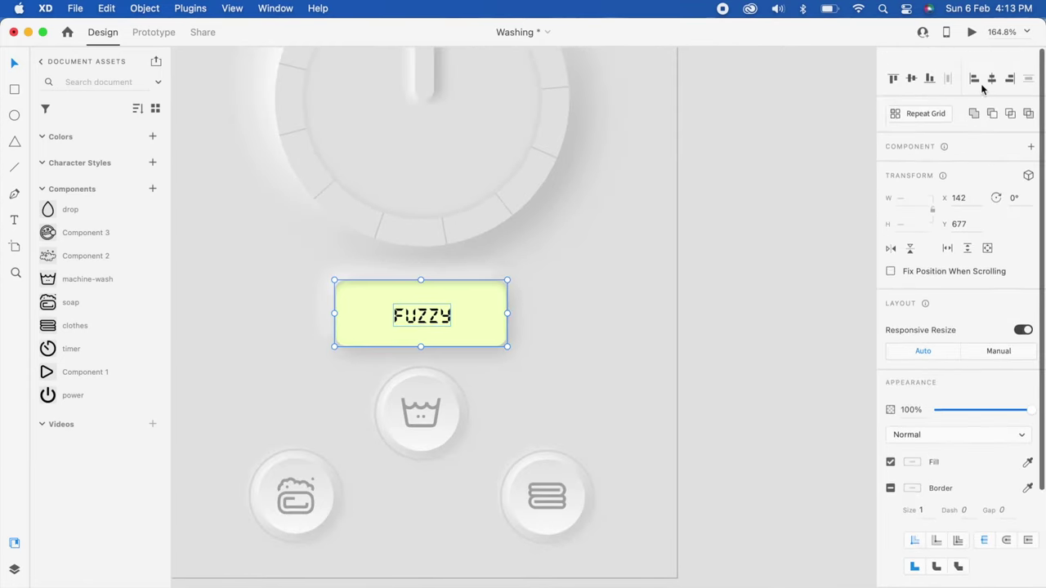
click(625, 269)
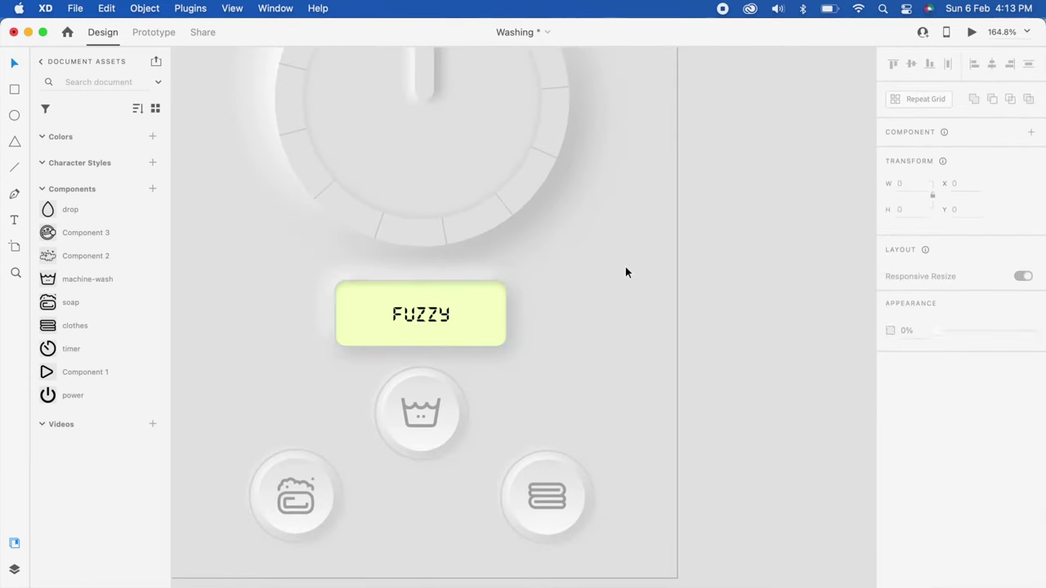
scroll(625, 270, down, 5)
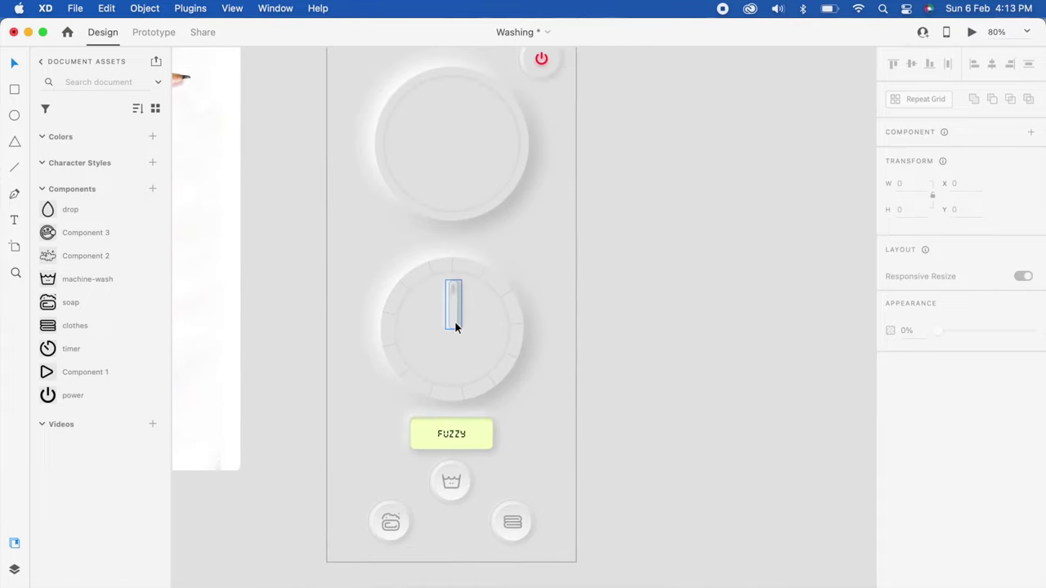
click(454, 320)
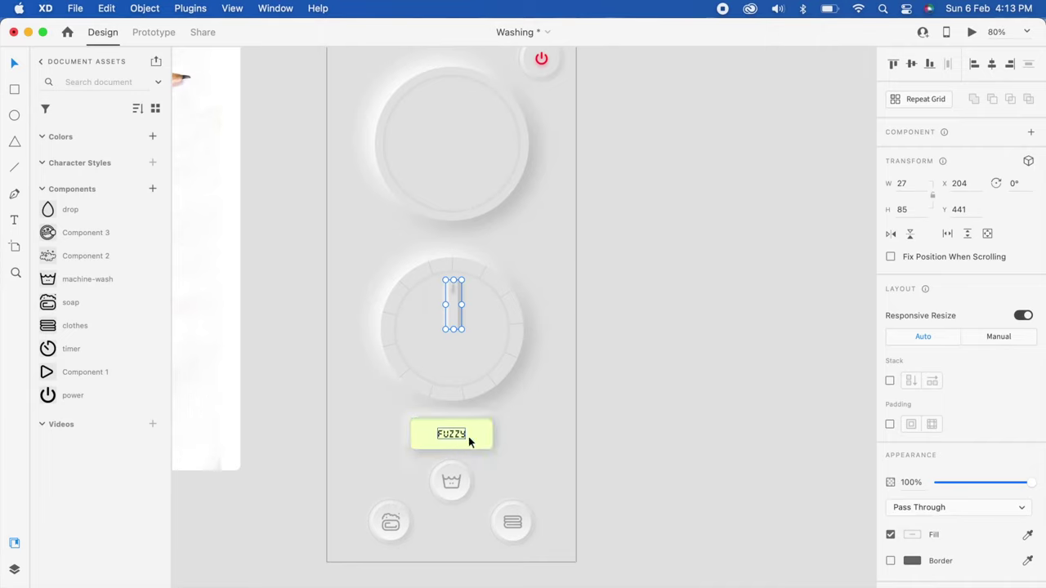
scroll(459, 446, down, 3)
click(698, 383)
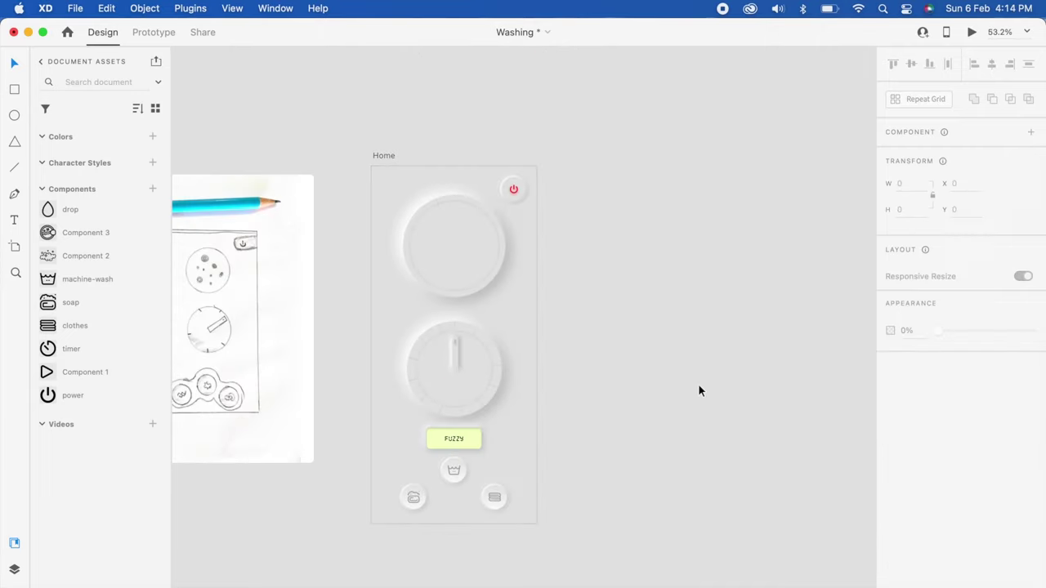
scroll(437, 431, up, 2)
click(527, 174)
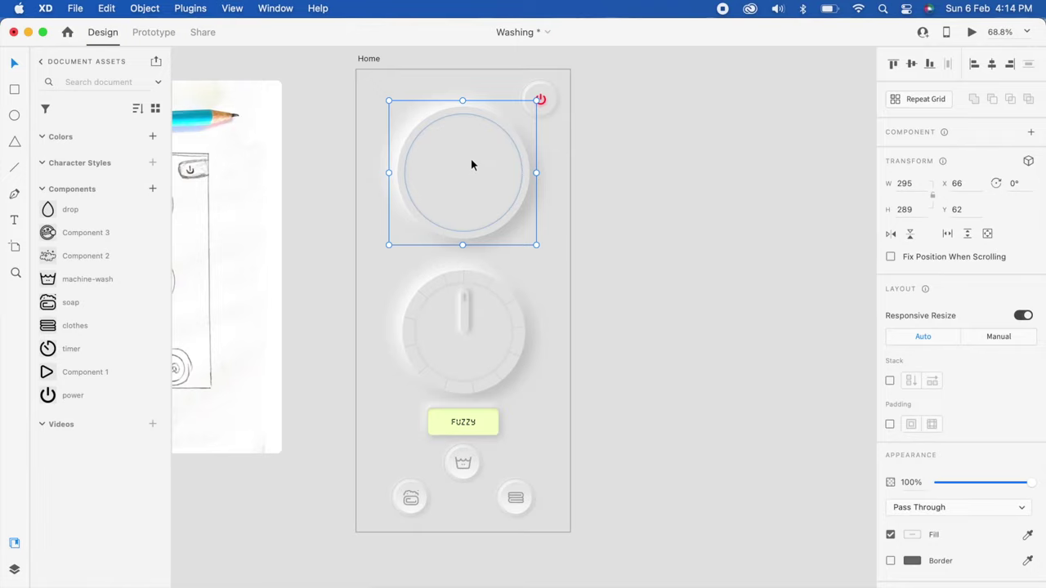
Back in the browser, open the blue bubble-explosion card from the LottieFiles 'bubble' results
key(super+Tab)
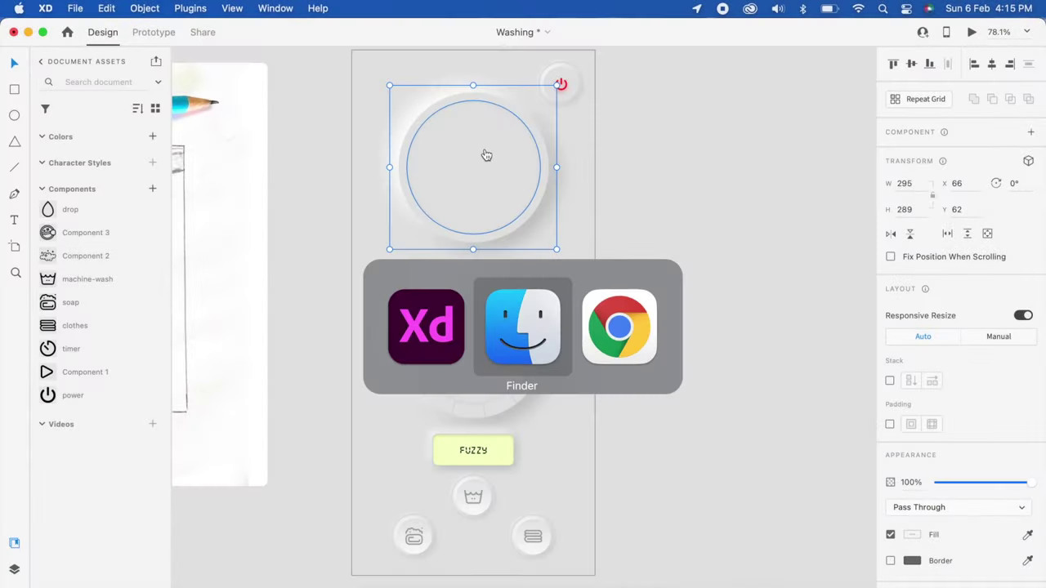
key(super+Tab)
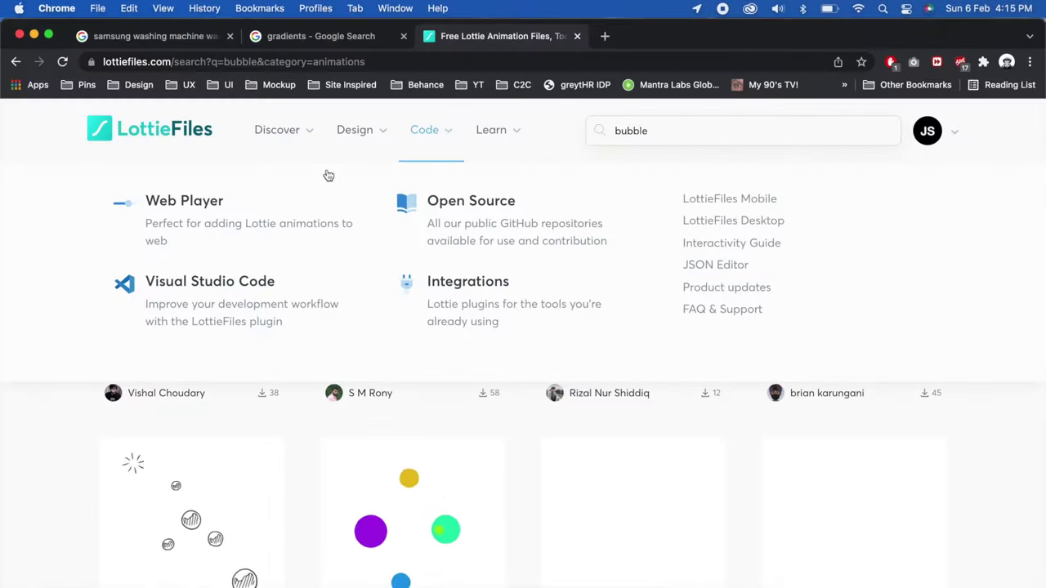
click(651, 135)
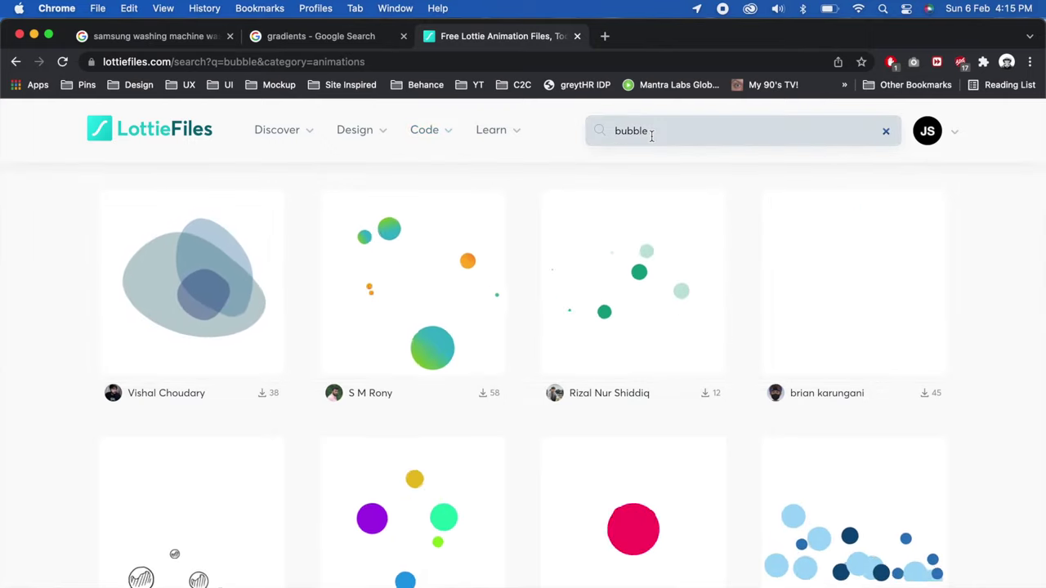
scroll(572, 376, down, 3)
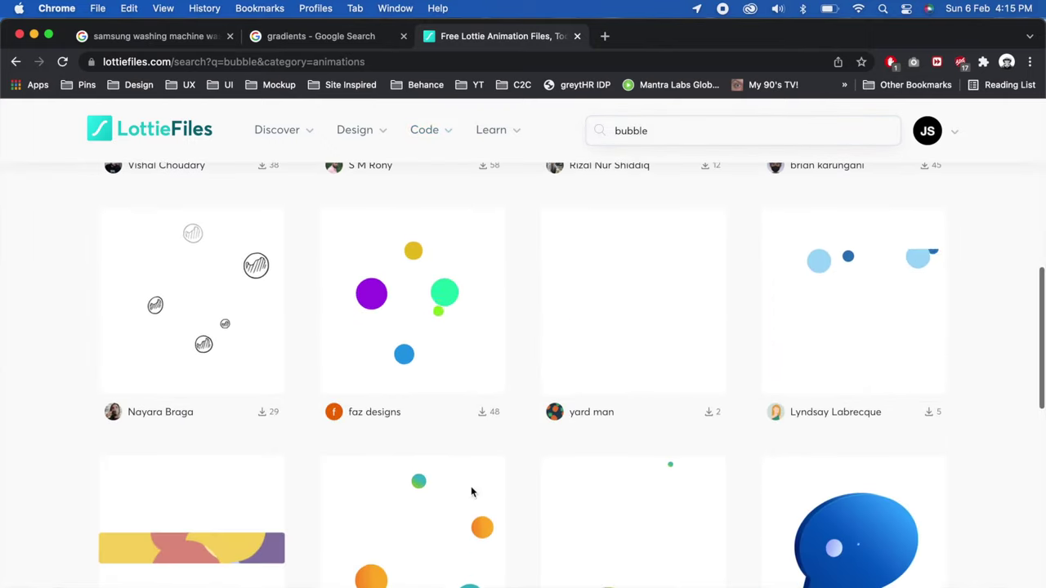
scroll(602, 413, up, 3)
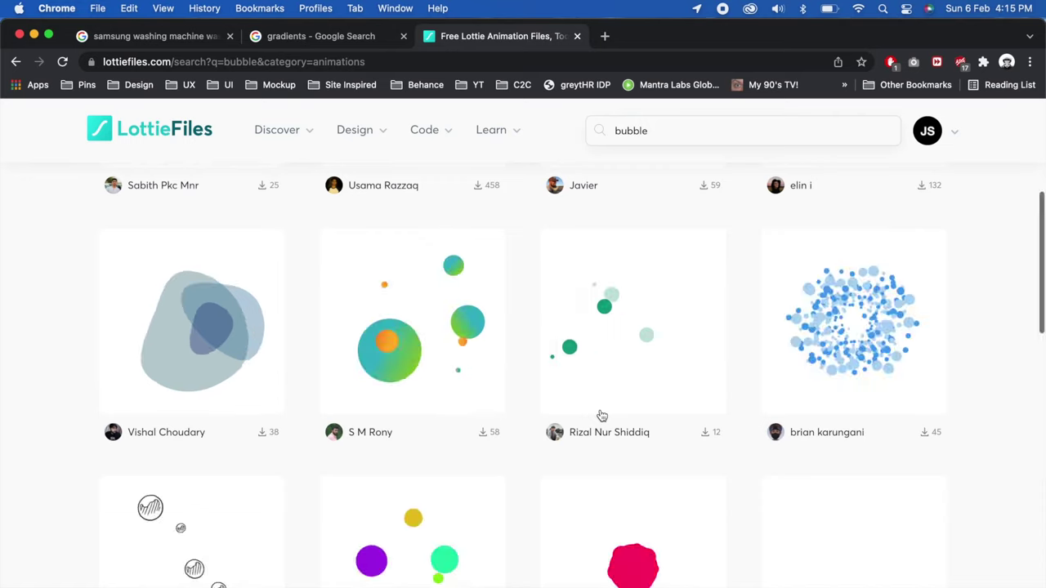
click(866, 327)
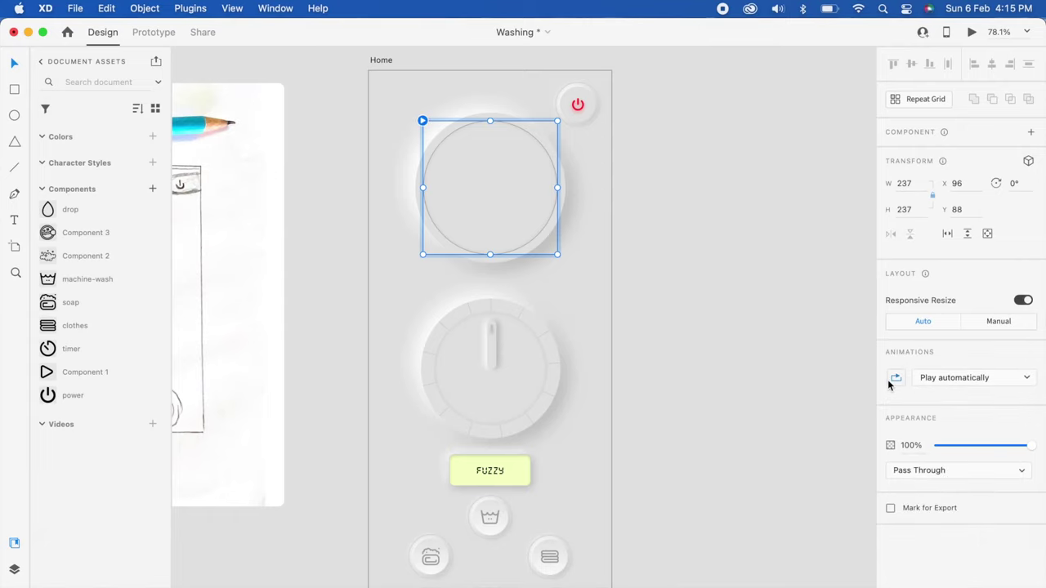
Run Desktop Preview twice to watch the bubble Lottie play in the top dial
key(super+Return)
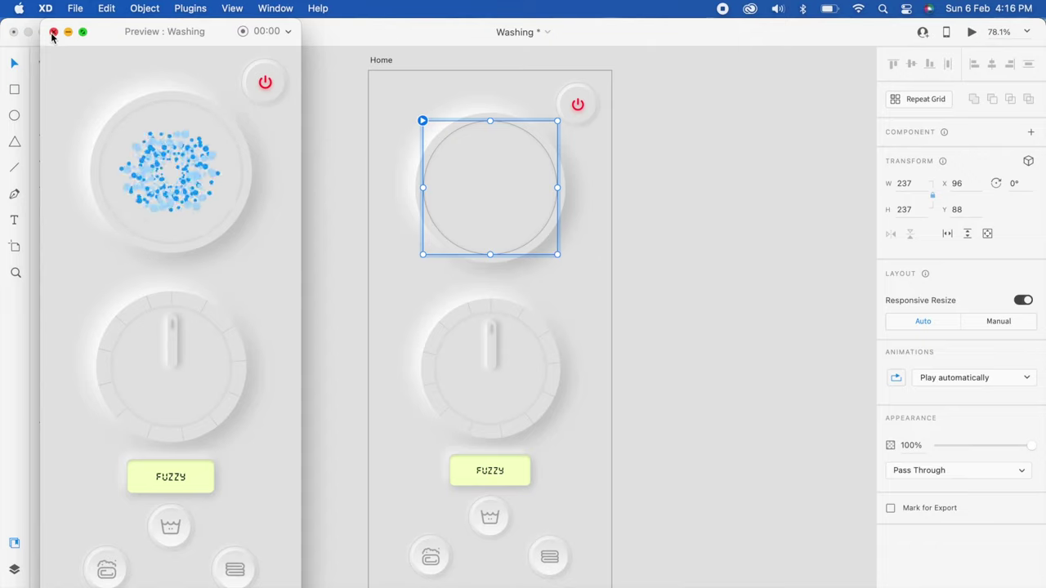
click(53, 32)
click(561, 185)
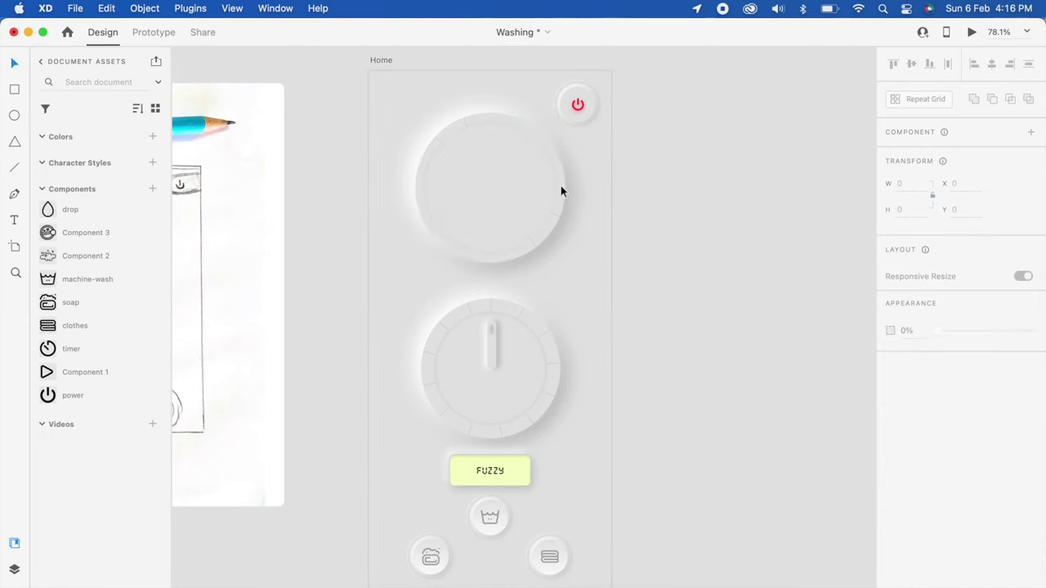
key(super+Return)
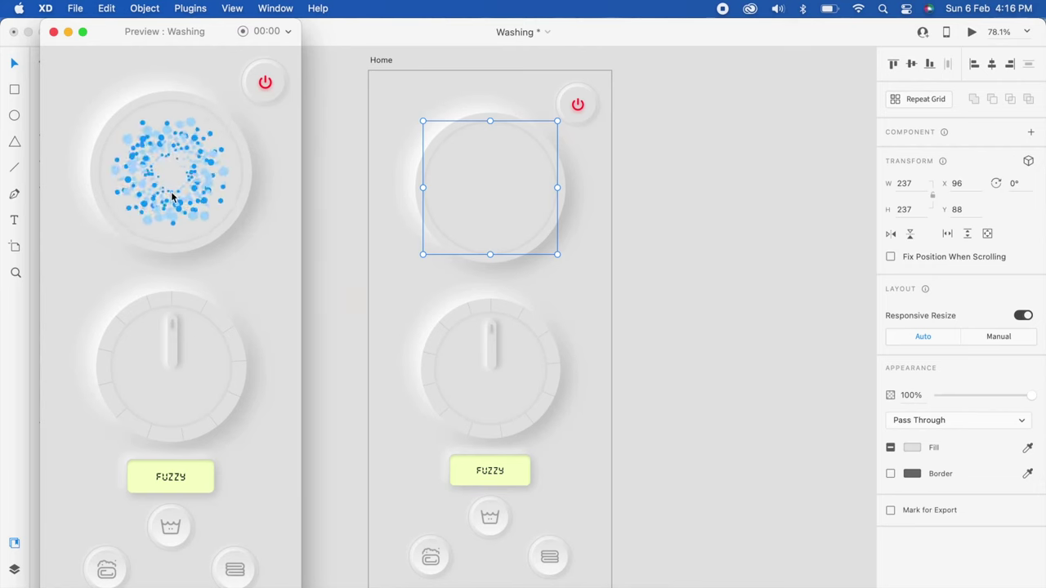
scroll(283, 390, down, 3)
scroll(284, 390, up, 5)
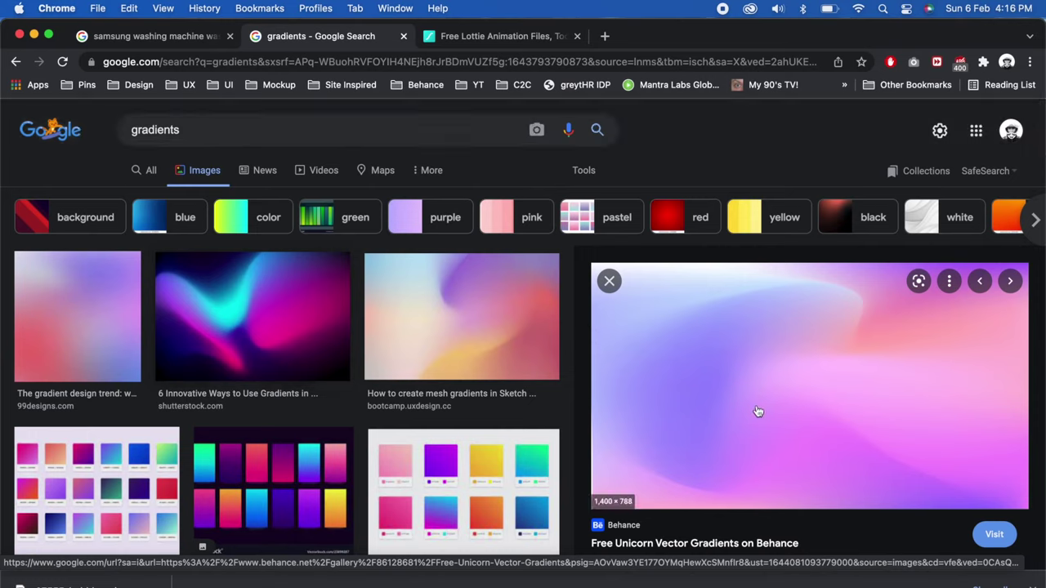
Drag the purple-pink gradient image from Google Images onto the selected top dial circle
key(super+Tab)
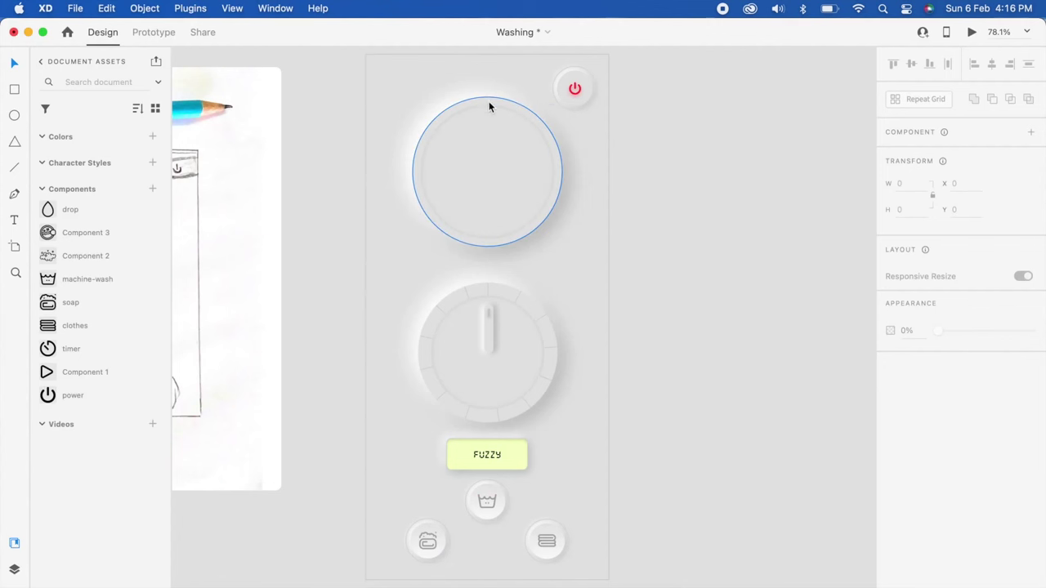
click(488, 106)
key(super+Tab)
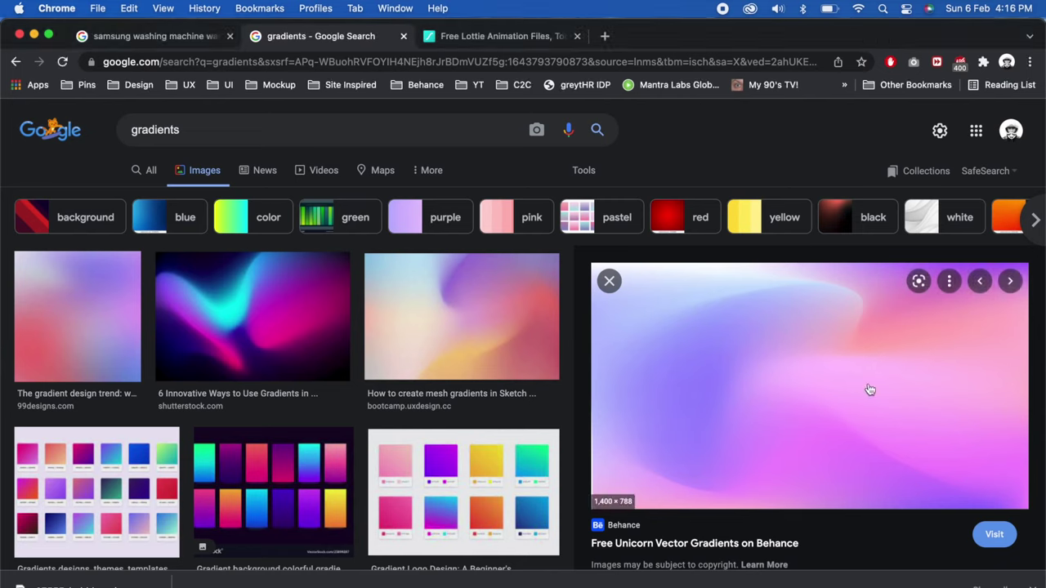
key(super+Tab)
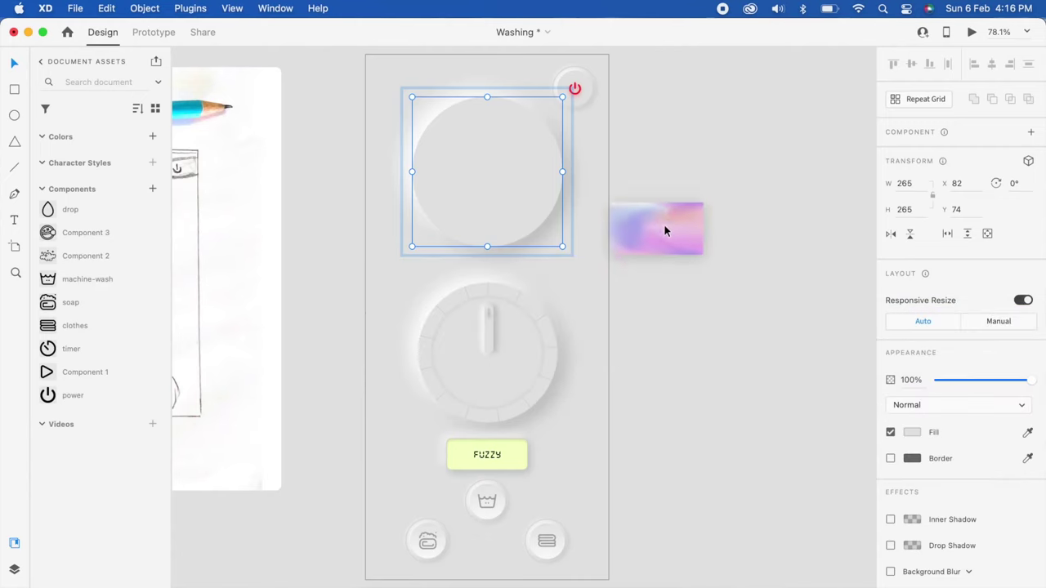
drag(915, 390, 472, 198)
Set the gradient circle's opacity to 40% and check the bubbles beneath it in Desktop Preview
click(78, 136)
mouse_move(90, 118)
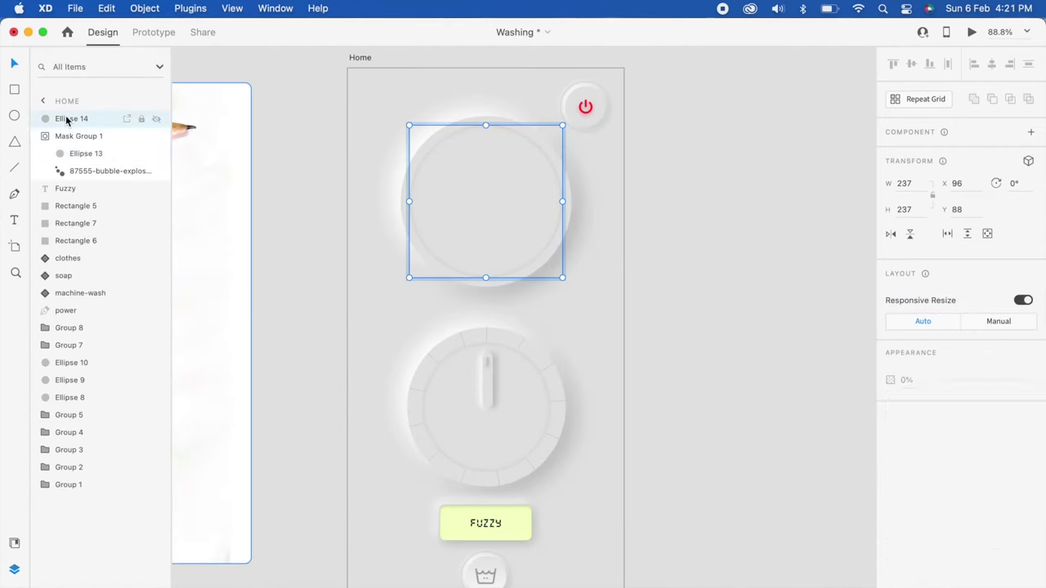
click(657, 233)
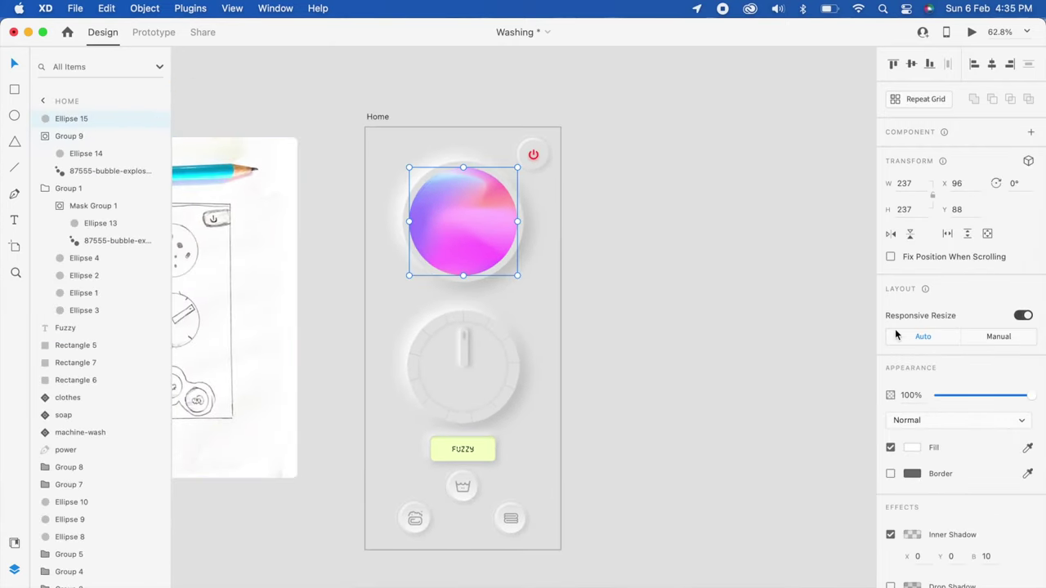
click(922, 396)
text(40)
key(Return)
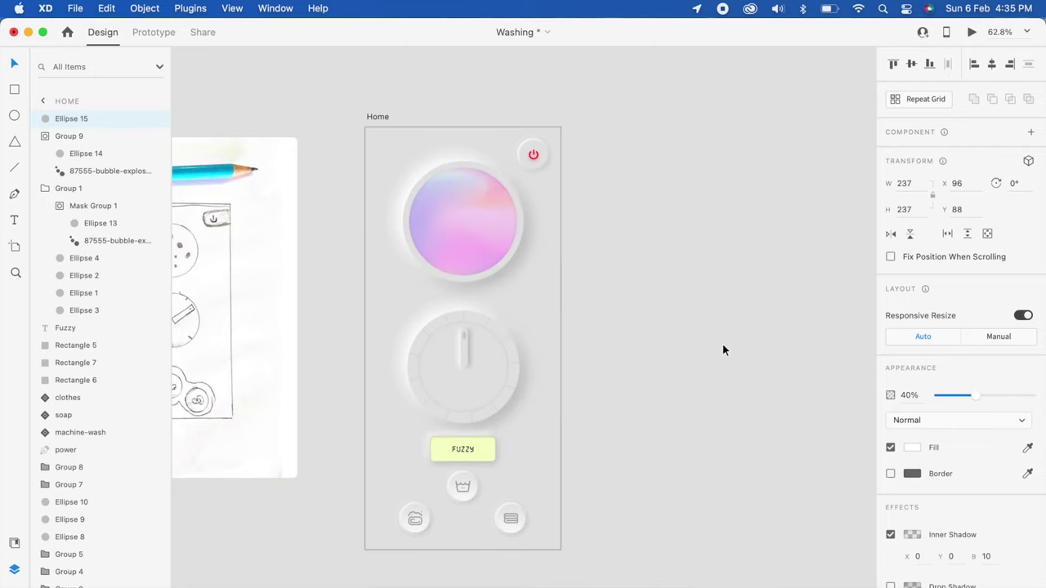
click(615, 270)
click(490, 242)
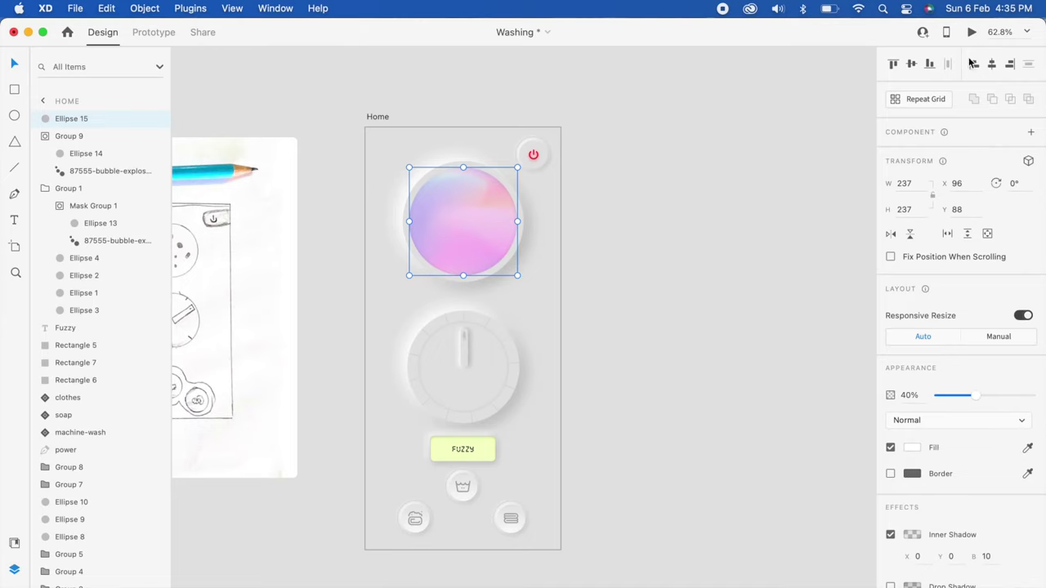
click(971, 34)
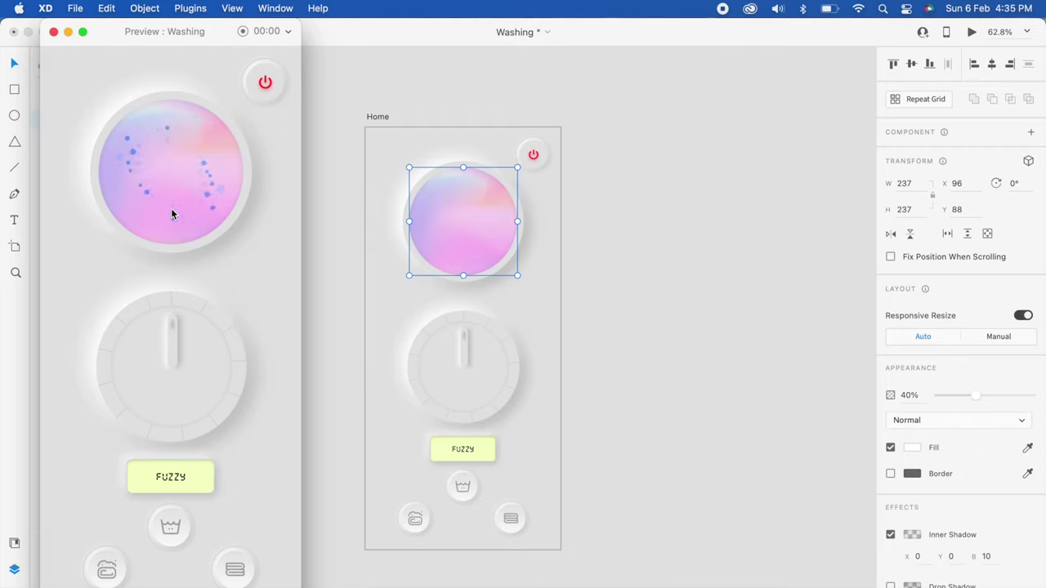
click(53, 32)
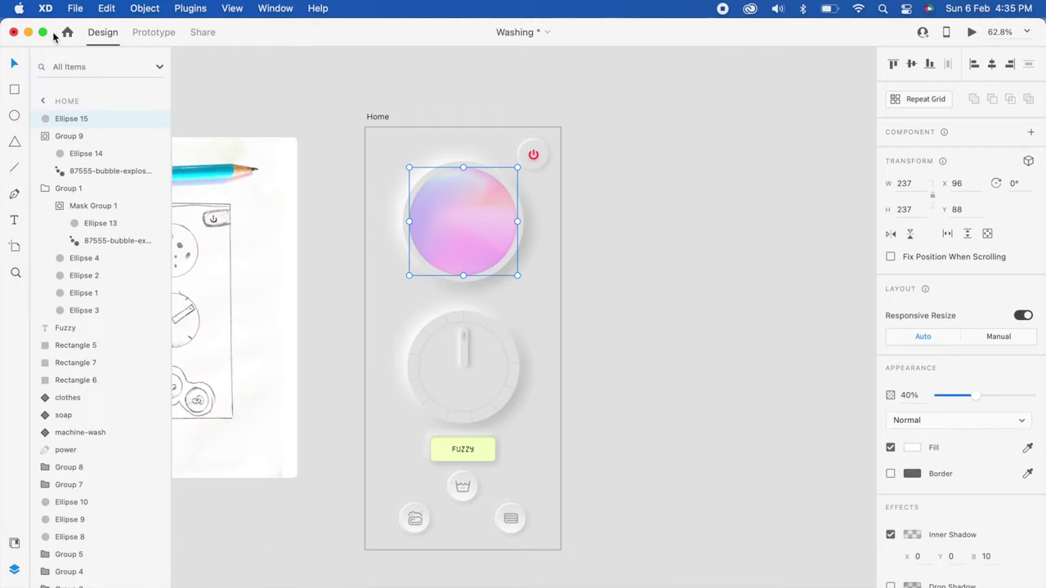
Duplicate the Ellipse 14 dial circle in Group 9
click(606, 202)
scroll(463, 212, up, 5)
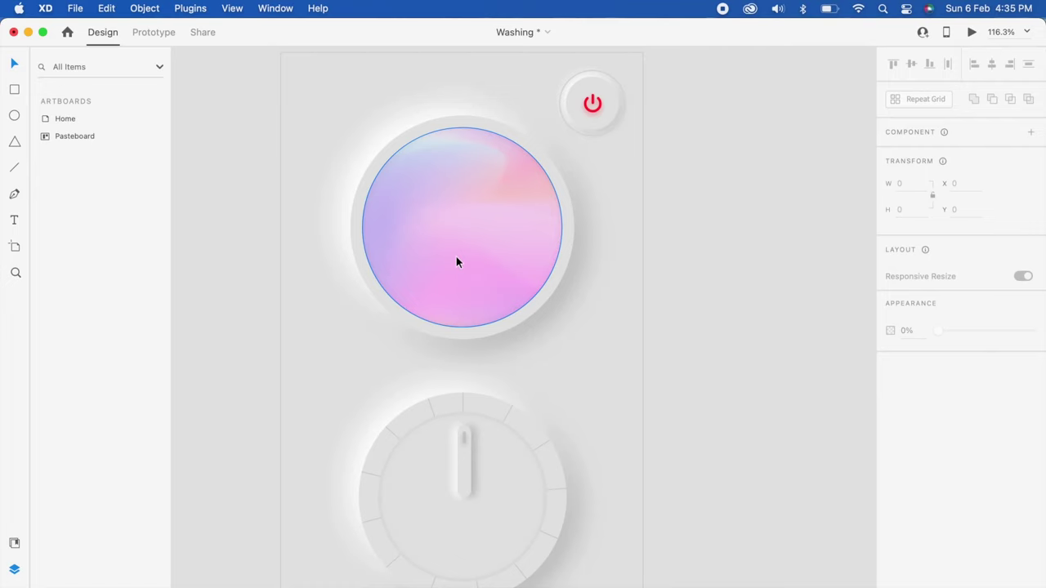
scroll(456, 256, down, 5)
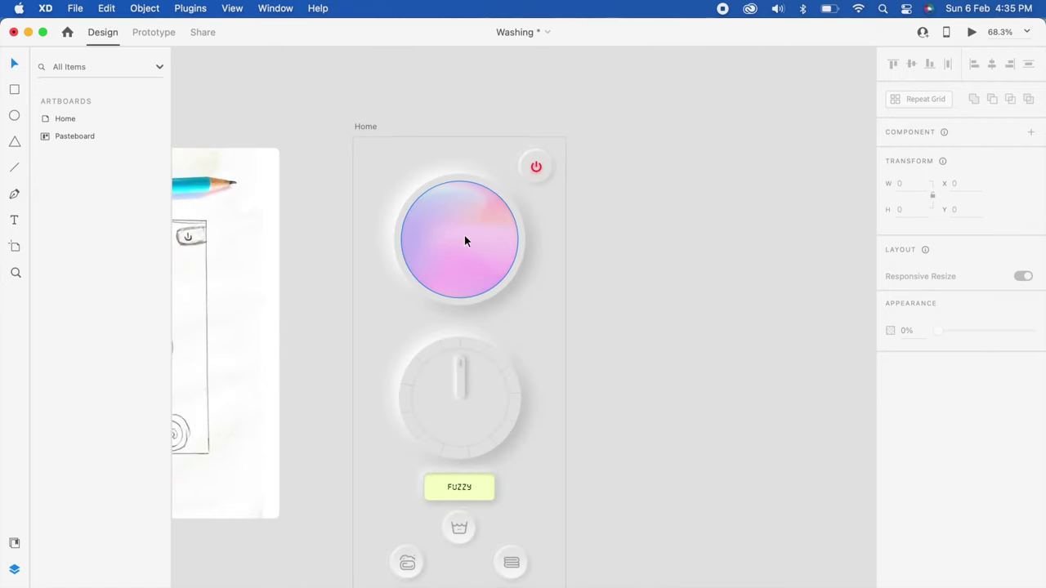
click(465, 240)
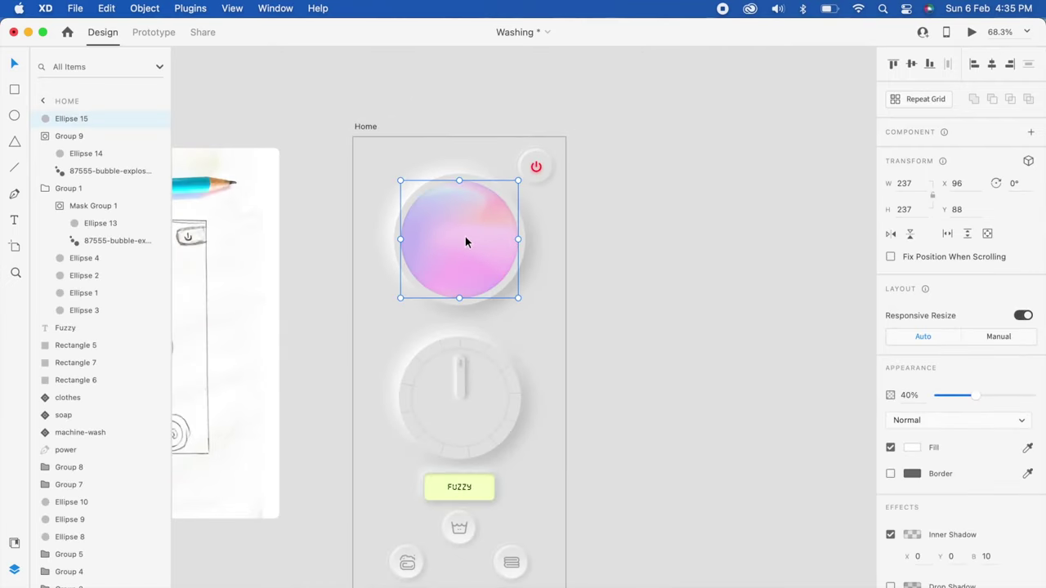
click(67, 154)
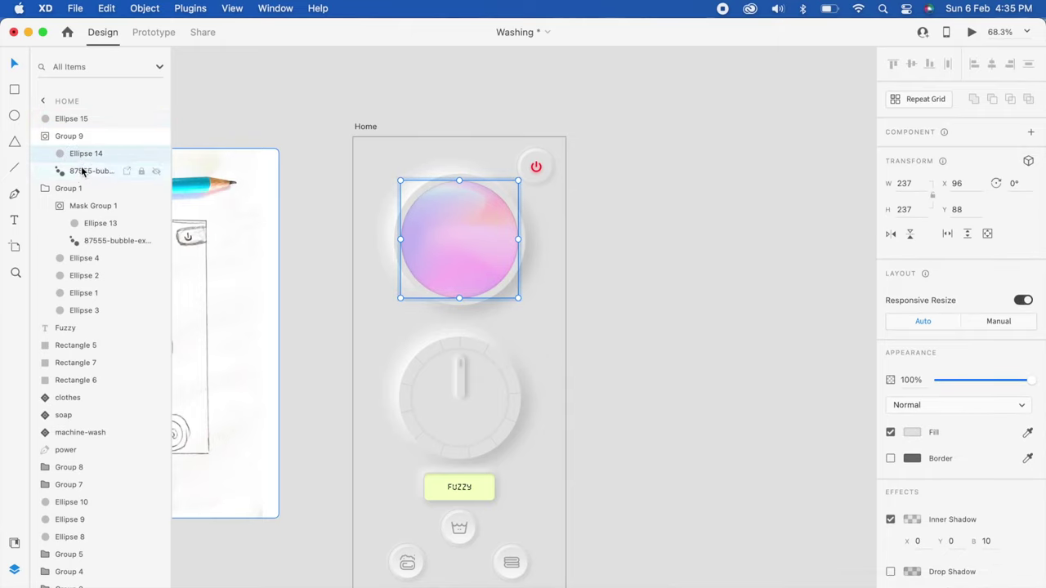
key(super+d)
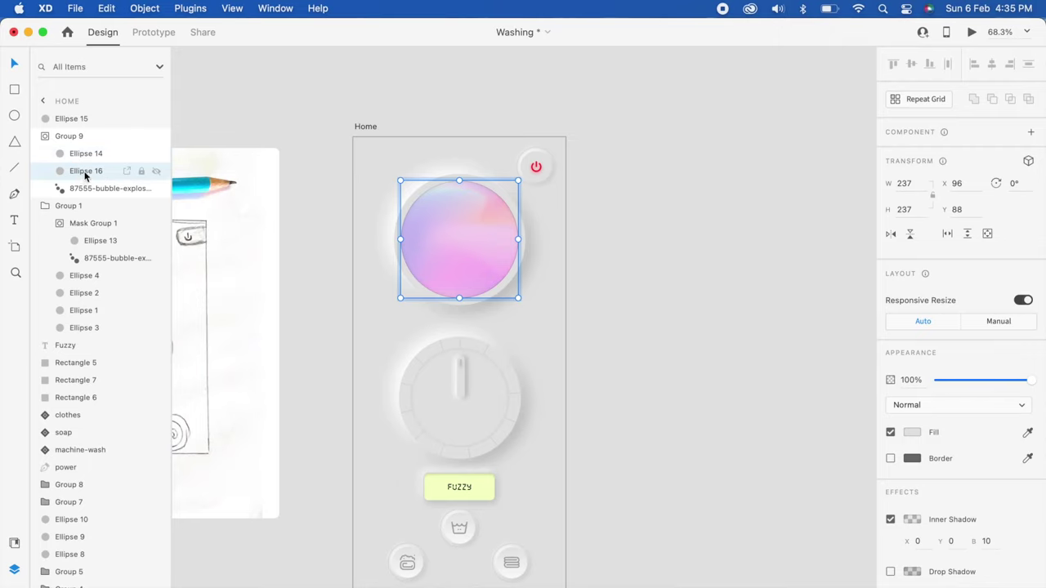
Give the duplicate a #FF00EB magenta fill with Color blend mode
click(948, 404)
click(912, 432)
click(865, 382)
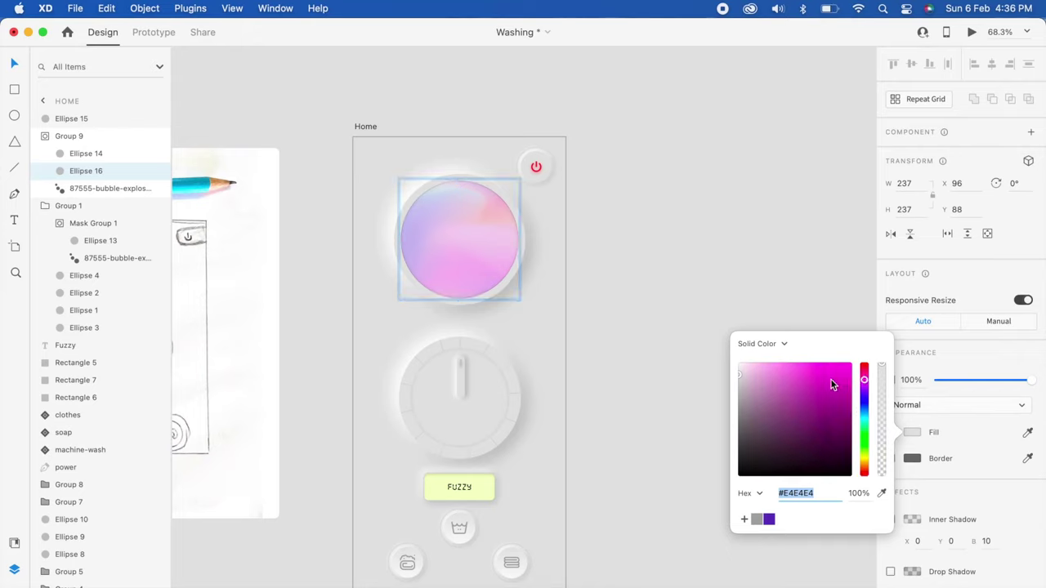
drag(832, 385, 852, 355)
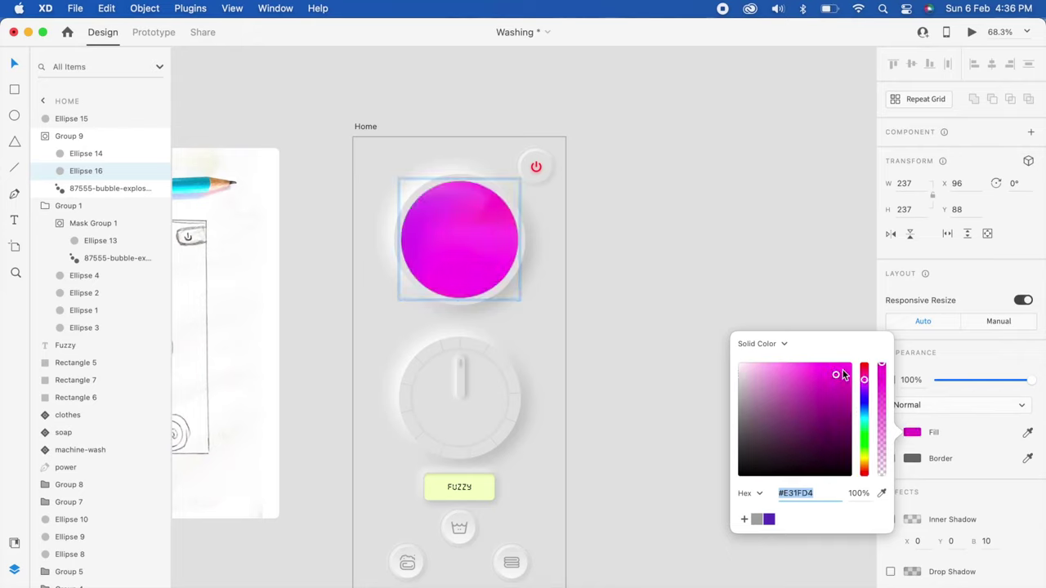
click(930, 408)
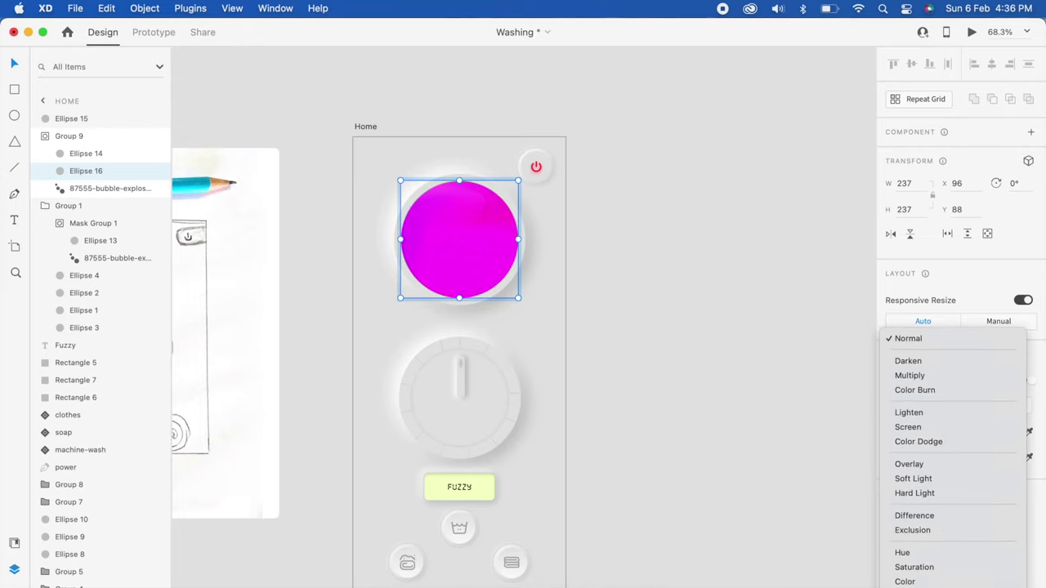
click(905, 581)
Preview the pink-tinted dial and close the preview
click(683, 315)
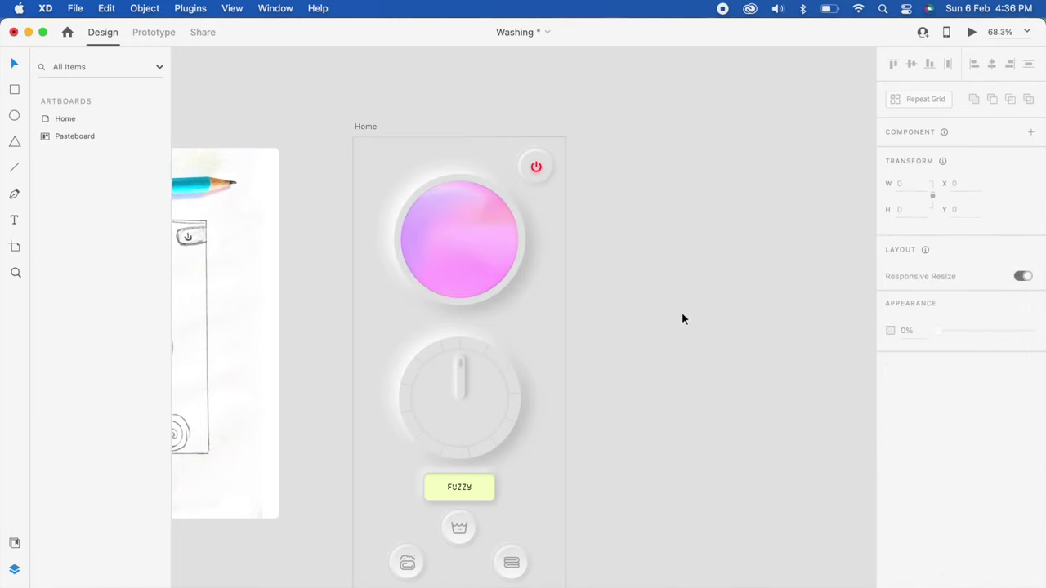
click(537, 263)
click(972, 32)
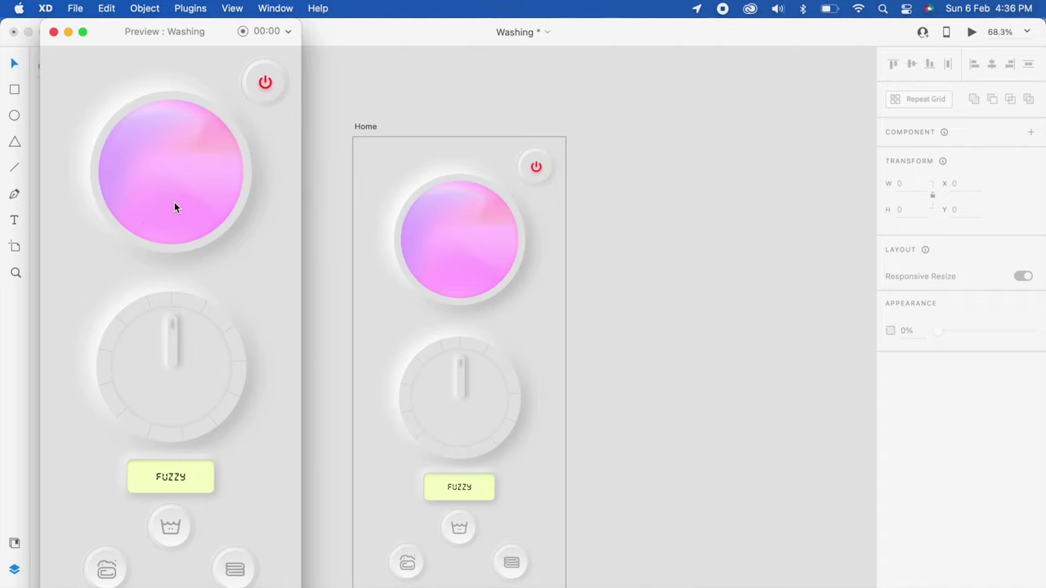
click(54, 32)
click(633, 263)
scroll(633, 262, up, 3)
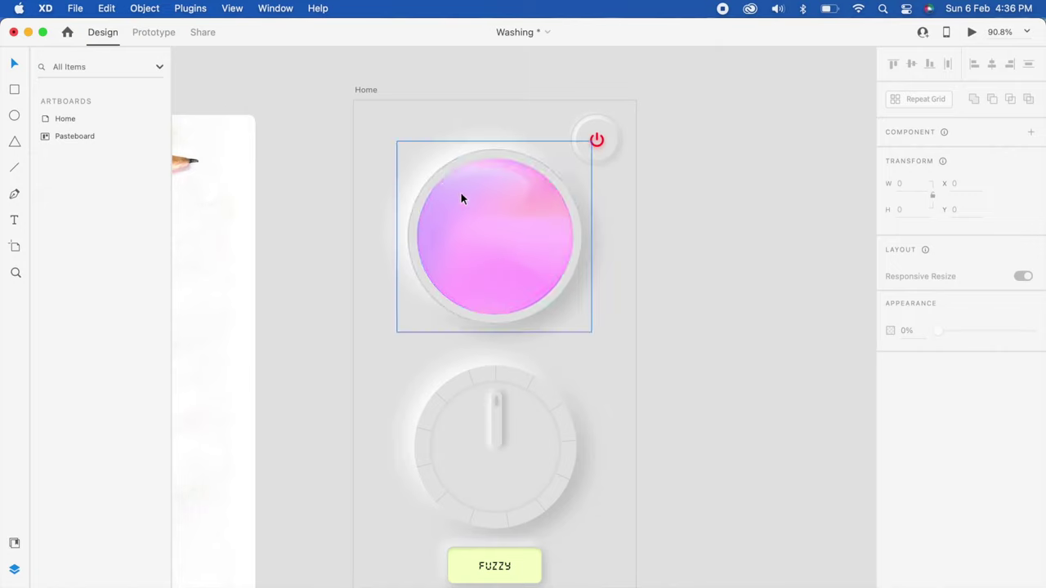
Duplicate the gradient circle Ellipse 15, raise it to full opacity and fill it white
click(495, 238)
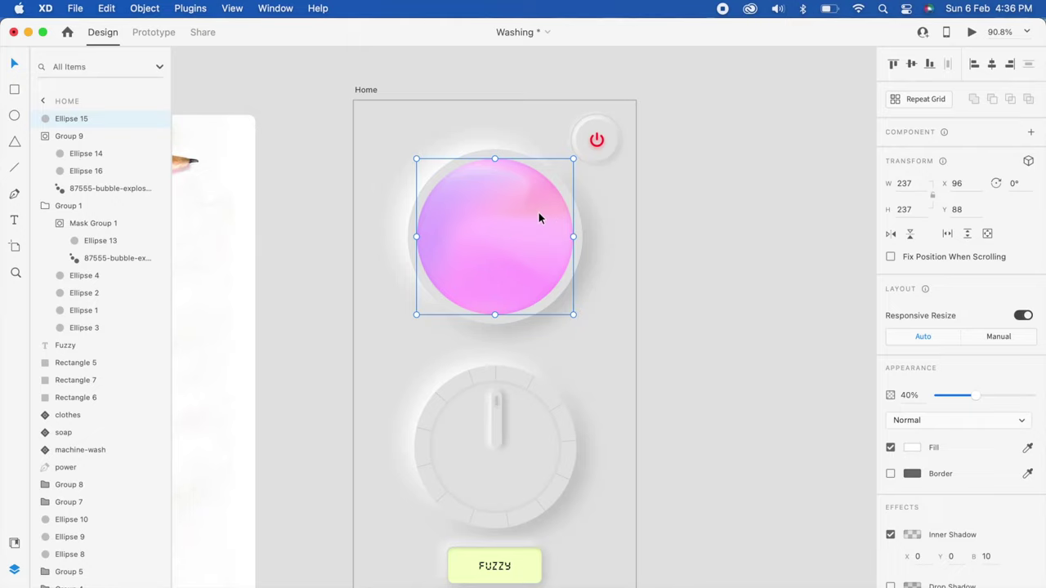
scroll(539, 213, up, 3)
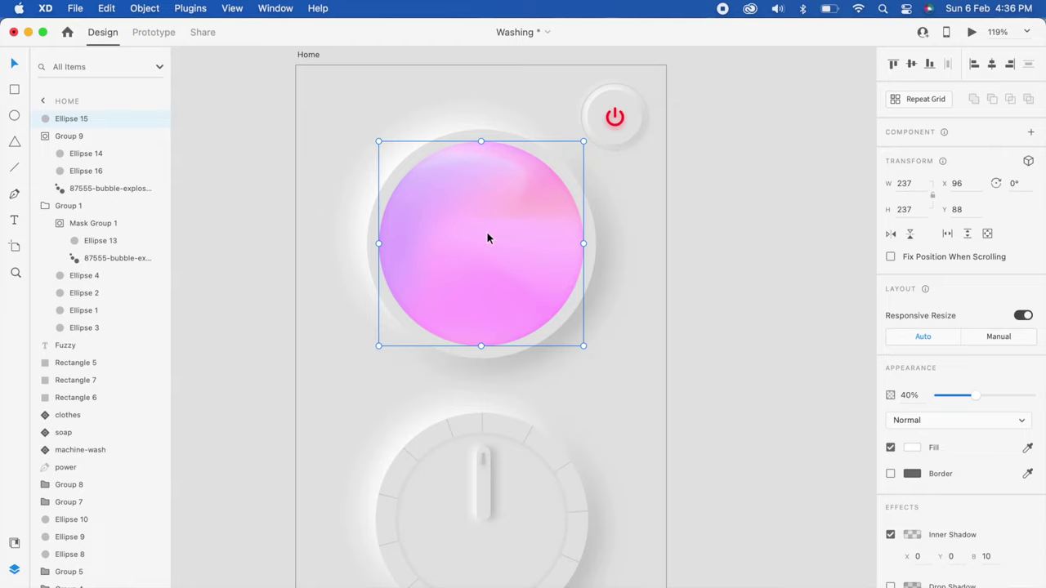
key(super+d)
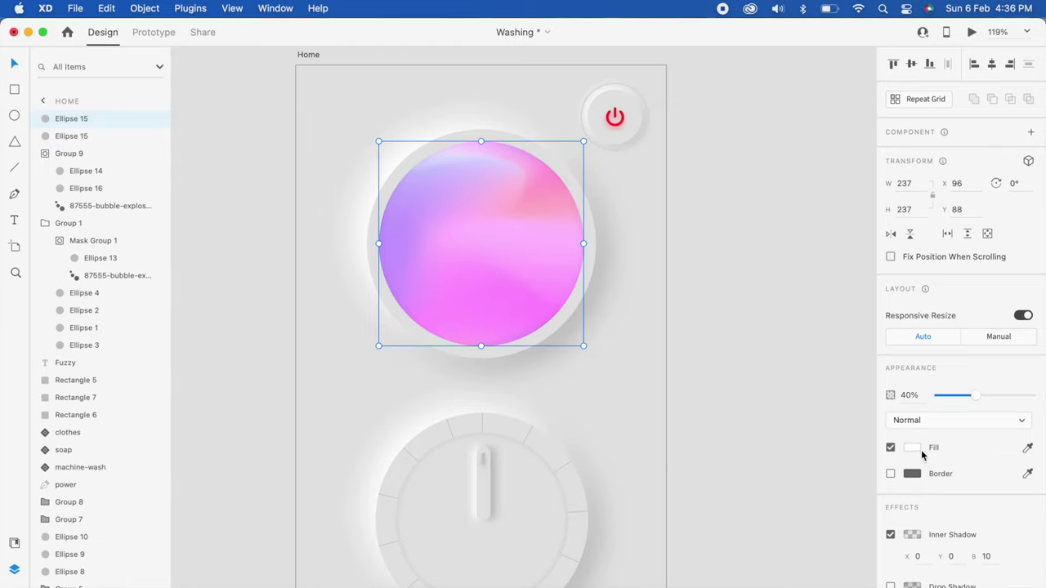
drag(980, 398, 1031, 416)
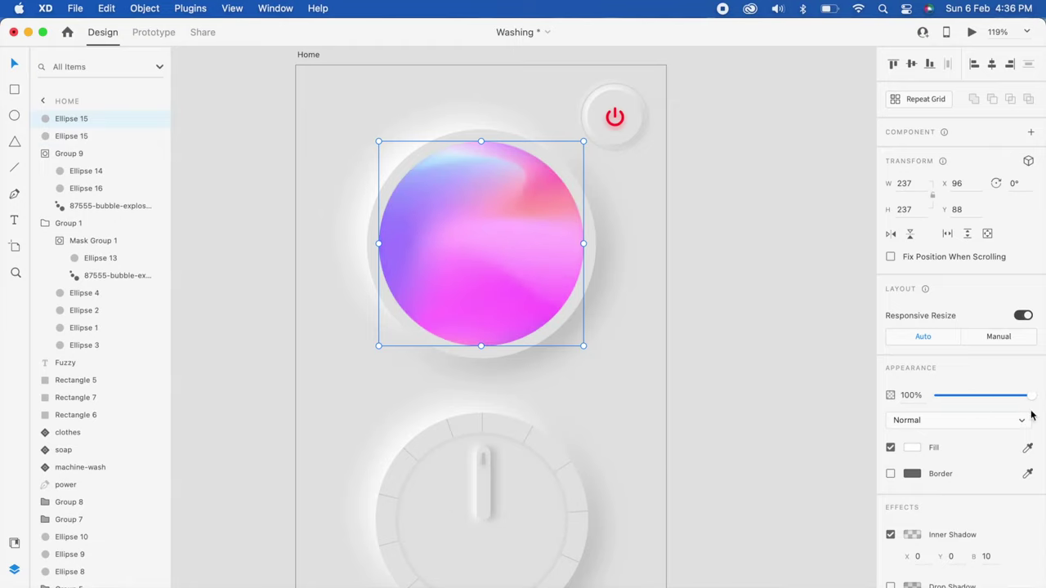
click(907, 450)
click(565, 268)
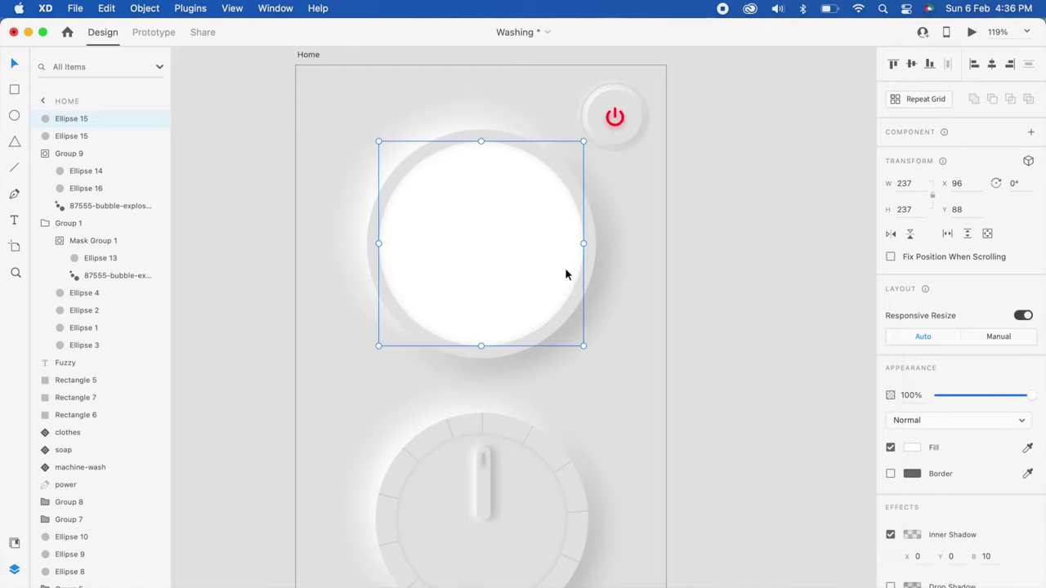
Reshape the white circle into a narrow highlight by deleting its right anchor and pulling it inward
scroll(495, 240, up, 3)
double_click(495, 239)
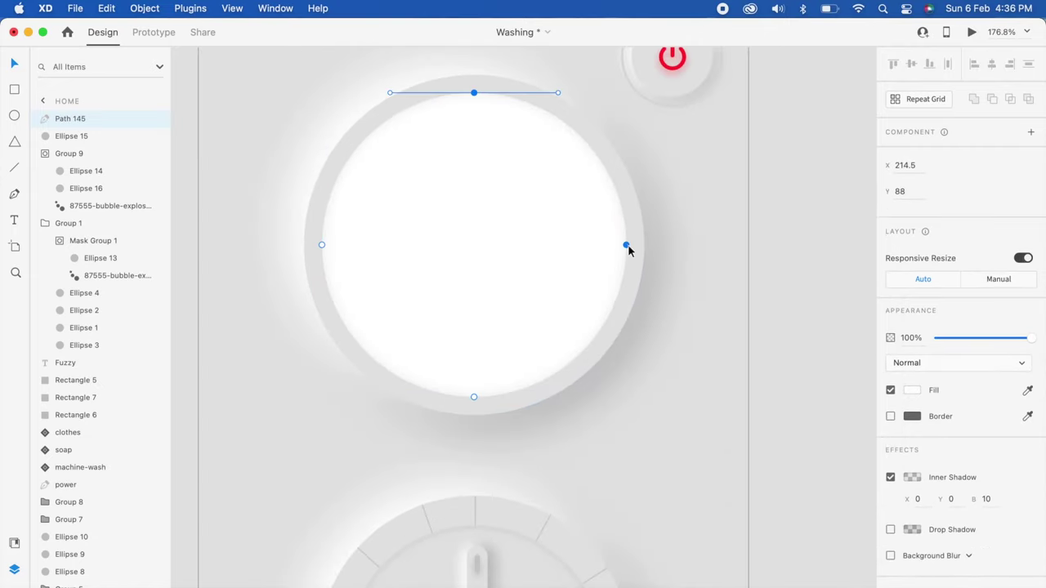
click(626, 245)
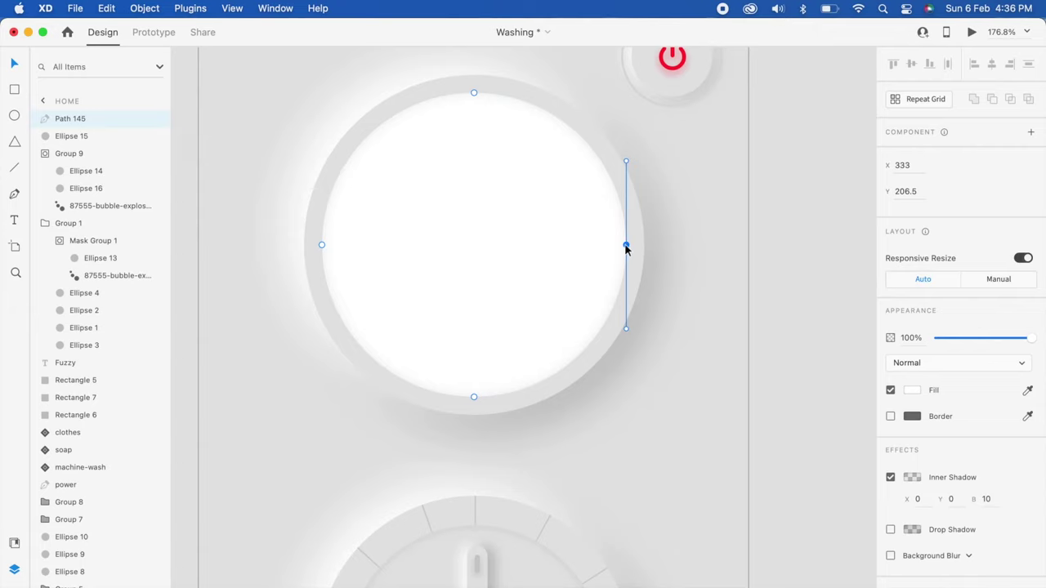
key(Delete)
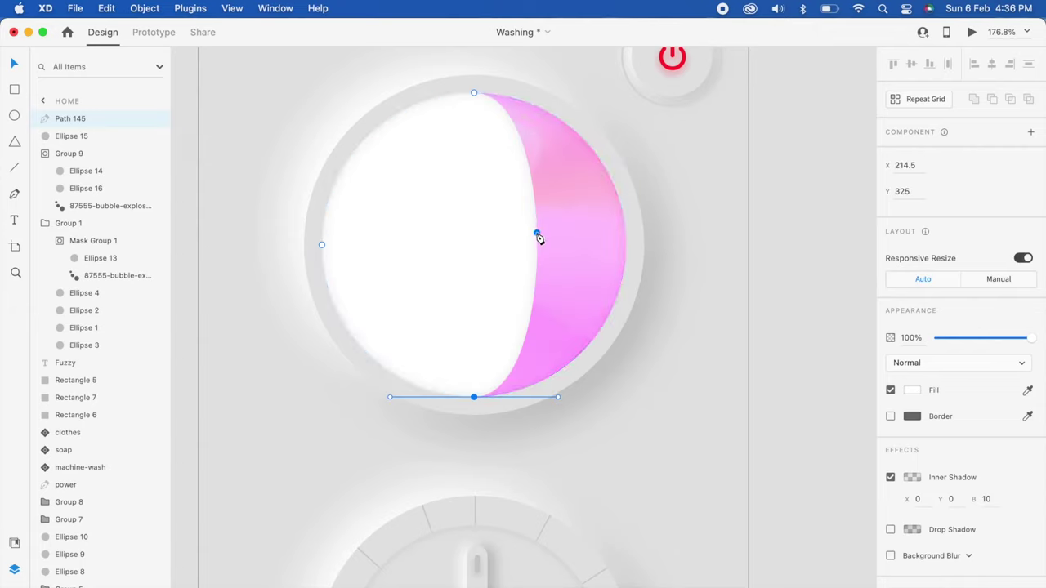
key(Escape)
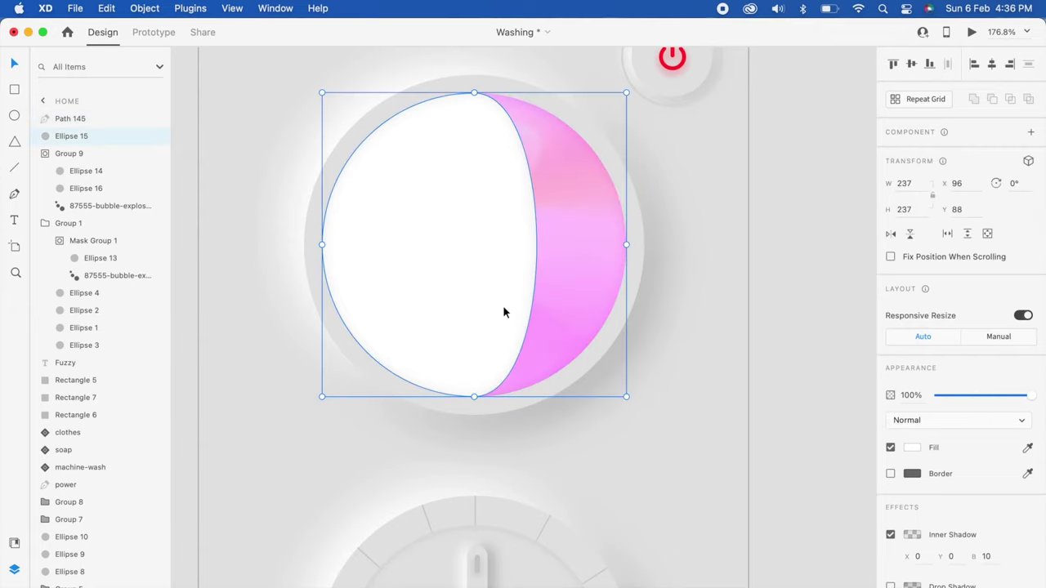
drag(626, 244, 507, 250)
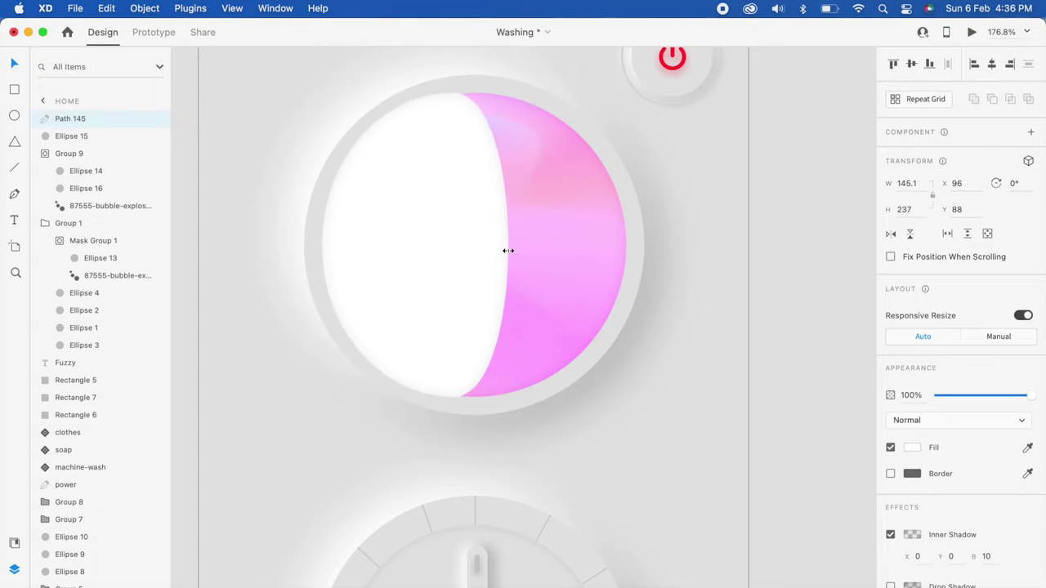
drag(508, 250, 509, 250)
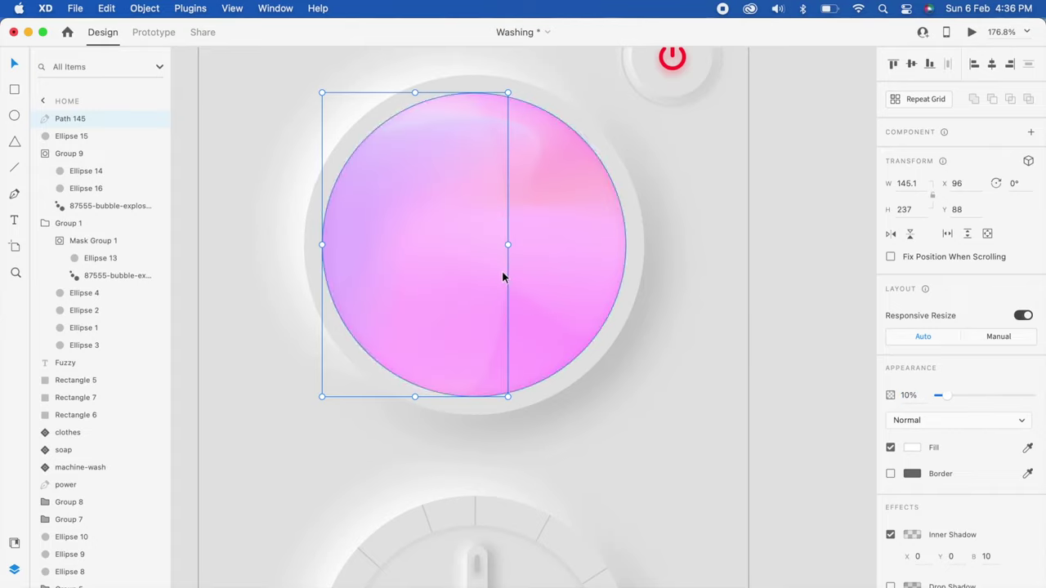
Duplicate the highlight, rotate it to about -105°, move it over the window at 20% opacity
key(super+d)
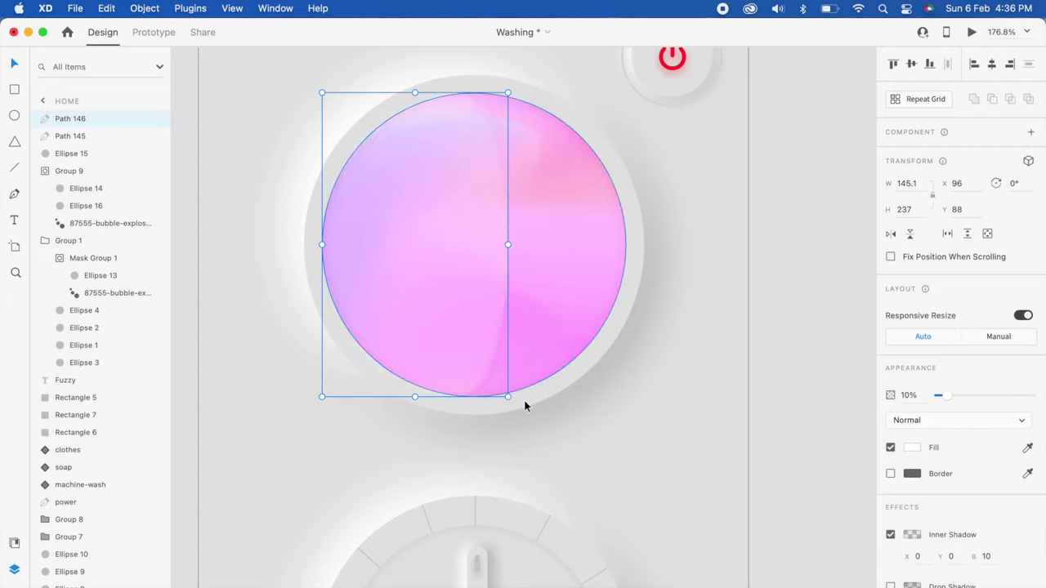
drag(512, 398, 588, 102)
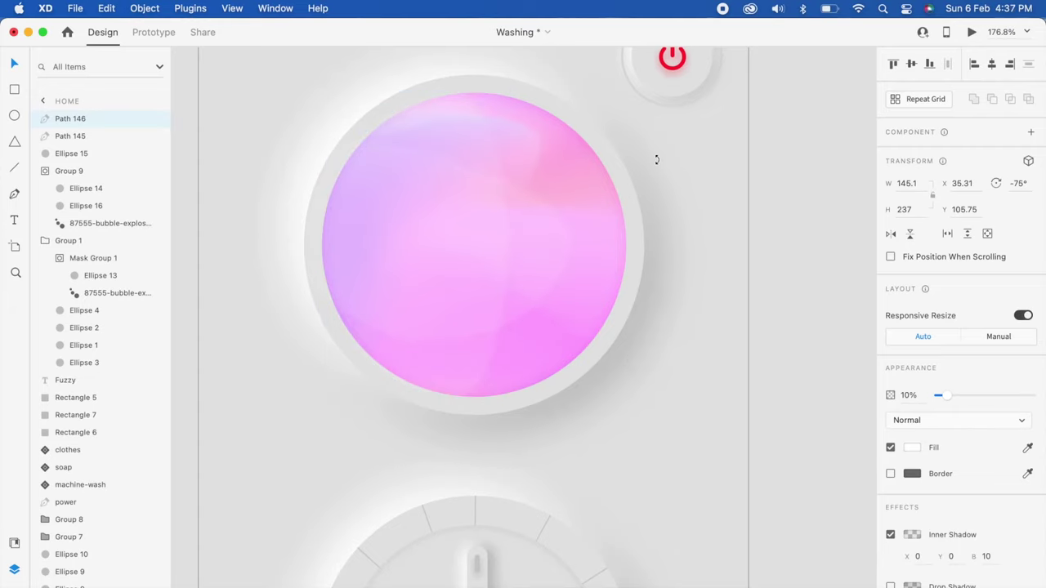
drag(462, 260, 529, 333)
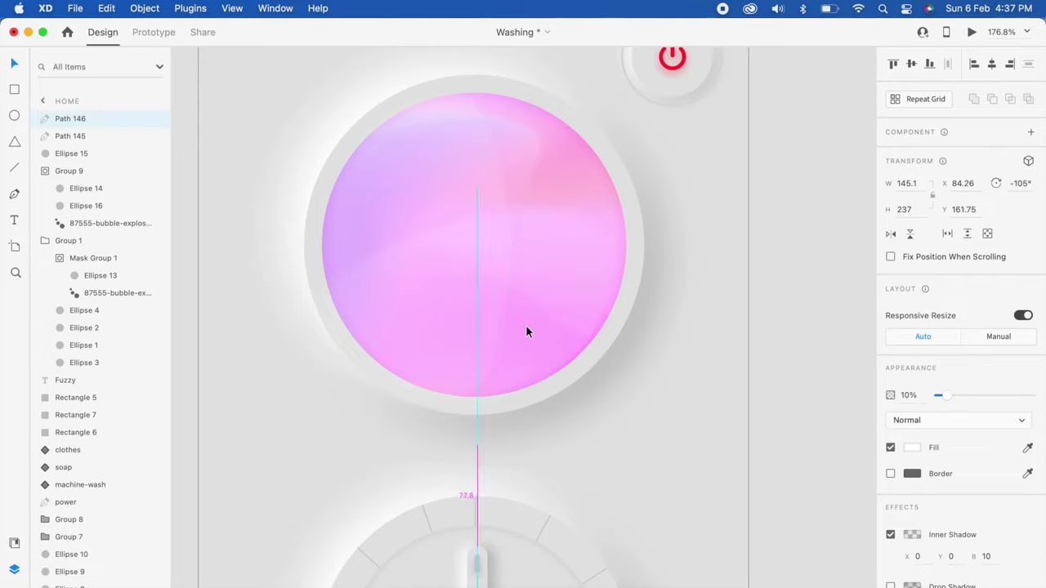
key(2)
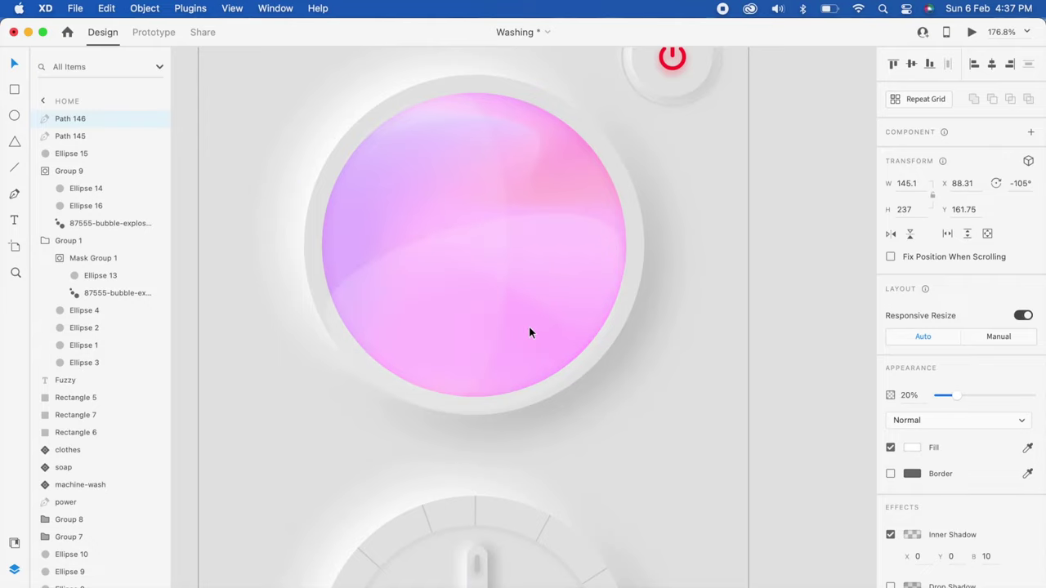
drag(528, 326, 549, 341)
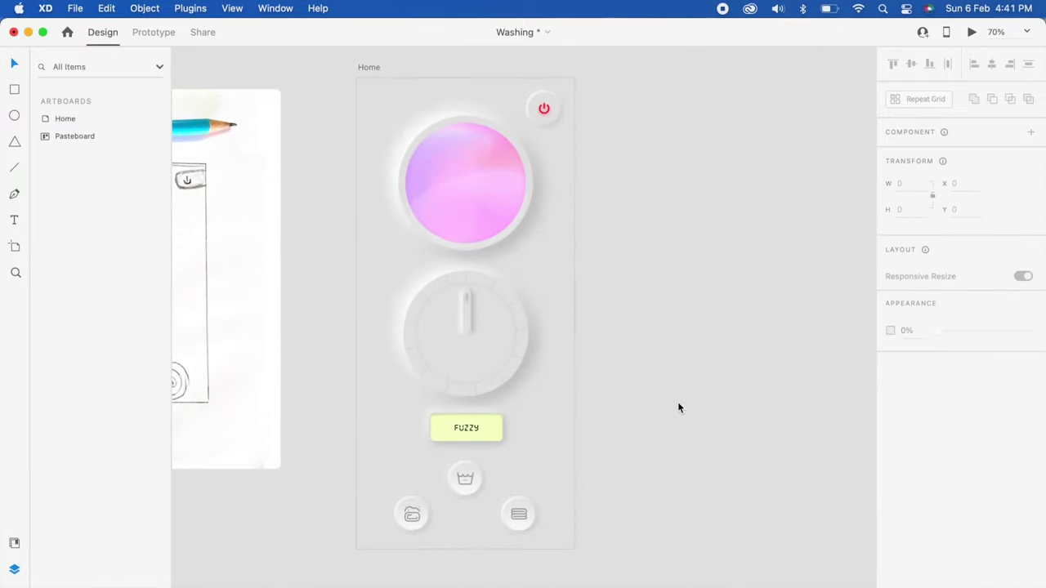
scroll(540, 310, up, 5)
scroll(457, 253, down, 2)
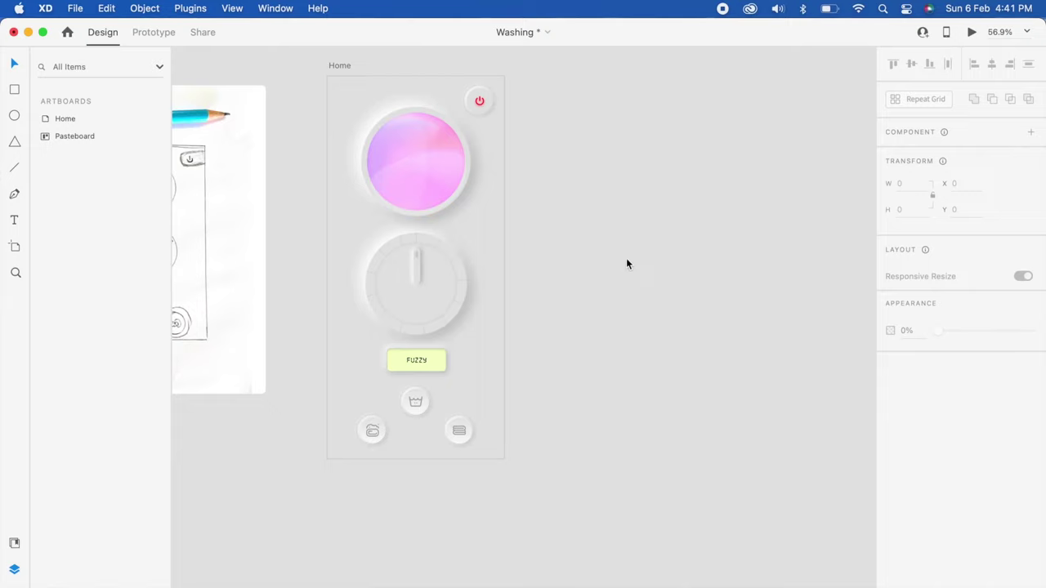
Change the yellow display text from FUZZY to OFF and centre it
scroll(421, 197, up, 3)
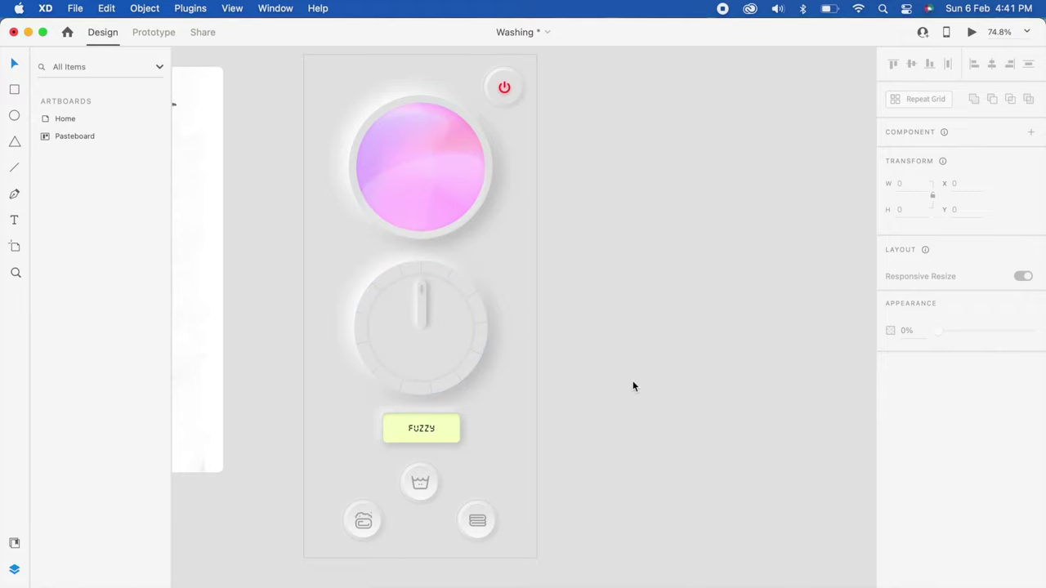
double_click(421, 429)
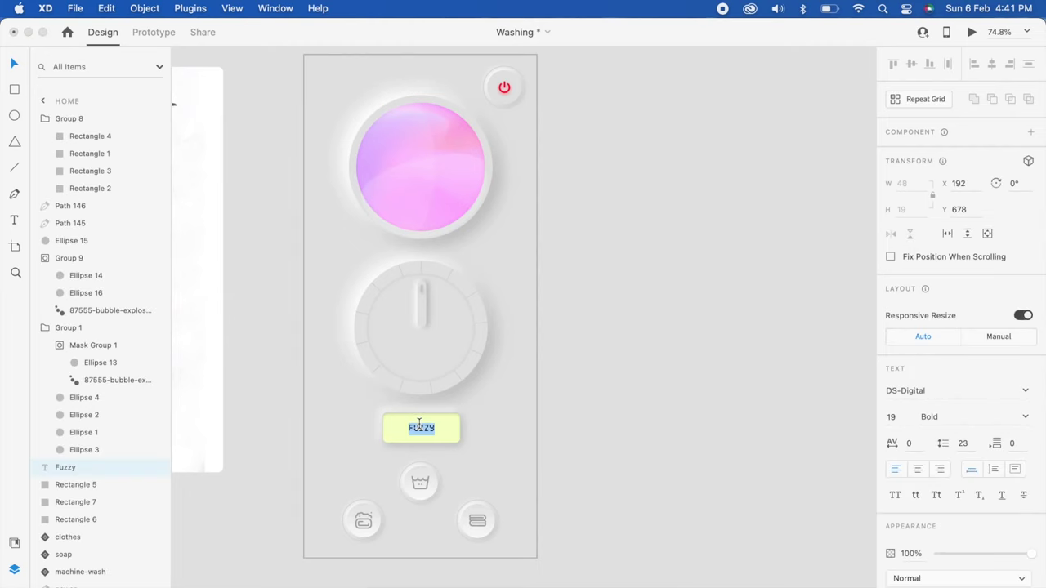
text(0)
key(Escape)
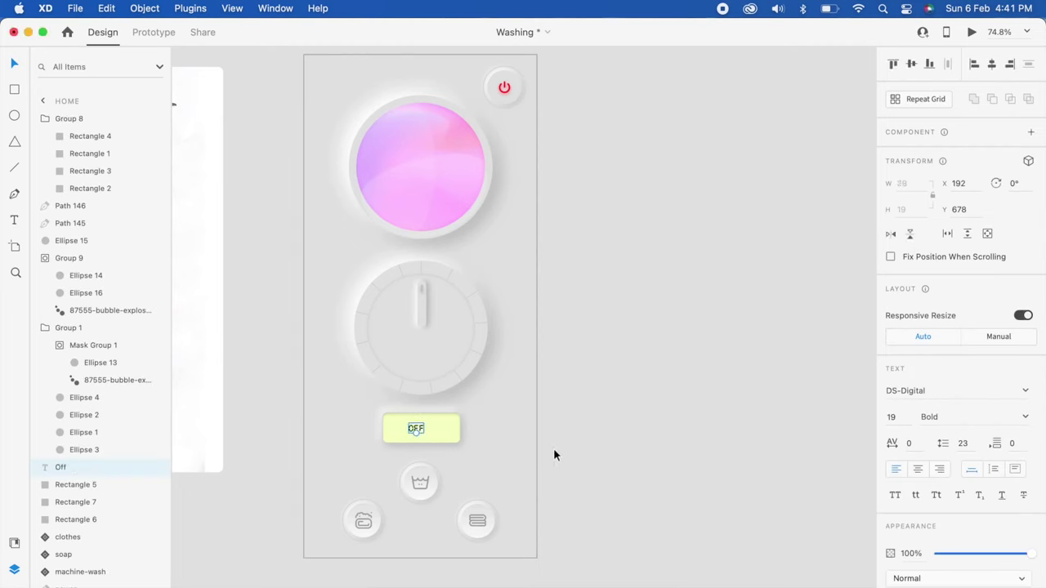
drag(417, 426, 424, 433)
click(710, 422)
Duplicate the Home artboard with Cmd+D, creating Home – 1
scroll(545, 346, down, 3)
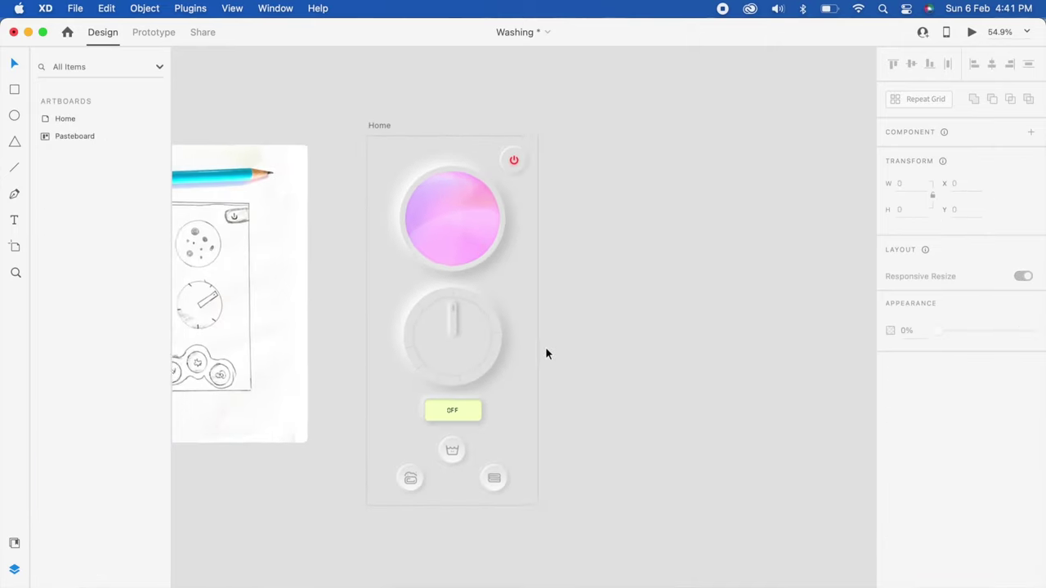
click(365, 135)
key(super+d)
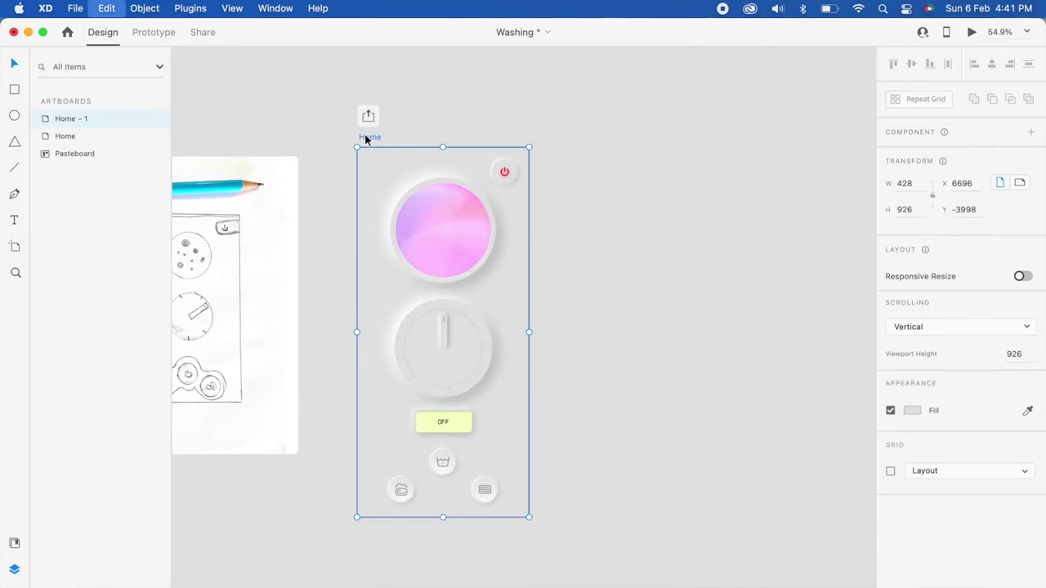
click(769, 236)
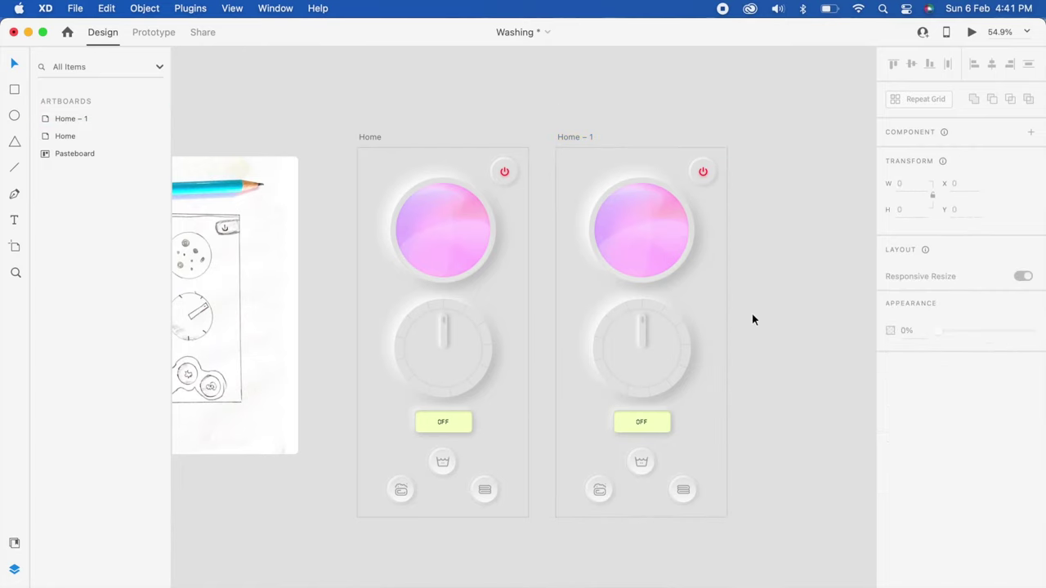
scroll(682, 323, up, 5)
Test-rotate the knob indicator on Home – 1 to 45° and undo it
click(682, 328)
scroll(682, 327, up, 3)
scroll(565, 282, up, 3)
double_click(526, 235)
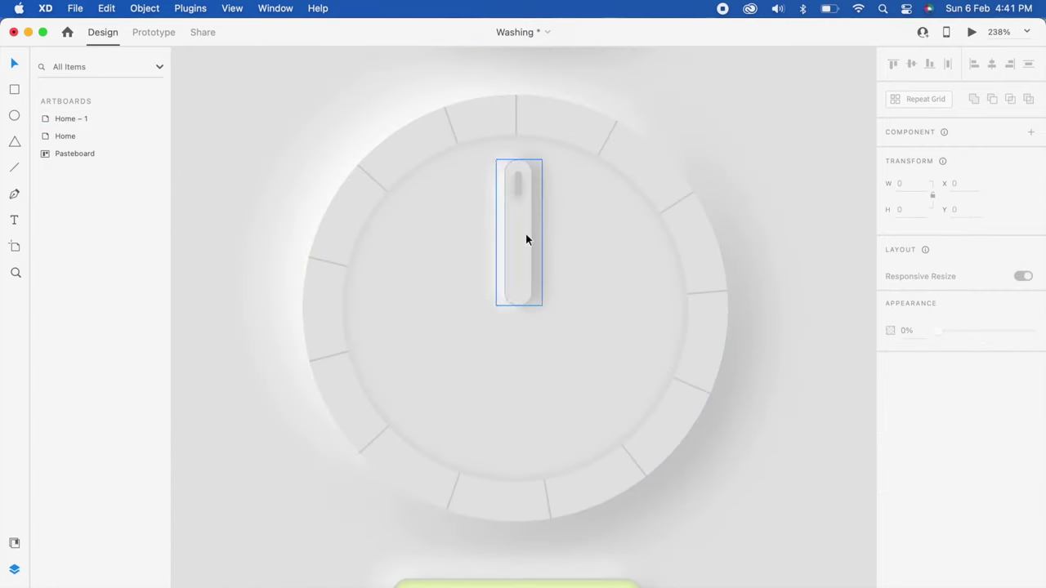
drag(546, 157, 594, 201)
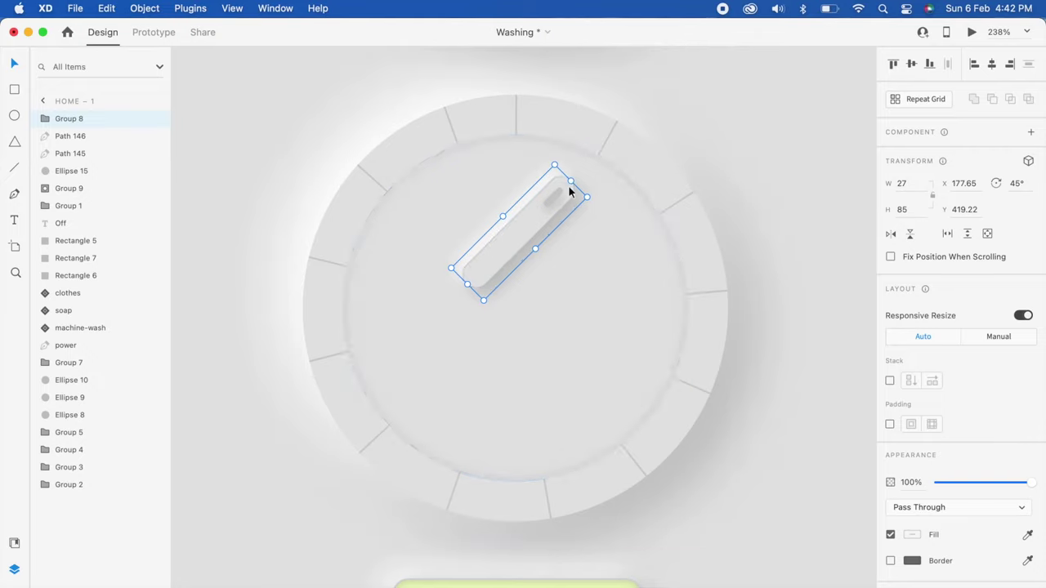
key(super+z)
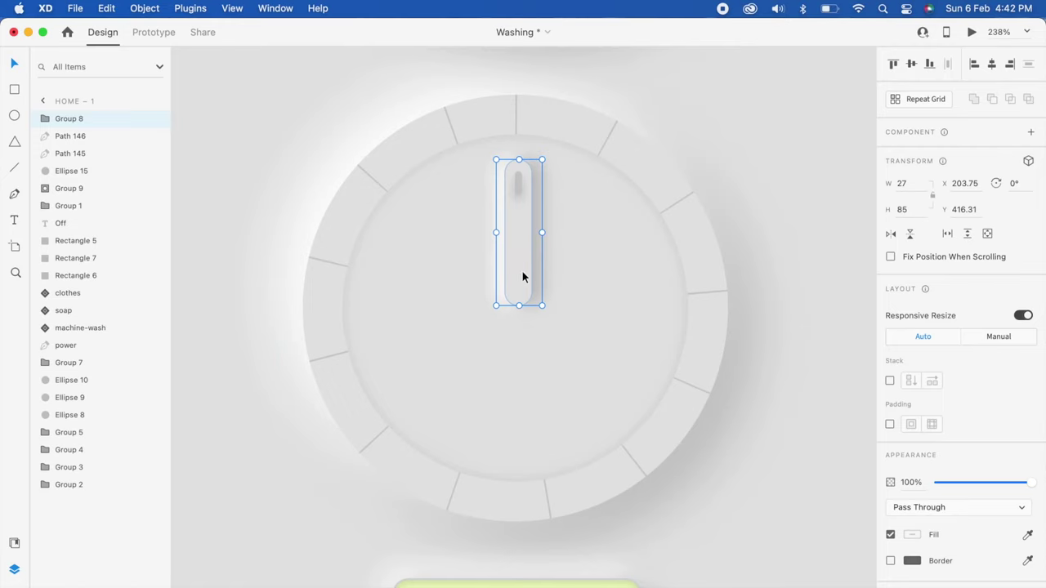
Inside the indicator group, draw a vertical line from its middle to the dial's bottom and save
double_click(523, 277)
key(p)
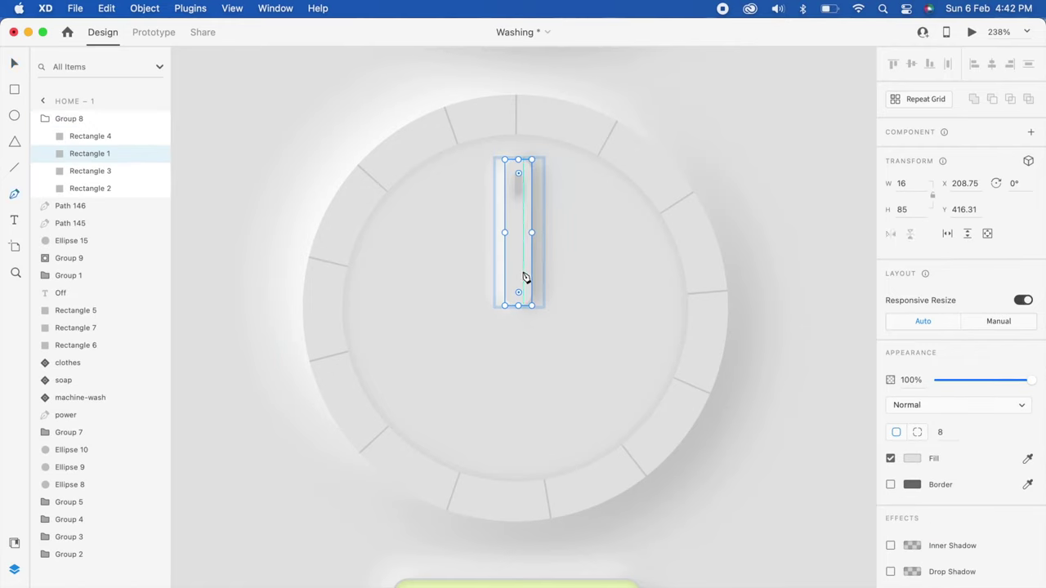
click(518, 236)
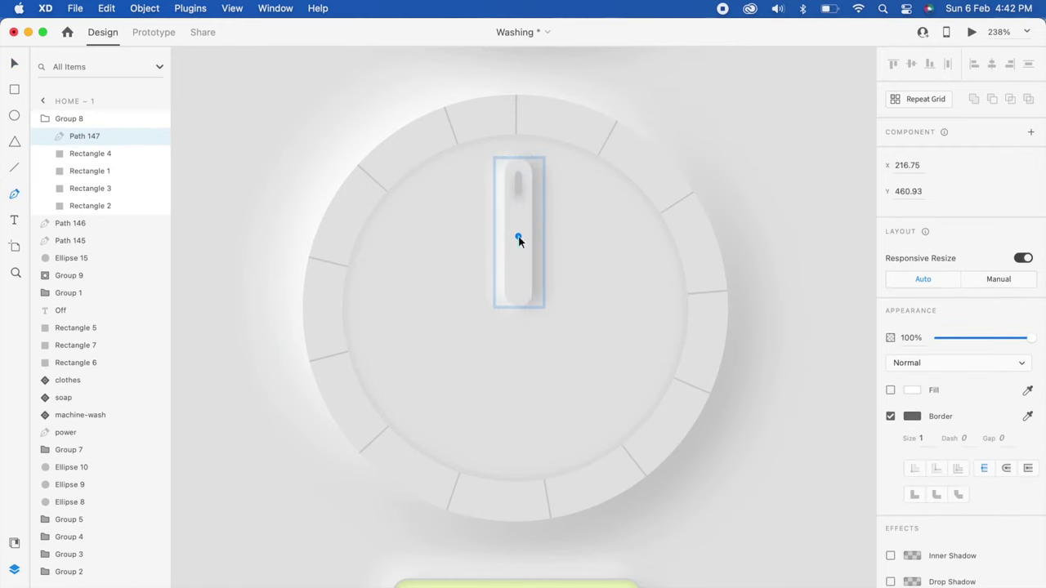
click(518, 454)
key(Escape)
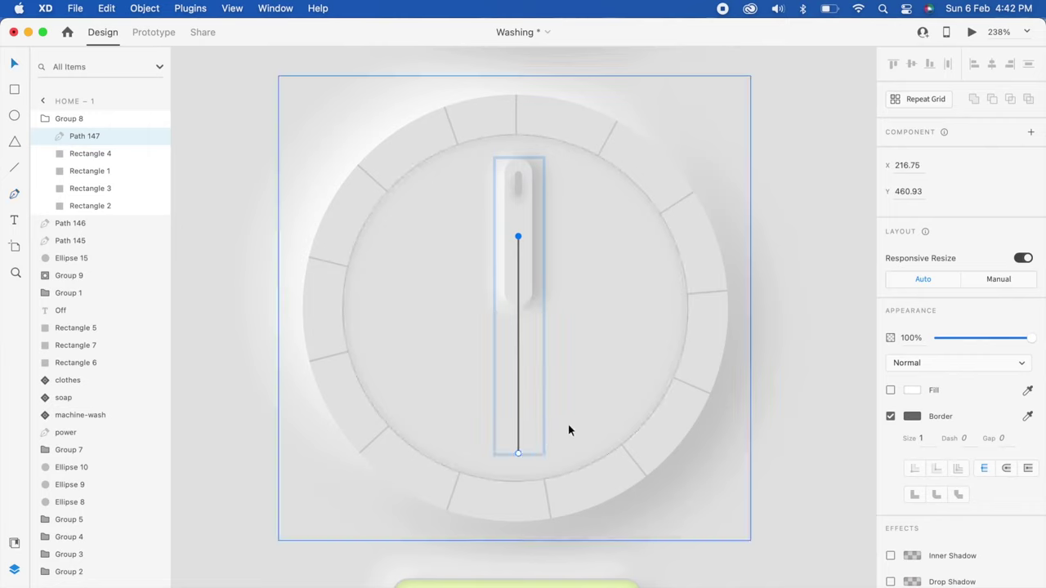
click(525, 325)
click(512, 293)
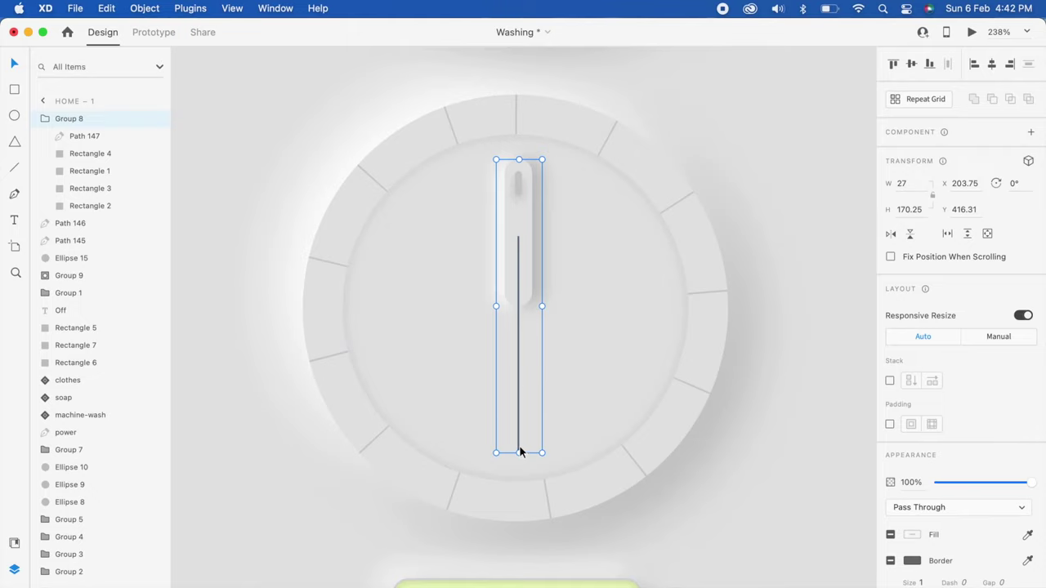
key(super+s)
key(super+s)
Check the indicator now rotates around the dial centre, then set the line to 0% opacity
mouse_move(553, 165)
mouse_down()
mouse_move(555, 437)
mouse_move(569, 163)
mouse_move(619, 168)
mouse_up()
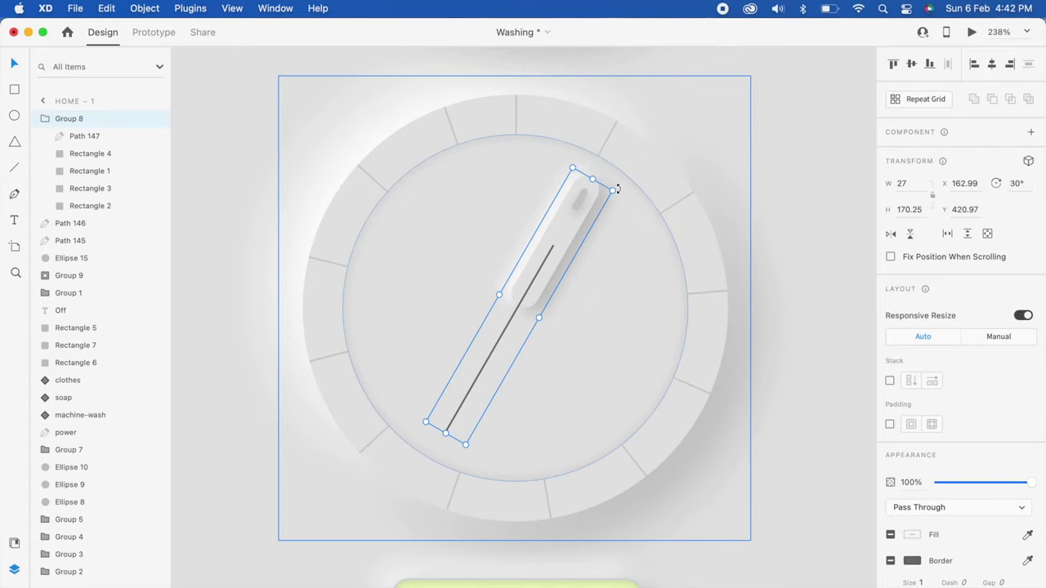
key(super+z)
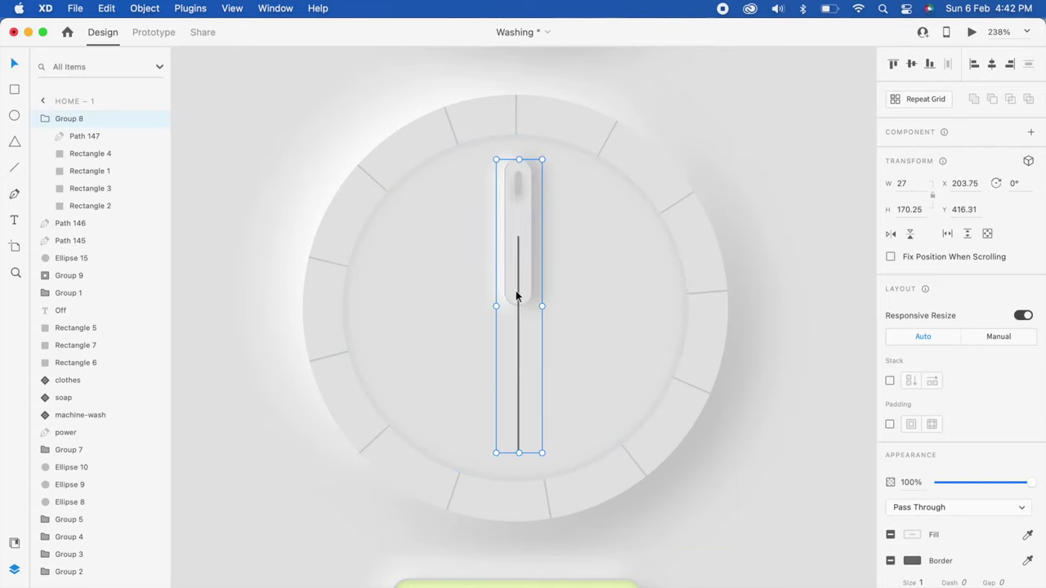
double_click(517, 298)
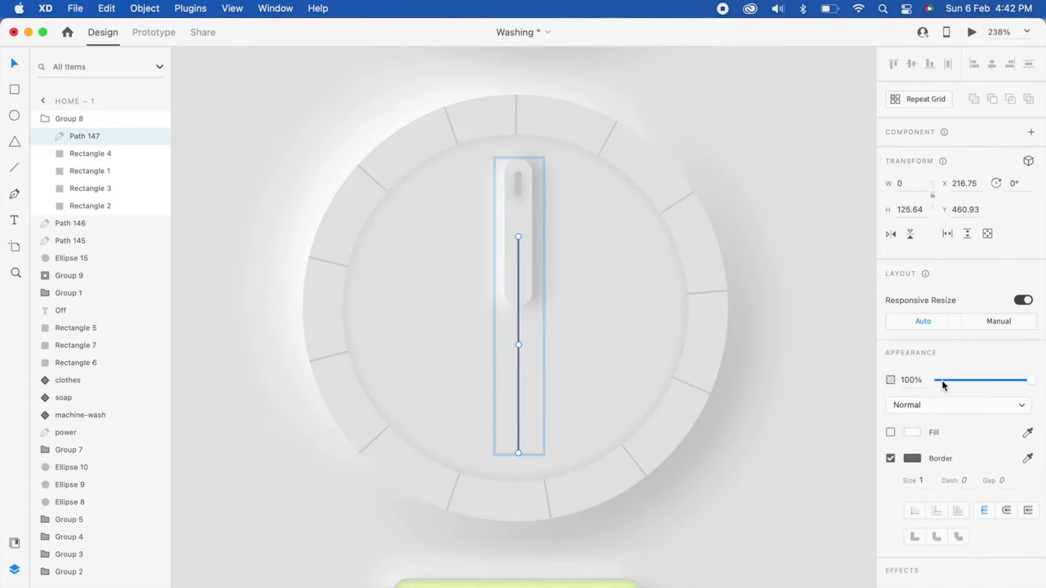
drag(943, 385, 922, 384)
Rotate the Home – 1 dial indicator to about 28°
click(718, 370)
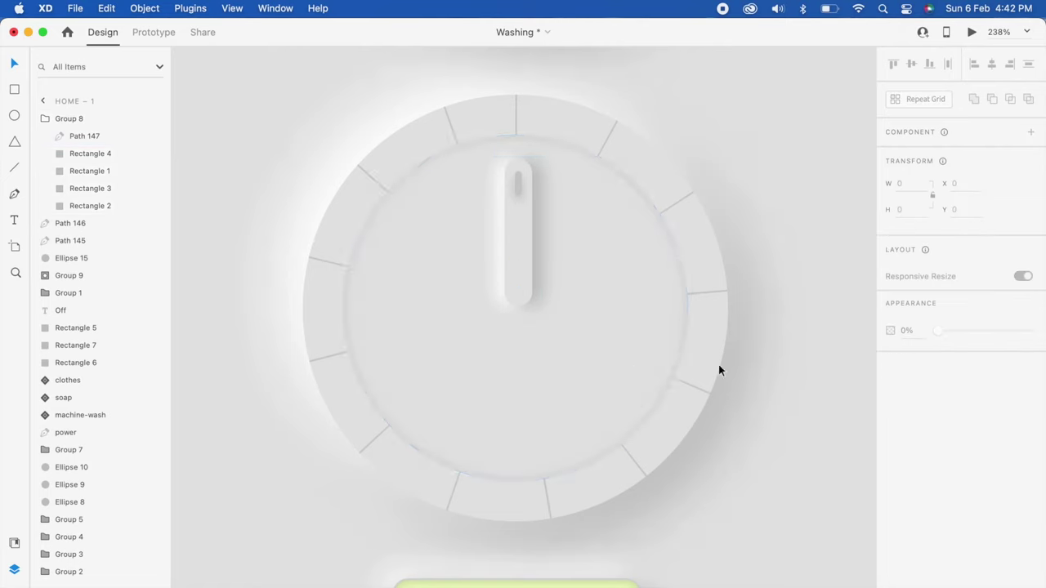
click(531, 271)
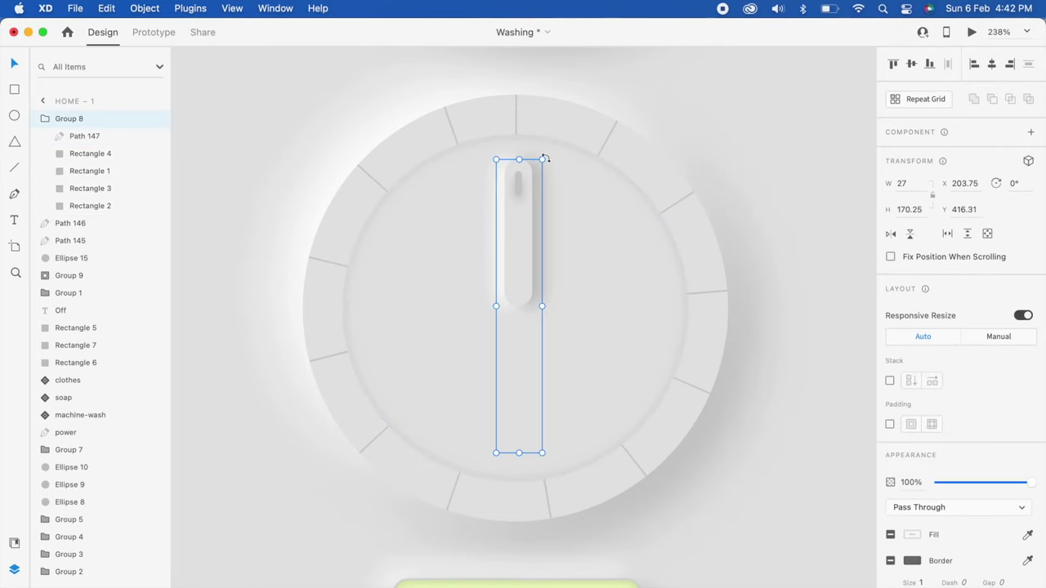
drag(546, 156, 603, 191)
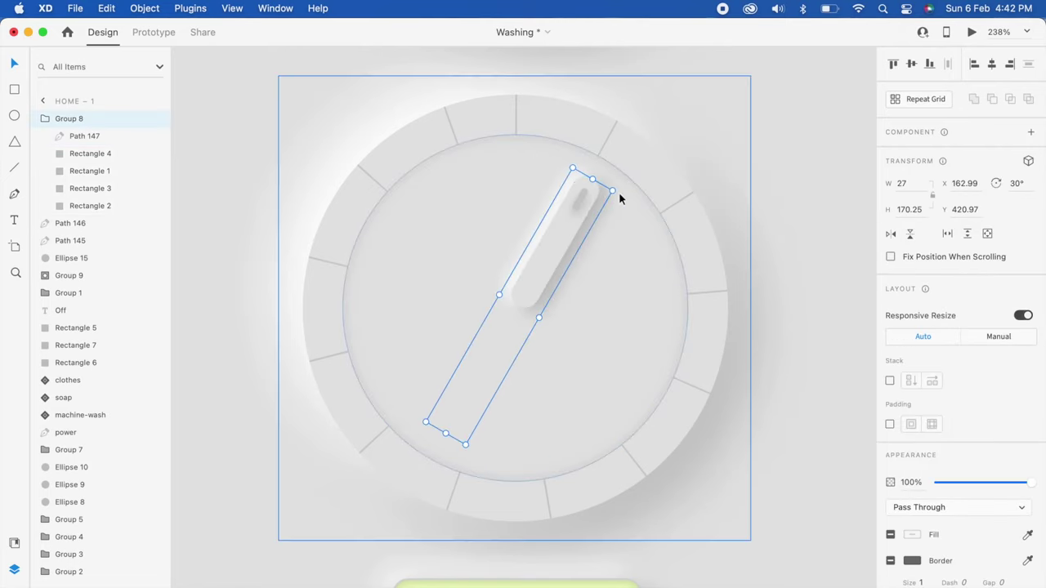
drag(617, 191, 616, 184)
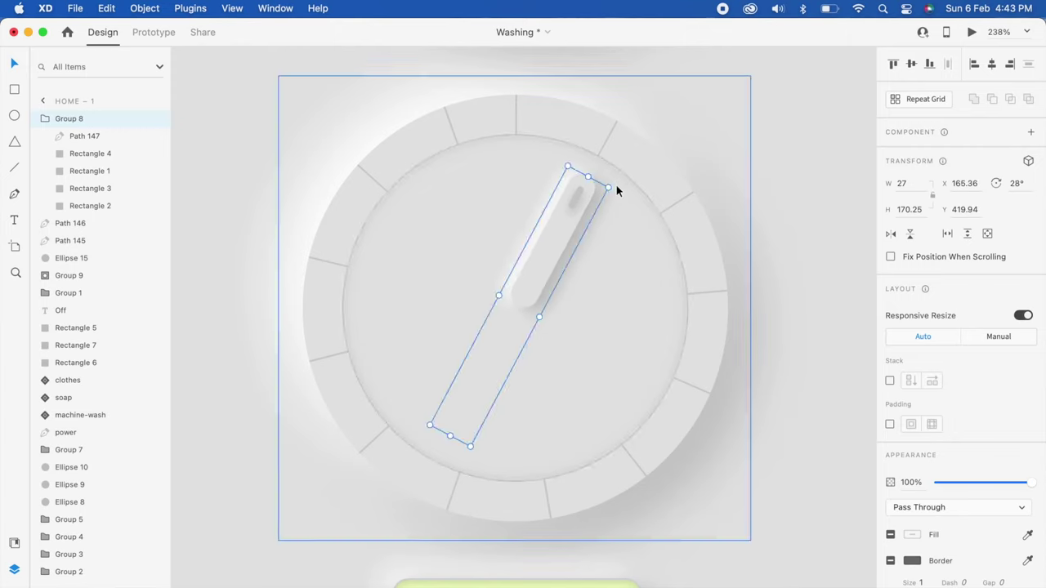
Turn the Home artboard's dial indicator back upright to 0°
scroll(616, 185, down, 5)
scroll(447, 209, left, 5)
double_click(425, 208)
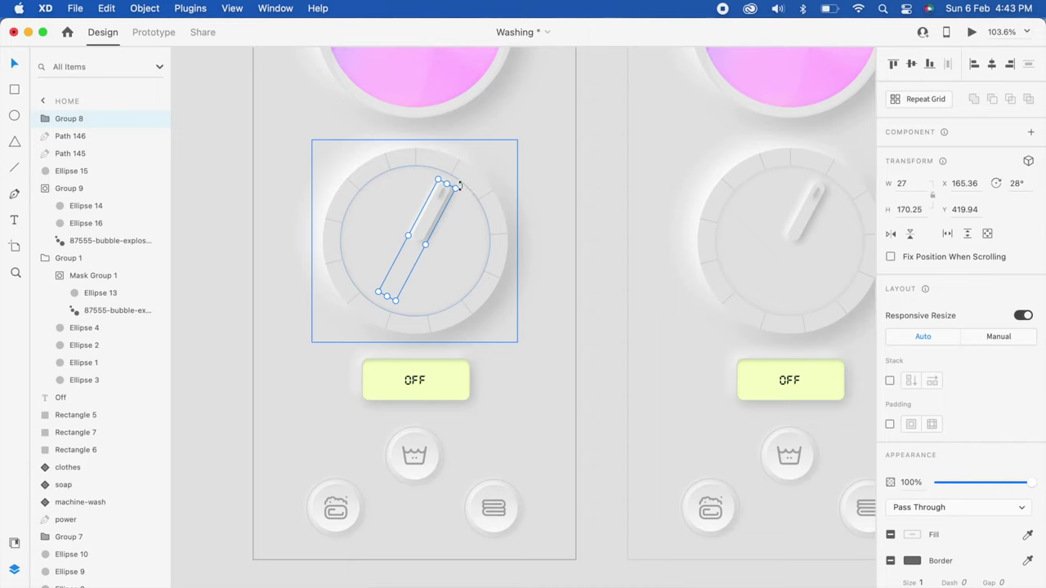
drag(454, 181, 429, 174)
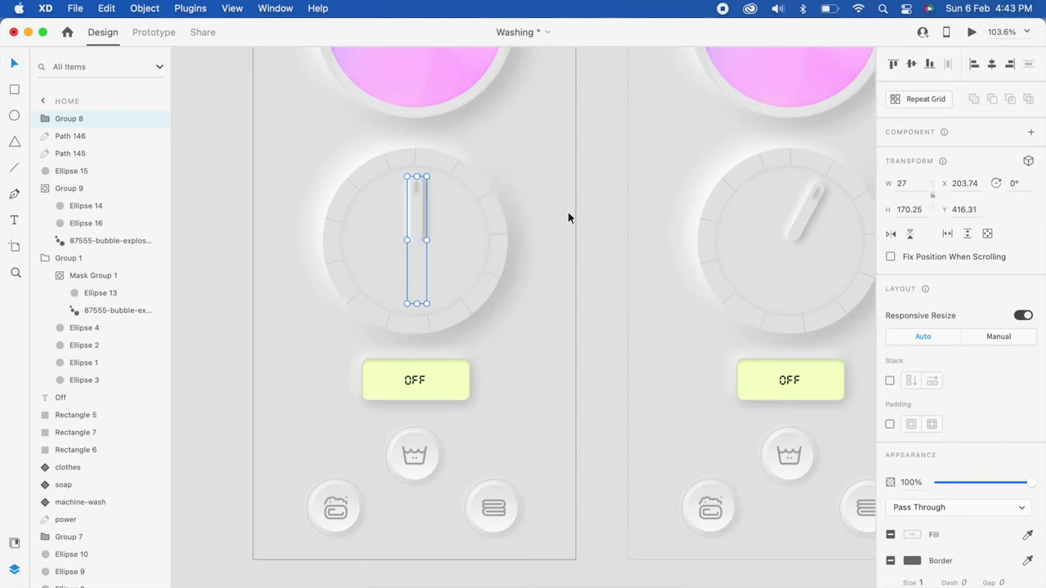
scroll(568, 212, right, 3)
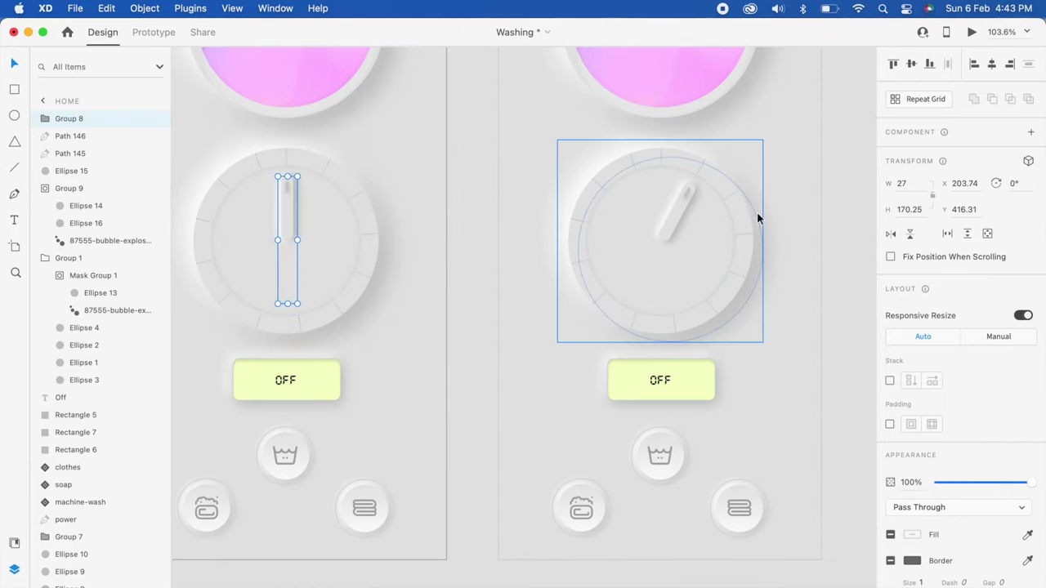
Change the Home – 1 display label from OFF to Fuzzy
click(663, 379)
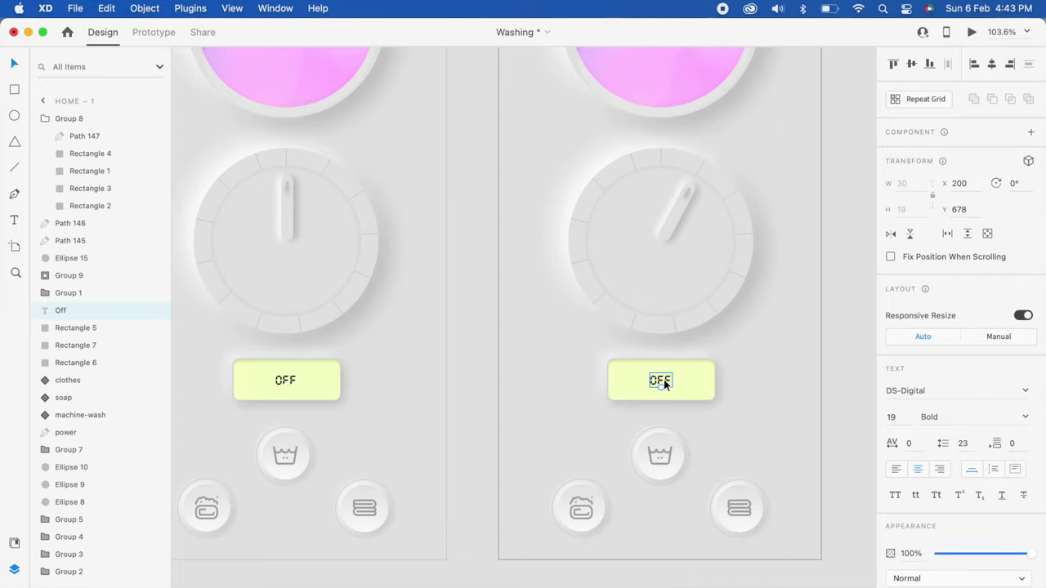
double_click(663, 379)
text(Fuzzy)
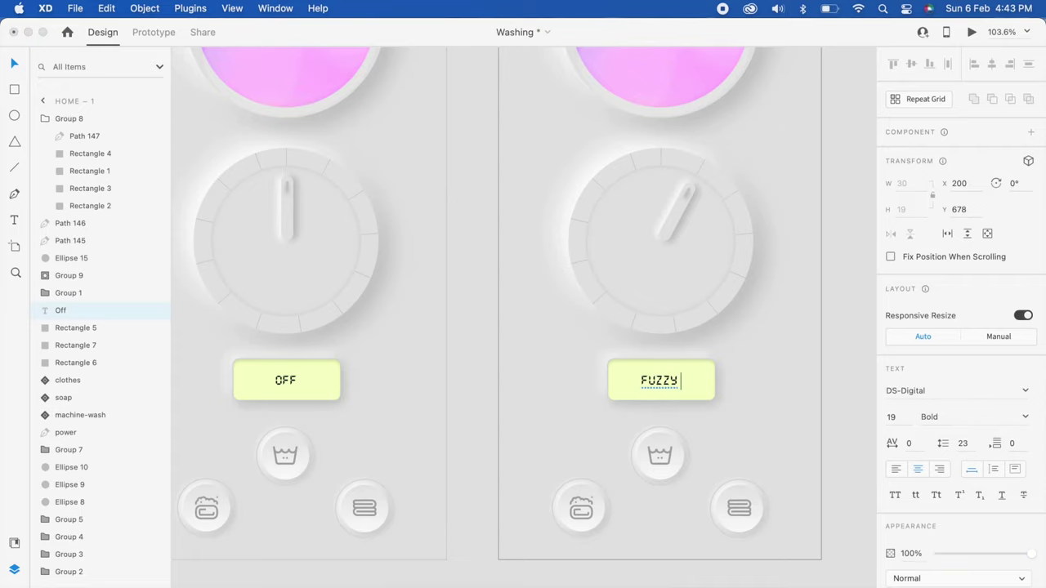
click(693, 199)
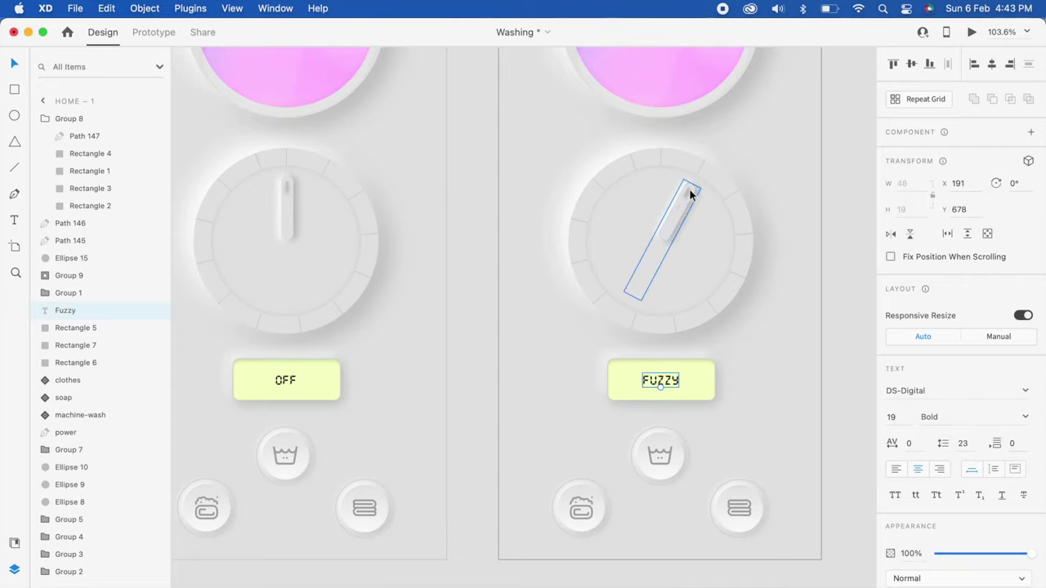
scroll(688, 190, up, 5)
Make the Home – 1 indicator dot bright green (#00C73D) with a matching eyedropped drop shadow
scroll(689, 194, up, 3)
double_click(682, 199)
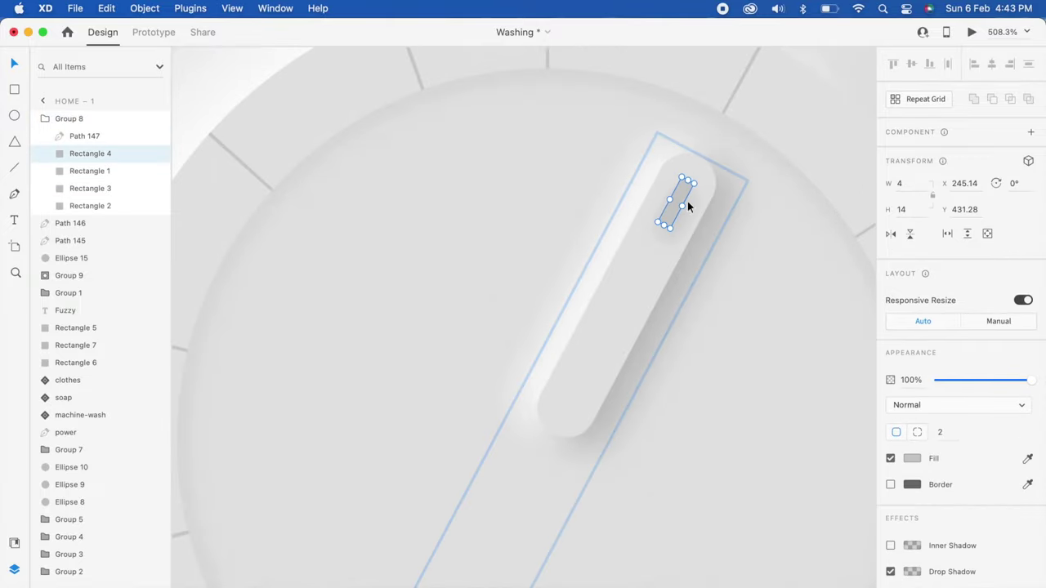
click(912, 459)
click(866, 462)
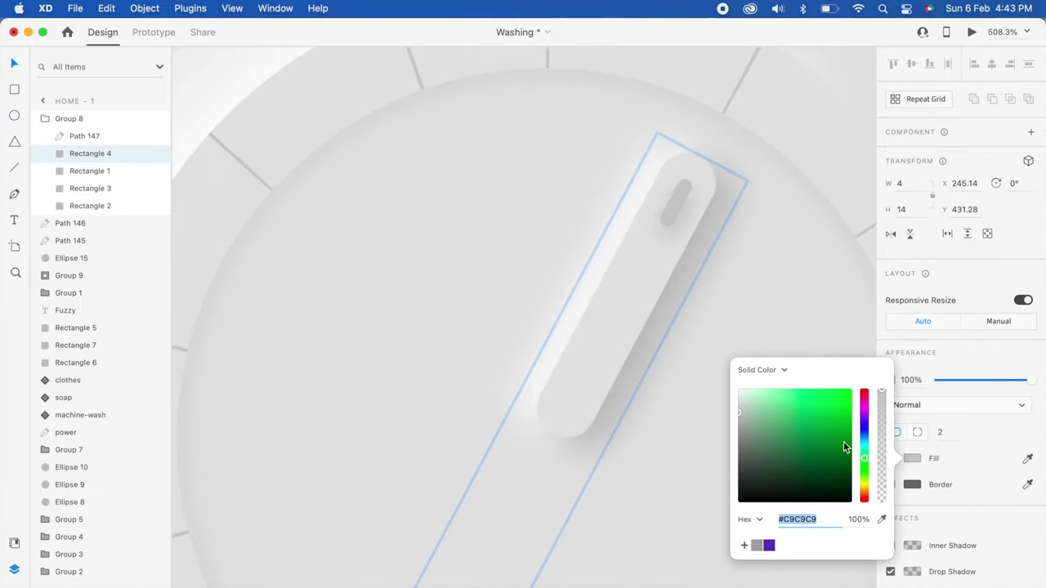
drag(843, 441, 856, 418)
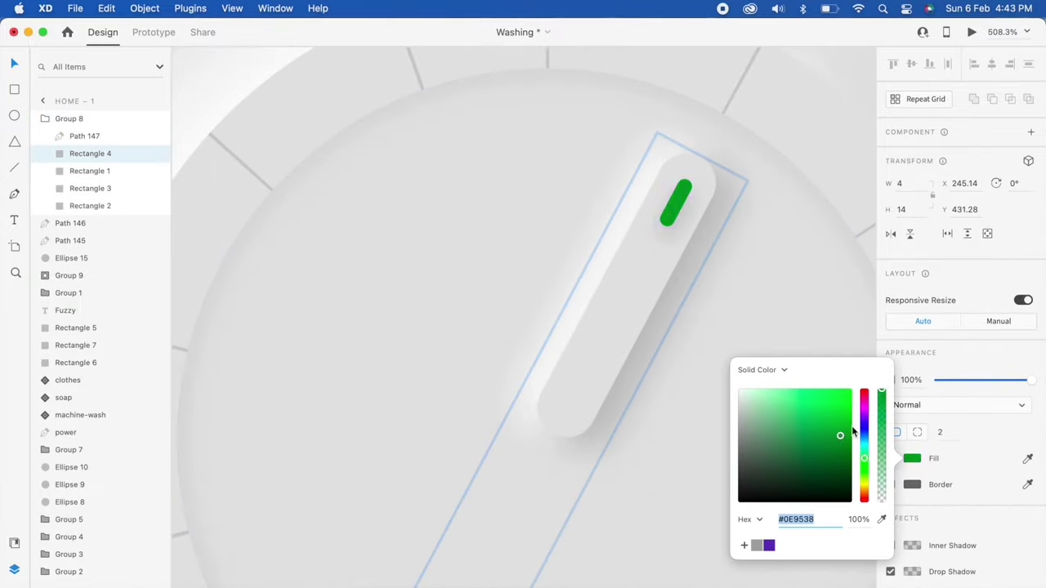
click(918, 574)
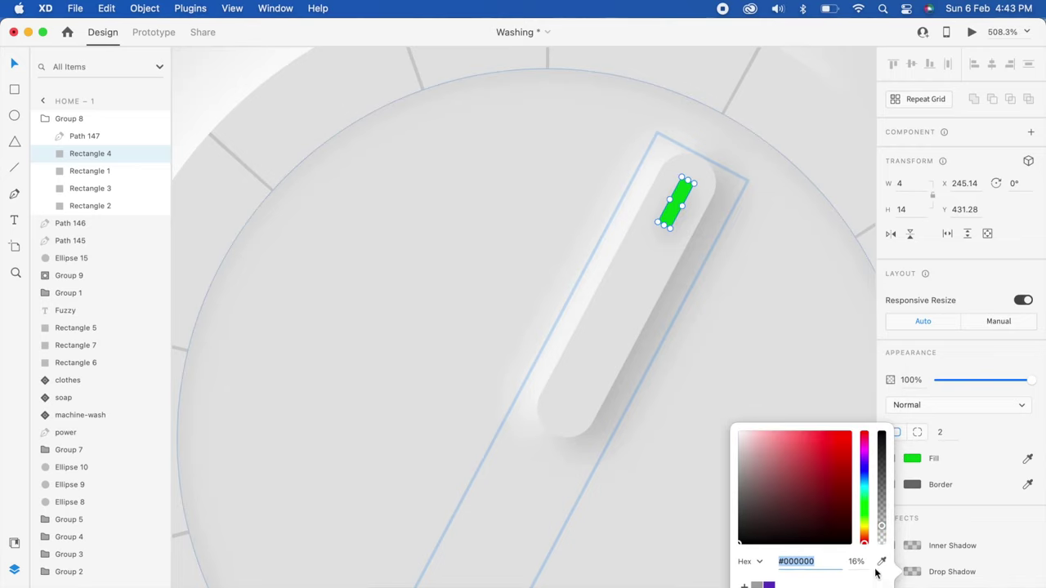
click(880, 562)
click(677, 198)
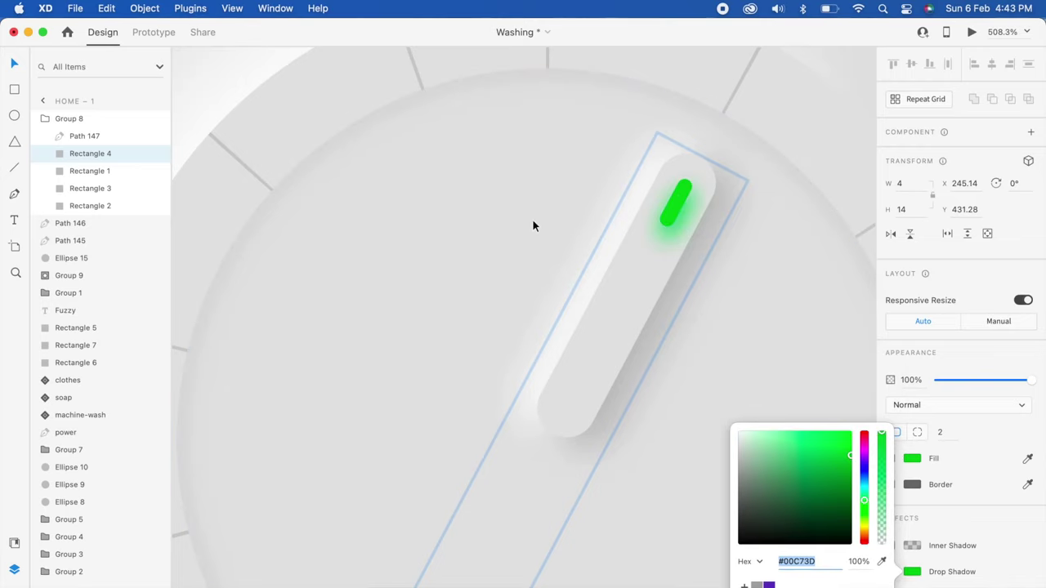
Set the Home bubble Lottie layer to 0% opacity and zoom out to both artboards
scroll(533, 226, down, 10)
click(744, 224)
scroll(745, 225, down, 5)
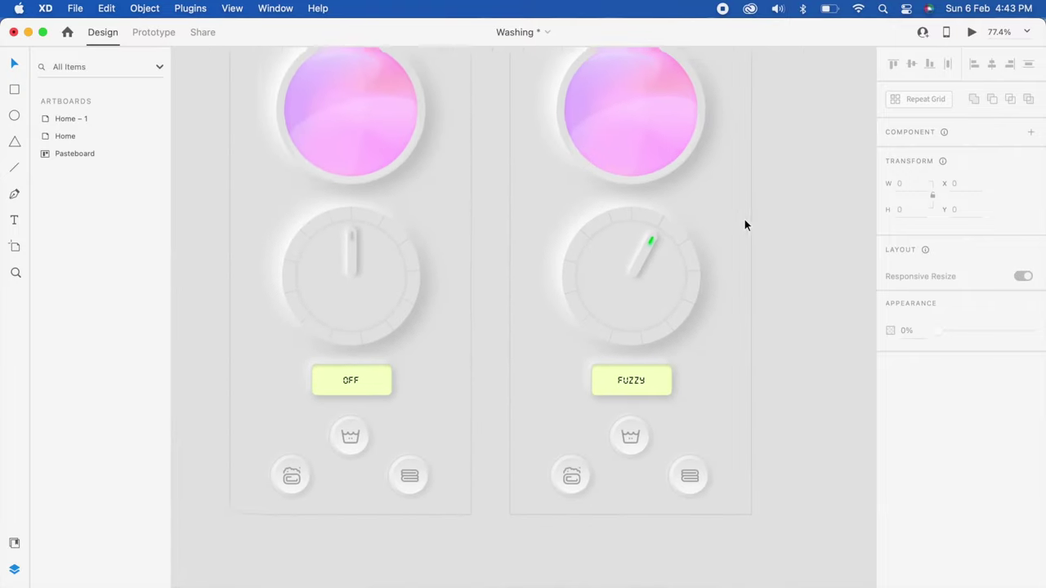
scroll(414, 171, up, 3)
scroll(413, 168, up, 2)
click(419, 172)
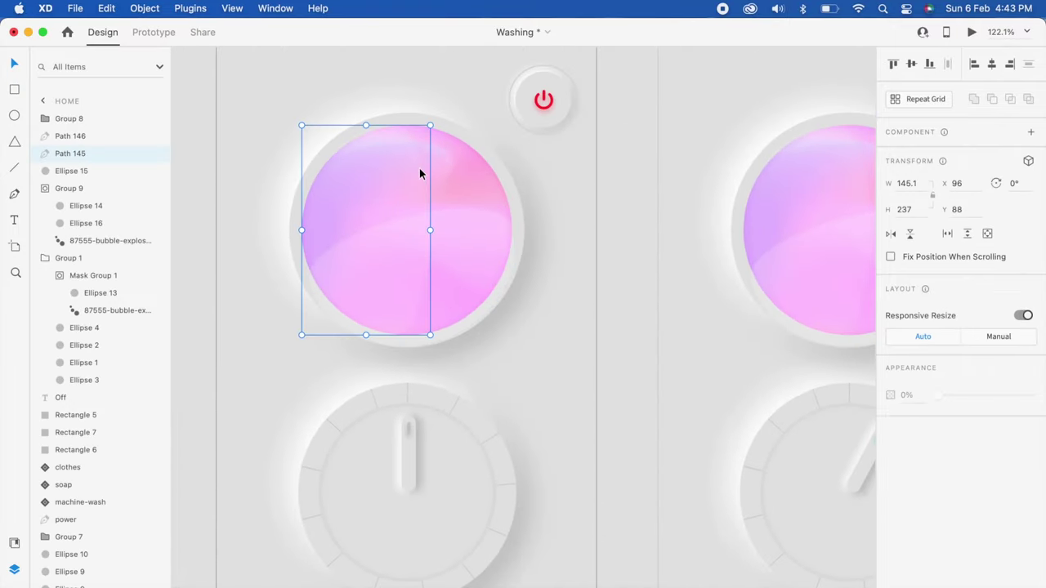
shift+click(457, 253)
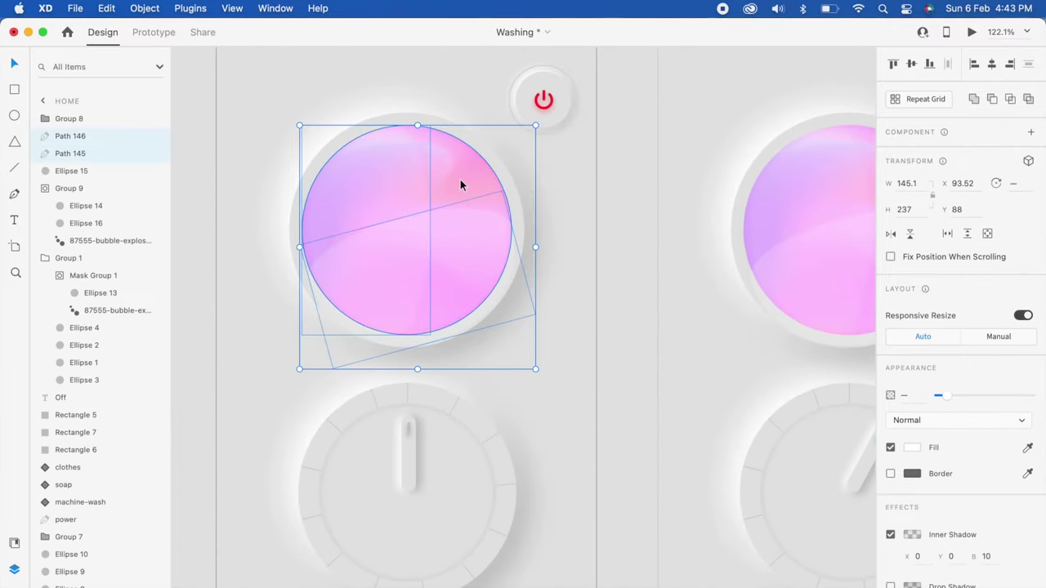
click(460, 186)
click(110, 240)
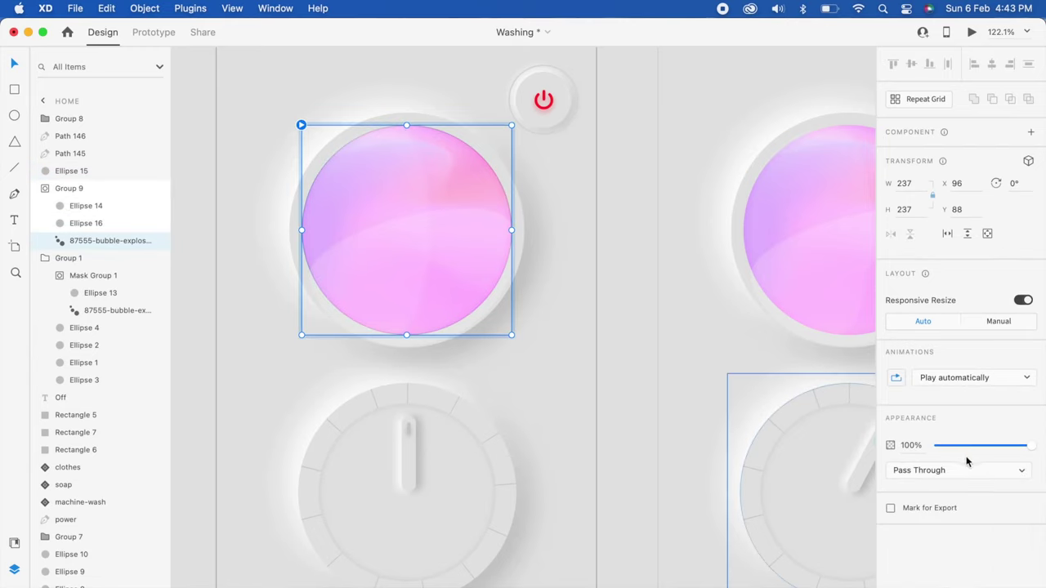
drag(964, 446, 901, 446)
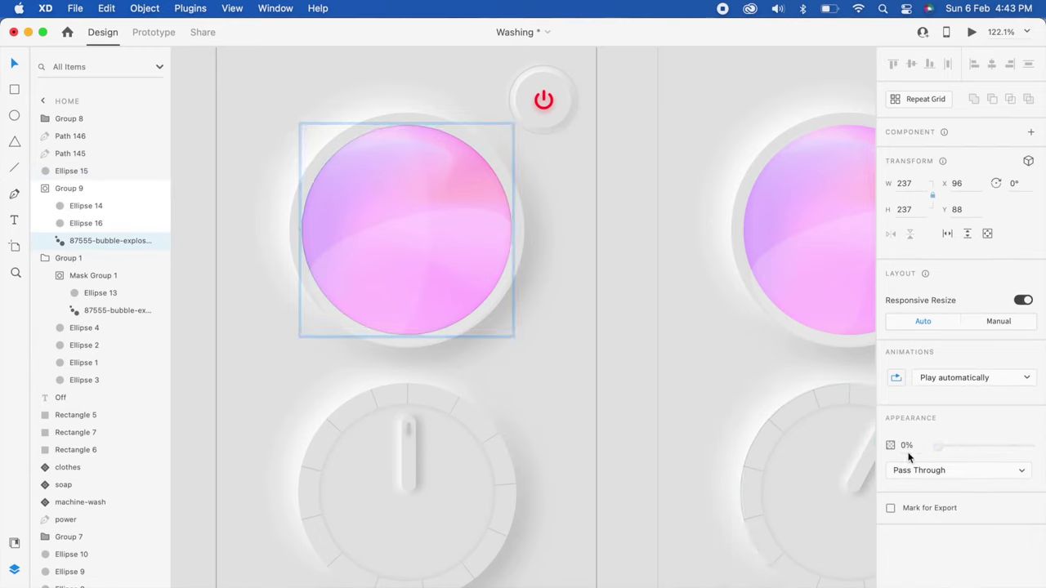
click(636, 328)
key(super+0)
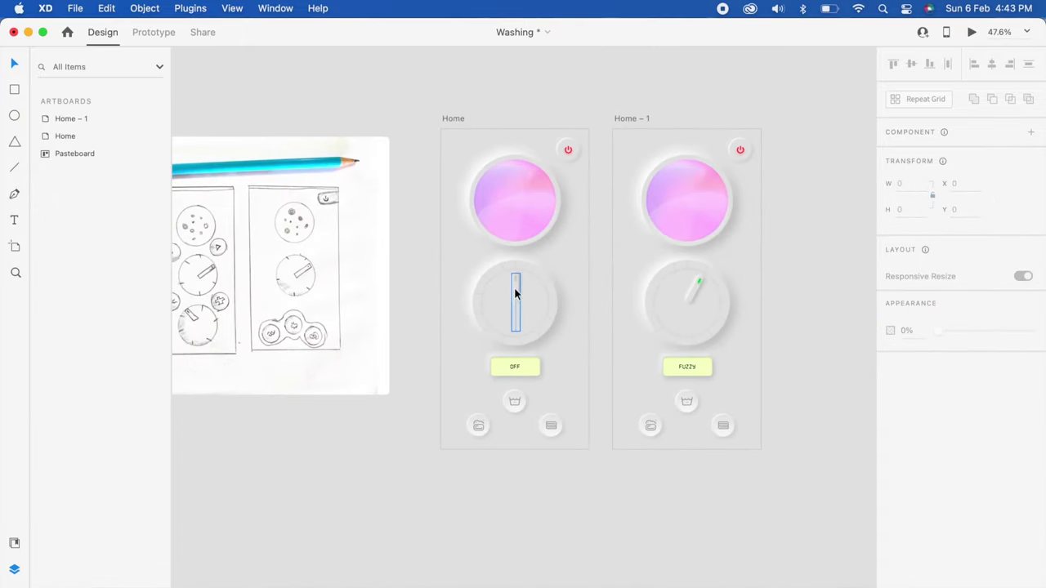
Link the Home dial indicator's tap to Home – 1 as Auto-Animate, 0.9 s, with ease-in easing
click(515, 293)
click(153, 33)
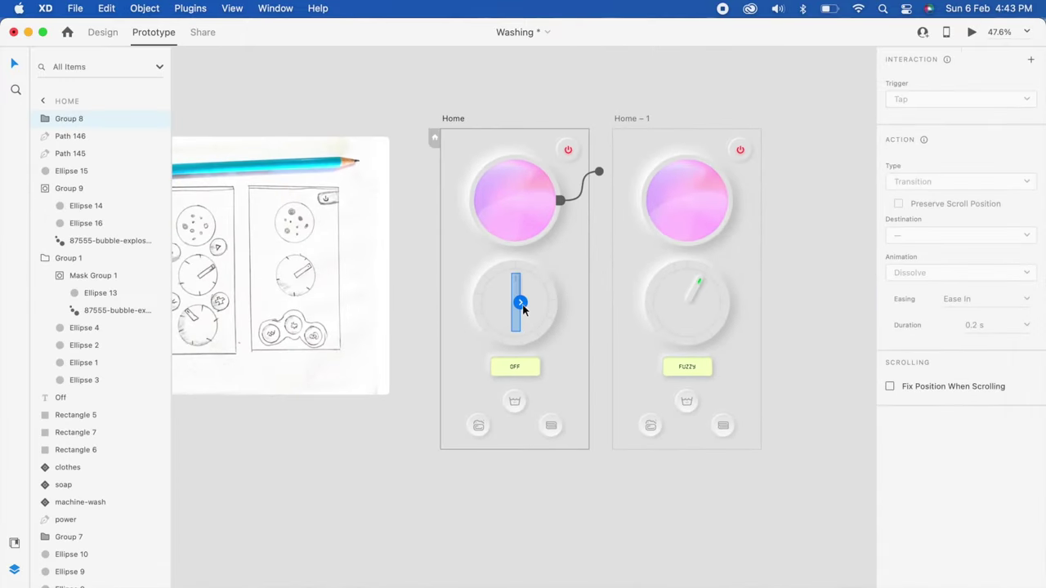
drag(520, 303, 666, 307)
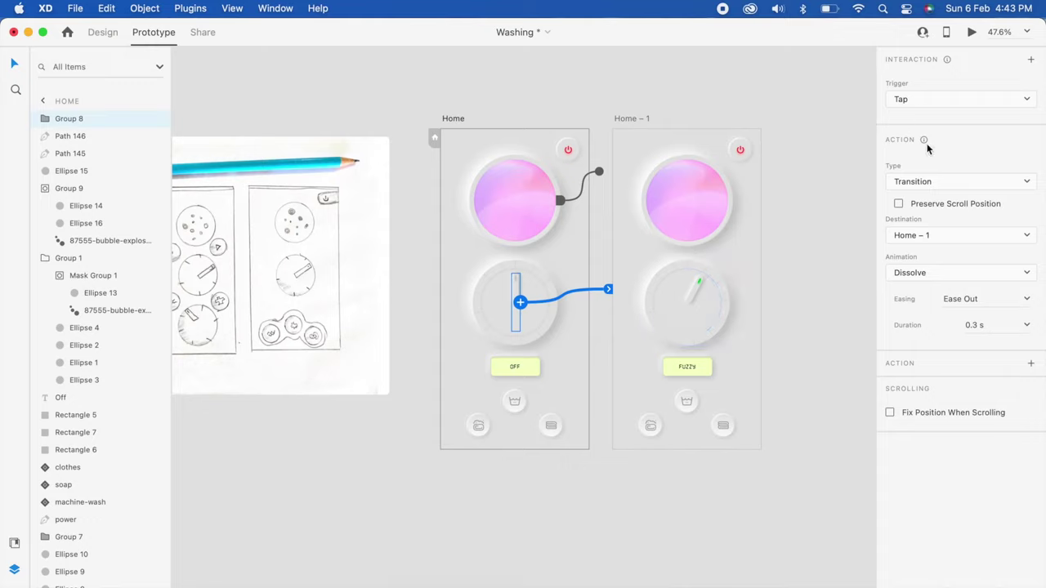
click(941, 184)
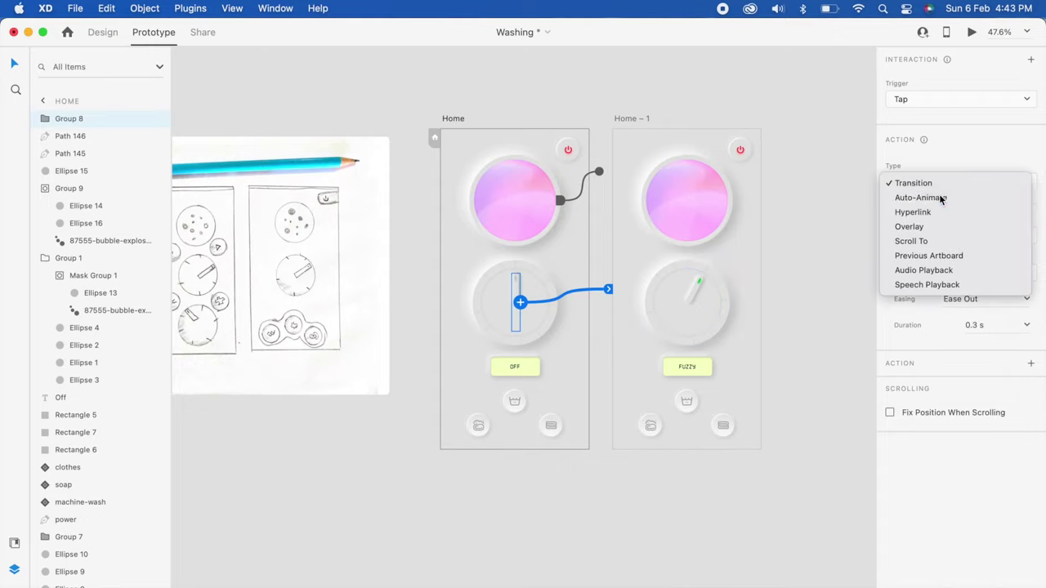
click(941, 199)
click(988, 272)
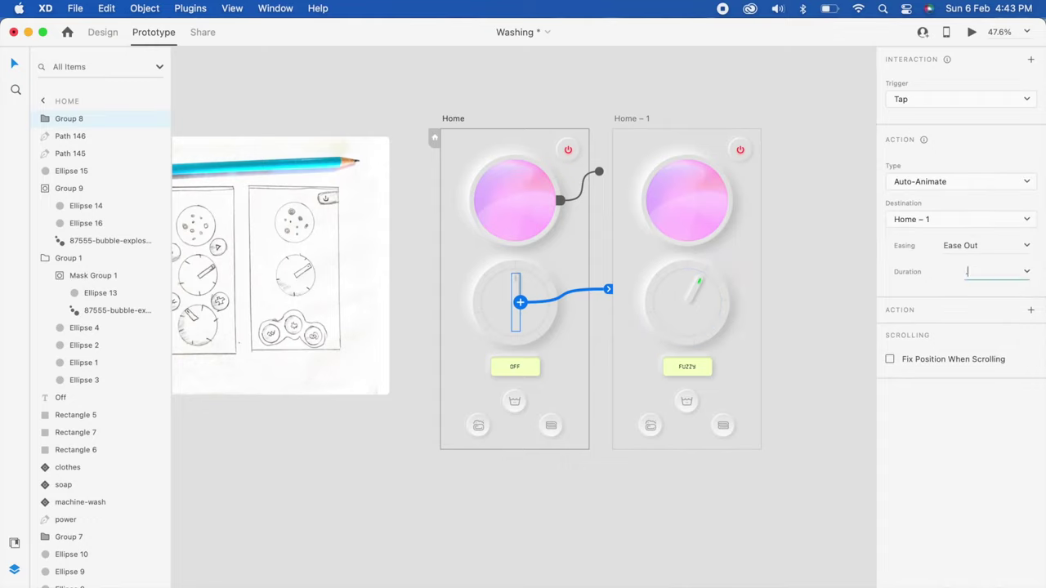
text(0.9)
click(999, 249)
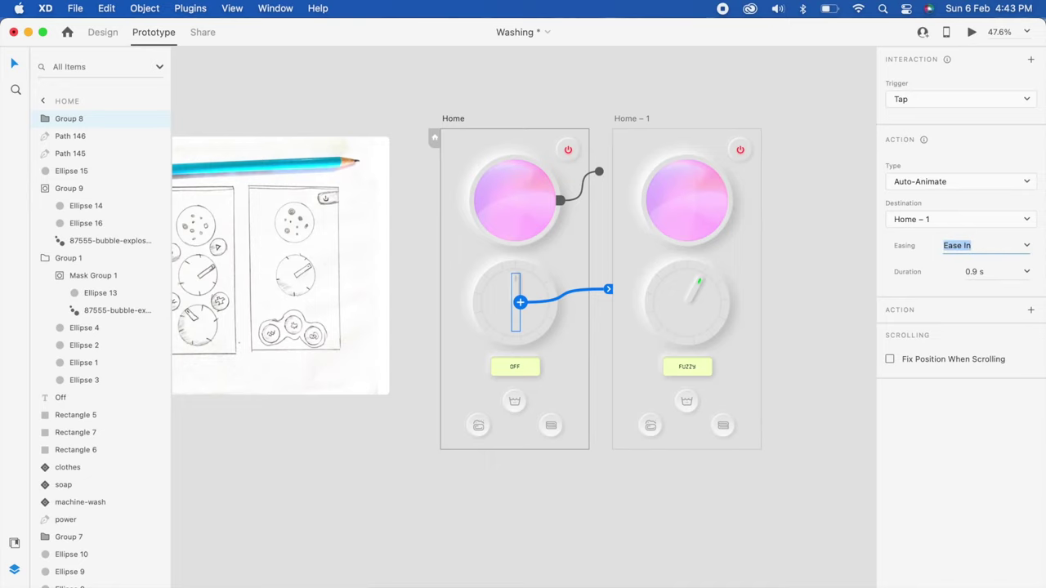
Preview the prototype and tap the dial to animate it to FUZZY with bubbles
key(super+Return)
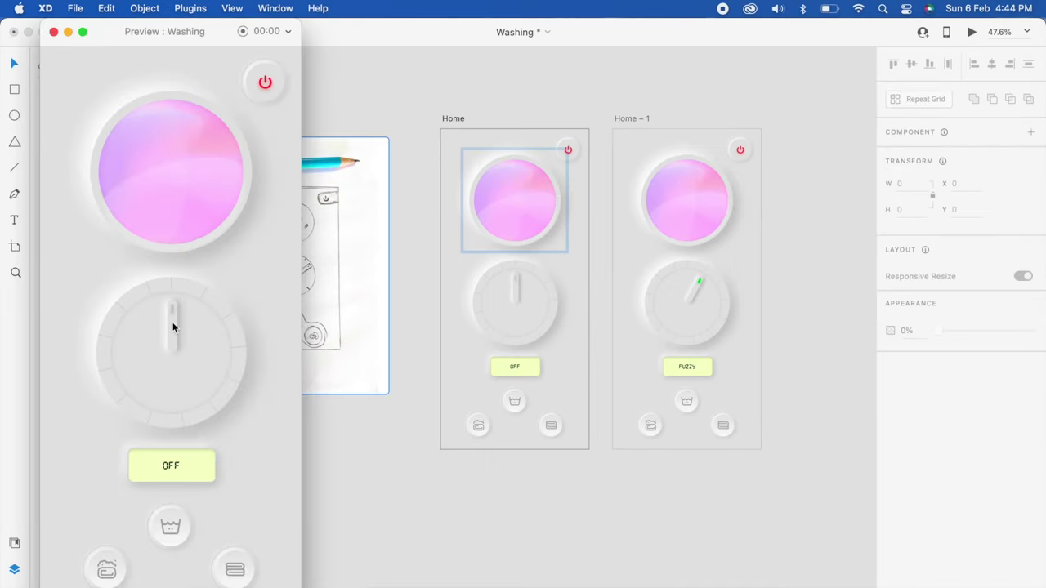
click(172, 326)
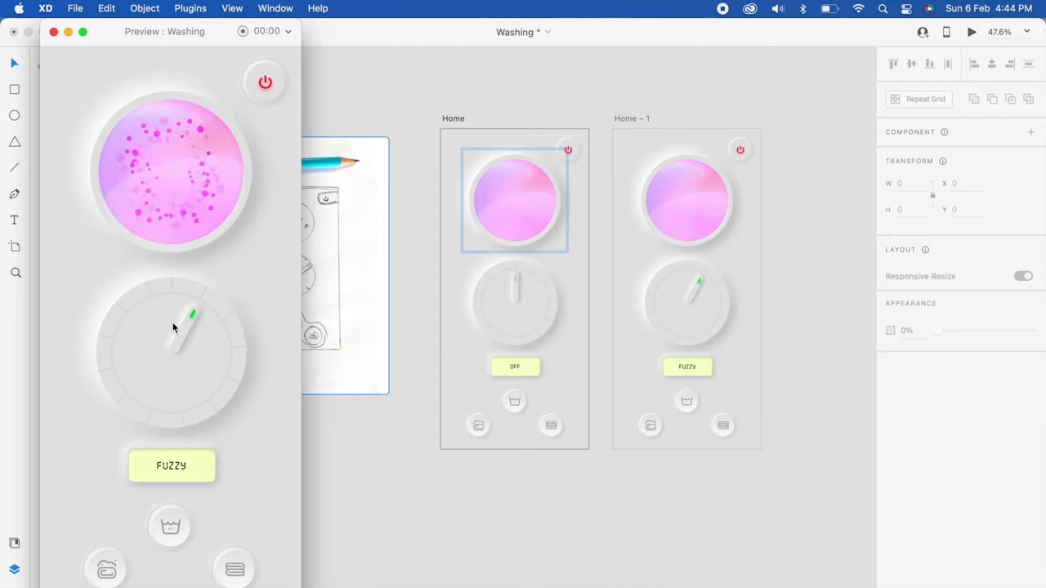